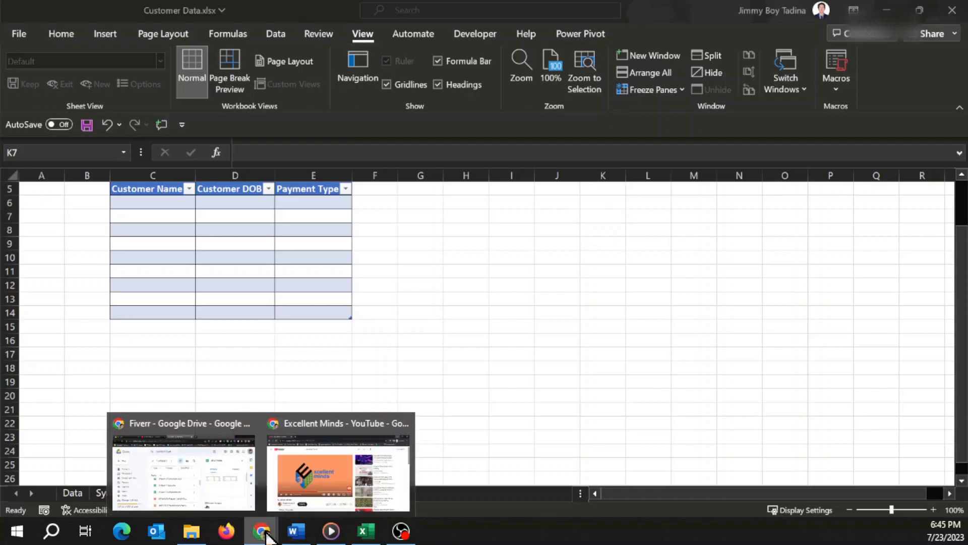
- Switch to Chrome to view the Excellent Minds video page on YouTube, and return to the Customer Data workbook in Excel
click(308, 476)
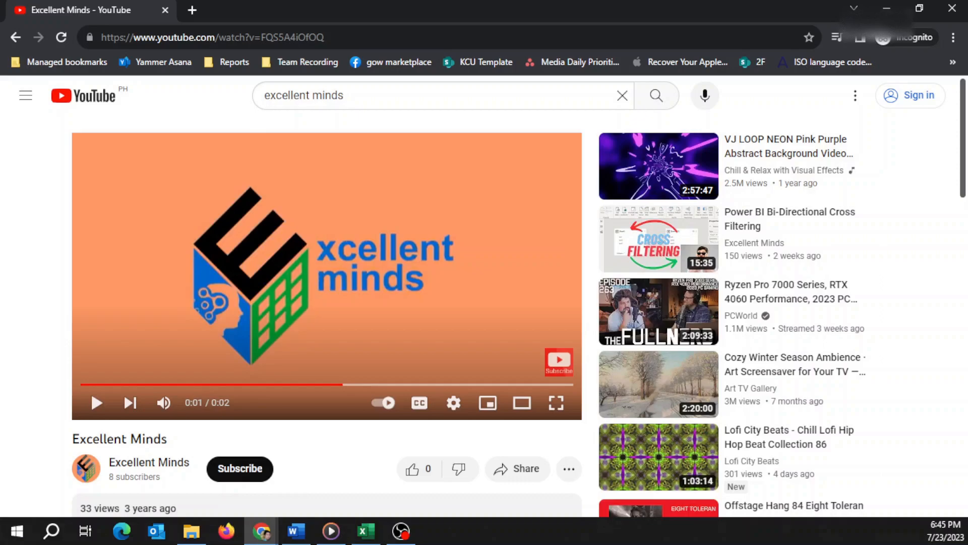
key(alt+Tab)
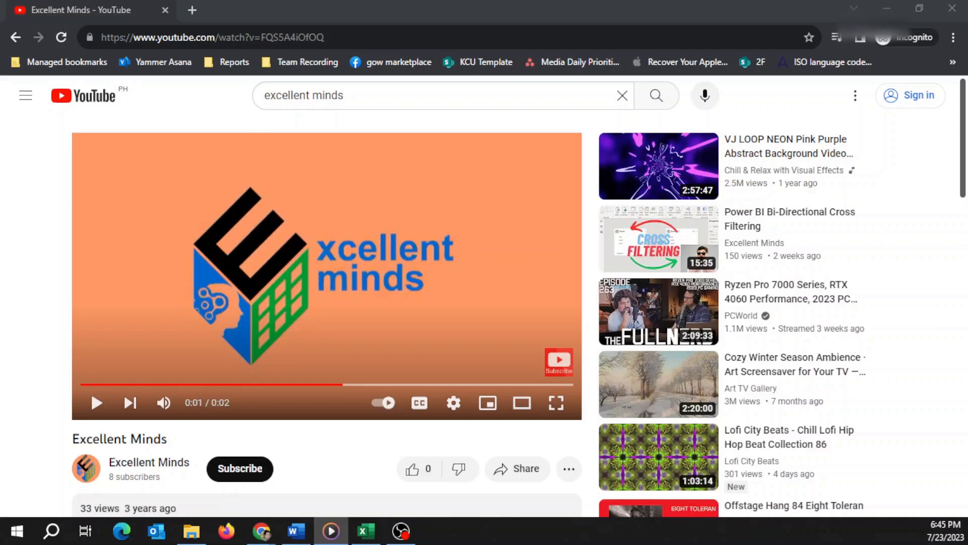
key(alt+Tab)
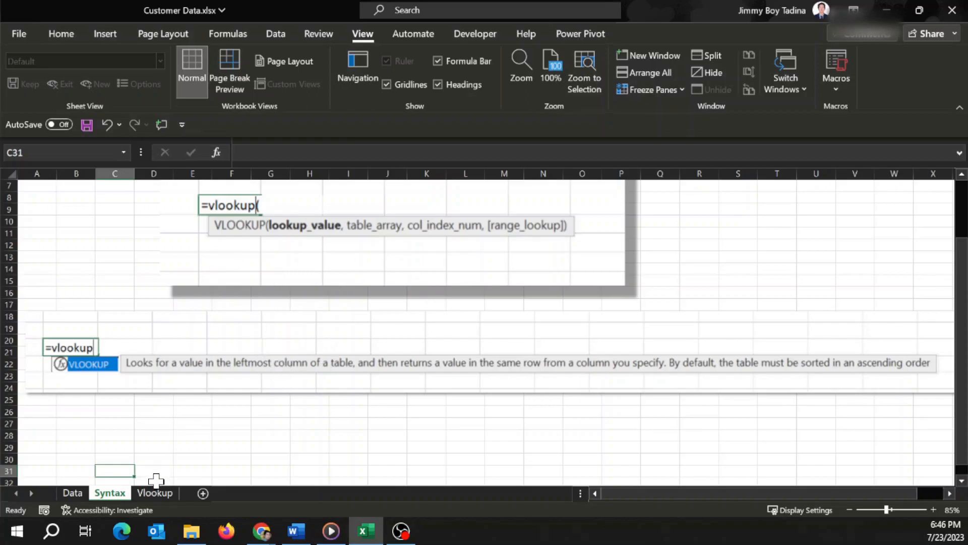
- Examine the Customer City column on the Data sheet, checking the entries that repeat from row to row
click(76, 492)
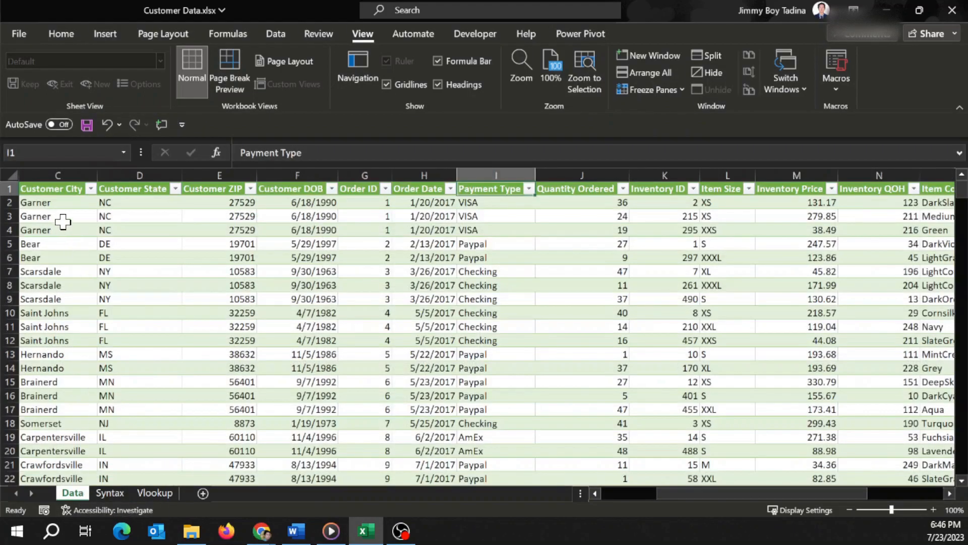
click(59, 176)
click(73, 232)
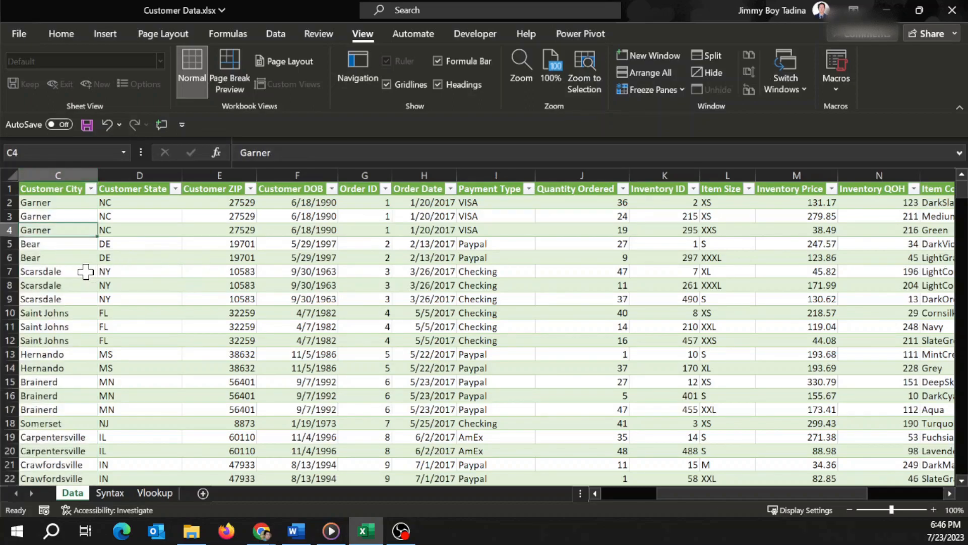
click(60, 203)
click(60, 216)
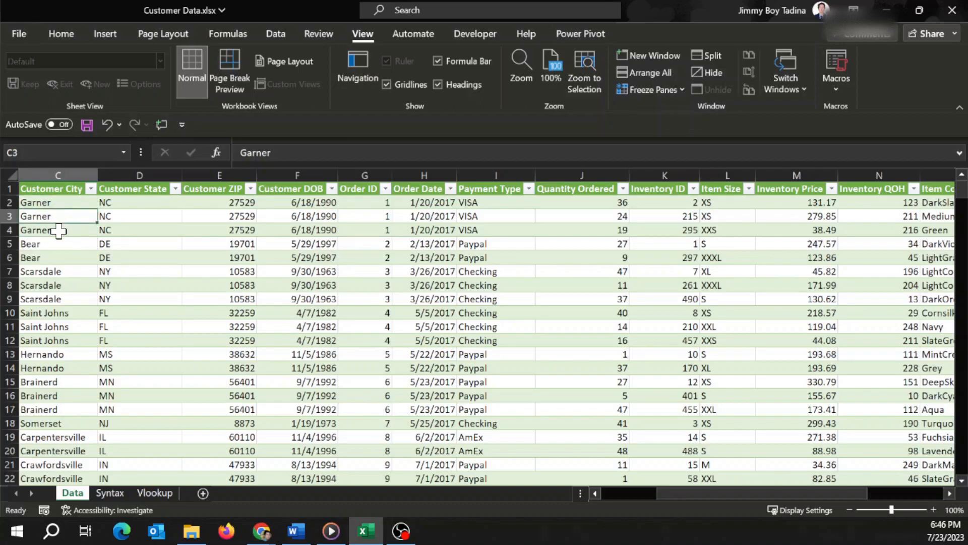
click(56, 244)
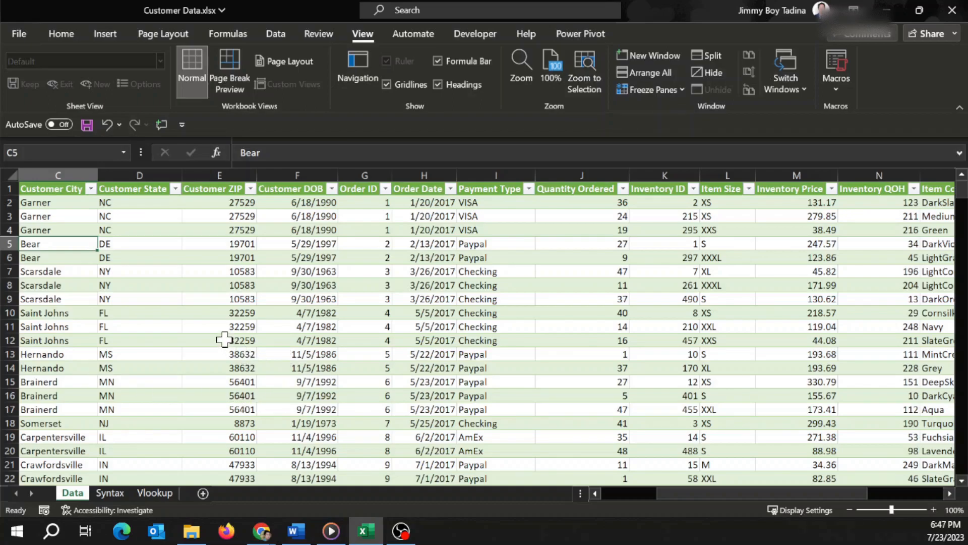
click(78, 339)
click(70, 395)
click(67, 231)
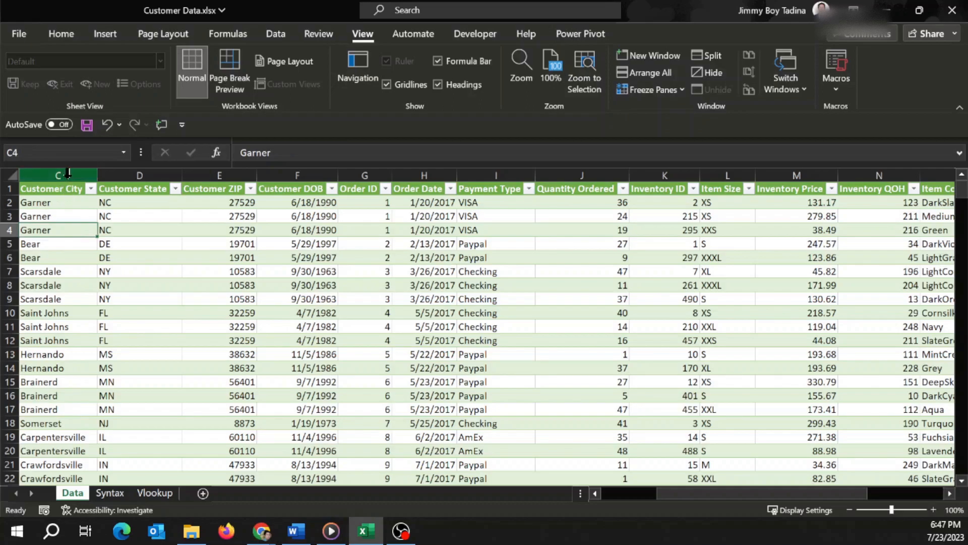
click(68, 173)
- Examine the Customer Name column on the Data sheet and the ZIP, DOB and Order ID fields in row 11
drag(716, 493, 656, 494)
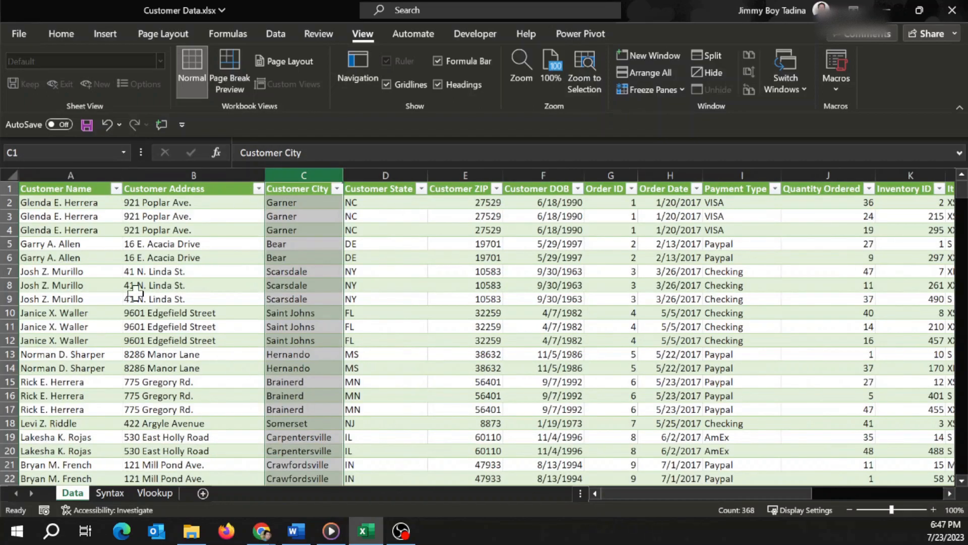
click(75, 174)
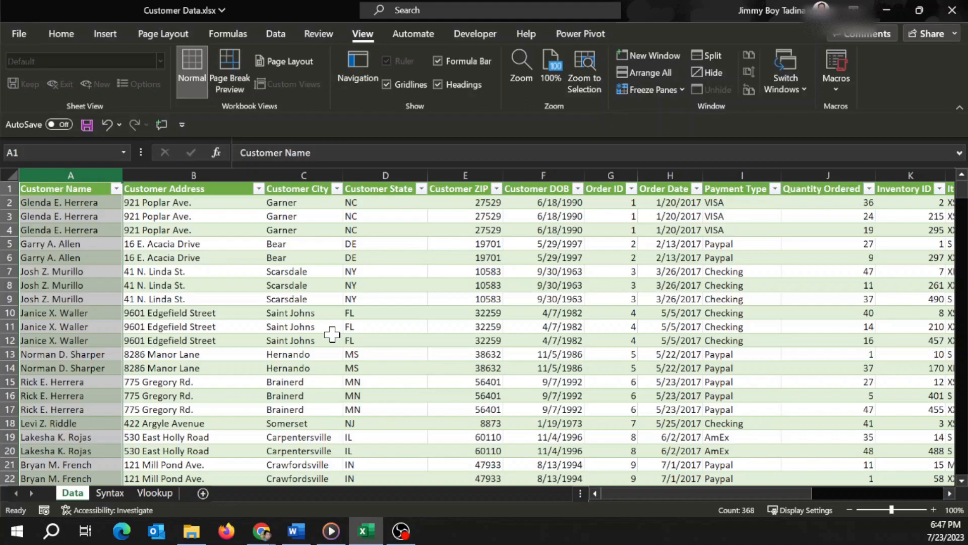
click(200, 299)
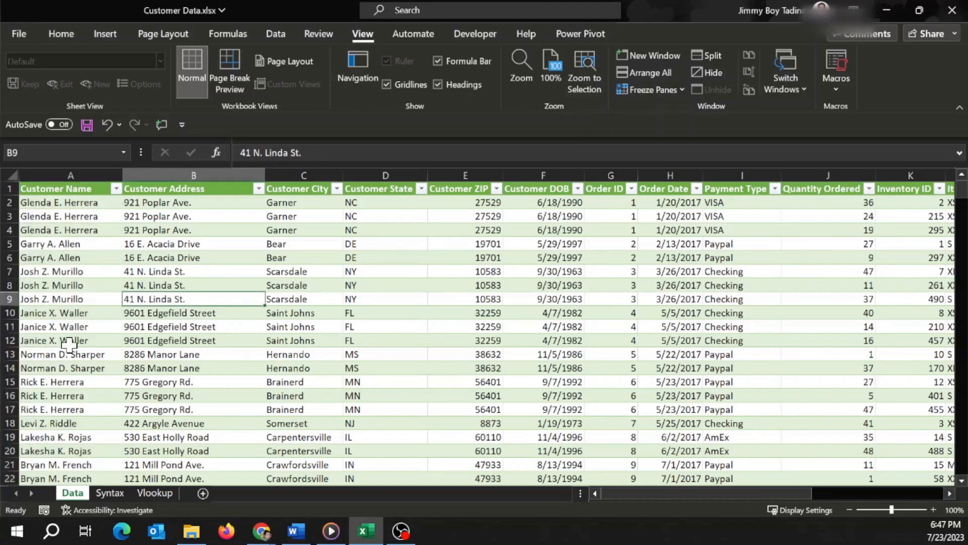
click(74, 328)
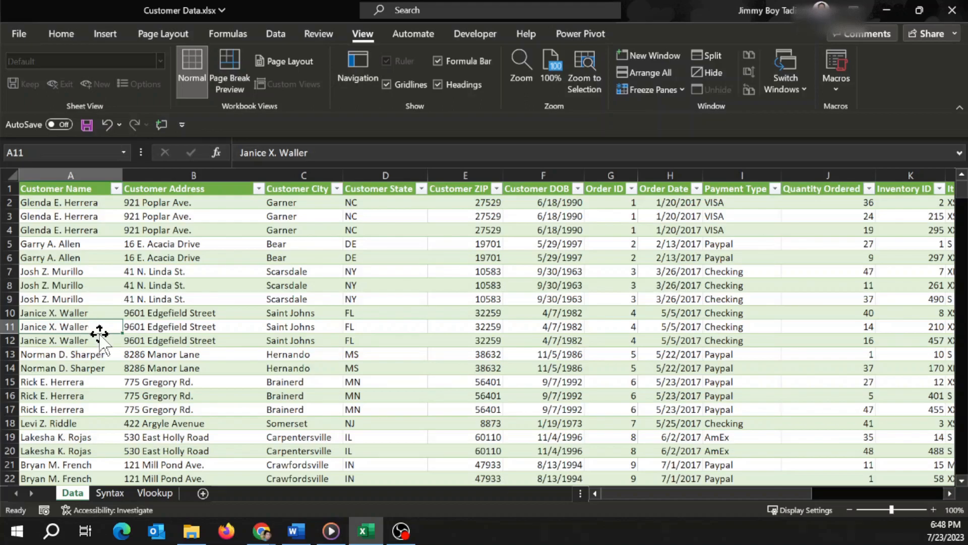
click(466, 329)
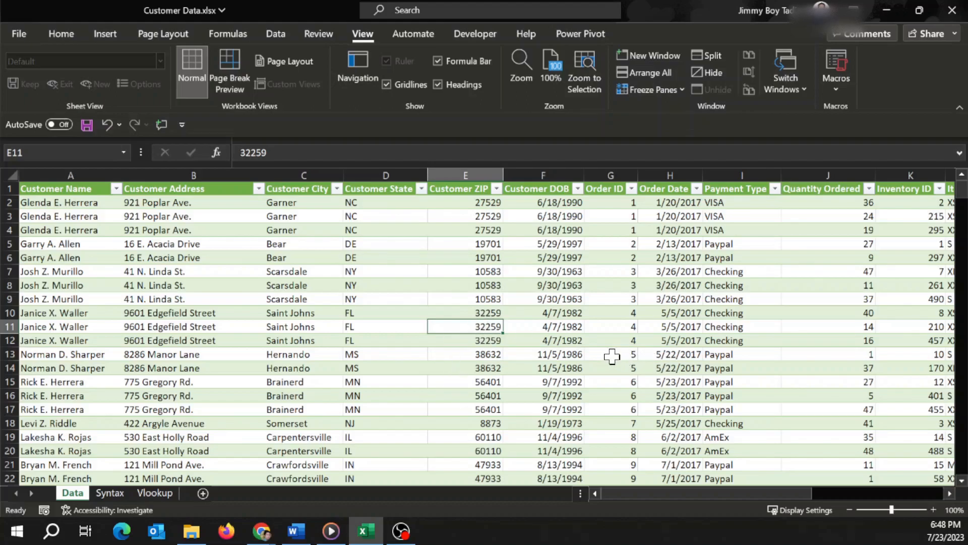
click(564, 329)
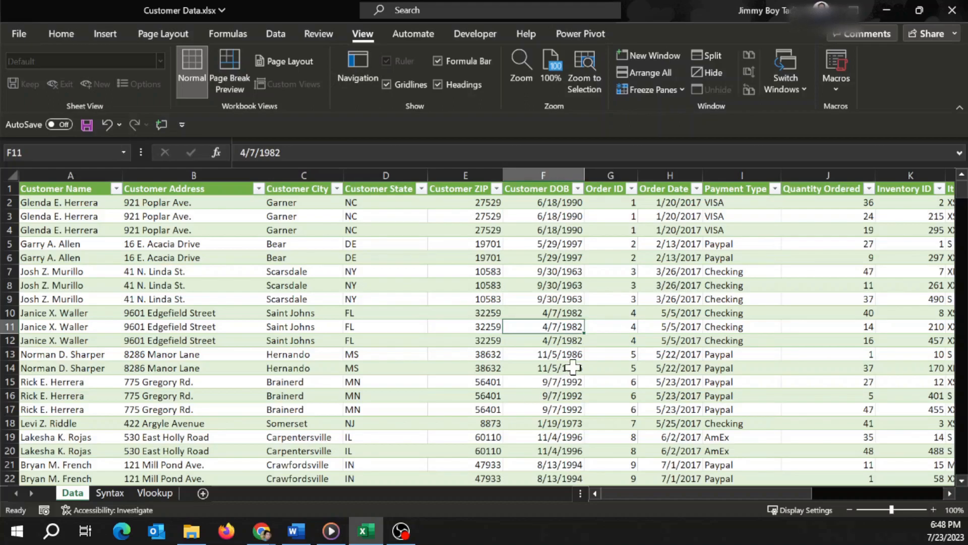
click(614, 326)
drag(656, 492, 710, 492)
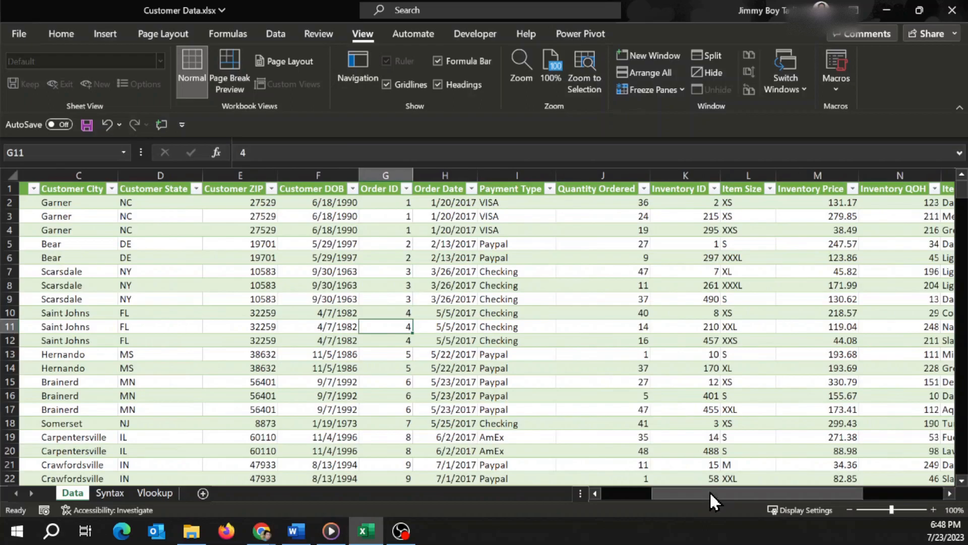
- Compare the VLOOKUP description on the Syntax sheet with the leftmost column and the row 11 fields of the Data sheet
key(ctrl+Page_Down)
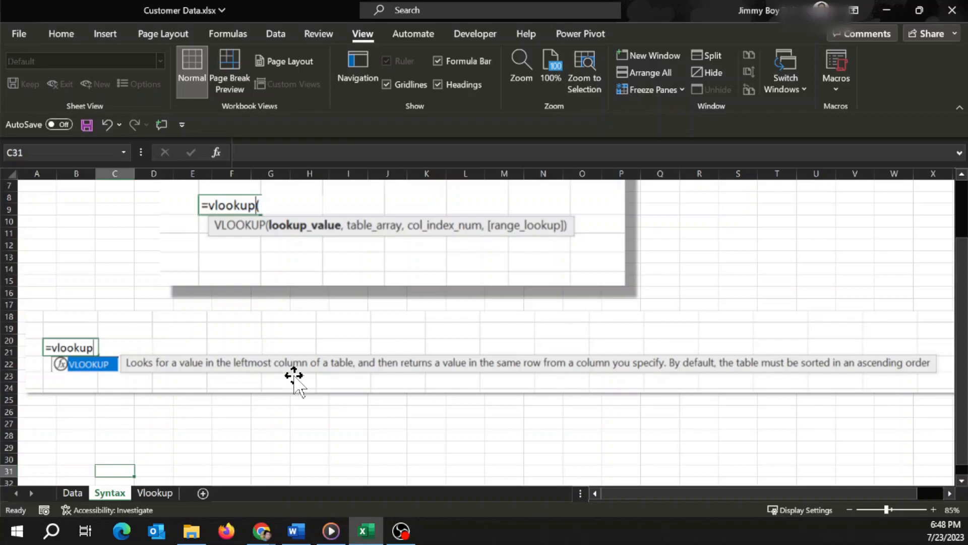
click(71, 492)
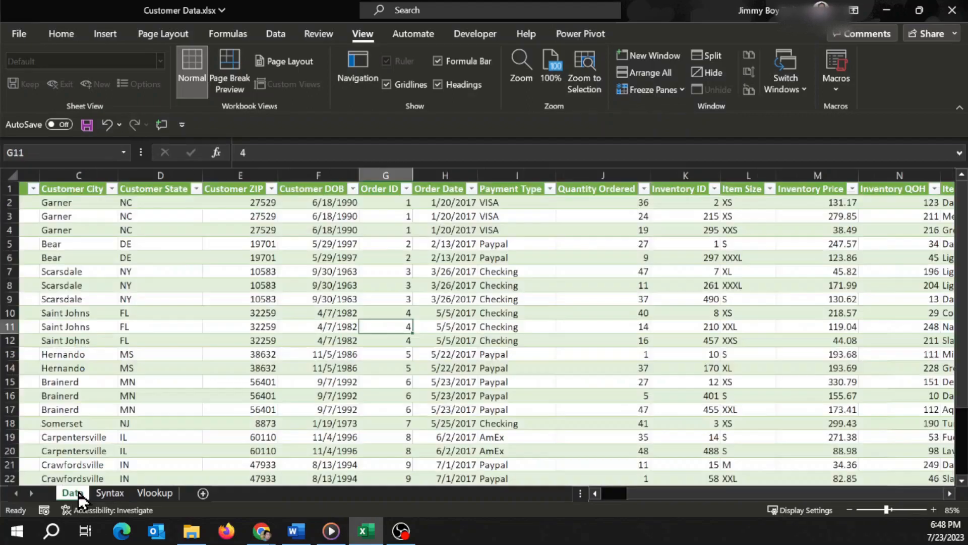
drag(800, 493, 731, 505)
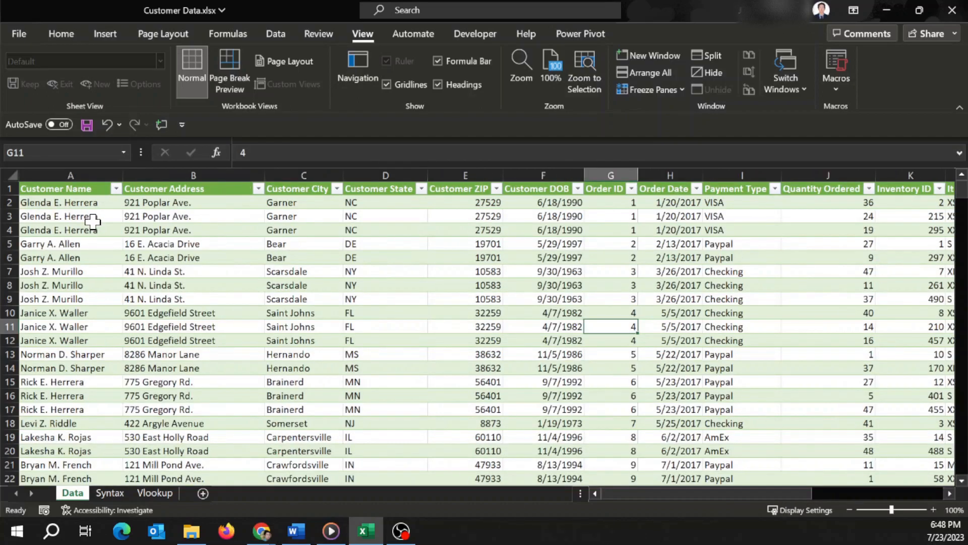
click(101, 493)
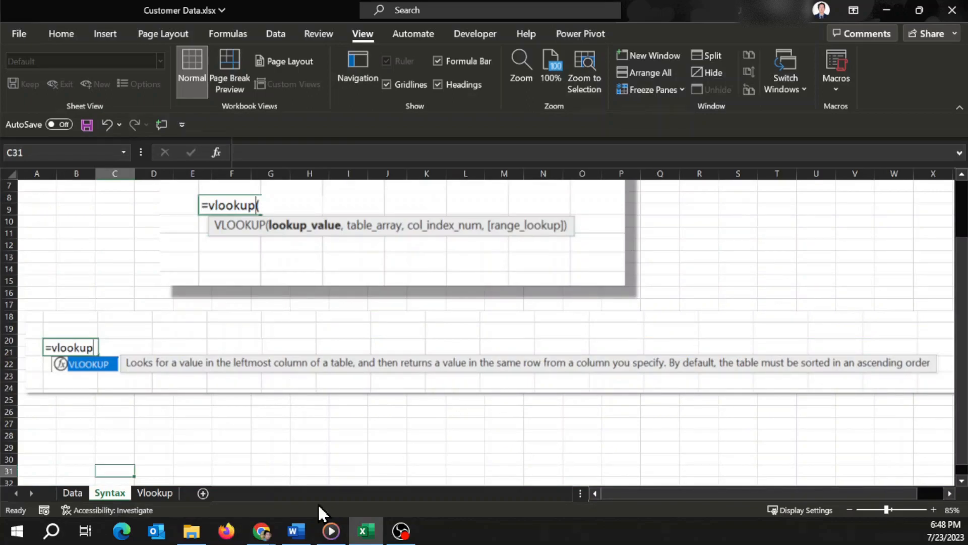
click(72, 493)
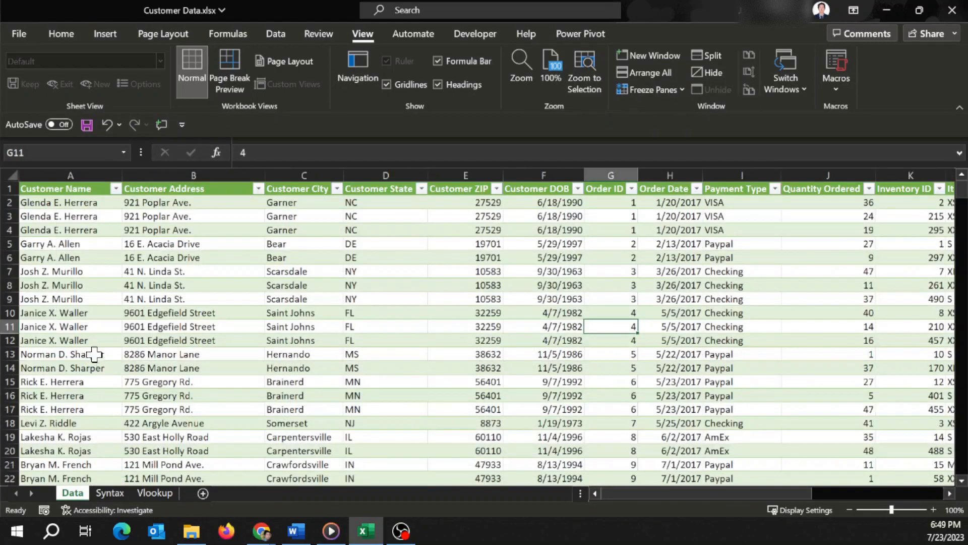
click(46, 328)
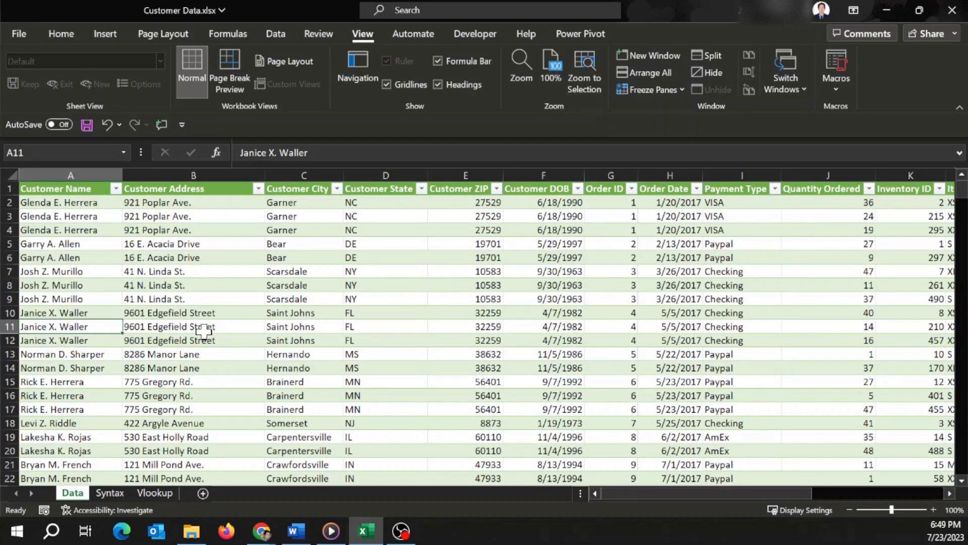
drag(198, 328, 625, 324)
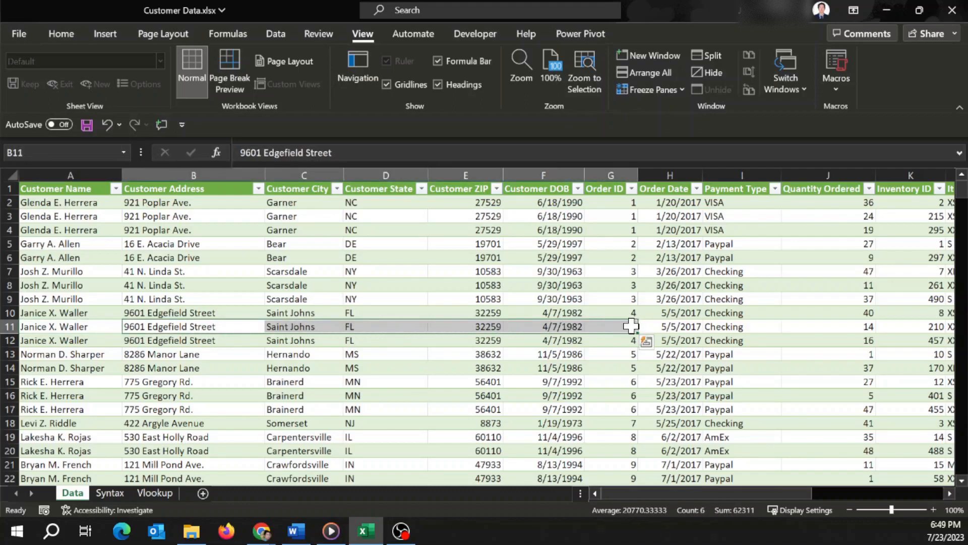
- Review the VLOOKUP arguments shown on the Syntax sheet, from lookup_value to range_lookup
click(120, 492)
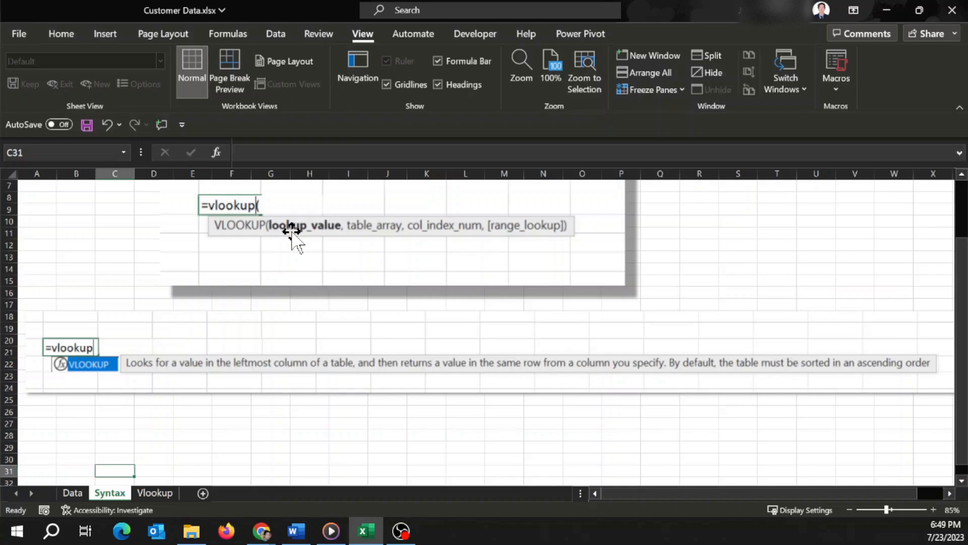
click(345, 301)
click(733, 239)
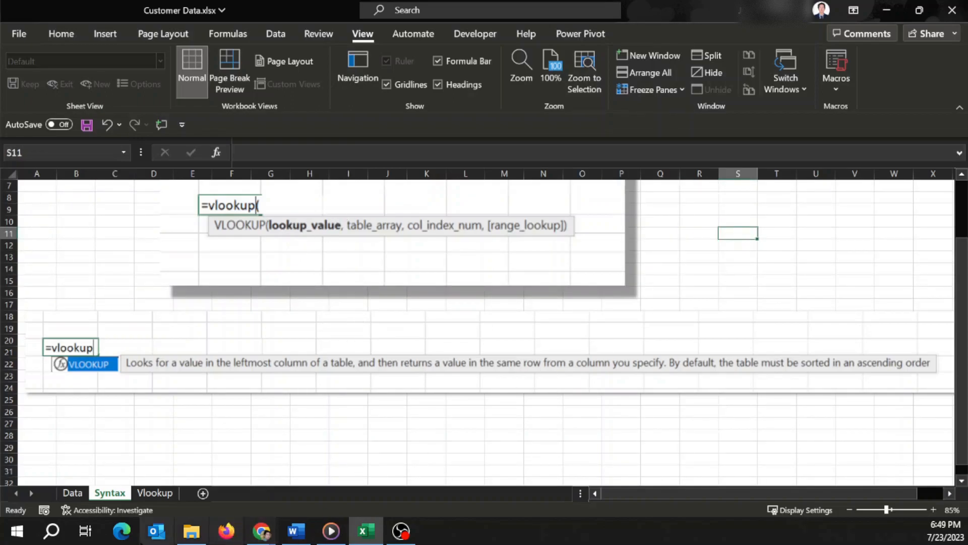
- Copy the customer name from A11 of the Data sheet and paste it as values into C6 of the Vlookup sheet
click(64, 495)
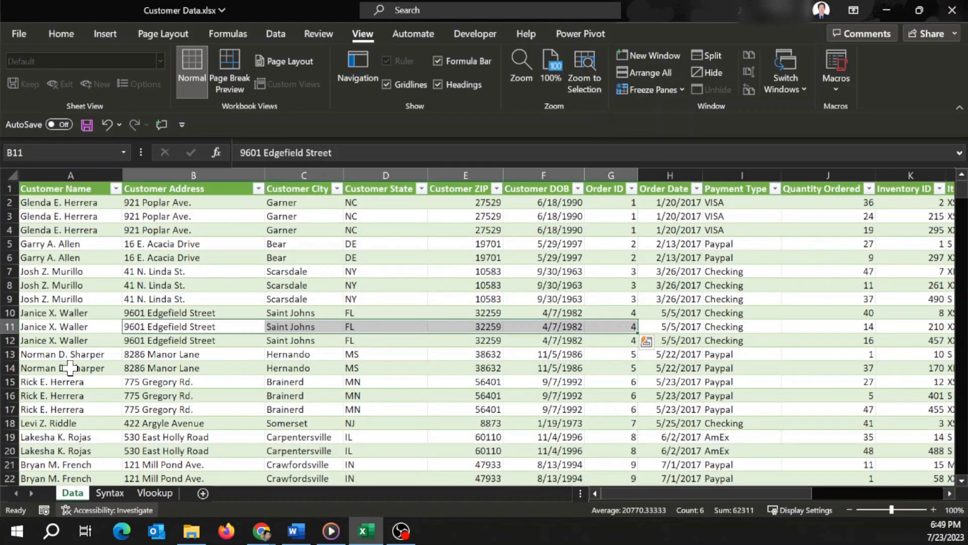
click(70, 326)
key(ctrl+c)
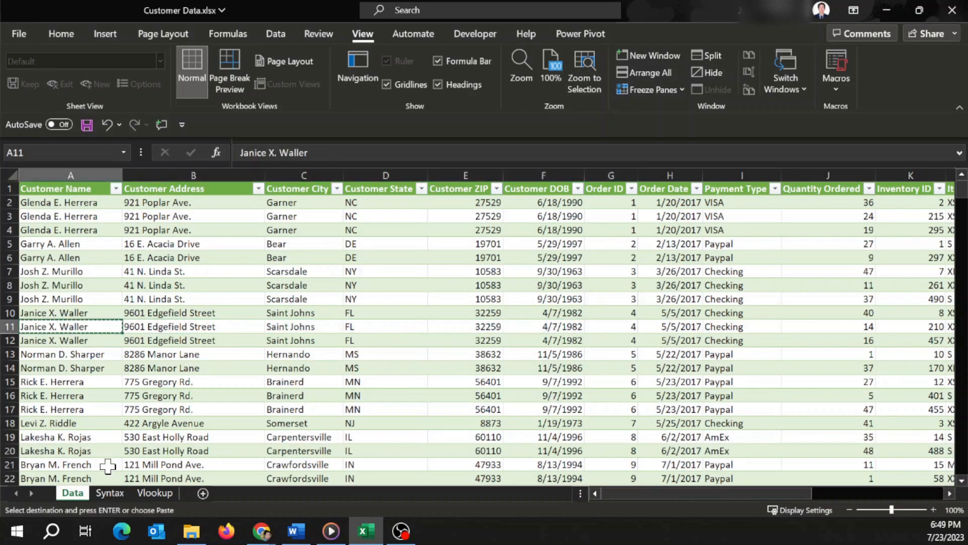
click(155, 493)
click(143, 203)
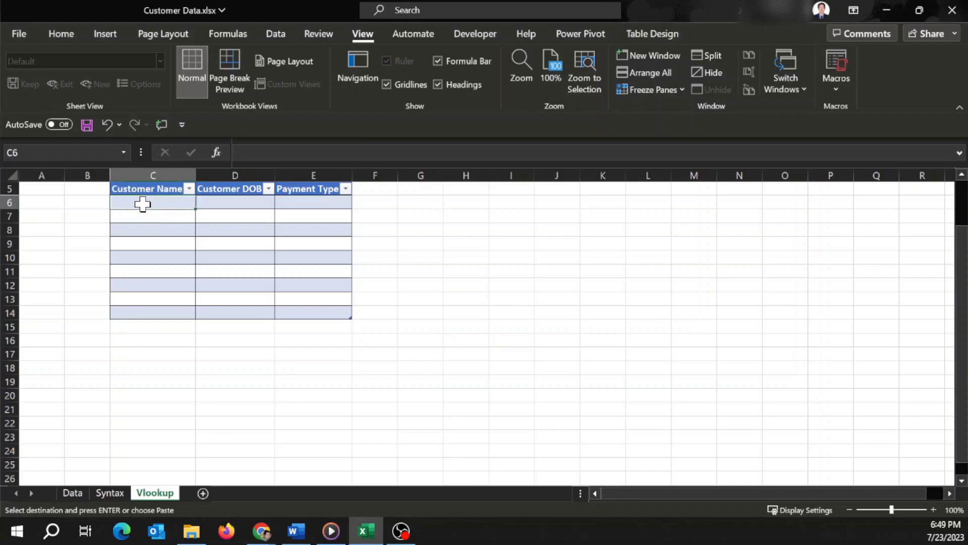
key(ctrl+alt+v)
key(v)
key(Return)
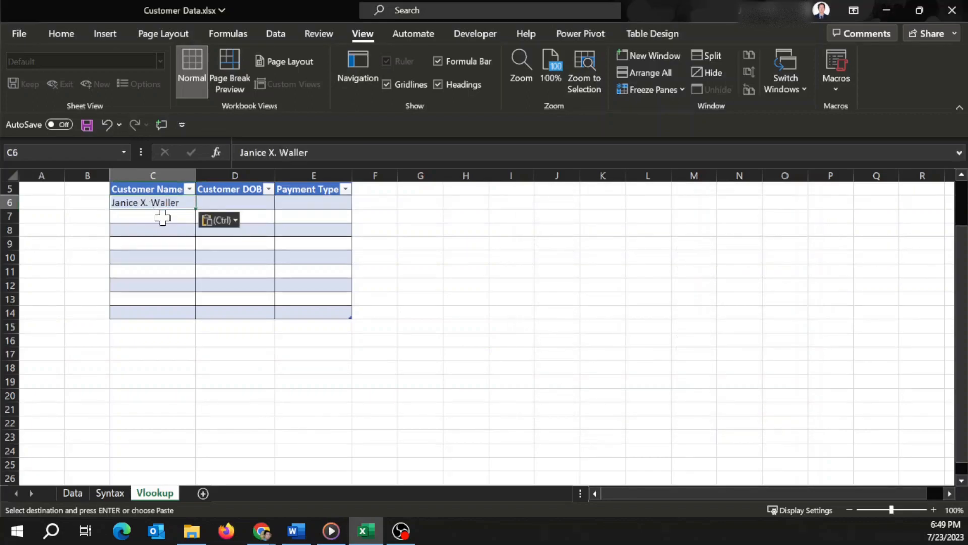
- Check the empty Customer DOB and Payment Type cells in row 6 and revisit the VLOOKUP syntax on the Syntax sheet
click(214, 202)
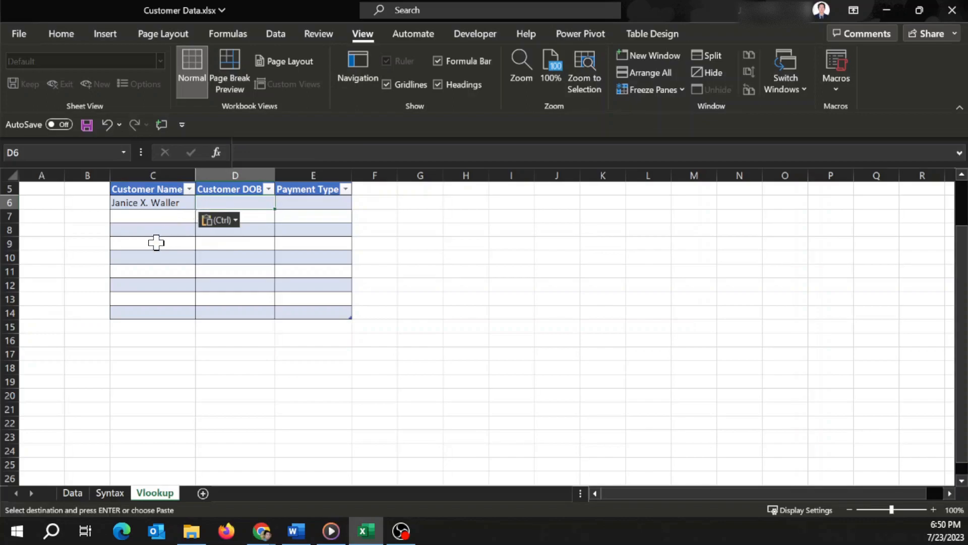
click(314, 200)
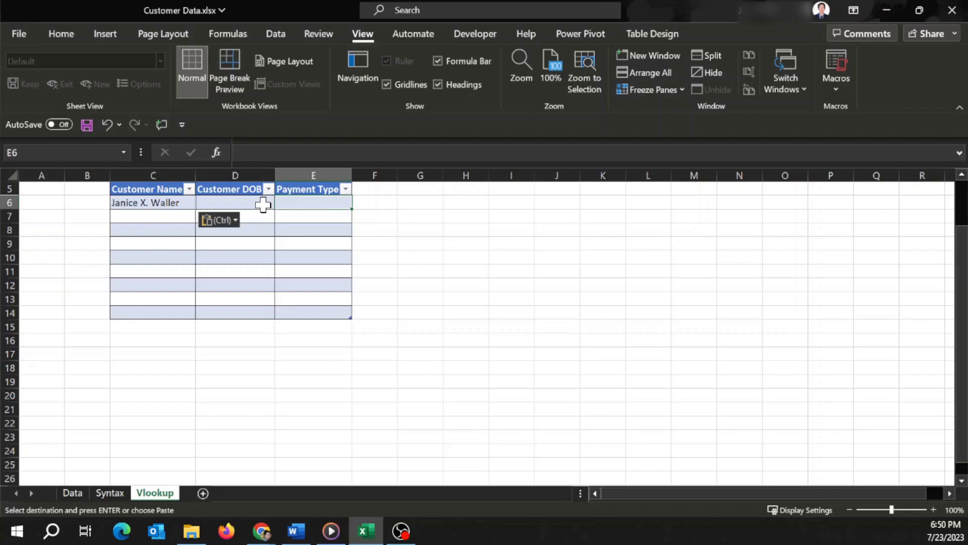
click(120, 494)
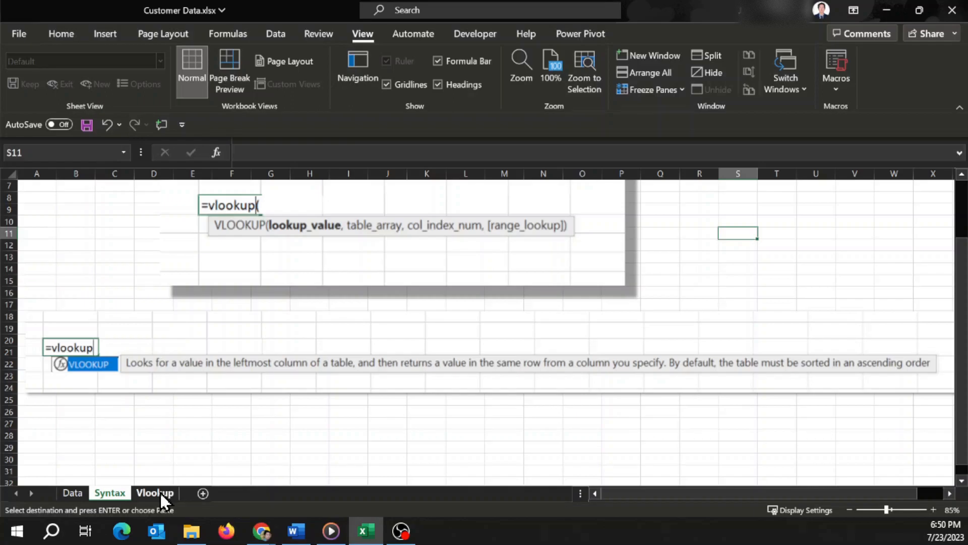
click(159, 491)
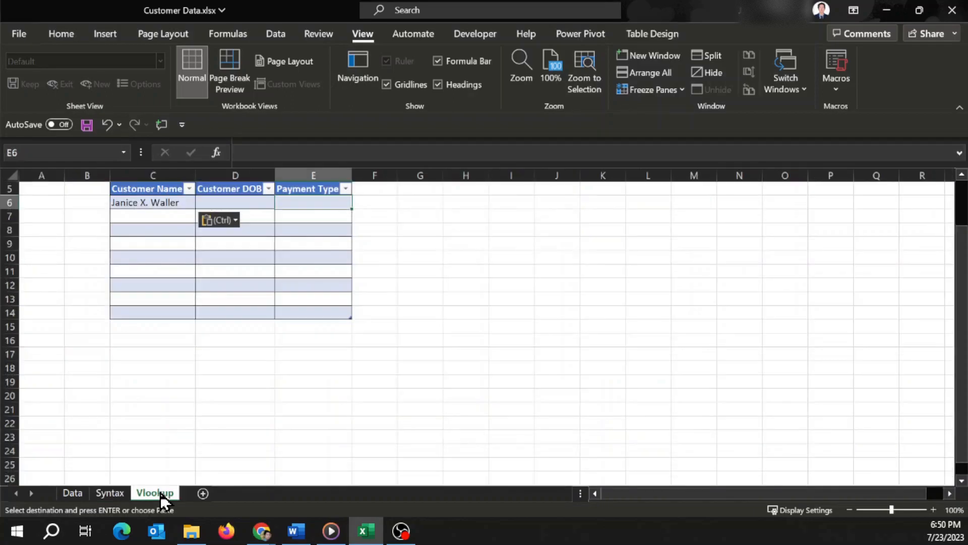
click(244, 202)
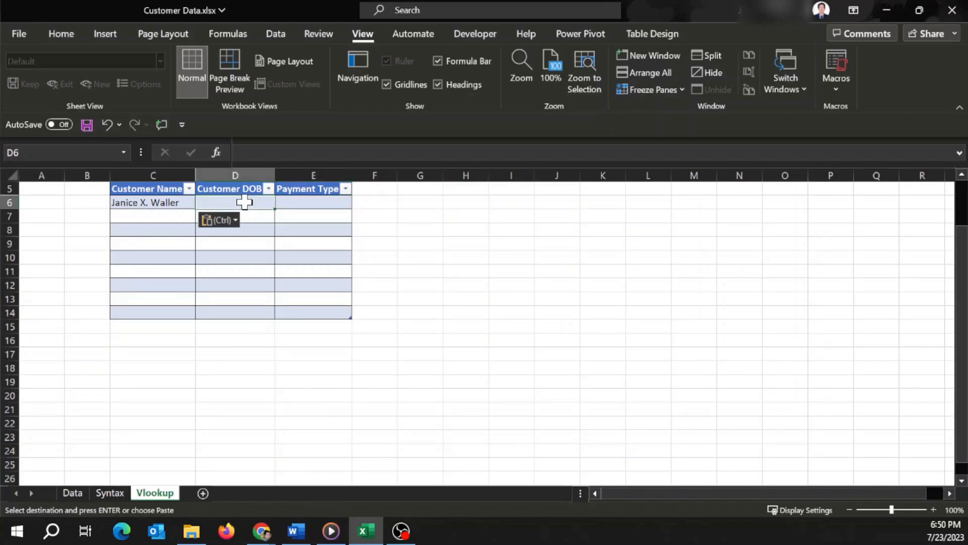
text(=vlookup()
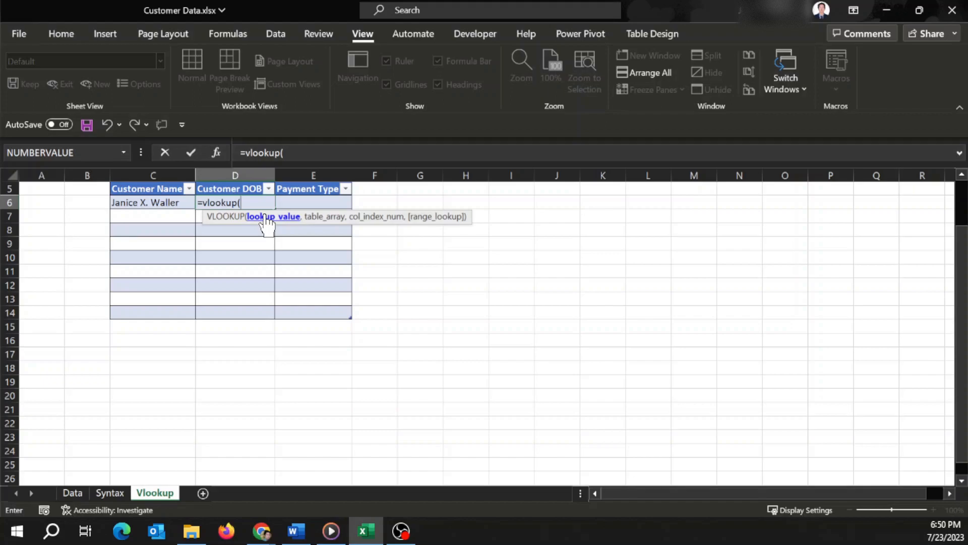
click(147, 204)
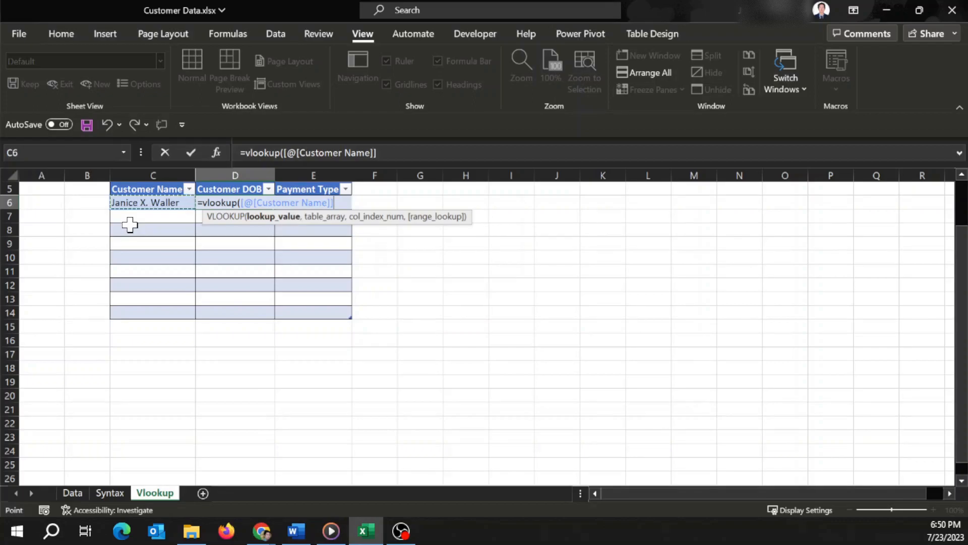
text(,)
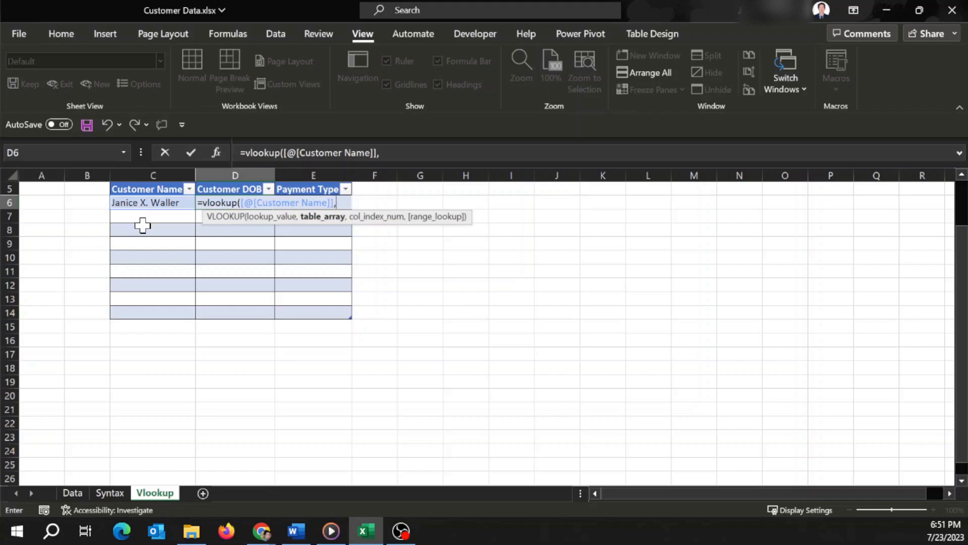
- Compare the Customer Name column of the Data sheet with the VLOOKUP description and arguments on the Syntax sheet
click(75, 494)
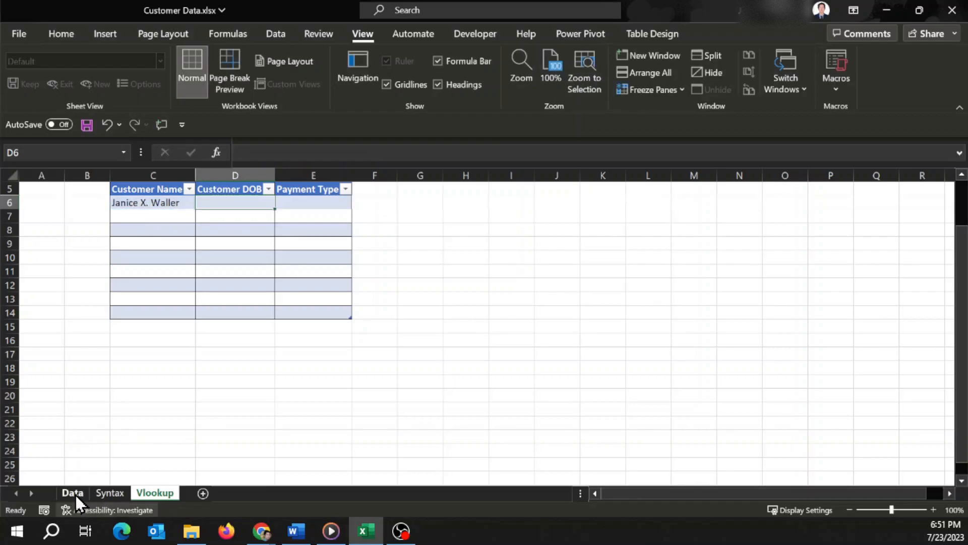
click(68, 174)
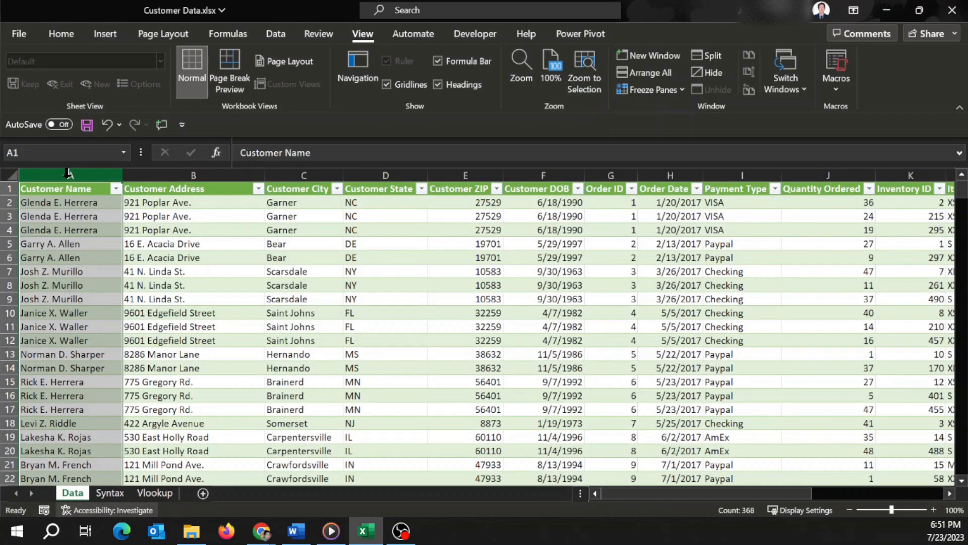
click(116, 494)
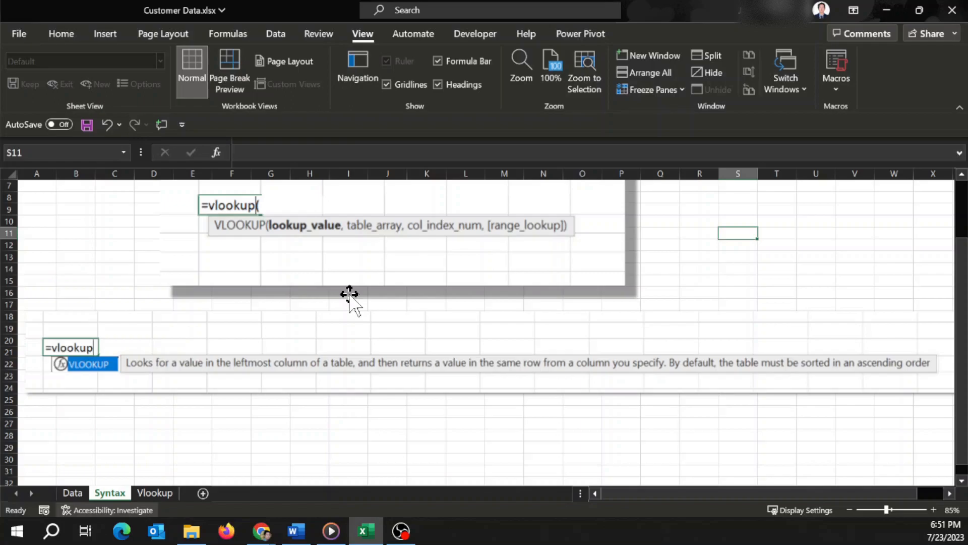
- Highlight the Data sheet's full table from A1 to its last used cell, and return to A1
click(72, 494)
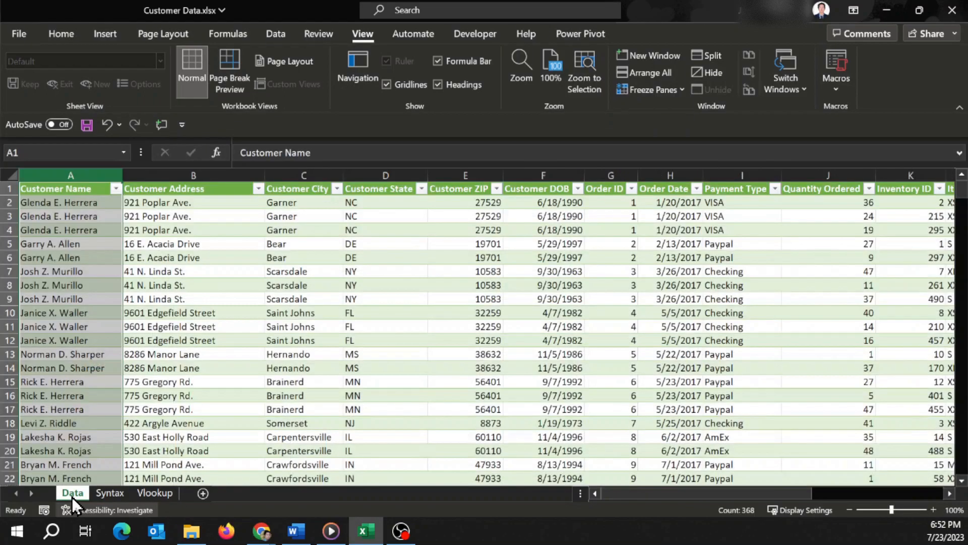
key(Up)
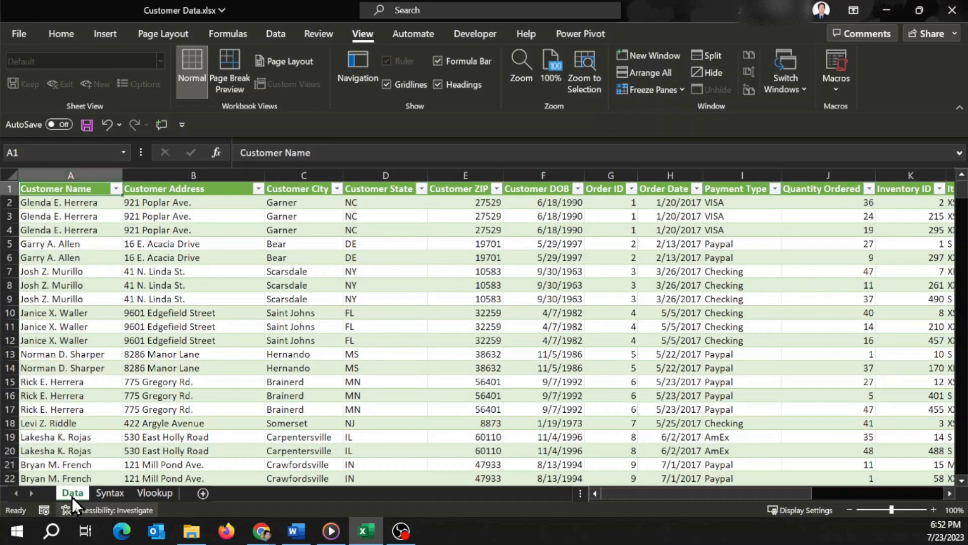
key(Down)
key(Up)
key(ctrl+shift+End)
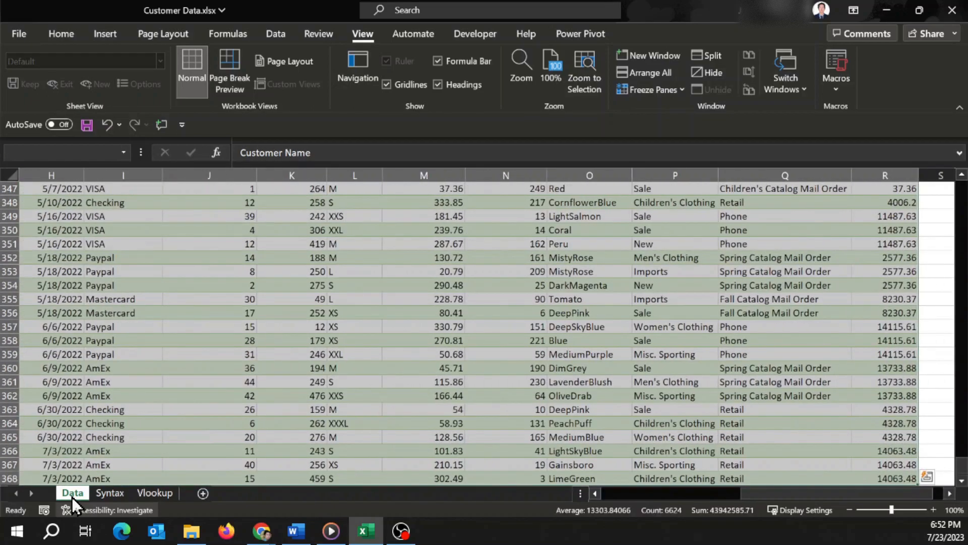
key(ctrl+Home)
key(ctrl+shift+End)
key(ctrl+Home)
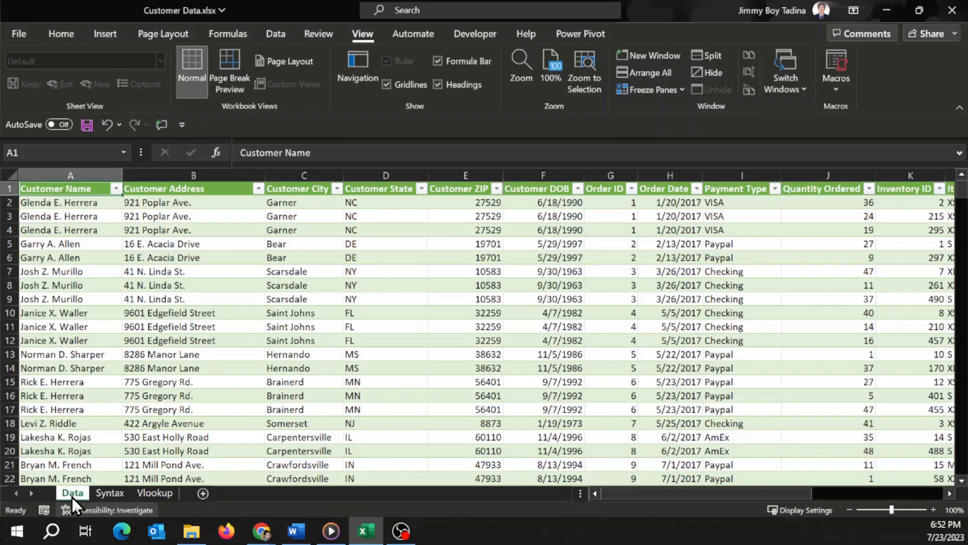
- Start a VLOOKUP formula in D6 of the Vlookup sheet with the row's Customer Name as the lookup value
key(ctrl+Page_Down)
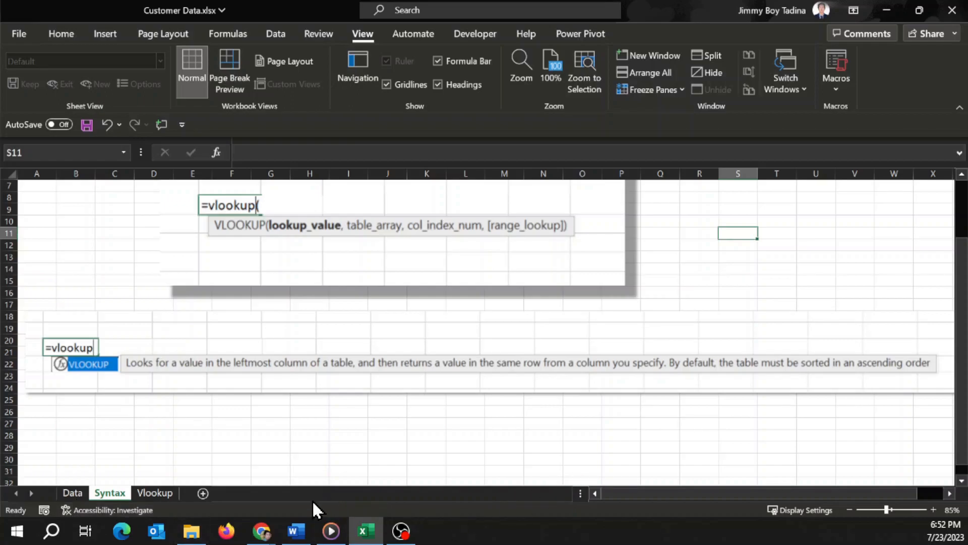
click(160, 494)
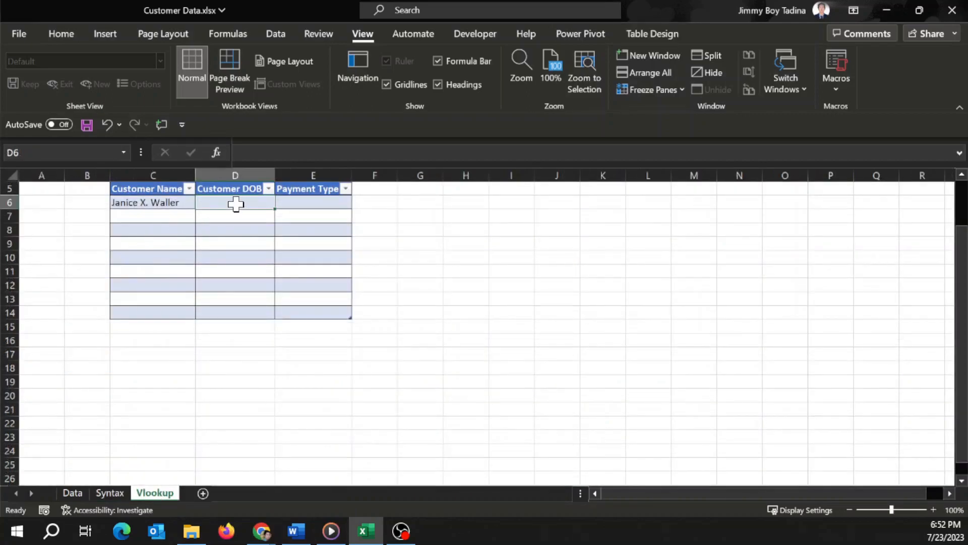
text(=v)
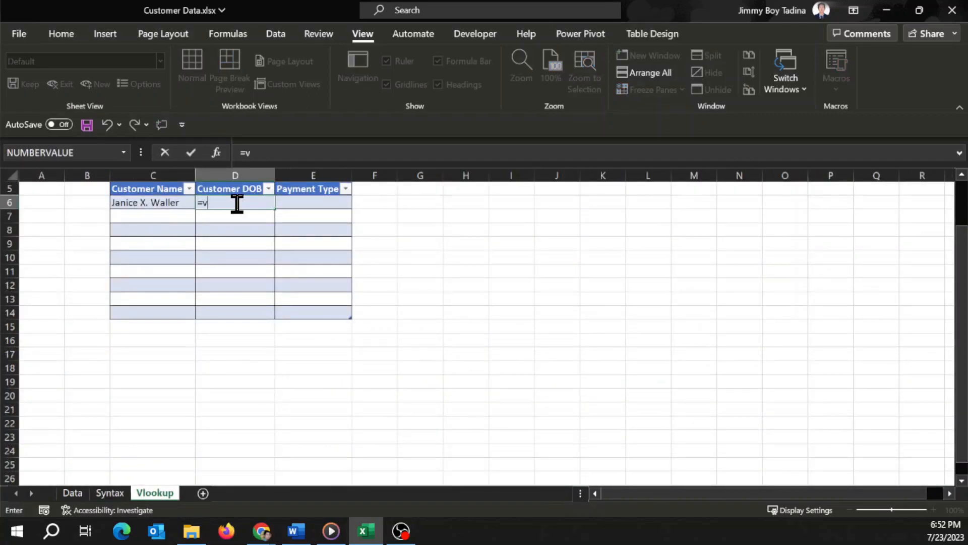
text(lookup()
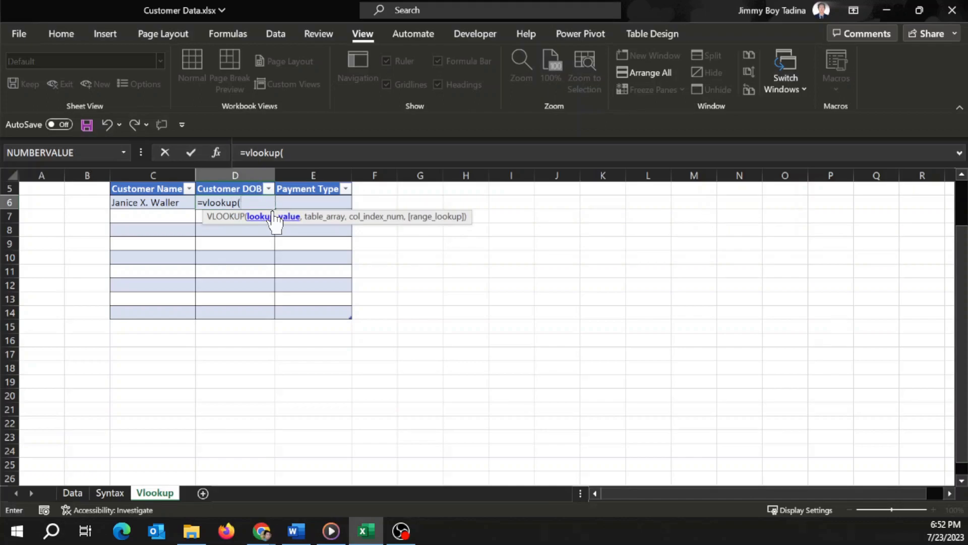
click(155, 203)
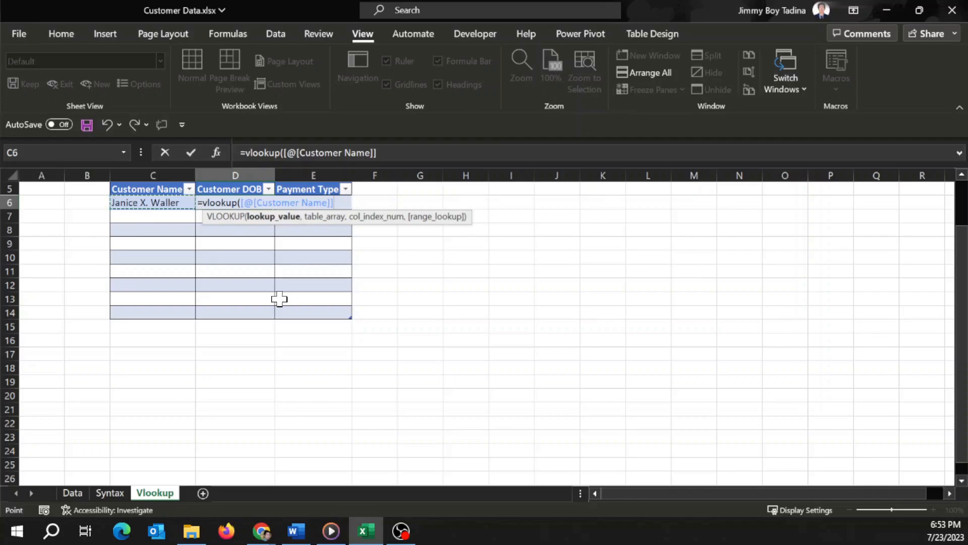
text(,)
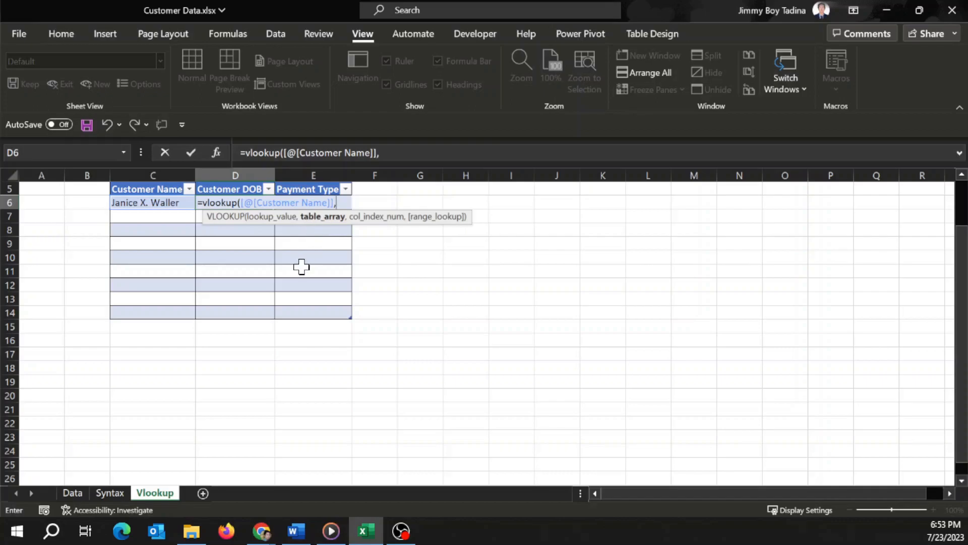
- Try to select the entire Data sheet table as the VLOOKUP table array, and cancel the formula
click(74, 495)
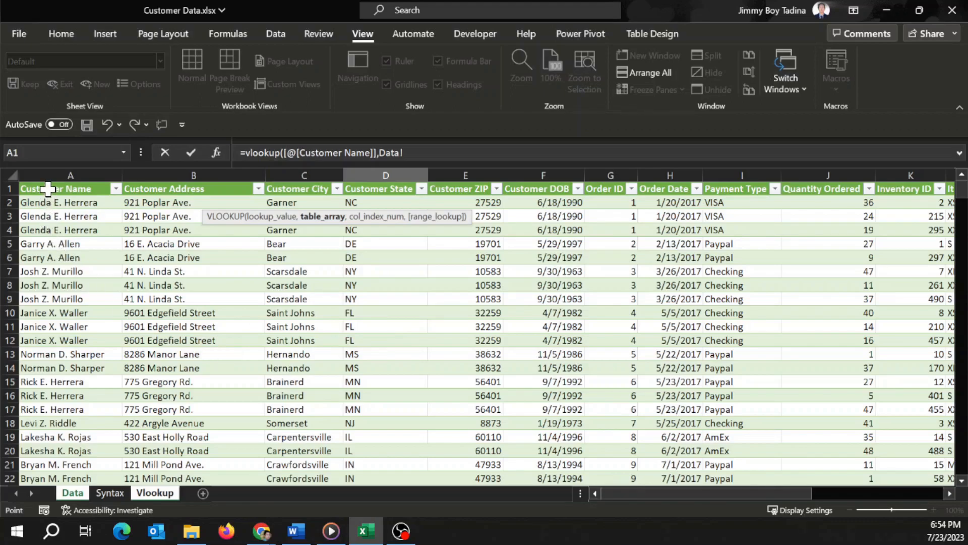
click(70, 284)
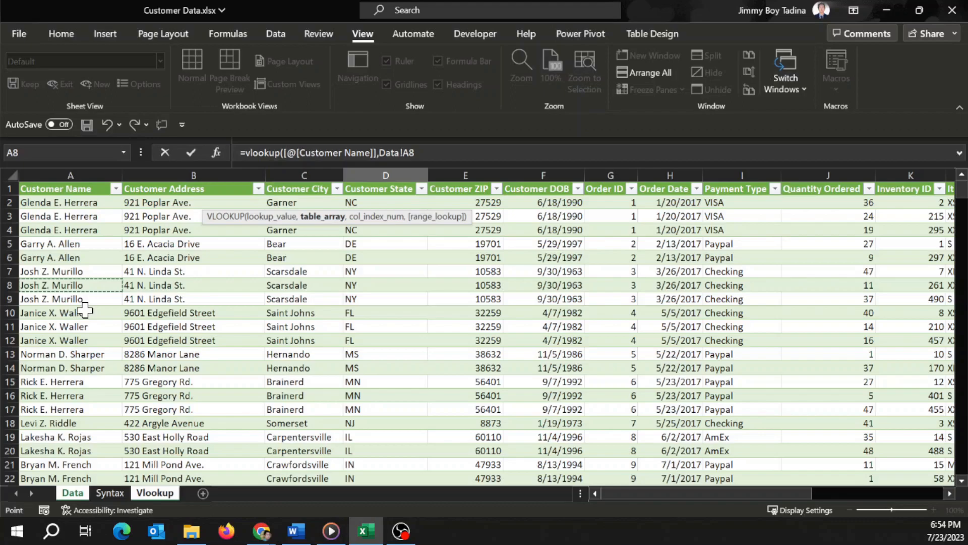
key(ctrl+a)
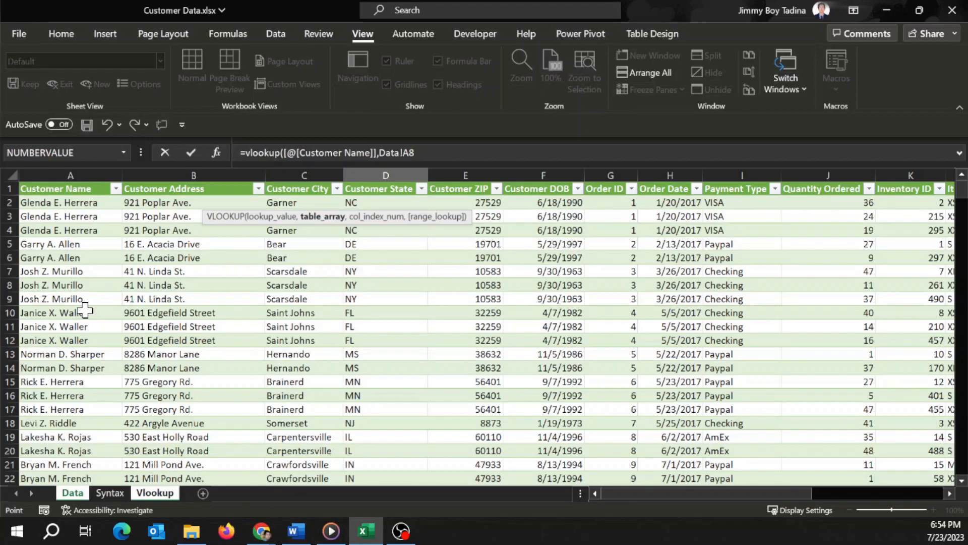
click(209, 329)
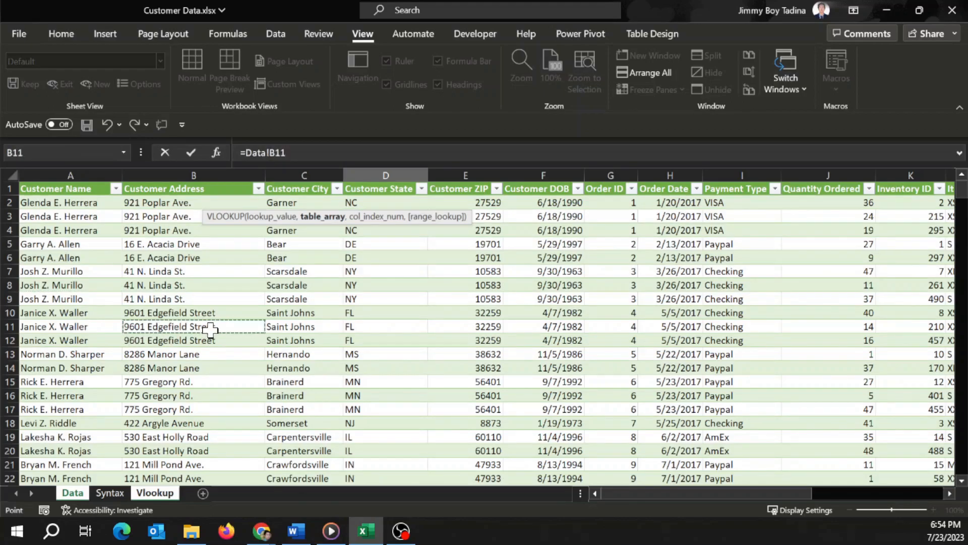
key(ctrl+a)
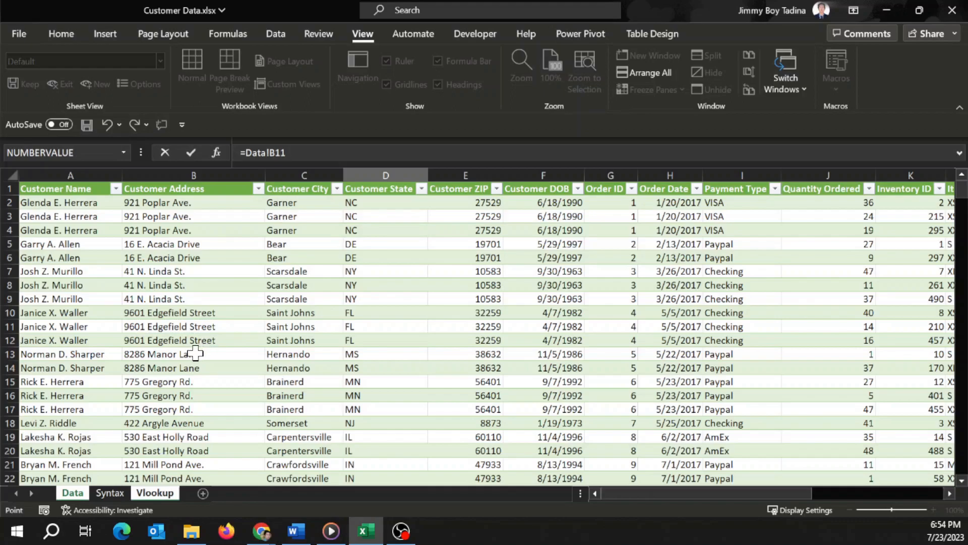
key(Escape)
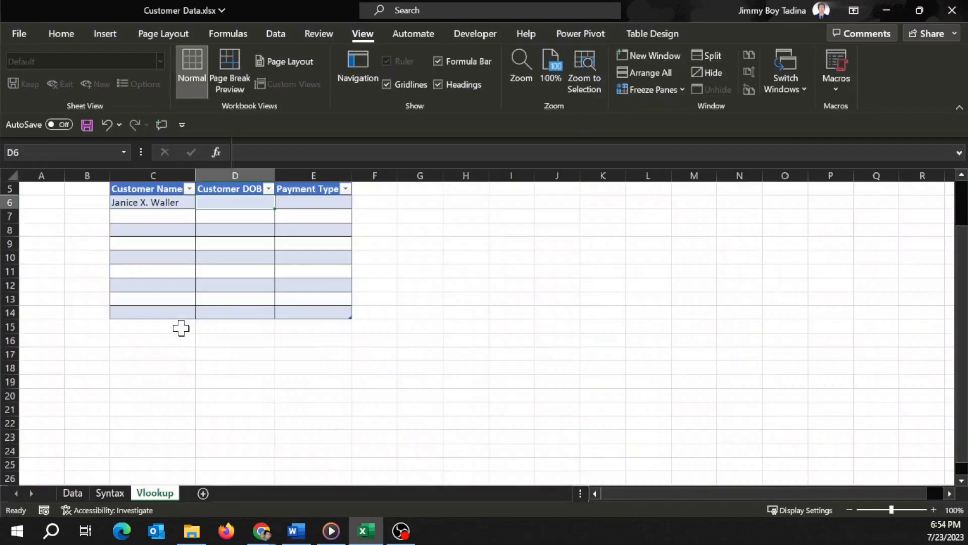
- Enter a VLOOKUP in D6 using the row's Customer Name as lookup value and Data!A1:R368 as table array
text(=vlookup()
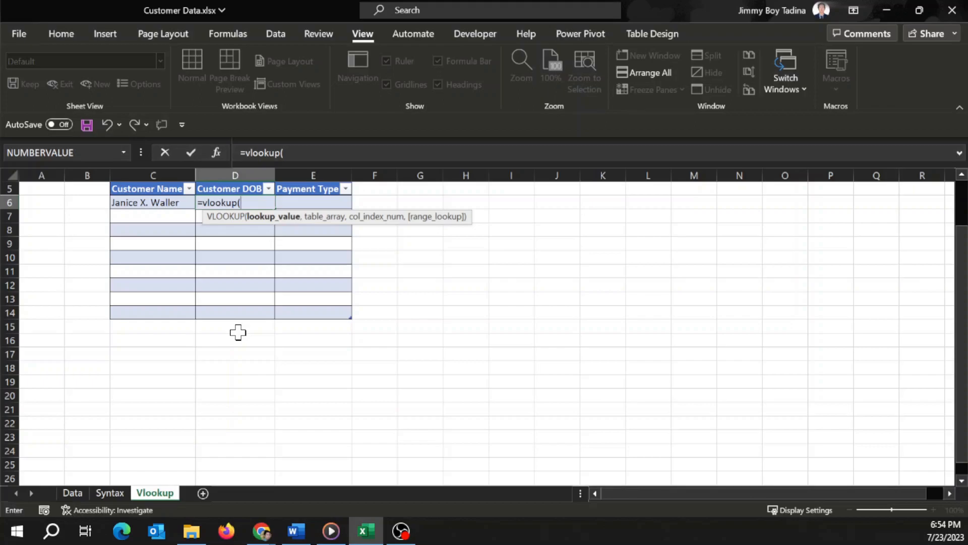
click(147, 202)
text(,)
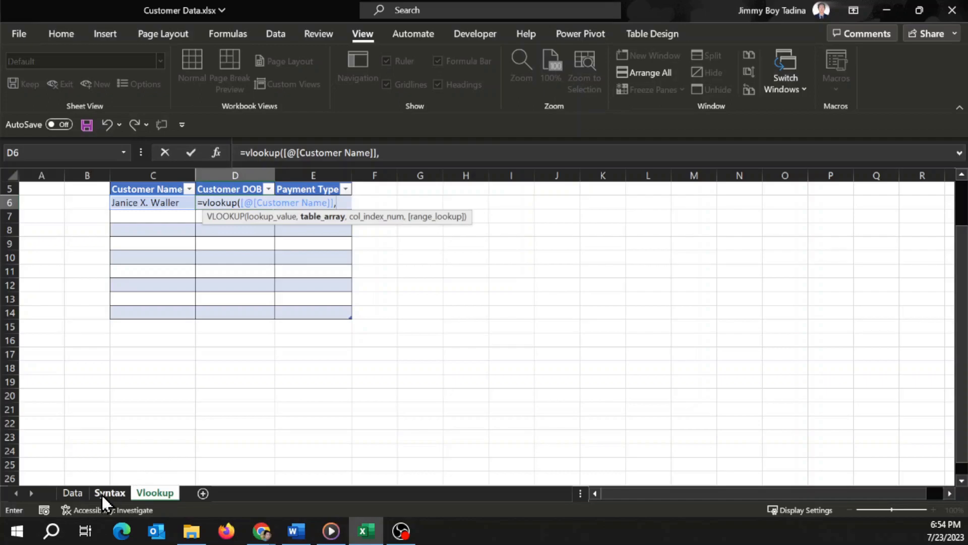
click(73, 493)
click(43, 189)
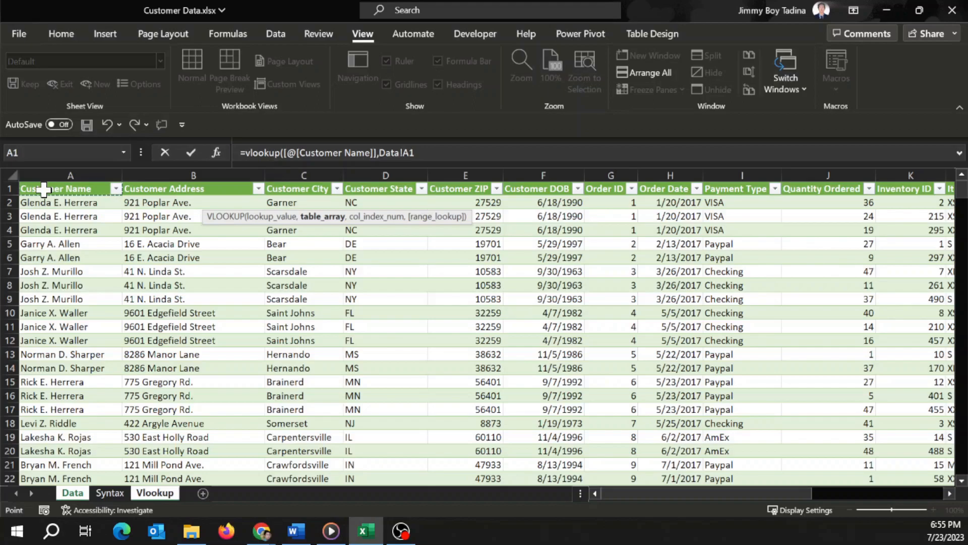
key(ctrl+shift+End)
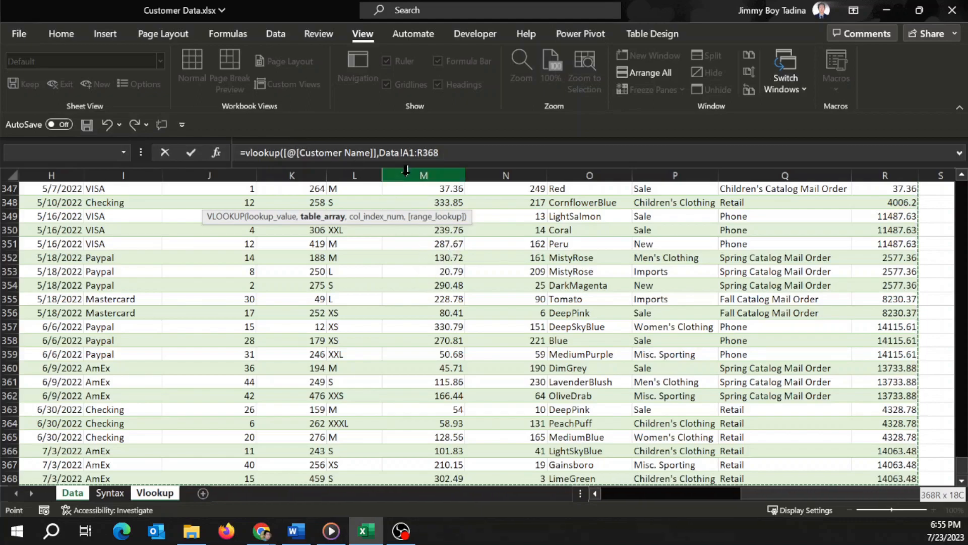
- Try making the table array absolute as Data!$A$1:$R$368, and discard the unfinished VLOOKUP formula
click(441, 153)
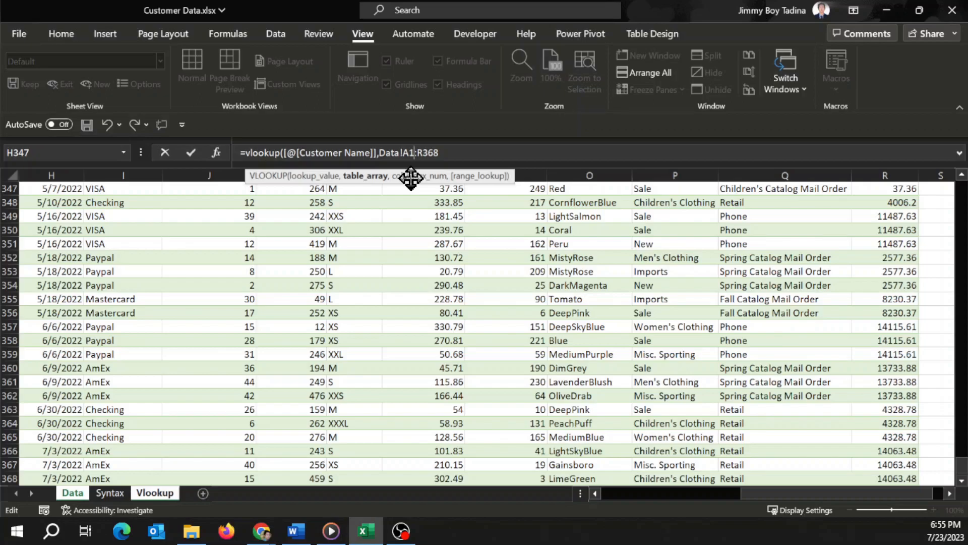
key(F4)
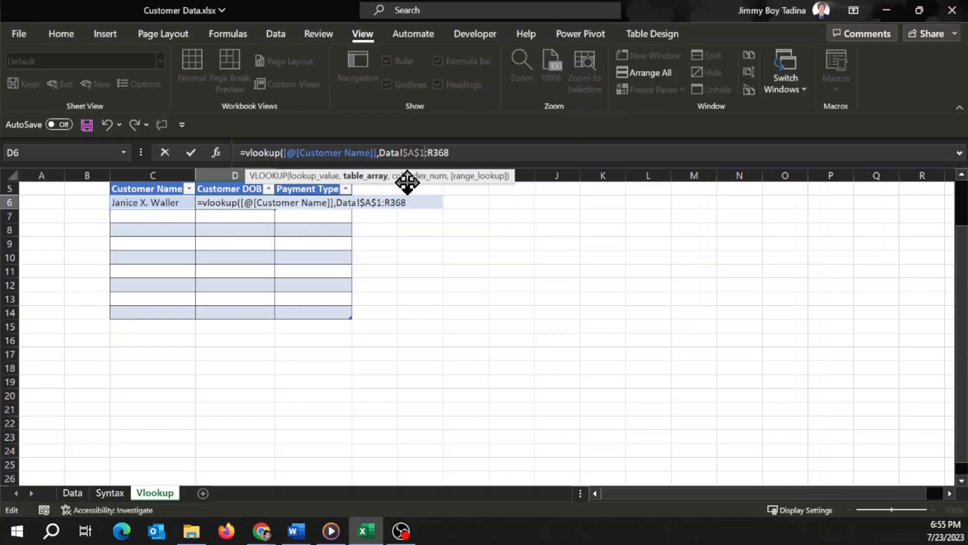
click(439, 154)
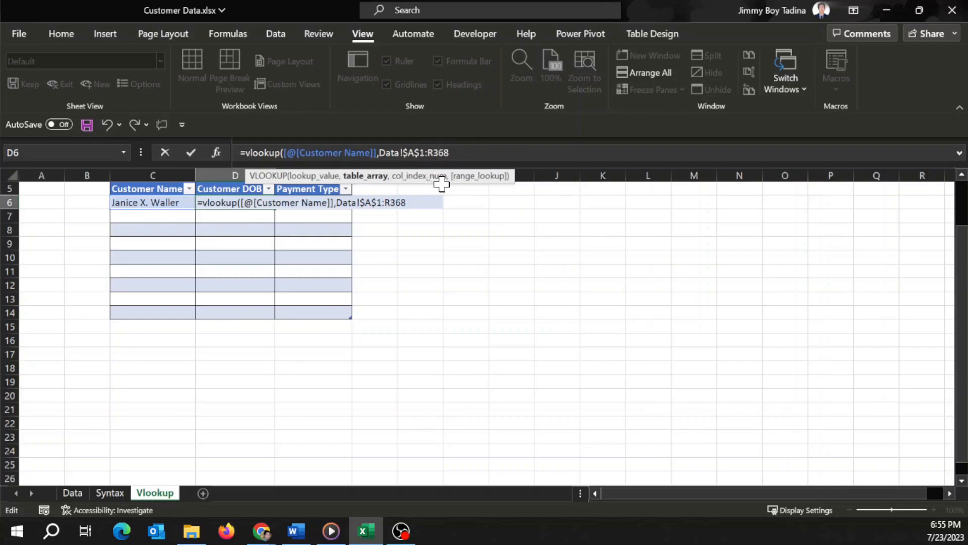
key(F4)
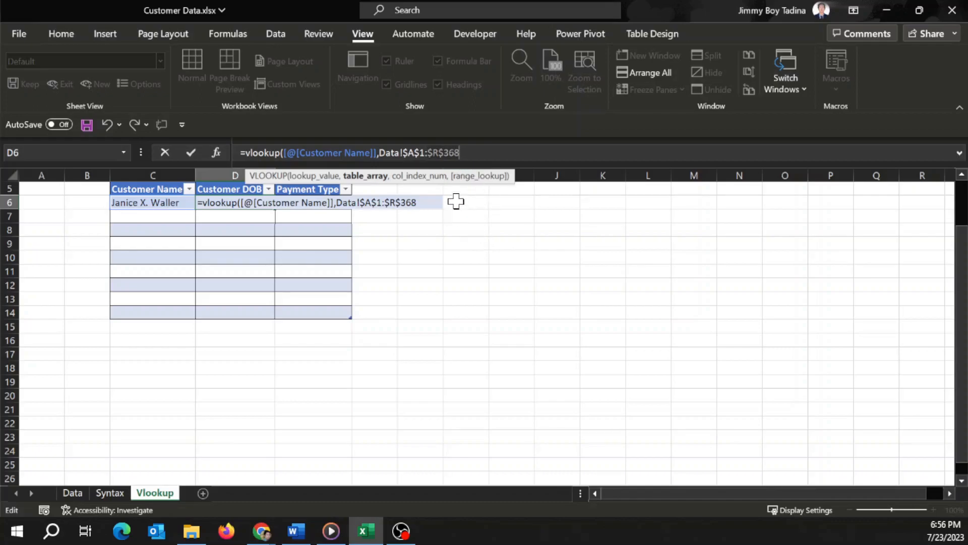
click(469, 155)
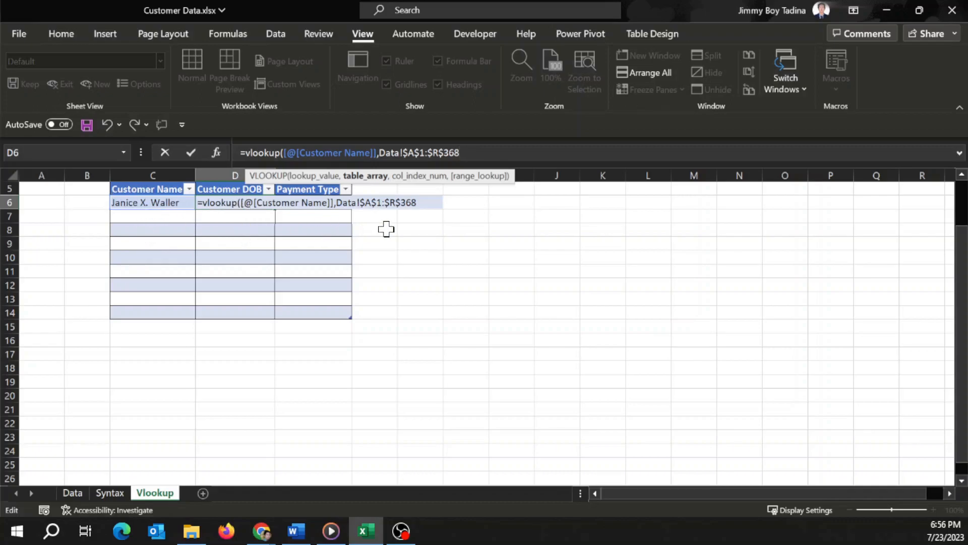
text(,)
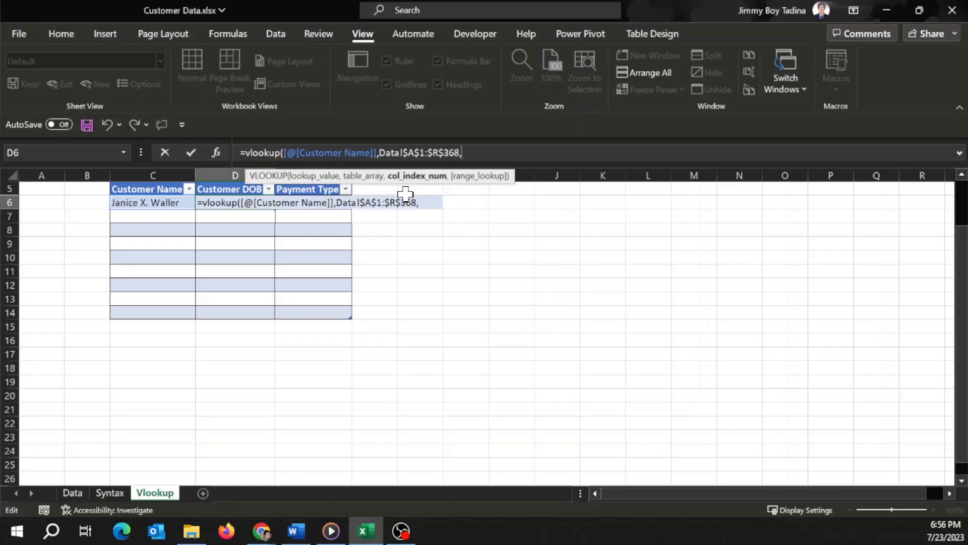
key(Escape)
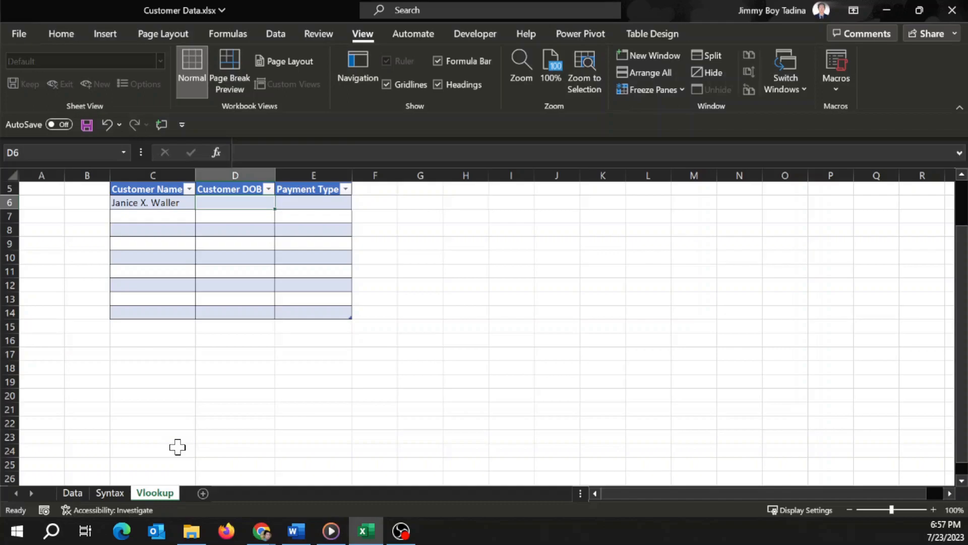
- Examine row 10 of the Data sheet, reading the looked-up customer's record across the columns from Customer Name to Order ID
click(76, 493)
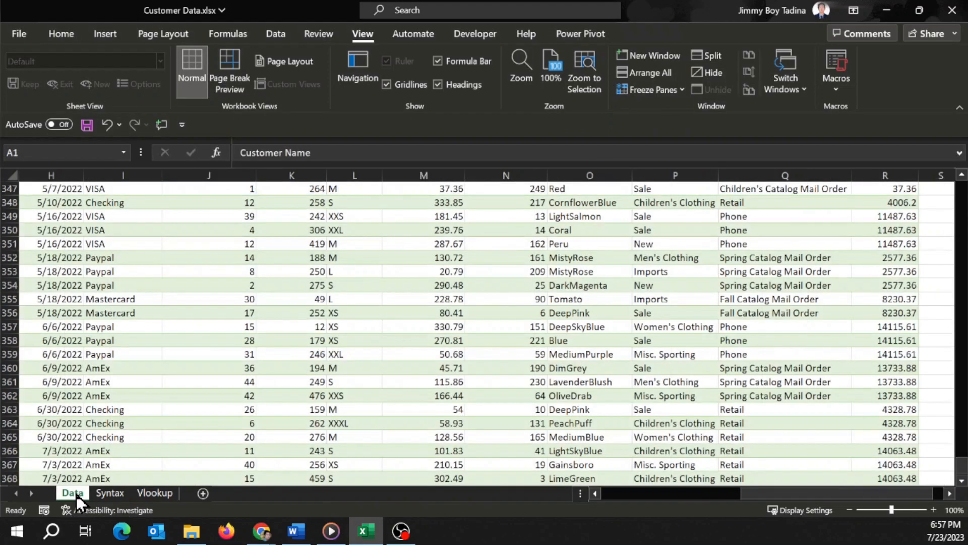
key(Down)
key(Down)
key(Down)
key(Down)
key(Down)
key(Down)
key(Down)
key(Down)
key(Down)
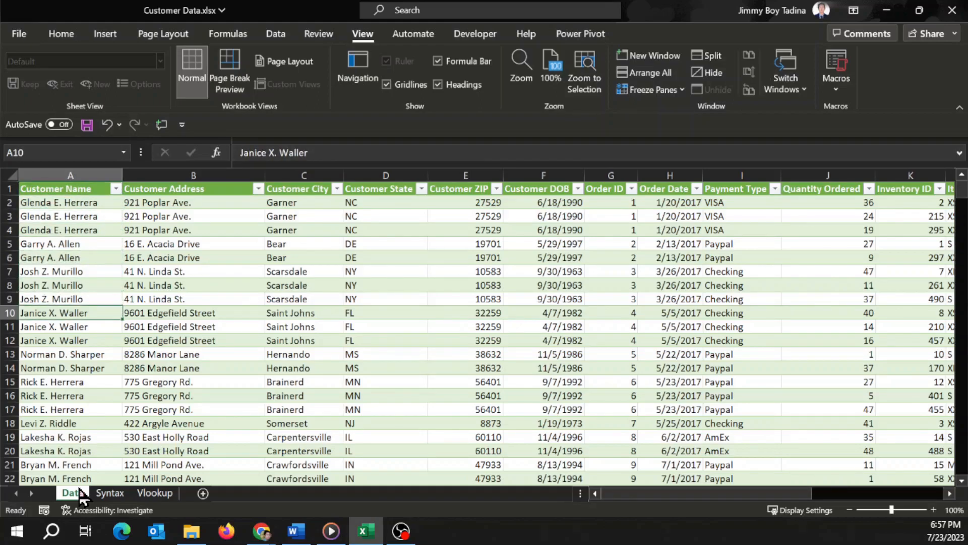
key(Right)
key(Right)
key(Right)
key(Right)
key(Right)
key(Right)
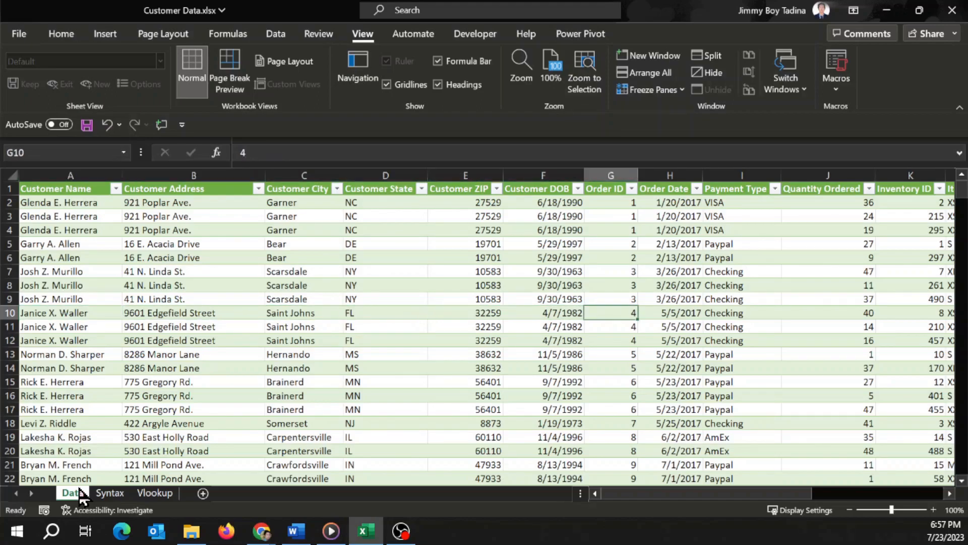
key(Left)
key(Left)
key(Left)
key(Left)
key(Left)
key(Left)
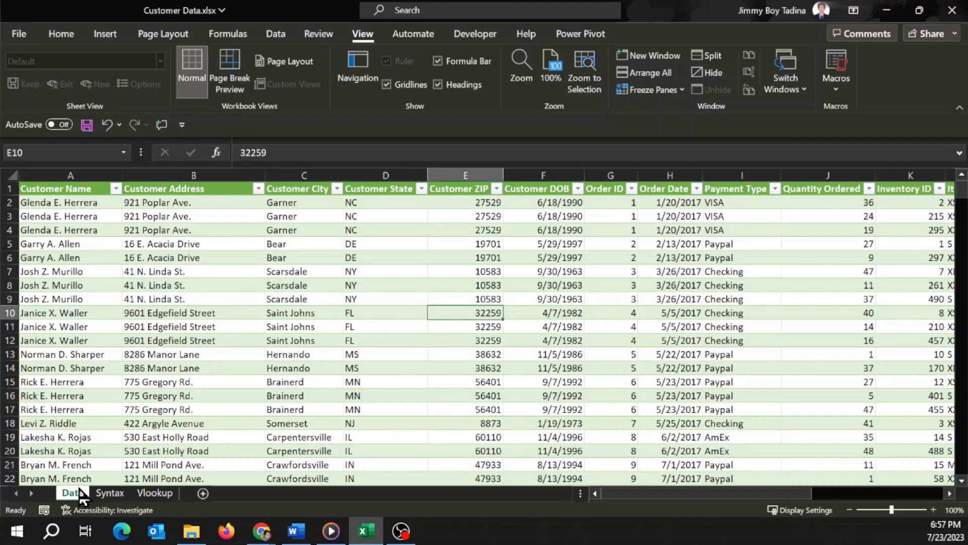
key(Right)
key(Left)
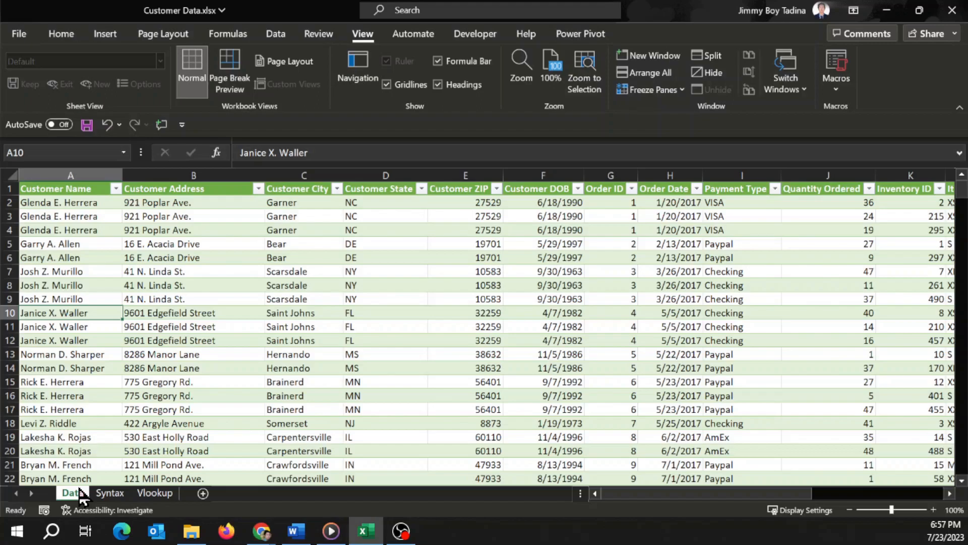
- Examine the Data sheet's first column, Customer Name, from its header down through the first customers' entries
key(ctrl+space)
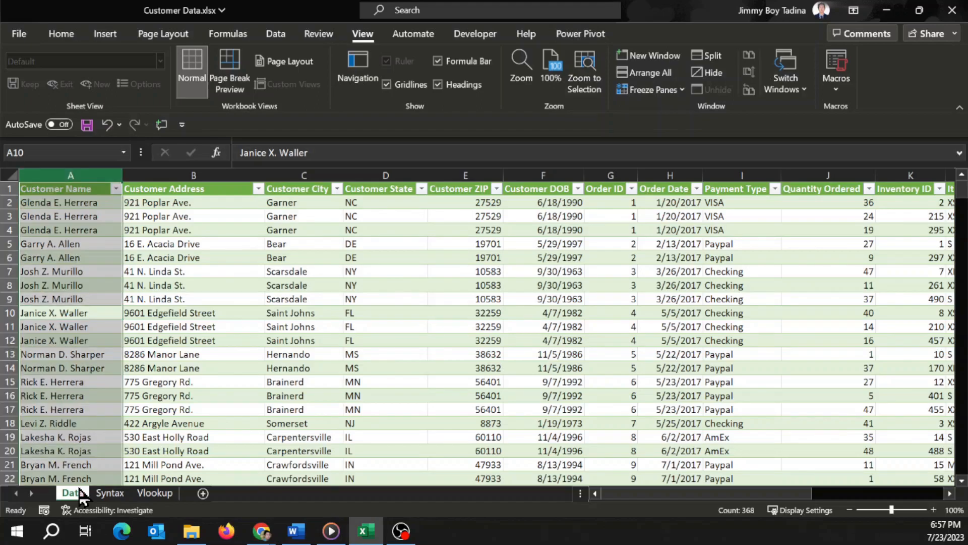
key(Up)
key(Up)
key(Up)
key(Up)
key(Up)
key(Up)
key(Up)
key(Up)
key(Up)
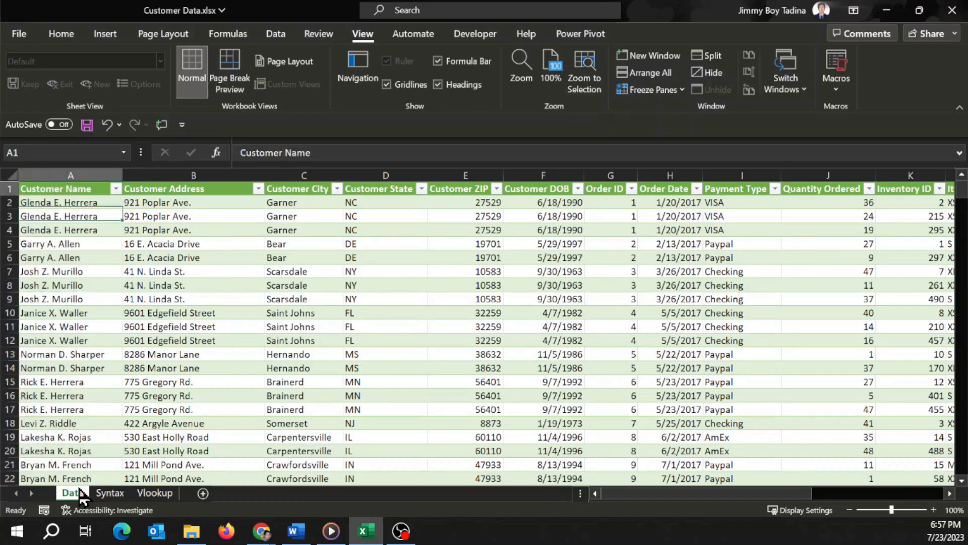
key(Down)
key(Down)
key(Down)
key(Down)
key(Down)
key(Down)
key(Down)
key(Down)
key(Down)
key(Down)
key(Down)
key(Down)
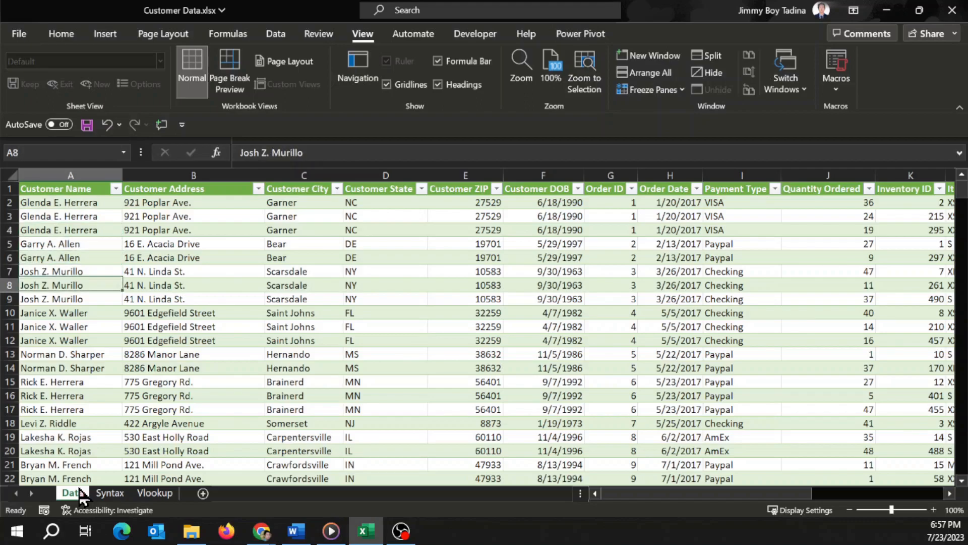
key(Down)
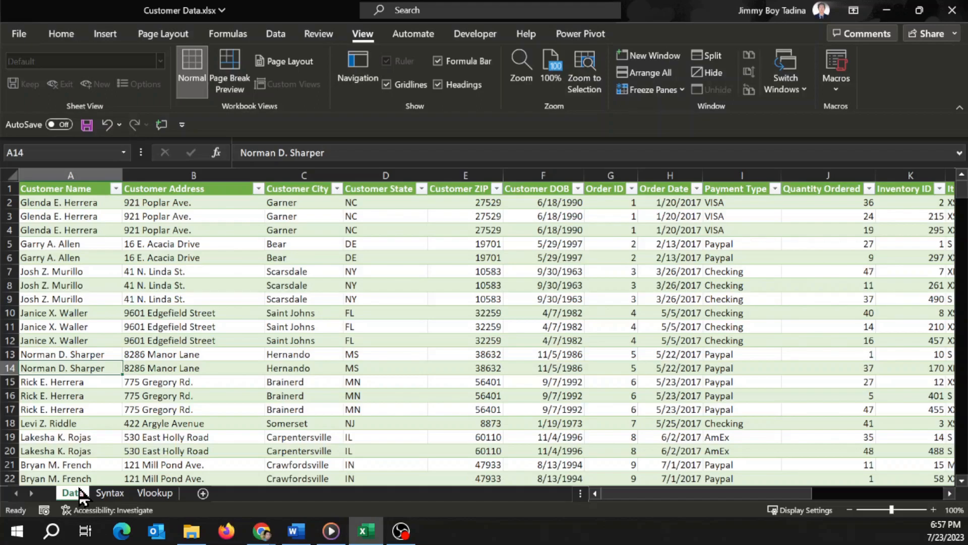
- Locate the looked-up customer's first record in the Data sheet's Customer Name column and trace row 10 to Customer DOB
key(Right)
key(Left)
key(Down)
key(Up)
key(Up)
key(Up)
key(Up)
key(Up)
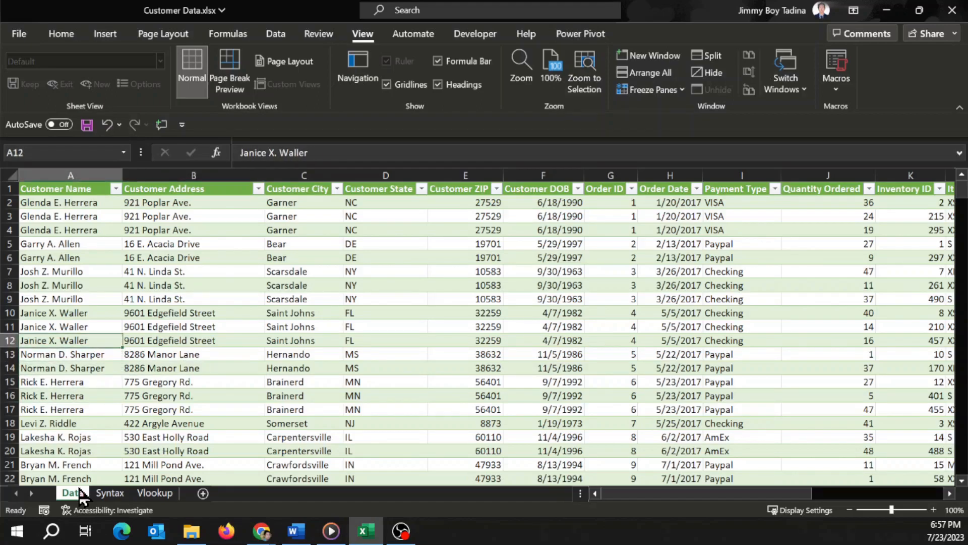
key(Right)
key(Right)
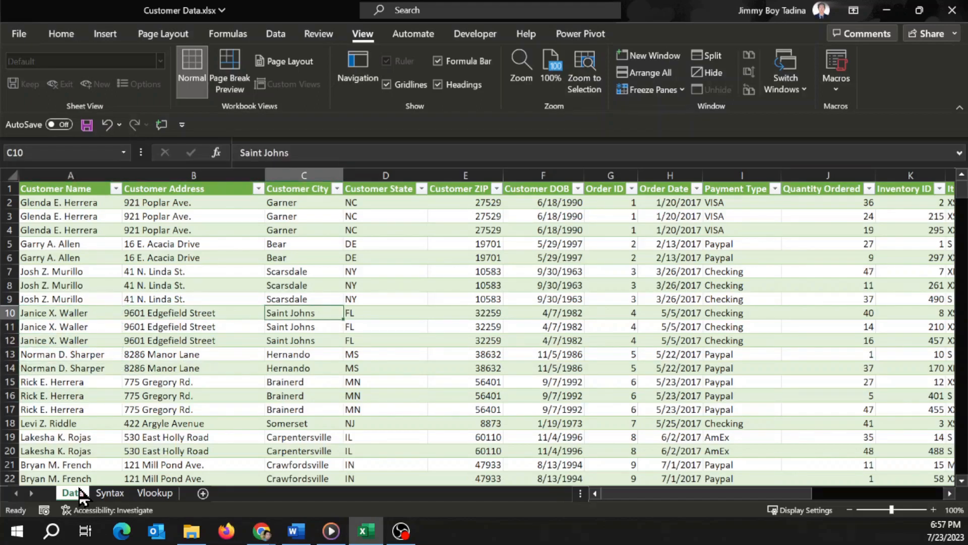
key(Right)
key(Right)
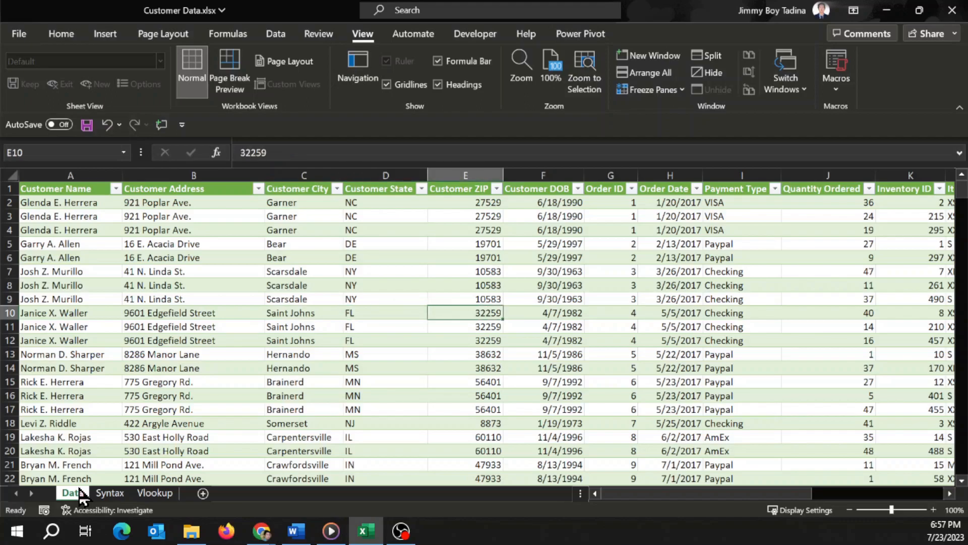
key(Right)
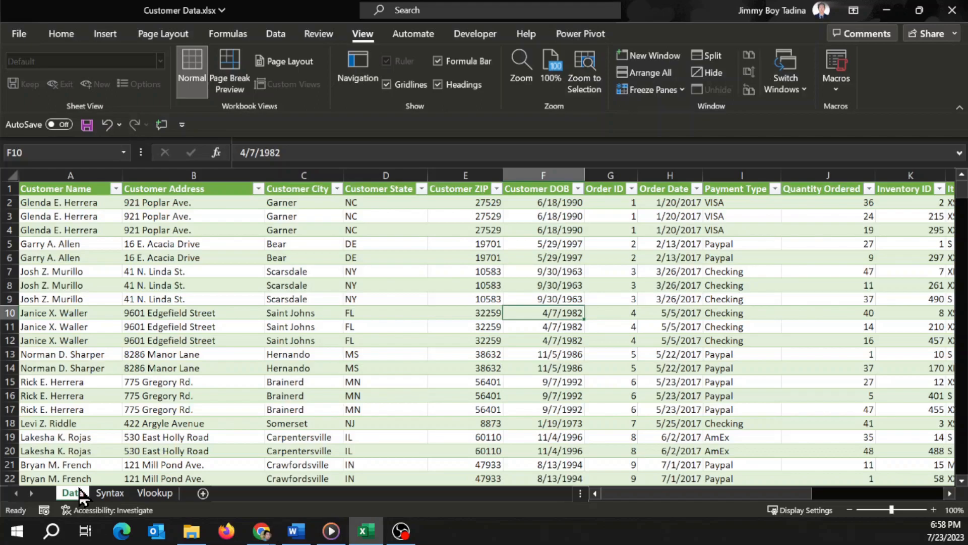
- Begin a VLOOKUP formula in D6 of the Vlookup sheet using the row's Customer Name as lookup value
key(ctrl+Page_Down)
key(ctrl+Page_Down)
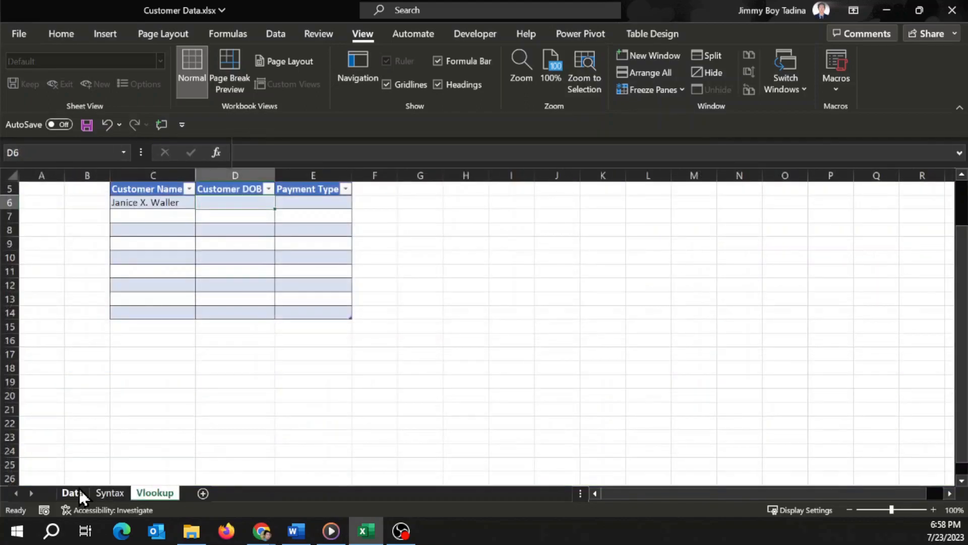
text(=)
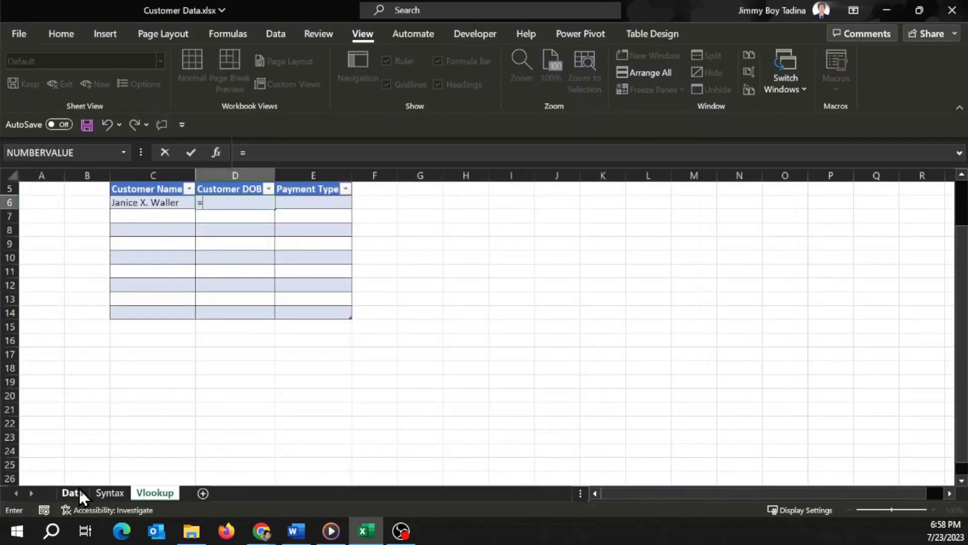
text(vlookup()
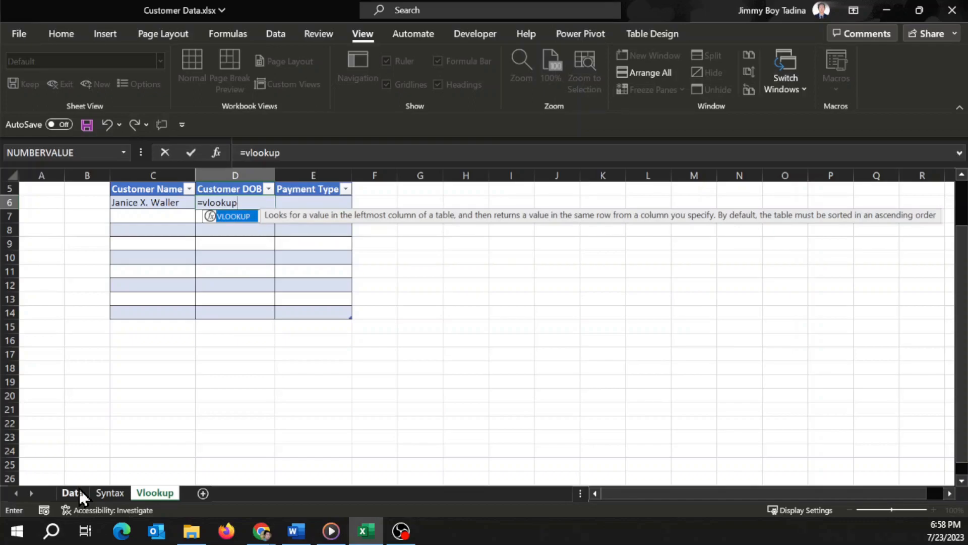
click(158, 202)
text(,)
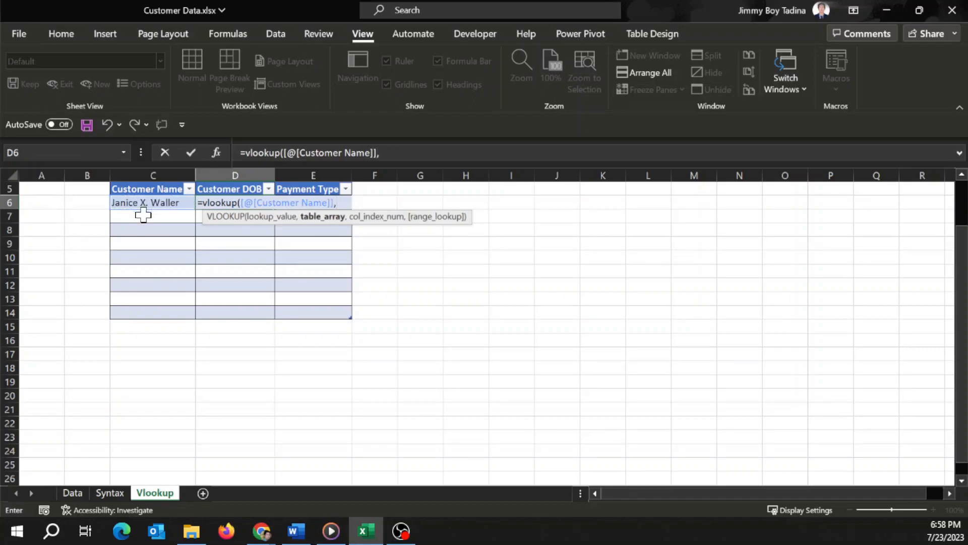
- Set the VLOOKUP table array to the whole Data sheet table as the absolute range Data!$A$1:$R$368
click(81, 497)
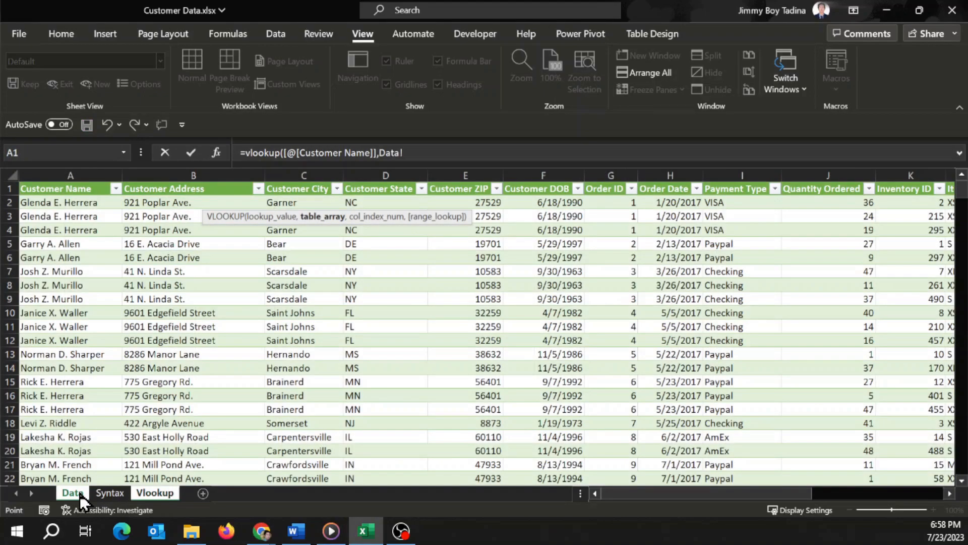
click(59, 189)
key(ctrl+shift+End)
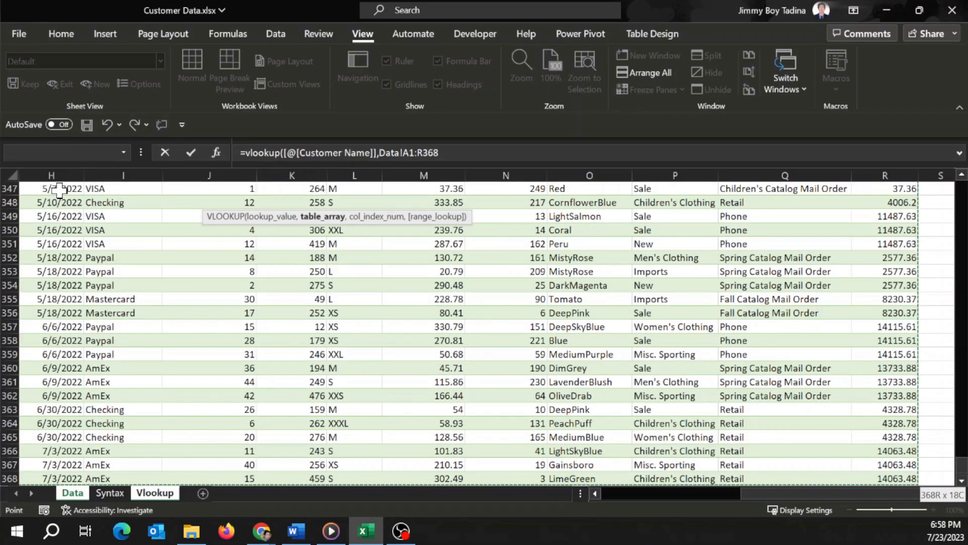
click(406, 152)
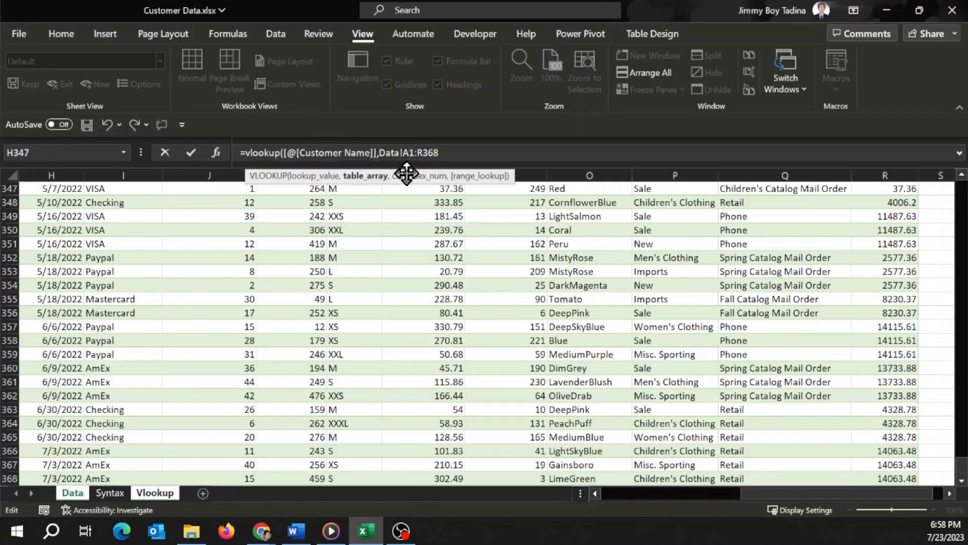
key(F4)
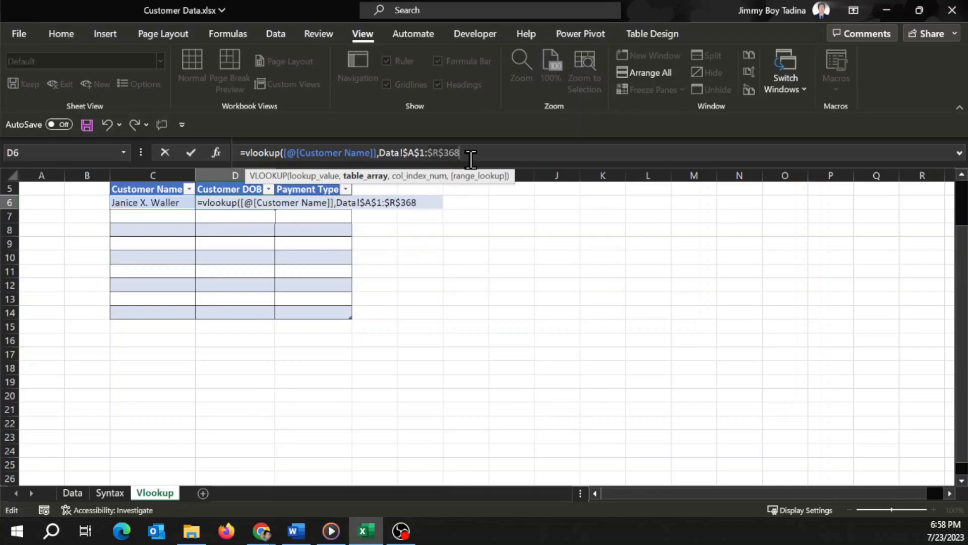
key(F4)
text(,)
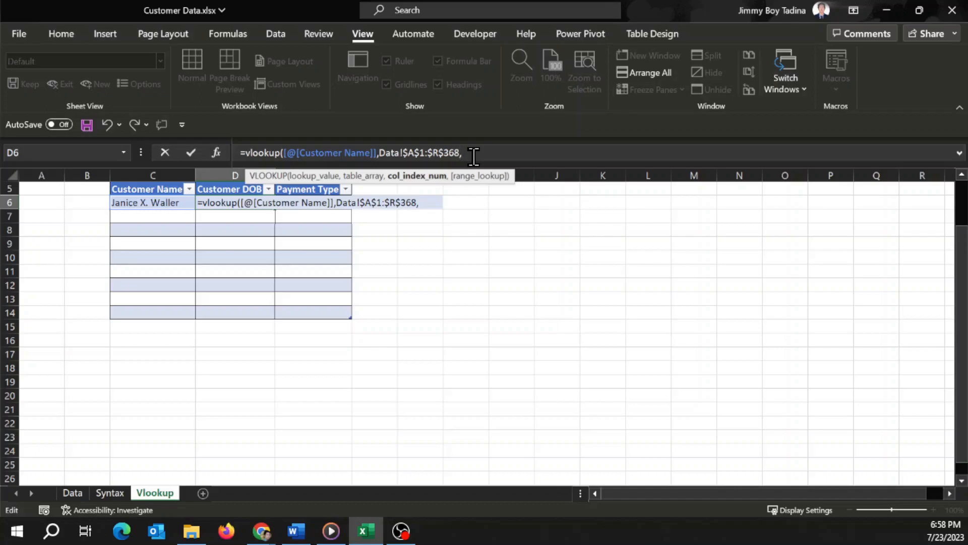
- Complete the D6 VLOOKUP with column index 6 and FALSE for an exact match, and enter the formula
text(6,)
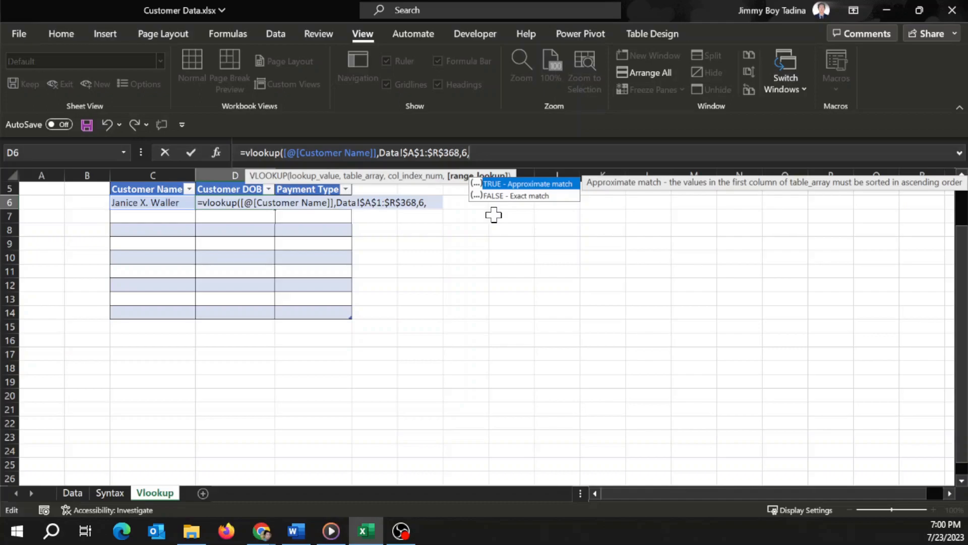
click(510, 198)
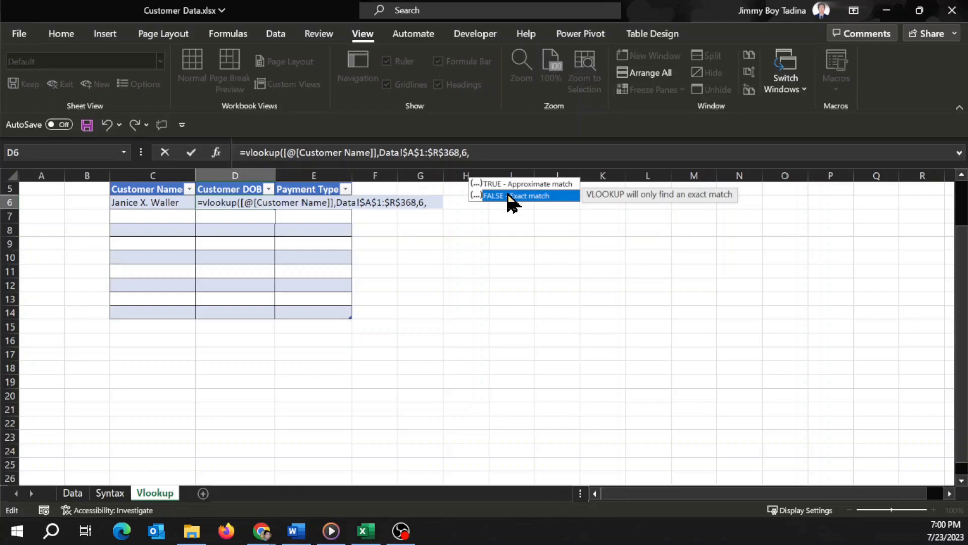
double_click(510, 198)
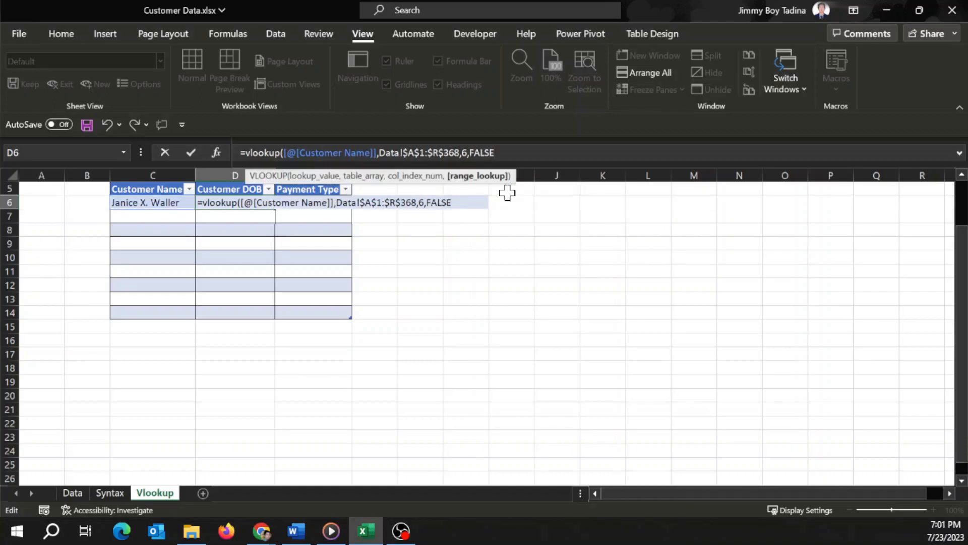
text())
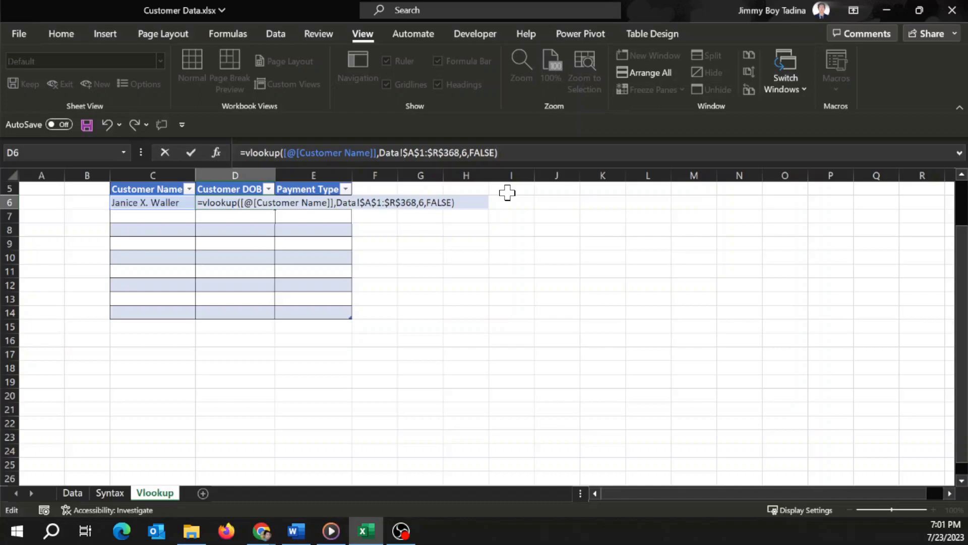
key(Return)
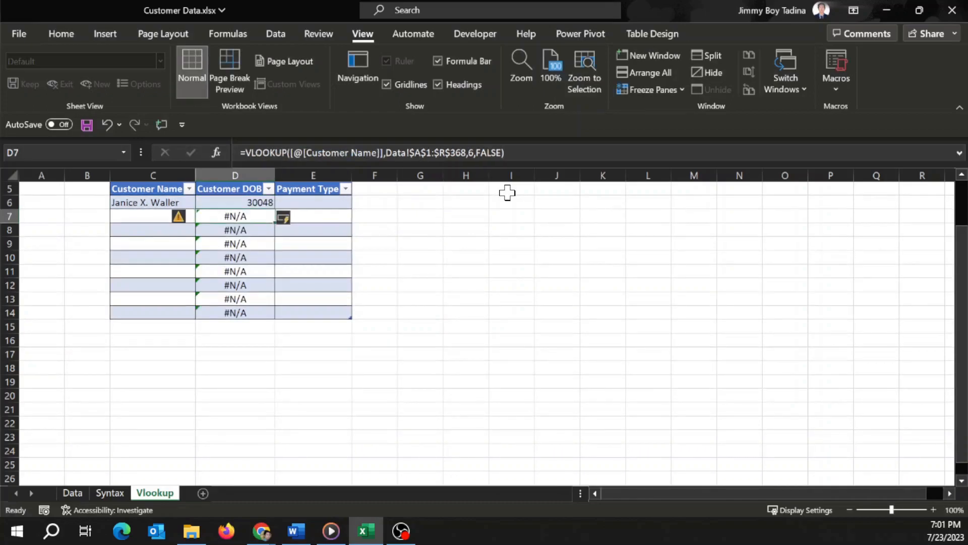
key(Up)
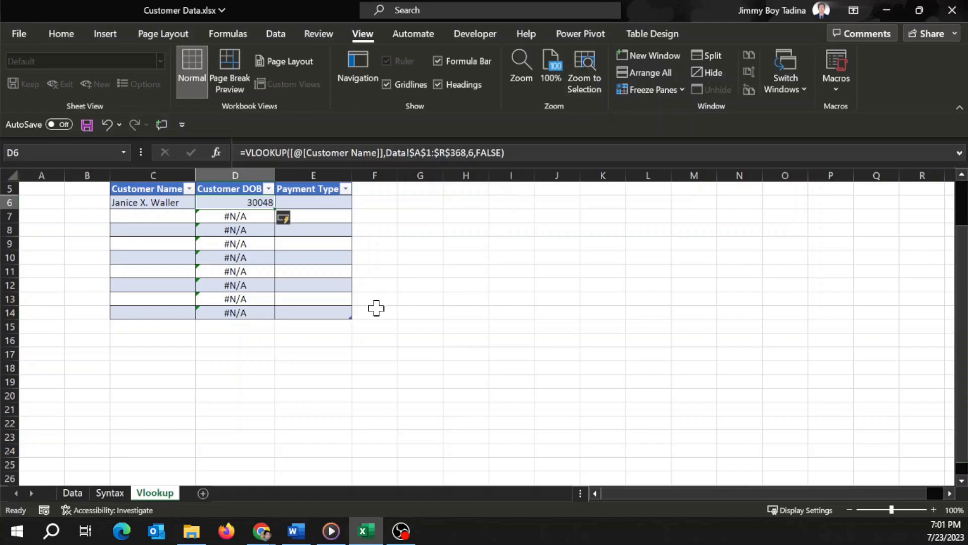
- Examine the Data sheet's header row around Customer DOB and Payment Type, and return to the Customer Name header
key(ctrl+Page_Up)
key(ctrl+Page_Up)
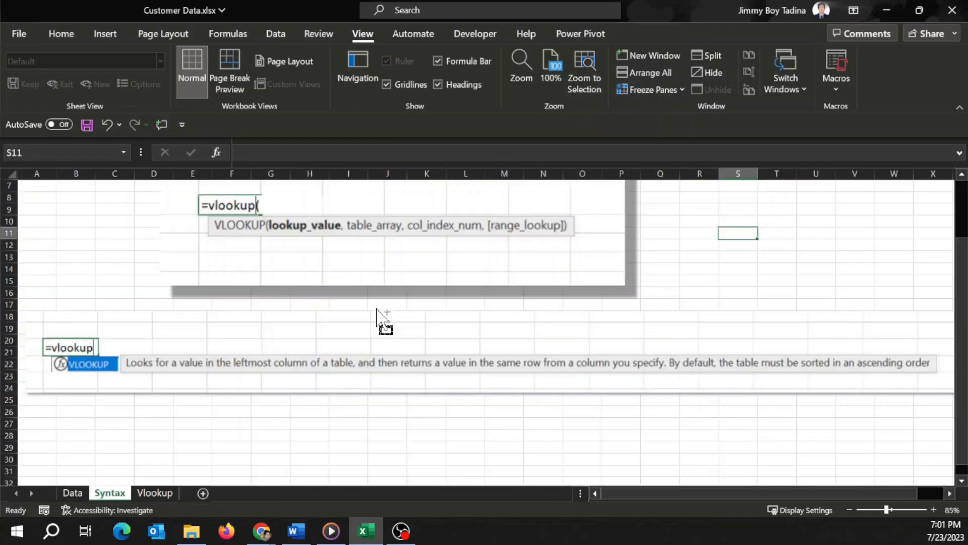
key(ctrl+Up)
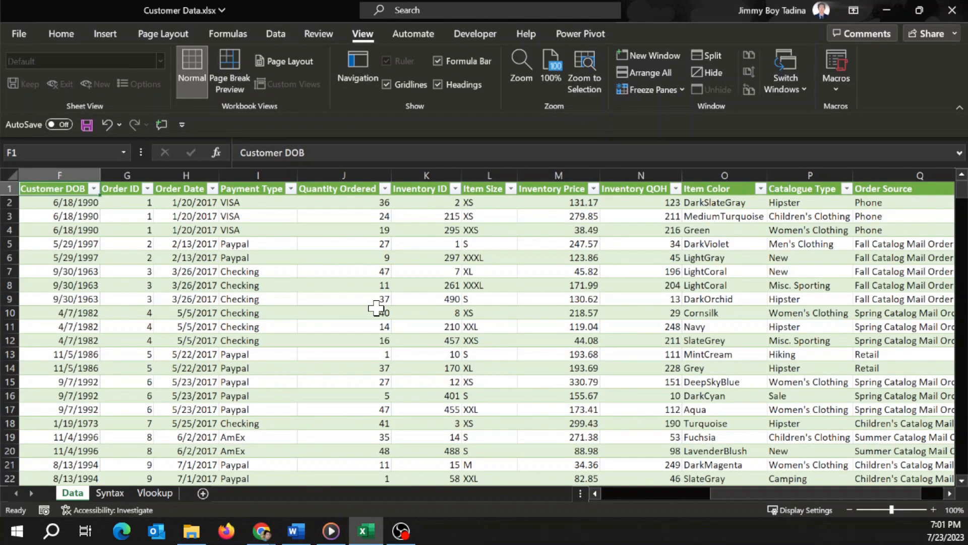
key(Right)
key(Right)
key(Right)
key(Right)
key(Left)
key(Left)
key(Left)
key(Left)
key(Left)
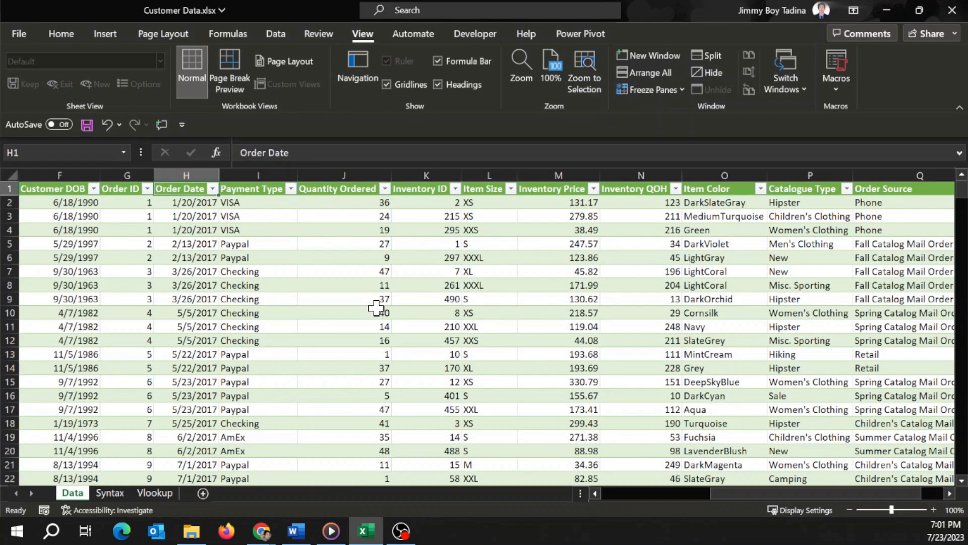
key(Left)
key(Left)
key(Left)
key(Left)
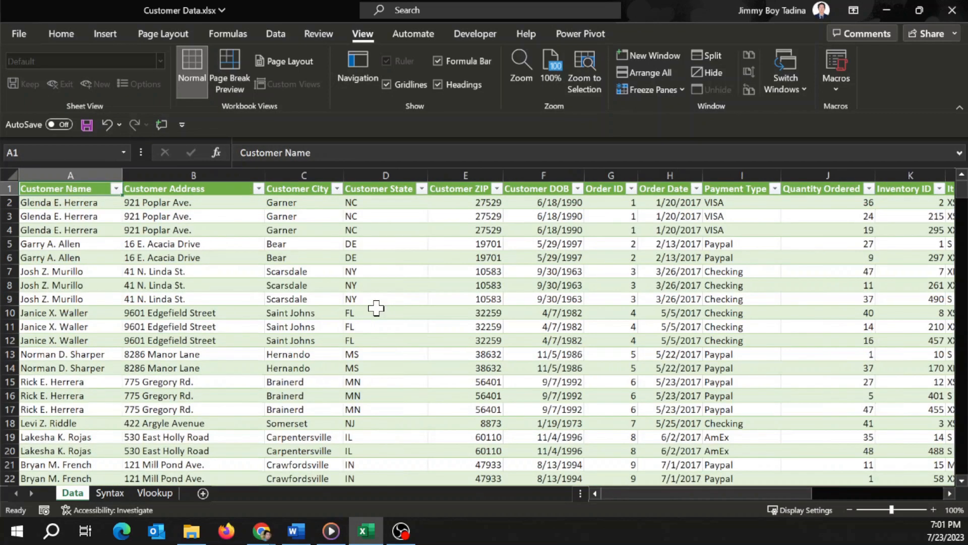
- Examine the Data sheet's header row from Customer Name through Customer ZIP, following the column order
key(shift+Right)
key(shift+Right)
key(shift+Right)
key(shift+Right)
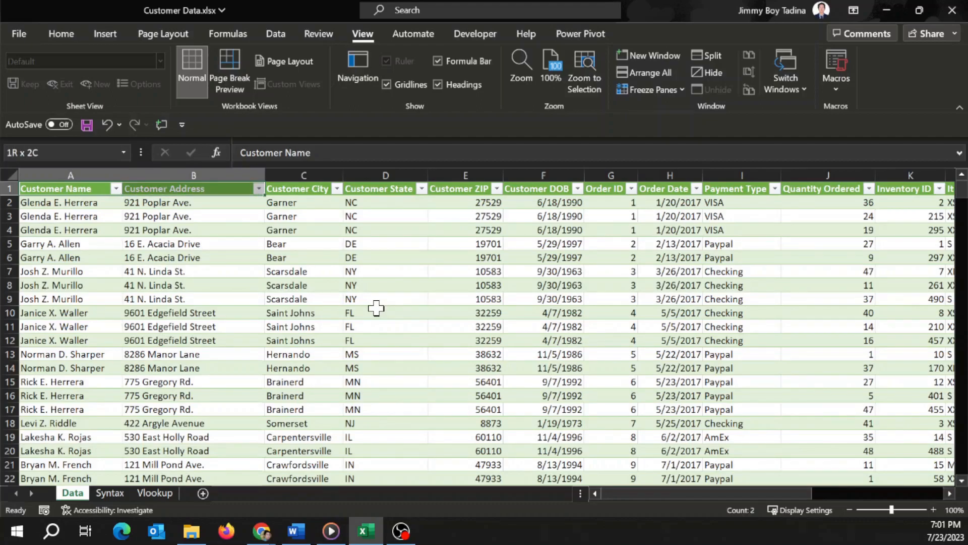
key(shift+Left)
key(shift+Left)
key(shift+Left)
key(shift+Left)
key(Right)
key(Right)
key(Right)
key(Right)
key(Left)
key(Left)
key(Left)
key(Left)
key(shift+Right)
key(shift+Right)
key(shift+Right)
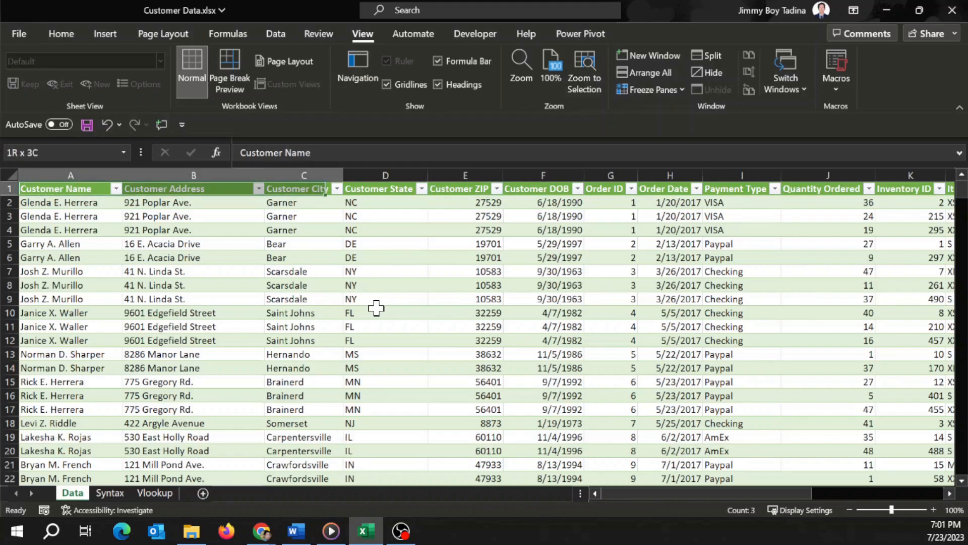
key(shift+Right)
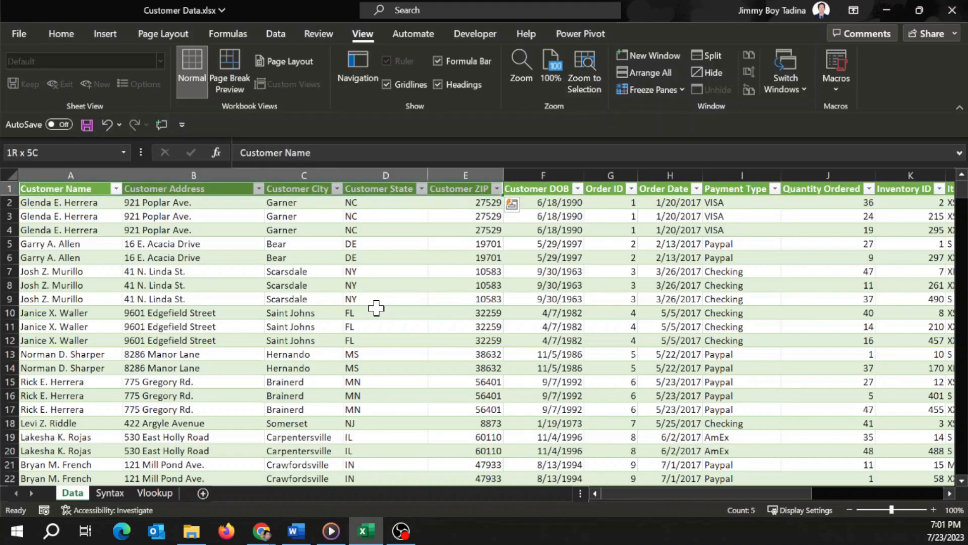
- Locate the looked-up customer's Customer DOB in row 10 of the Data sheet
key(Down)
key(Down)
key(Down)
key(Down)
key(Down)
key(Down)
key(Down)
key(Down)
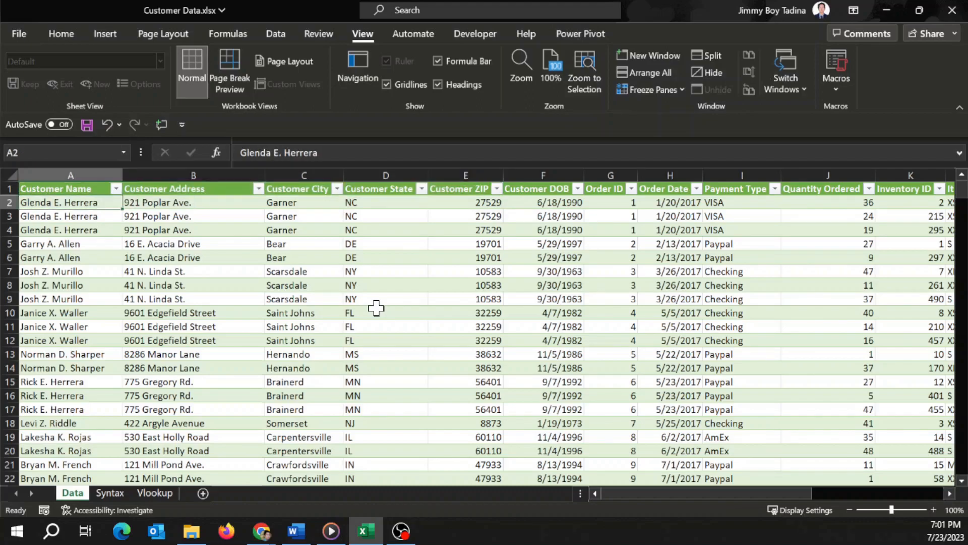
key(Right)
key(Down)
key(Left)
key(Right)
key(Right)
key(Right)
key(Right)
key(Right)
key(Right)
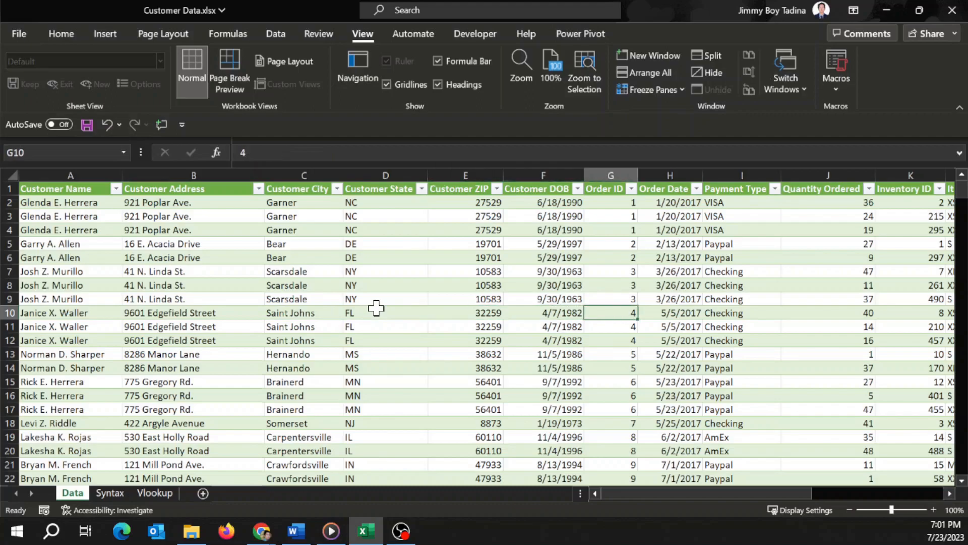
key(Left)
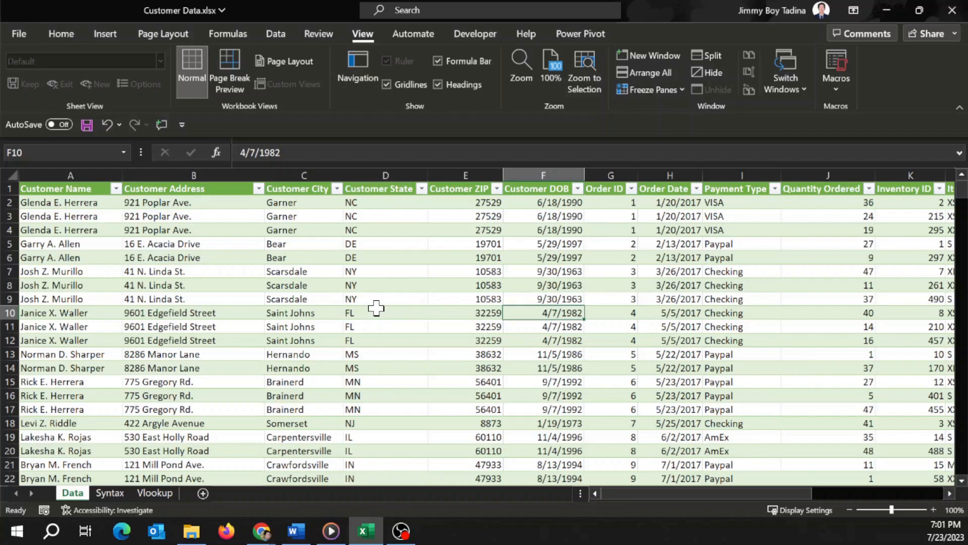
- Format the Customer DOB column of the Vlookup sheet's table, D6:D14, as Short Date
key(ctrl+Page_Down)
key(ctrl+Page_Down)
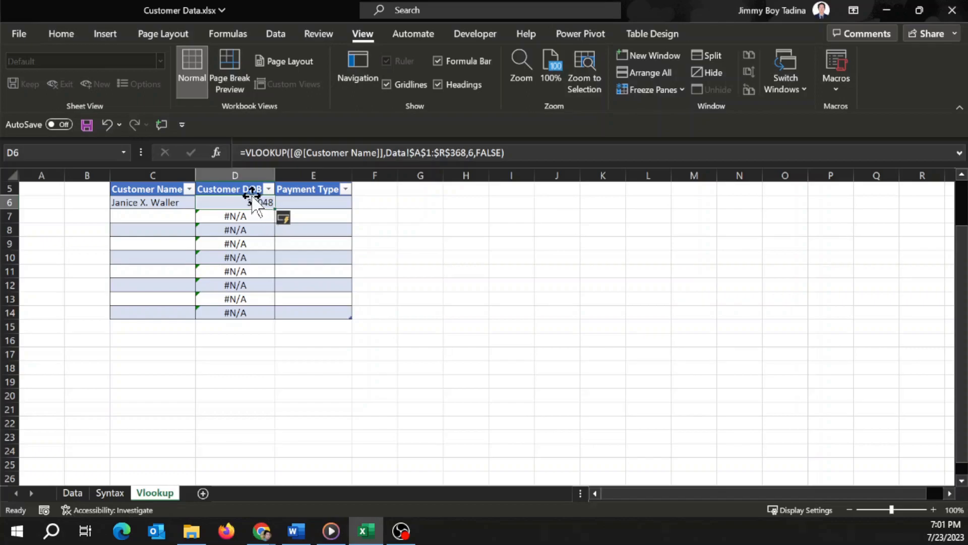
click(242, 177)
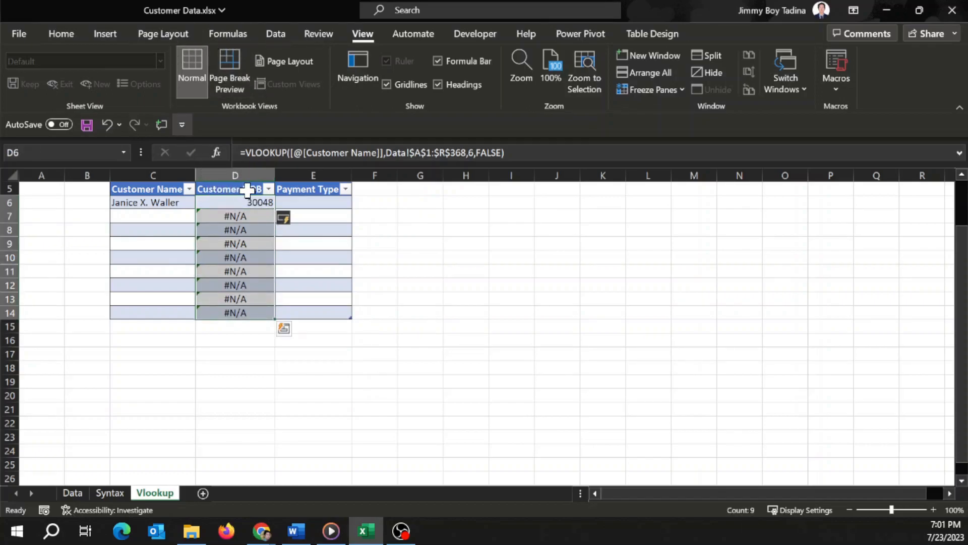
click(66, 36)
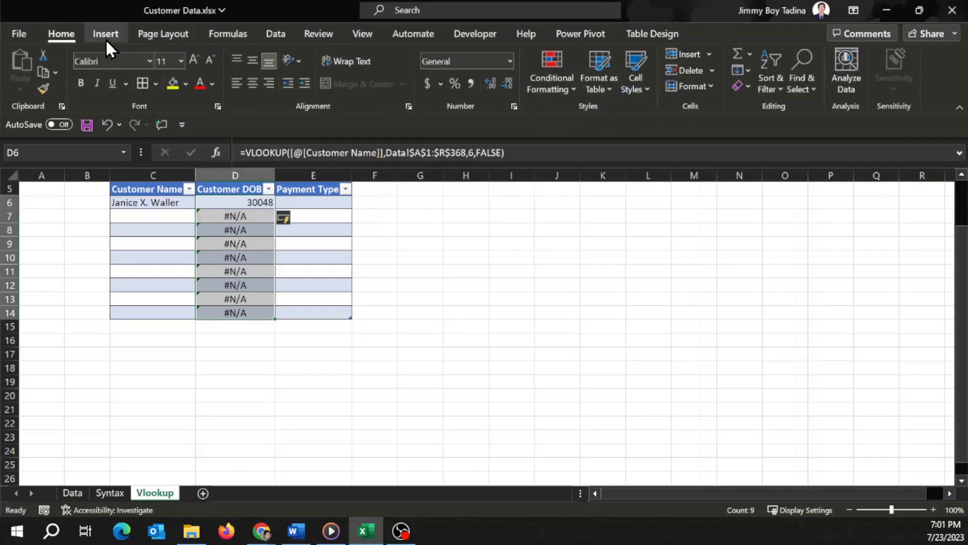
click(509, 61)
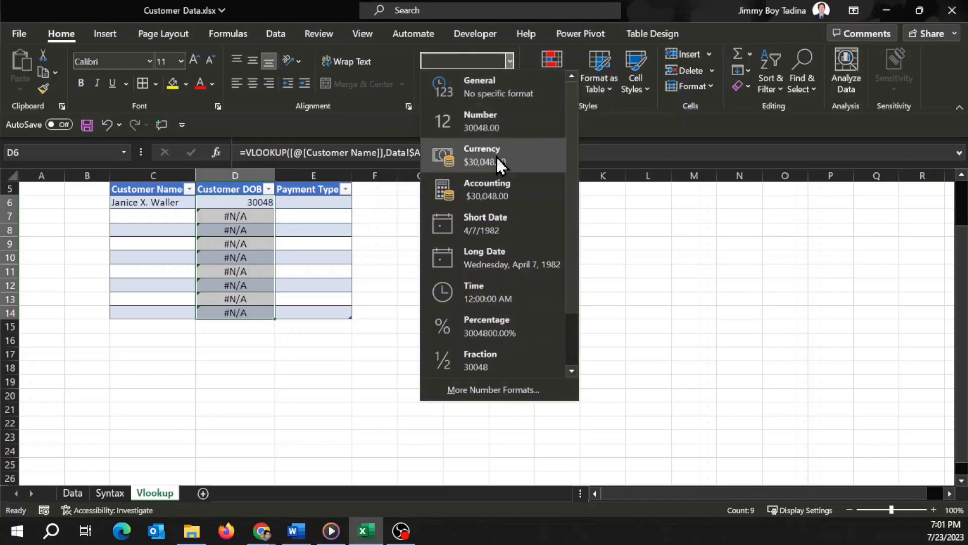
click(503, 226)
click(258, 408)
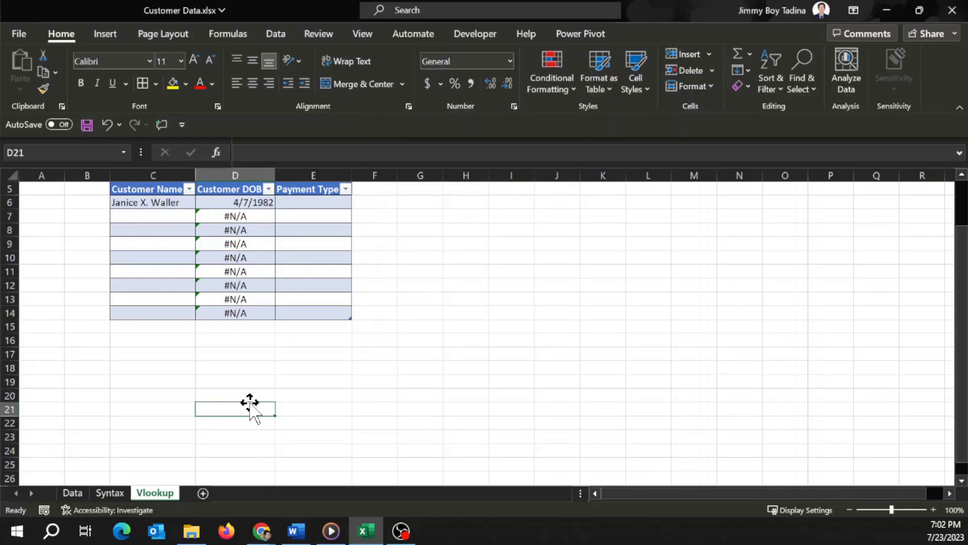
- Compare the DOB with the Data sheet, and review its Customer Name column against the Syntax sheet's VLOOKUP description
click(71, 493)
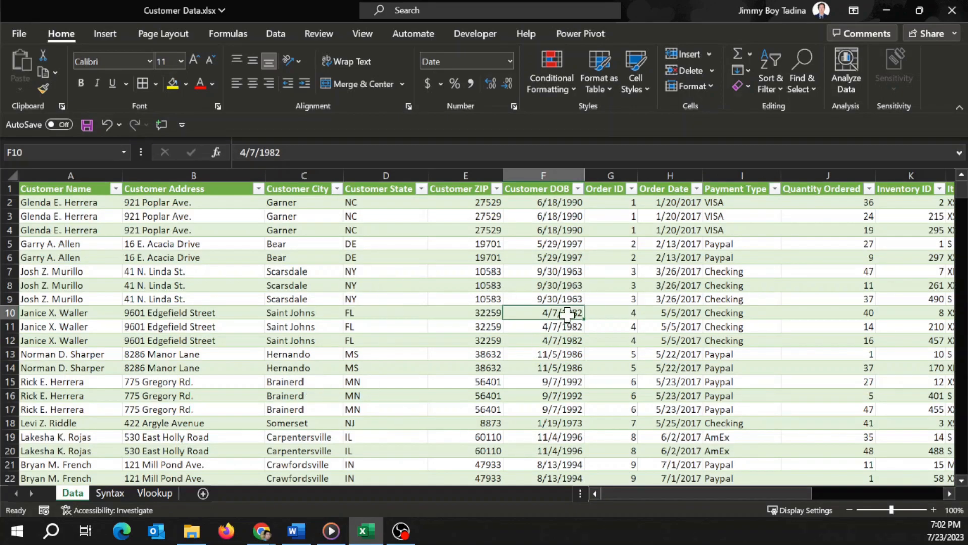
mouse_move(326, 533)
click(110, 493)
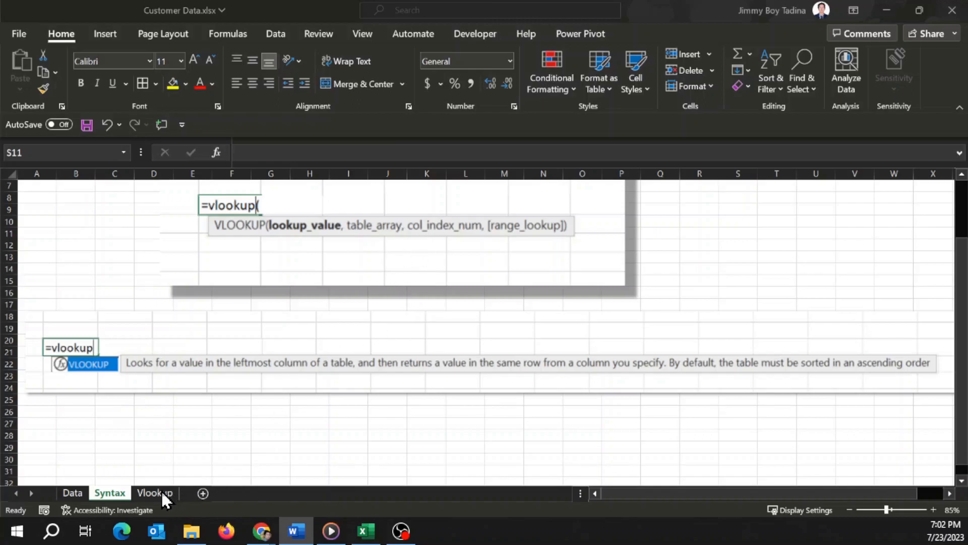
click(68, 496)
click(70, 493)
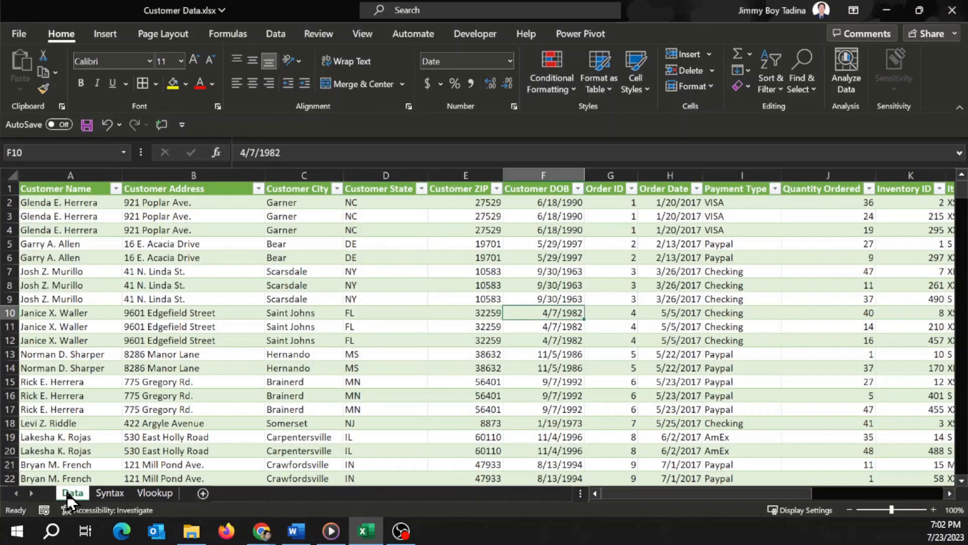
click(68, 174)
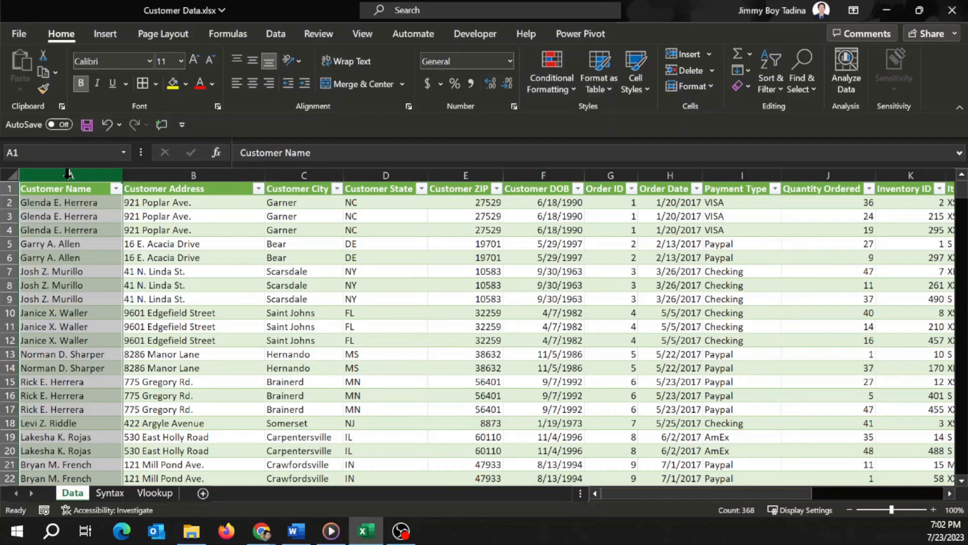
click(109, 492)
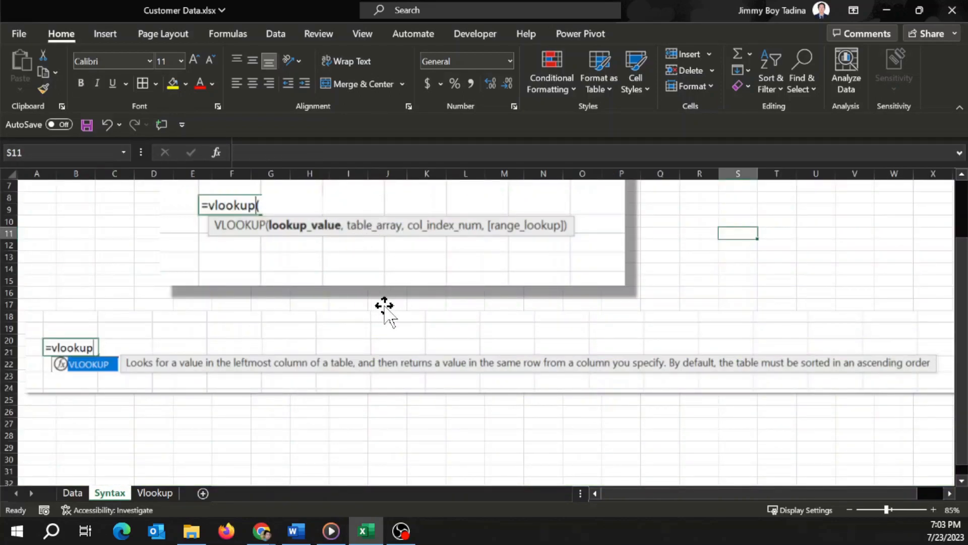
- Examine the whole Data sheet table from A1 to R368 alongside the VLOOKUP arguments on the Syntax sheet
click(70, 492)
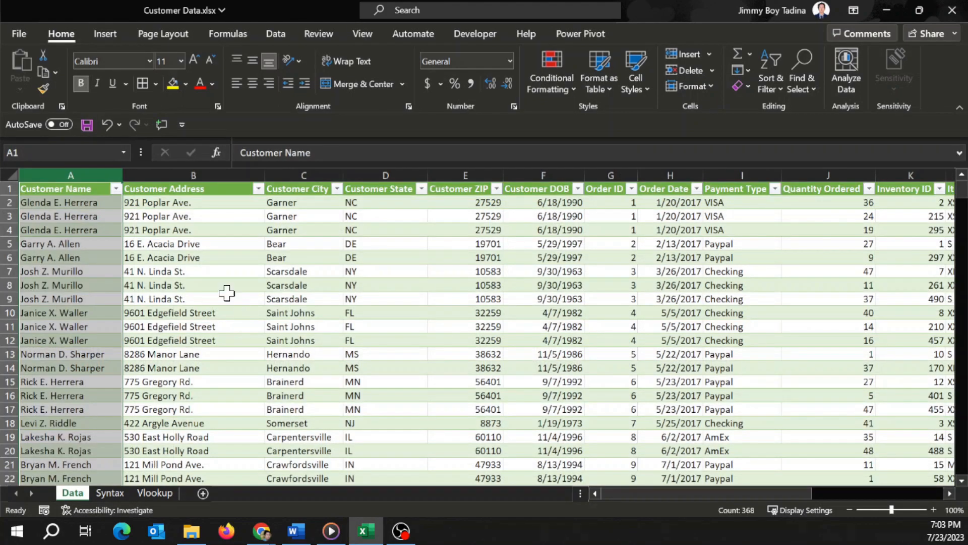
click(183, 246)
click(66, 189)
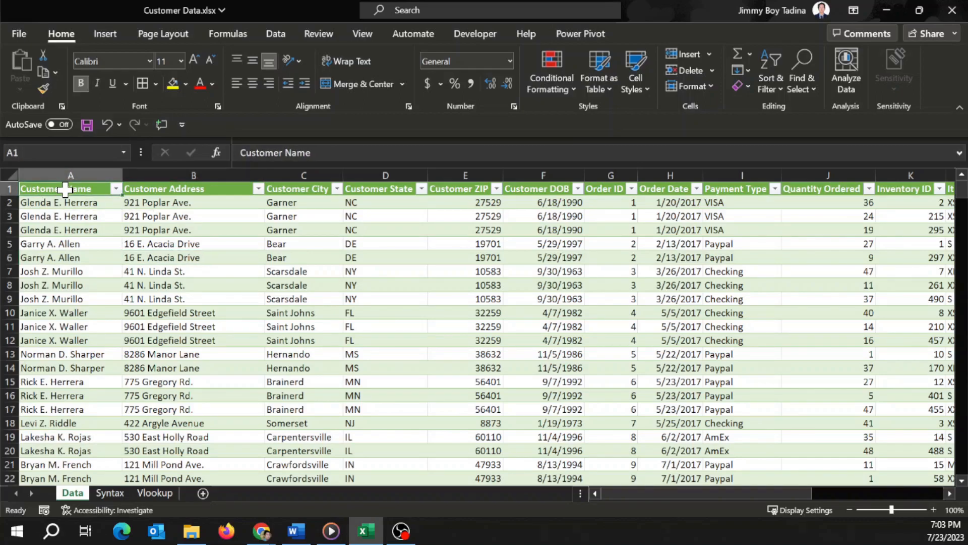
key(ctrl+shift+End)
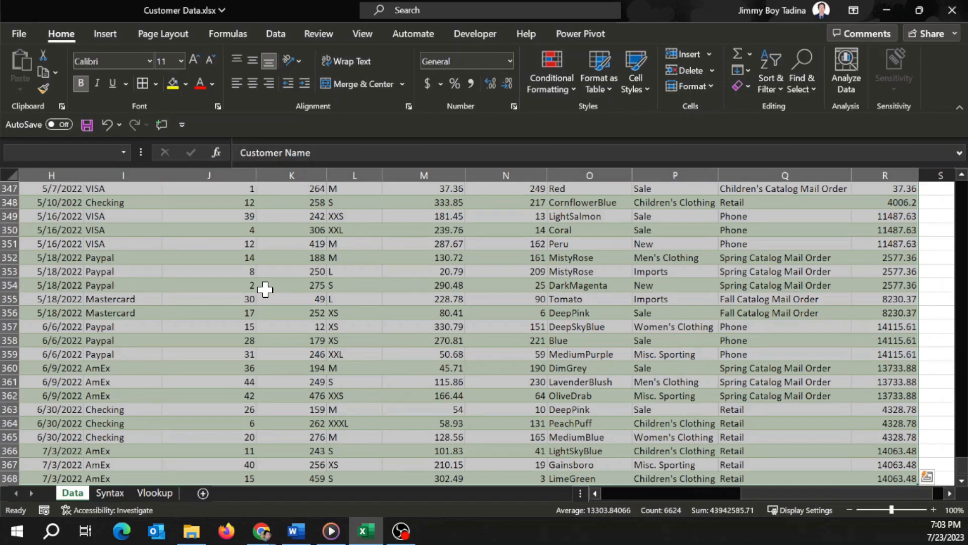
click(121, 496)
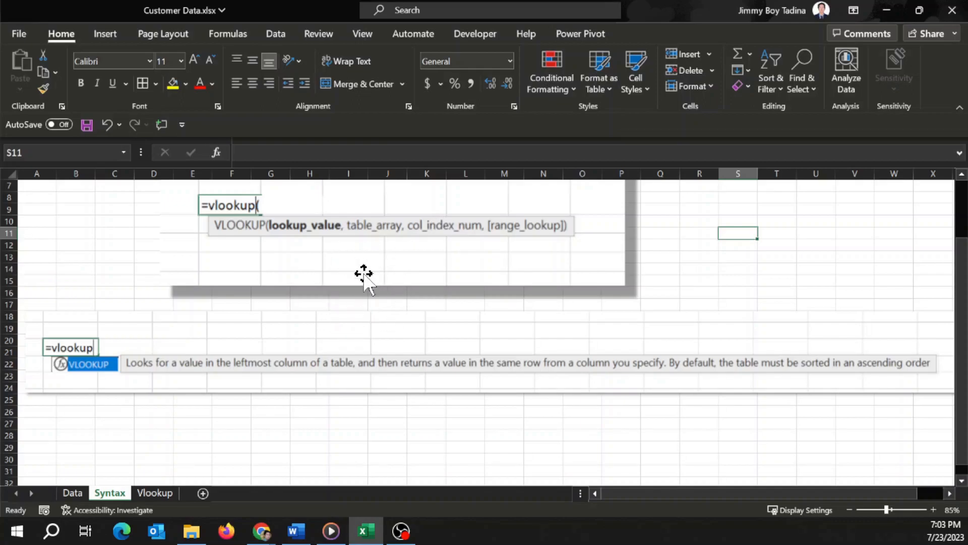
click(76, 493)
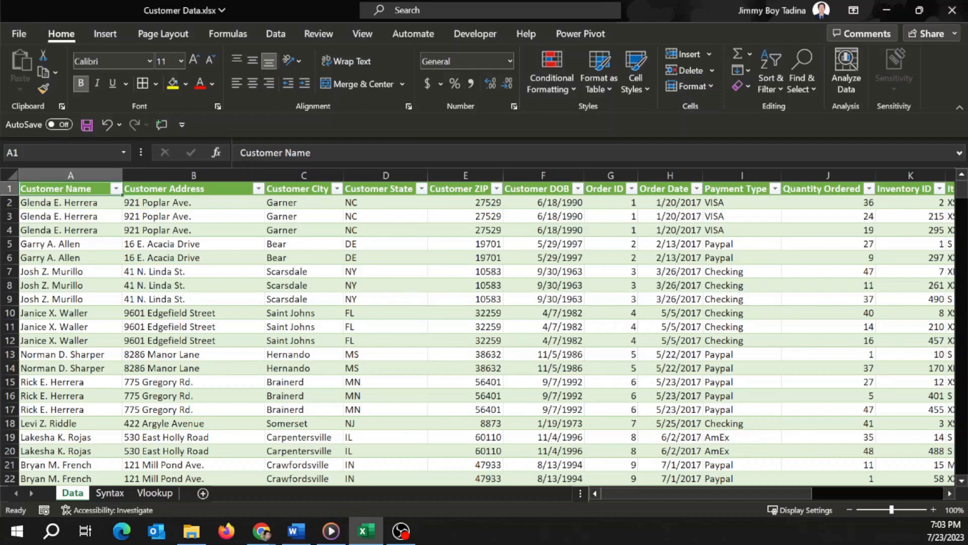
click(108, 494)
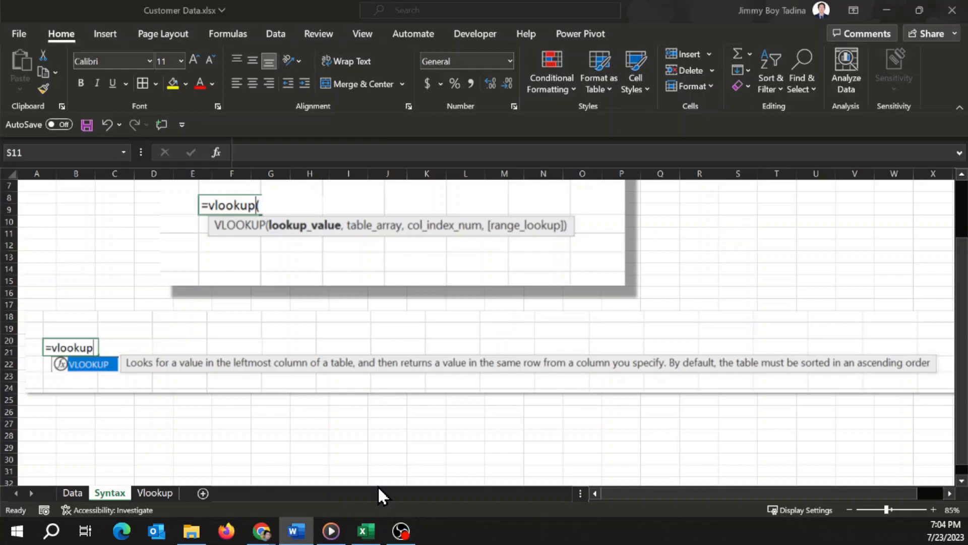
- Go to the Vlookup sheet and select the first Payment Type cell, E6
click(151, 488)
click(151, 488)
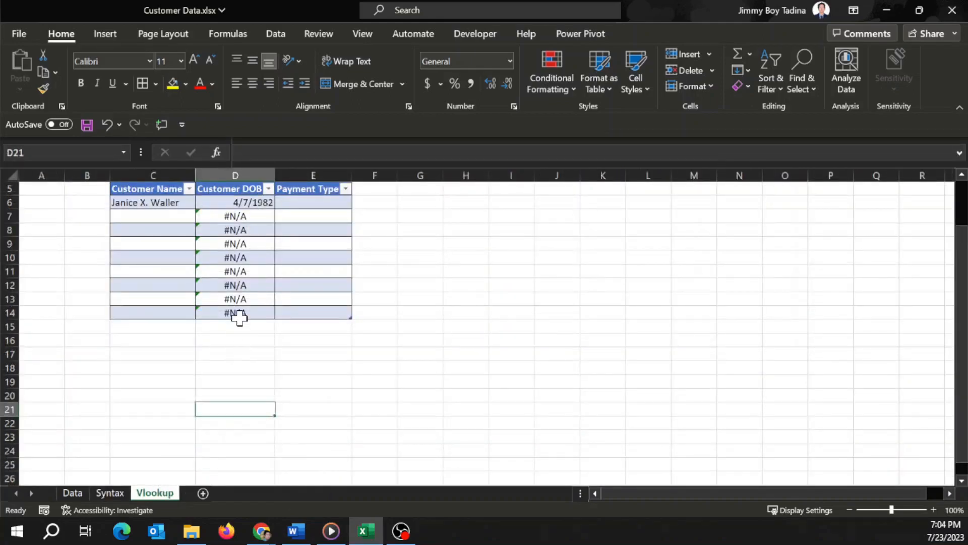
click(320, 201)
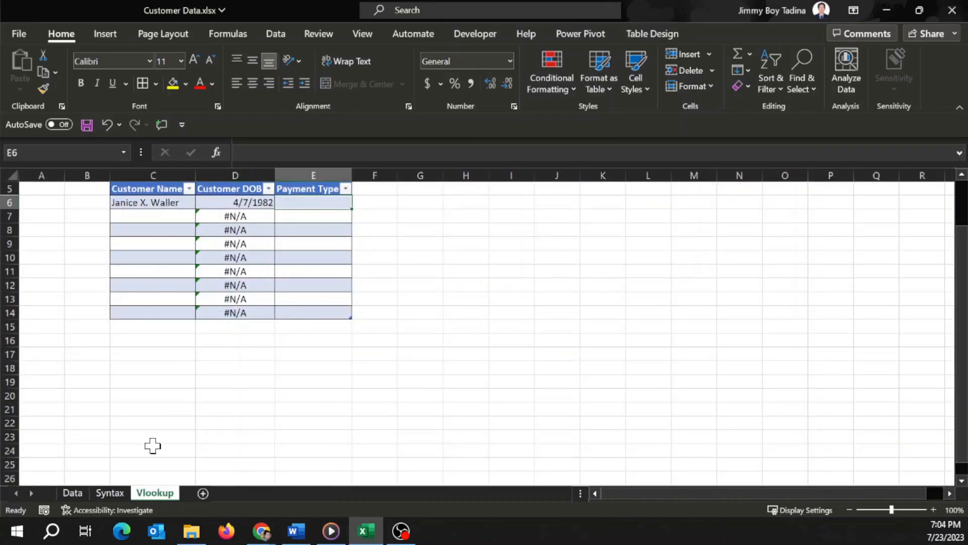
- Define the workbook-scoped name Customer_Data for the range Data!$A$1:$R$368, and return to the Vlookup sheet
click(75, 490)
click(127, 340)
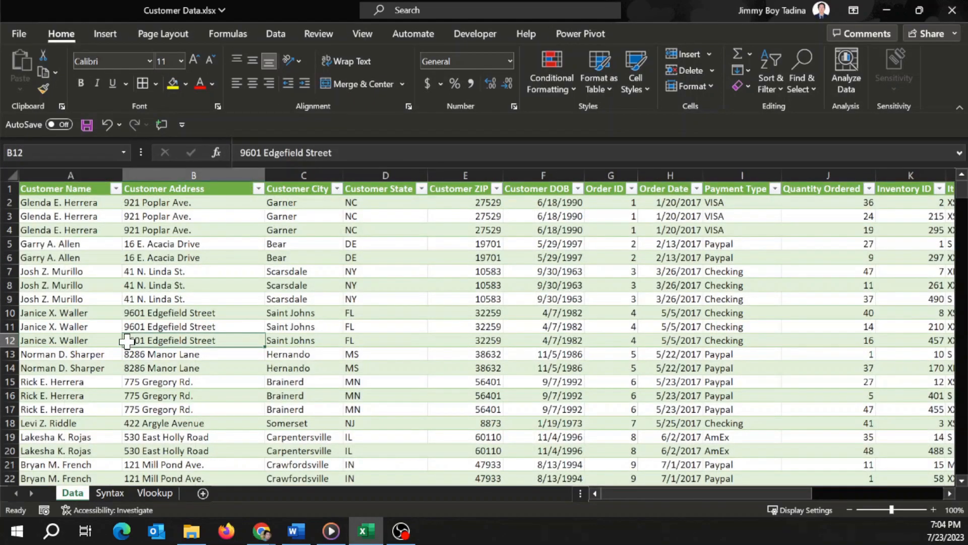
key(ctrl+Home)
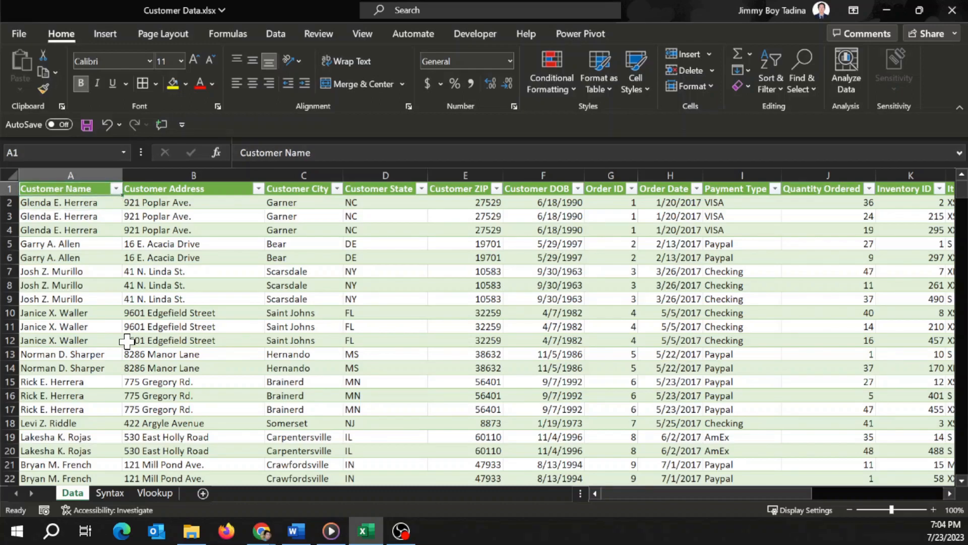
key(ctrl+shift+End)
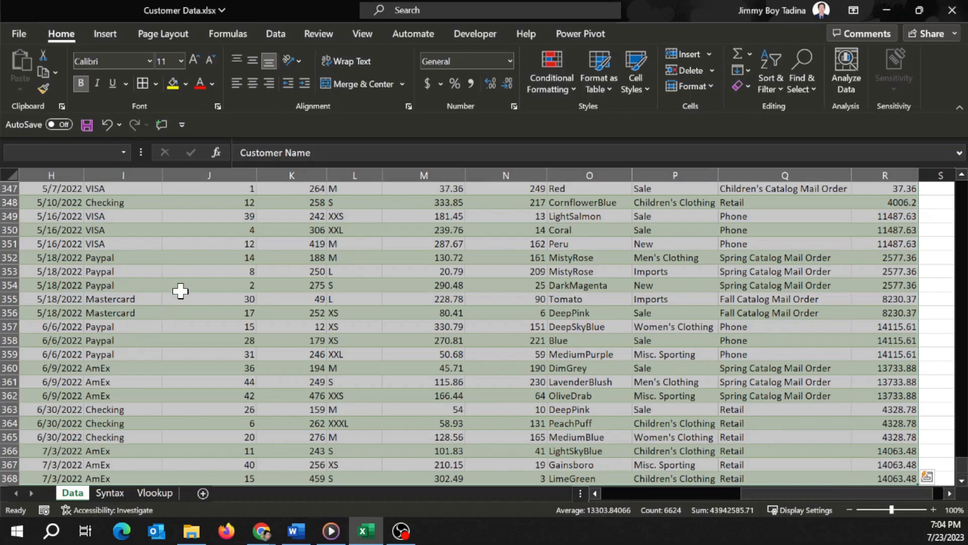
click(239, 38)
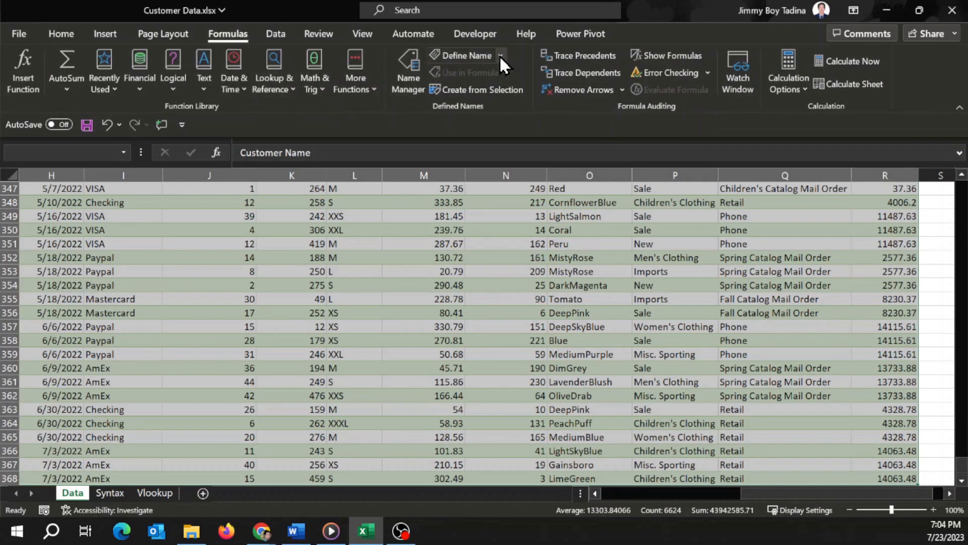
click(461, 54)
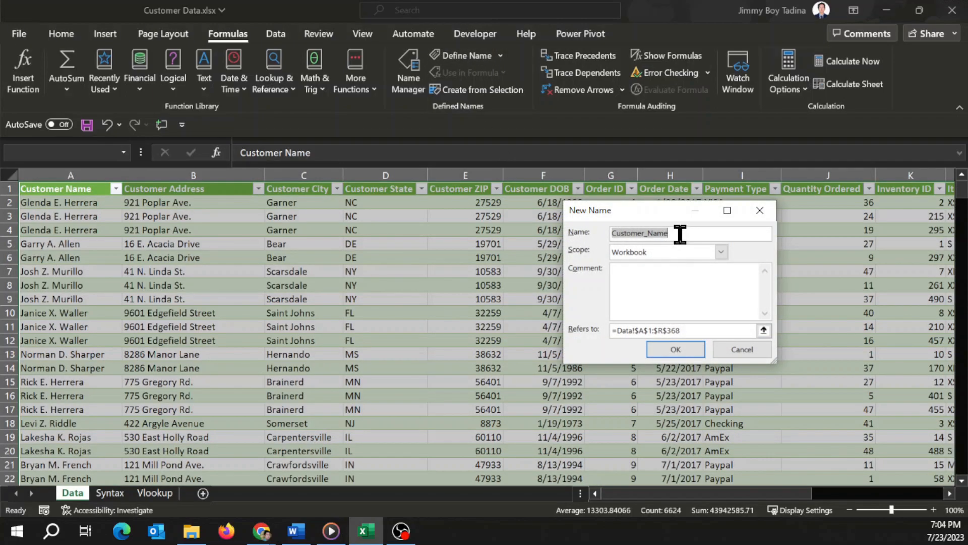
drag(657, 218, 485, 193)
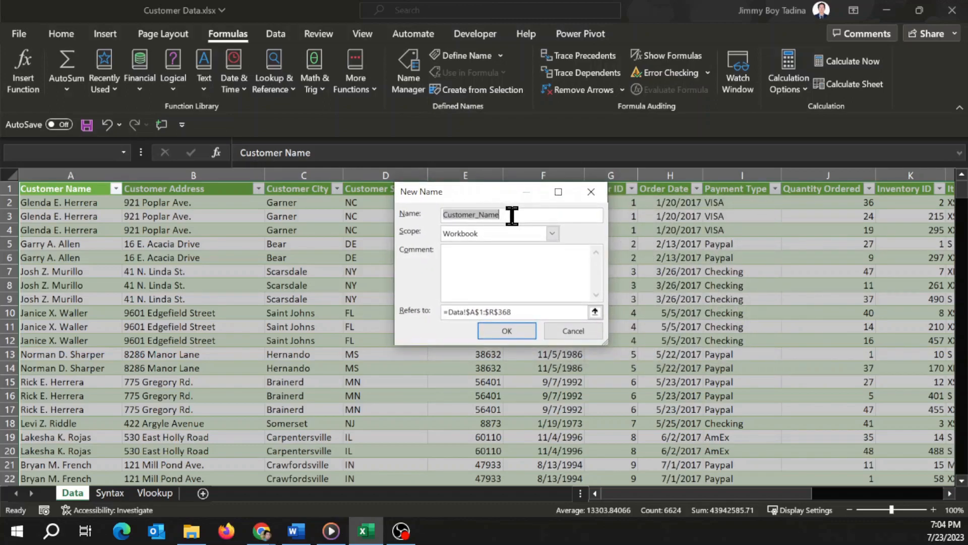
click(512, 216)
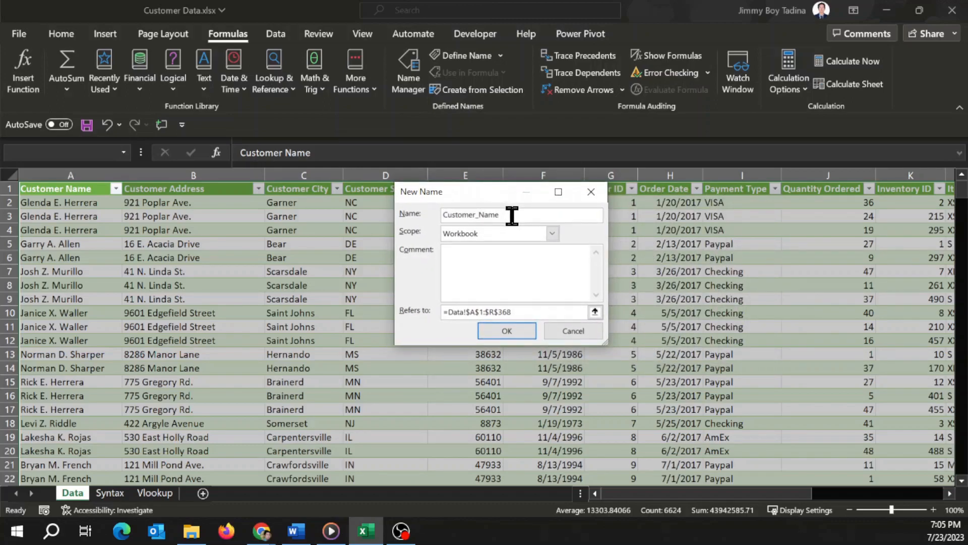
drag(512, 215, 422, 216)
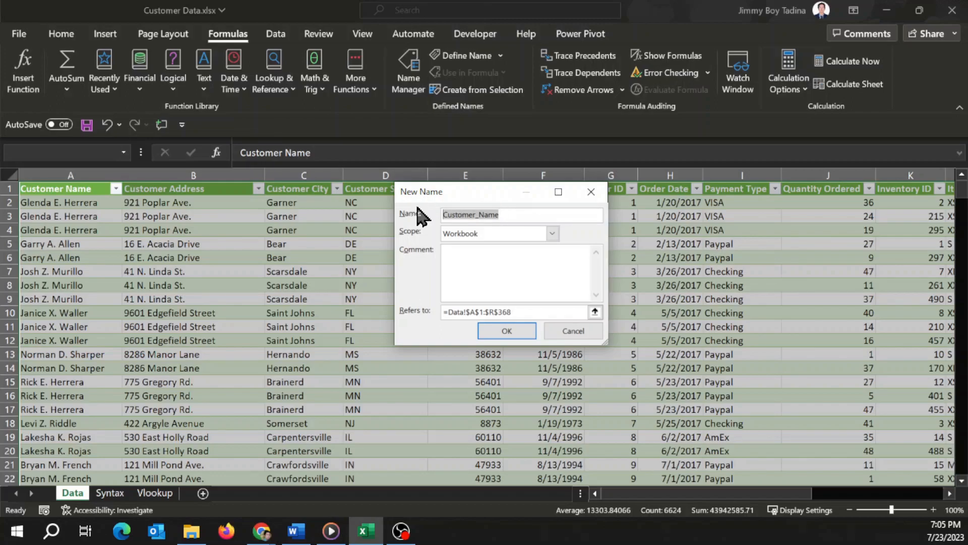
text(Customer)
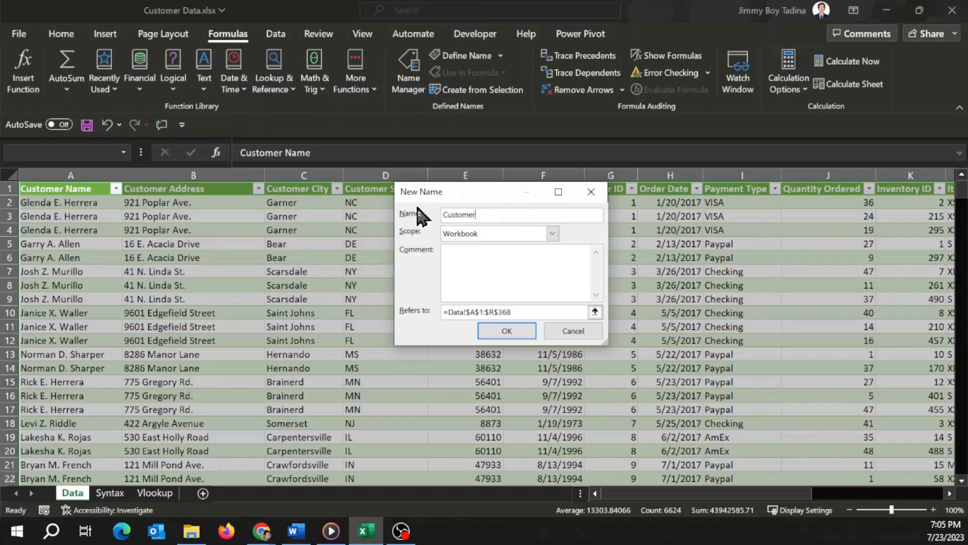
text(_Data)
click(507, 331)
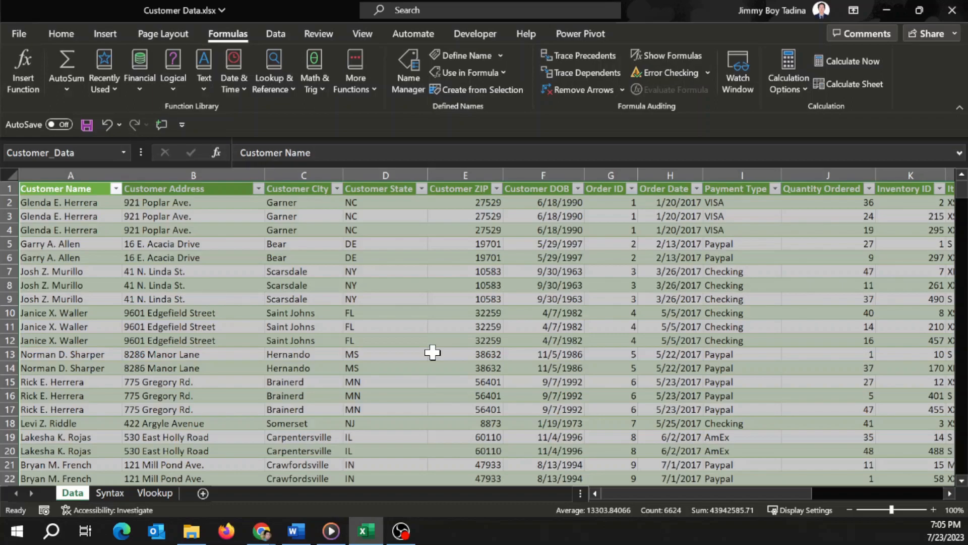
click(155, 493)
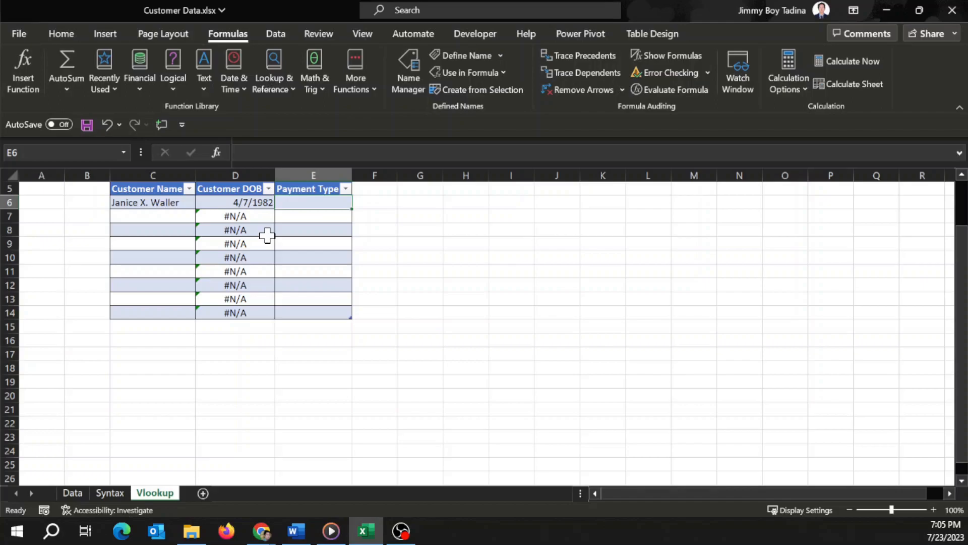
- Enter a VLOOKUP in E6 that looks up the row's Customer Name in Customer_Data with column index 6
text(=)
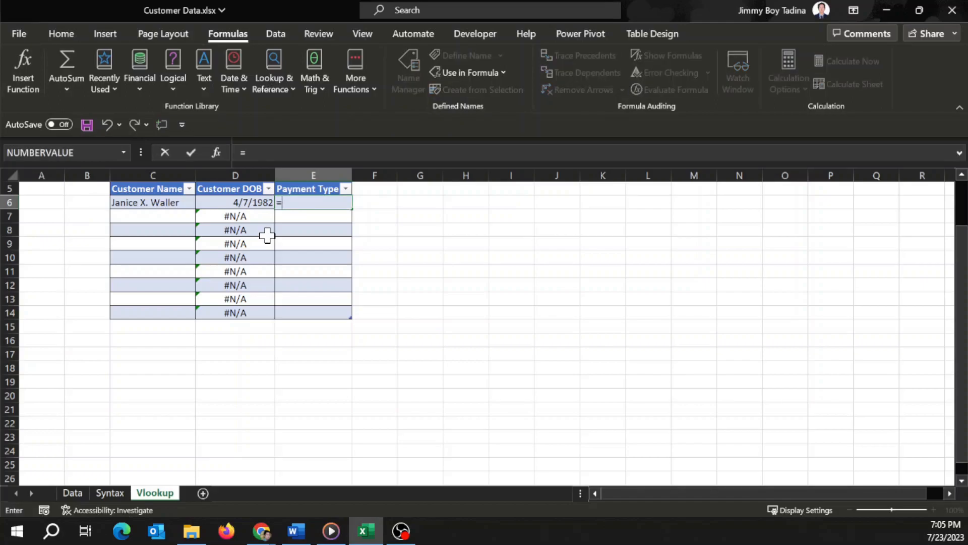
text(vl)
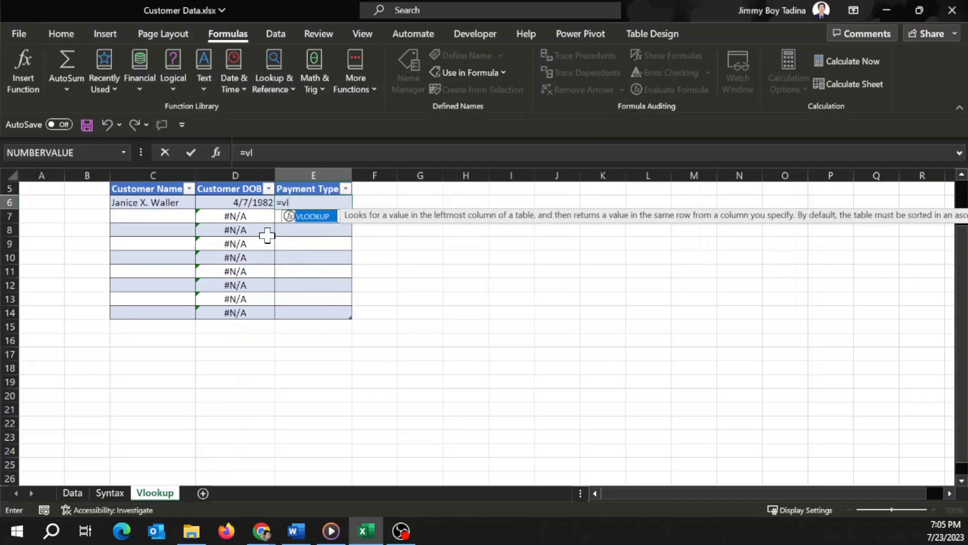
text(ookup()
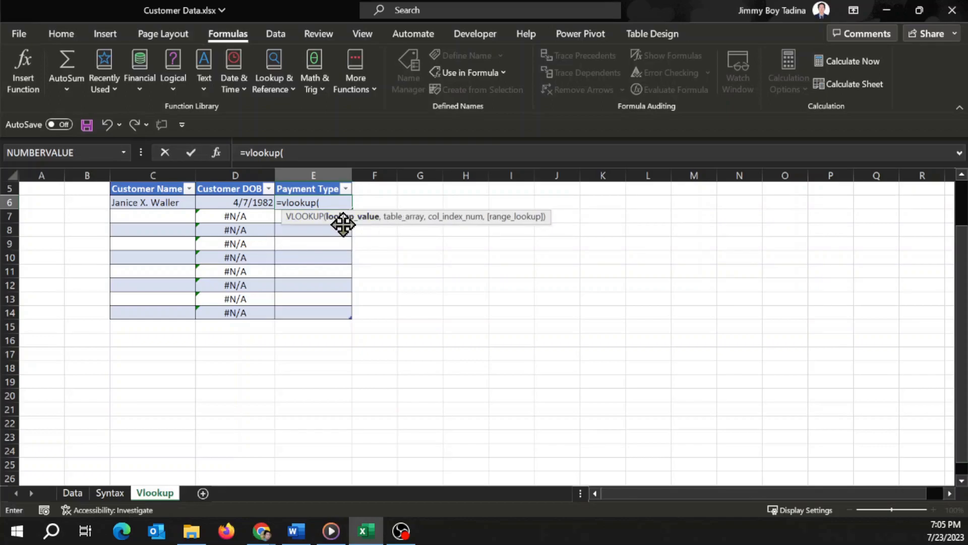
click(148, 203)
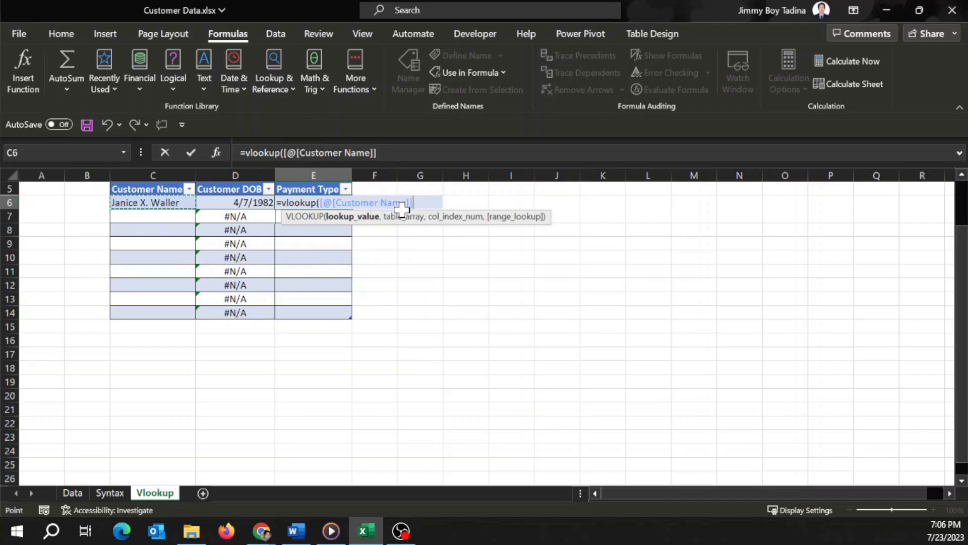
text(,)
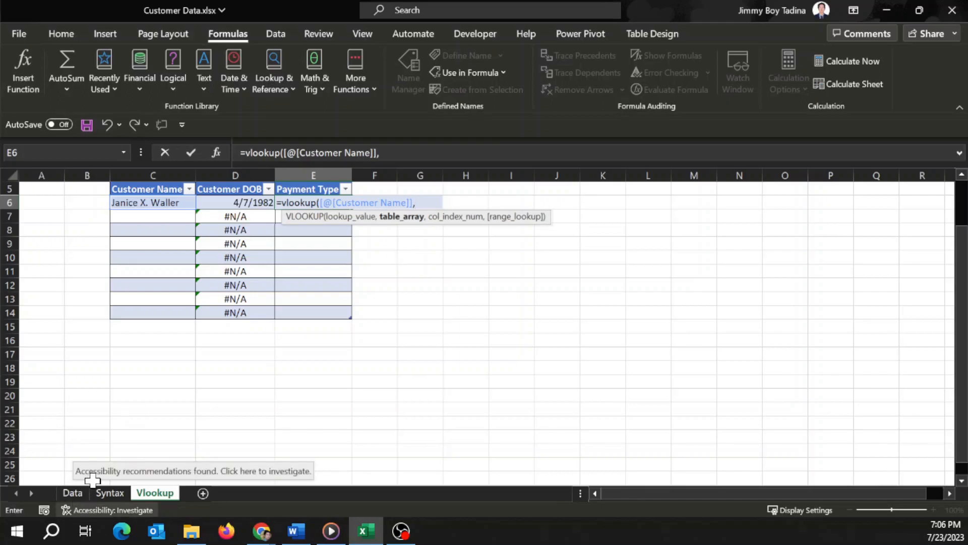
text(C)
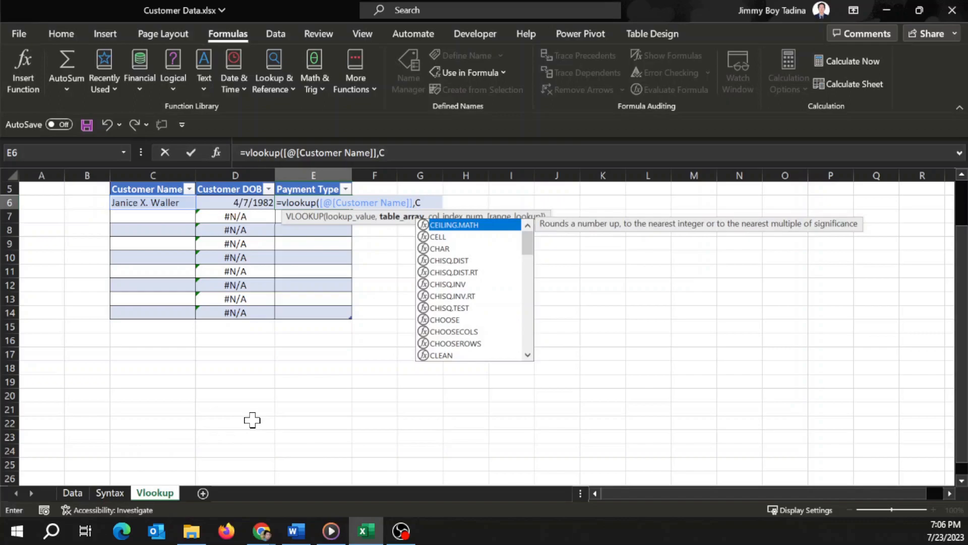
text(ustom)
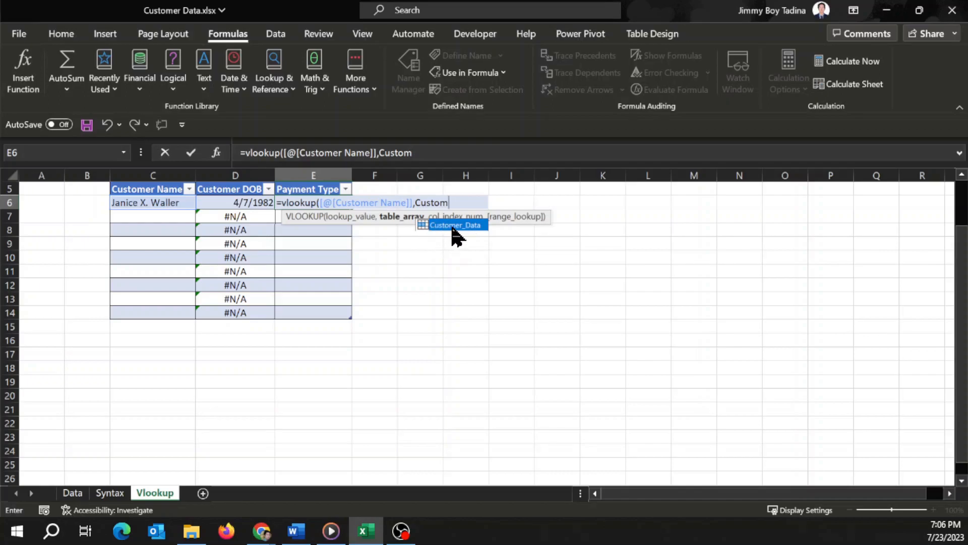
double_click(453, 228)
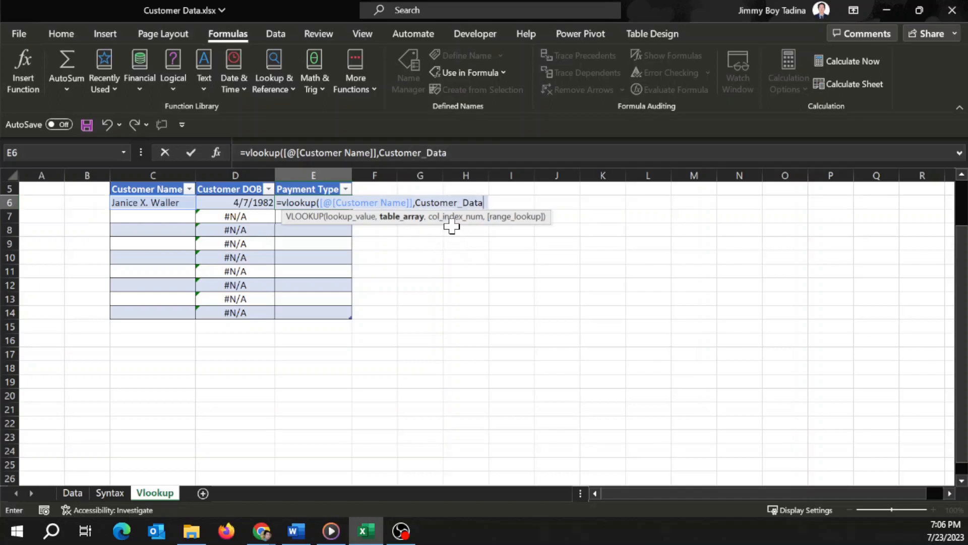
text(,)
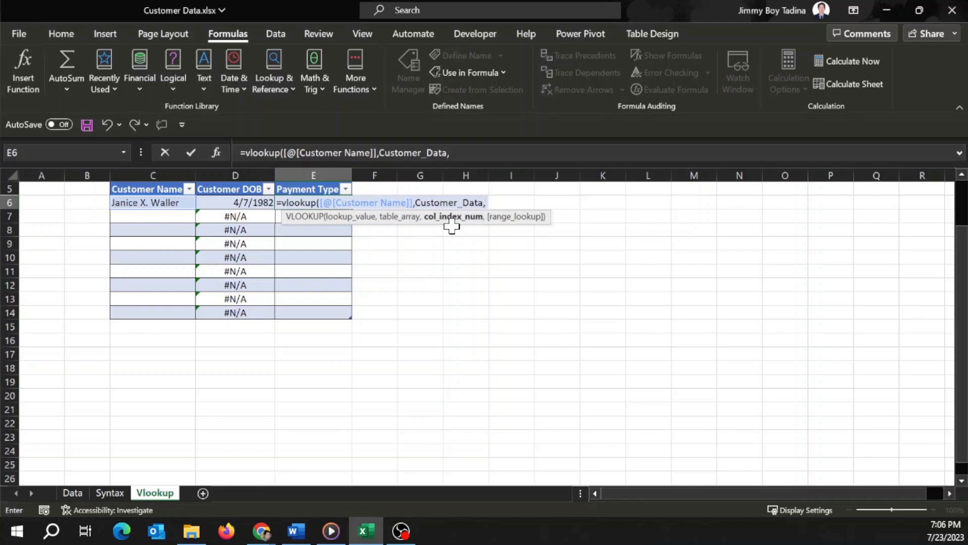
text(6)
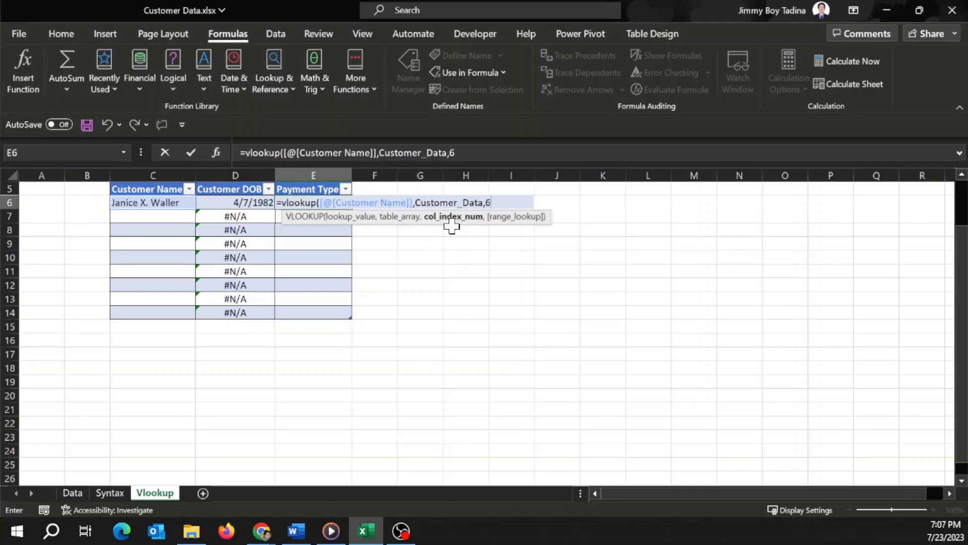
text())
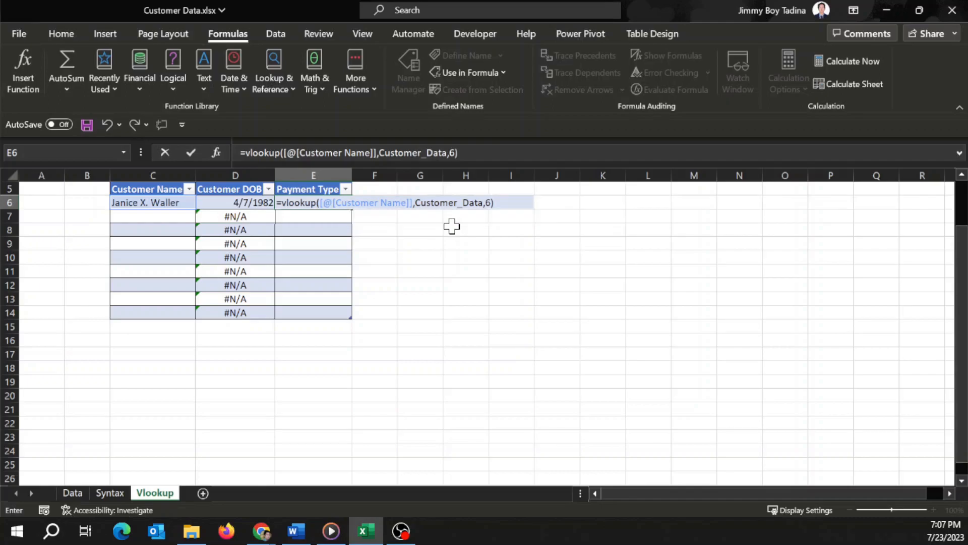
key(Return)
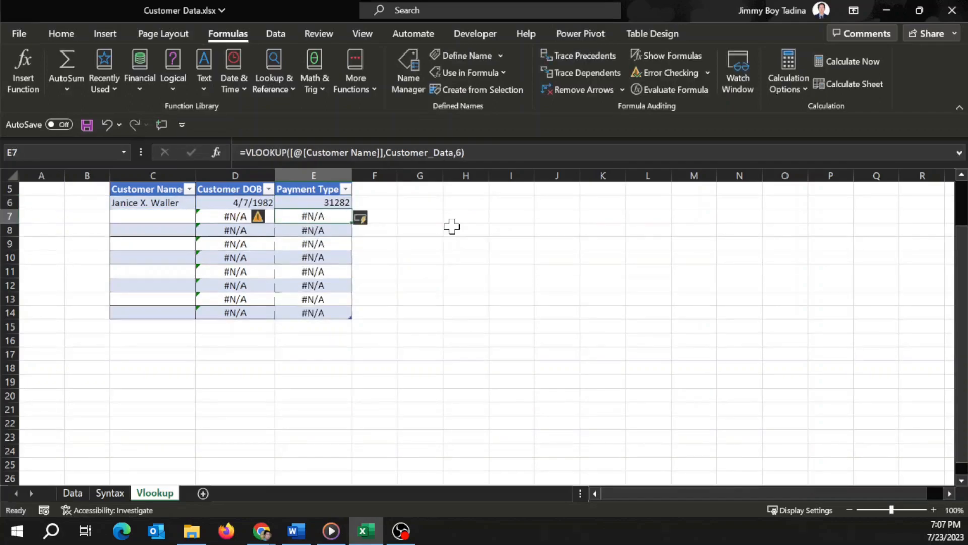
key(Up)
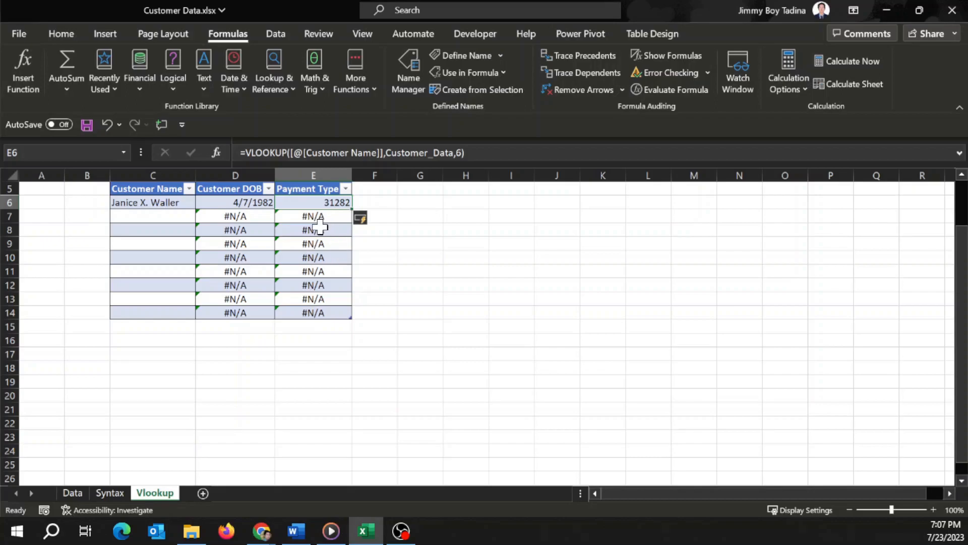
- Count the Data sheet's header columns from Customer Name through Payment Type, and return to the Vlookup sheet
click(74, 493)
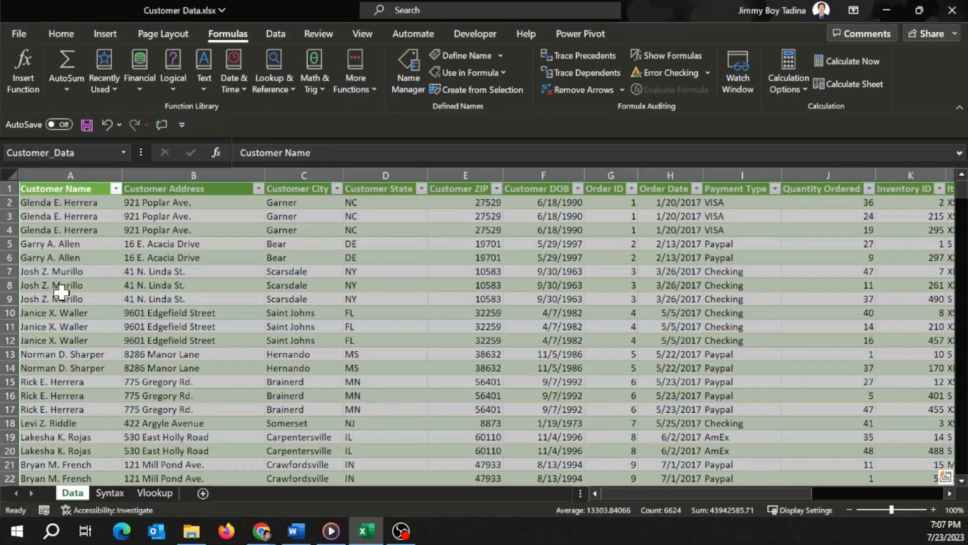
click(79, 190)
key(Right)
key(Right)
key(Right)
key(Right)
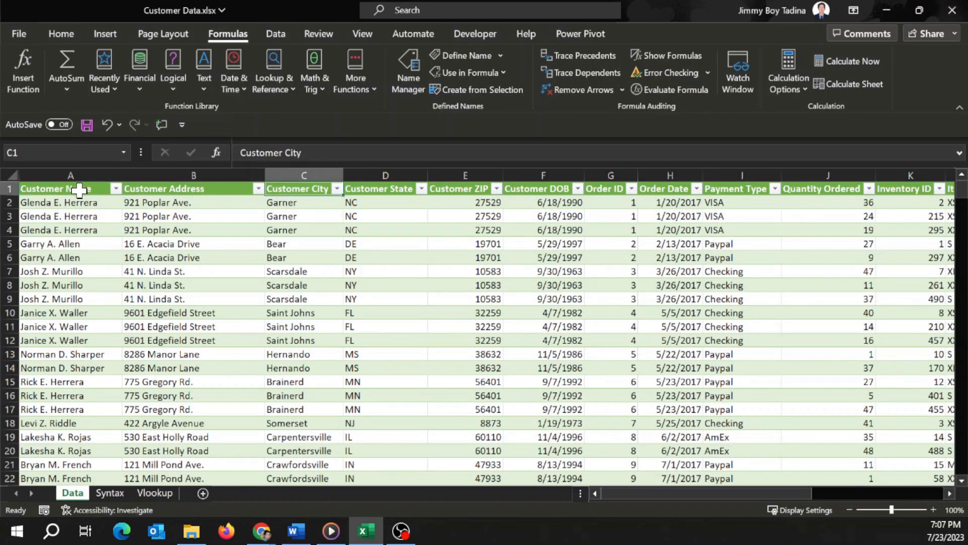
key(Right)
key(Right)
key(Right)
key(Right)
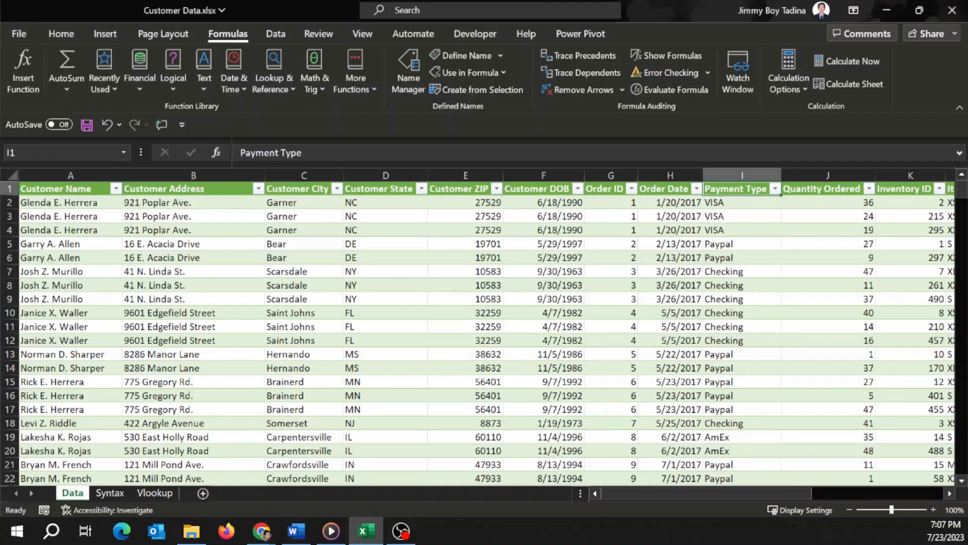
click(157, 493)
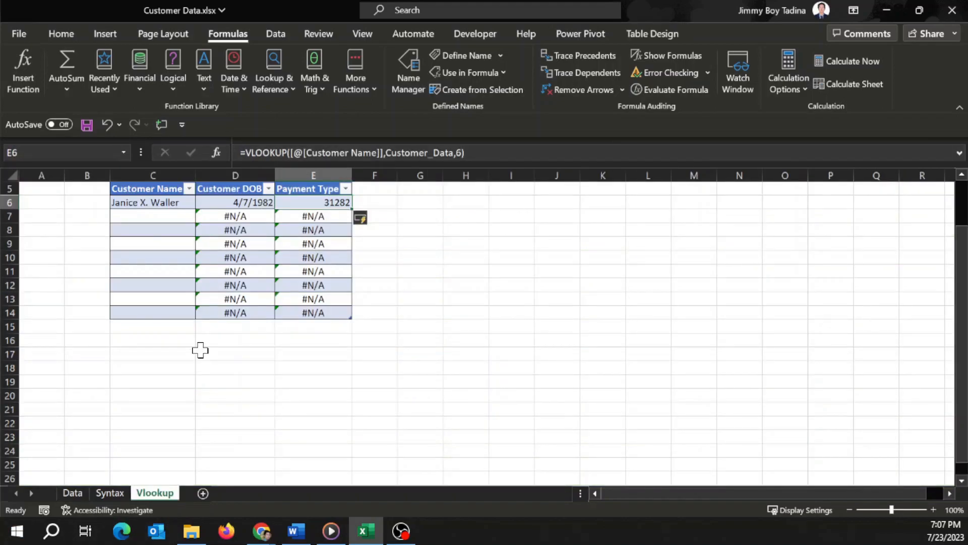
- Set the column index in E6's VLOOKUP formula to 9
click(428, 325)
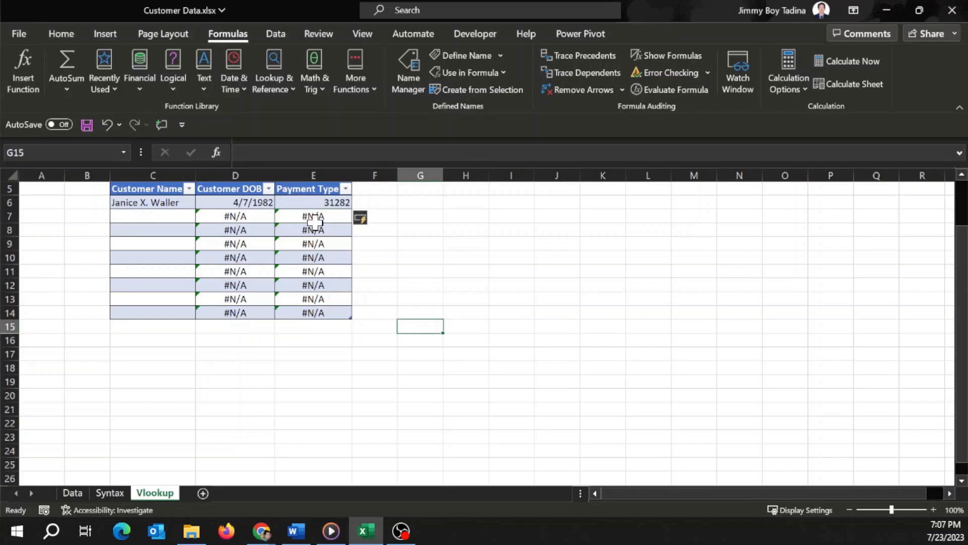
click(313, 206)
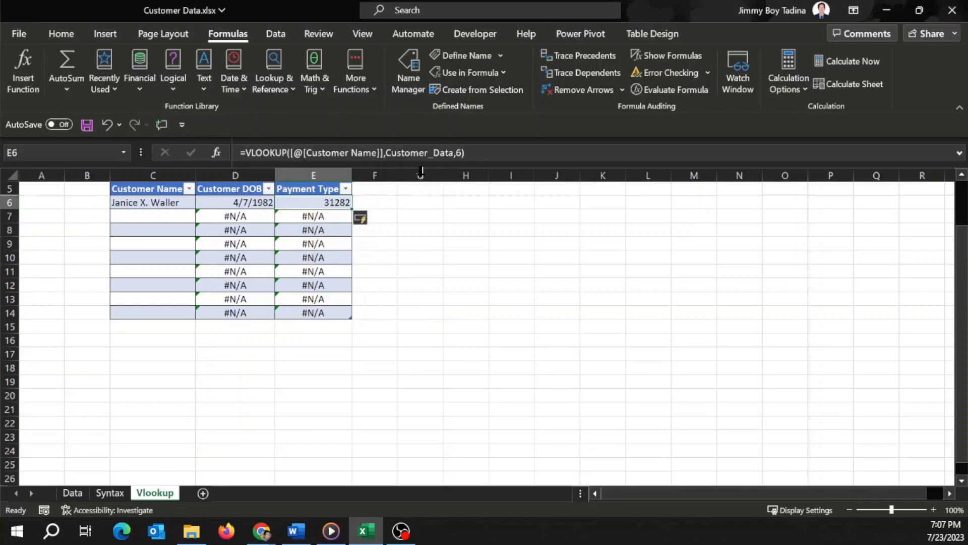
click(460, 153)
key(BackSpace)
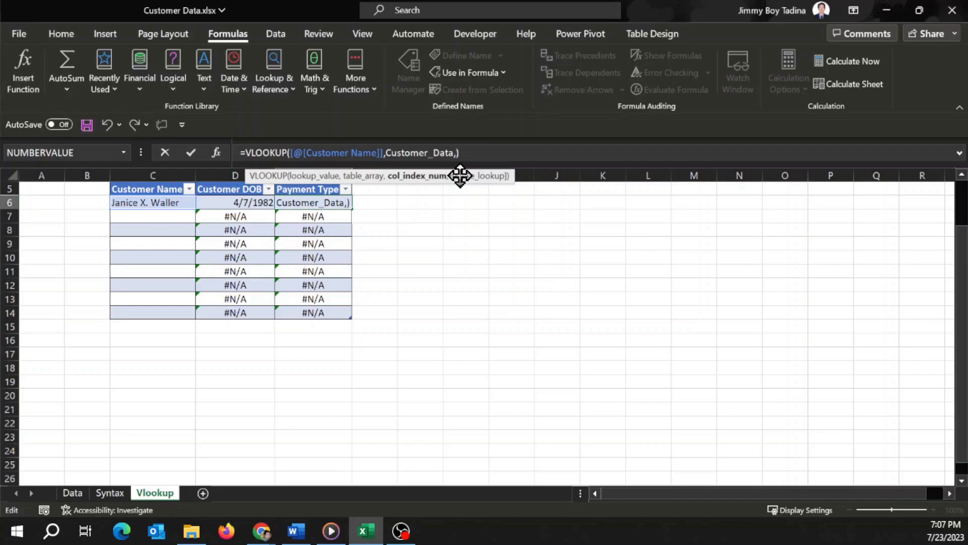
text(9)
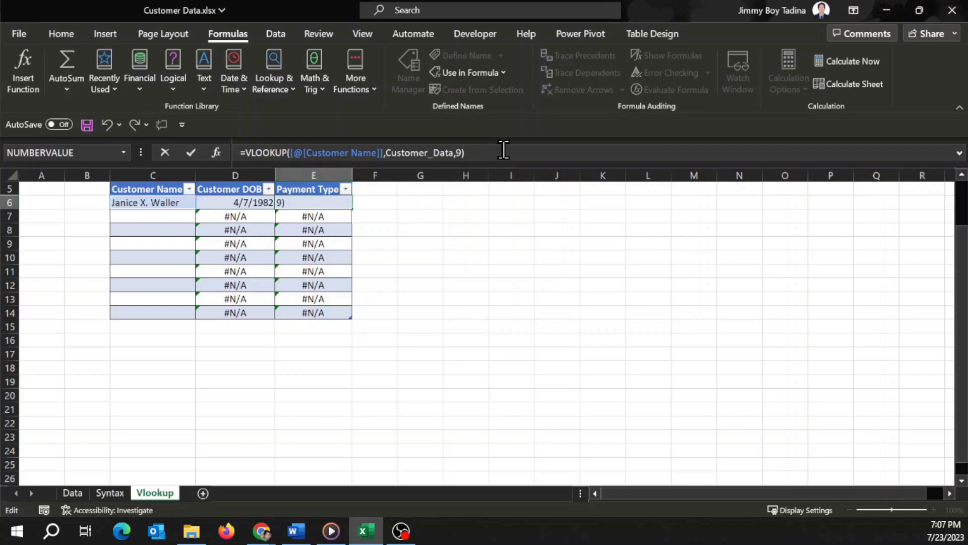
key(Return)
key(Up)
- Review the customer record in C6:E6, and compare the formulas in D6 and E6
key(Left)
key(Left)
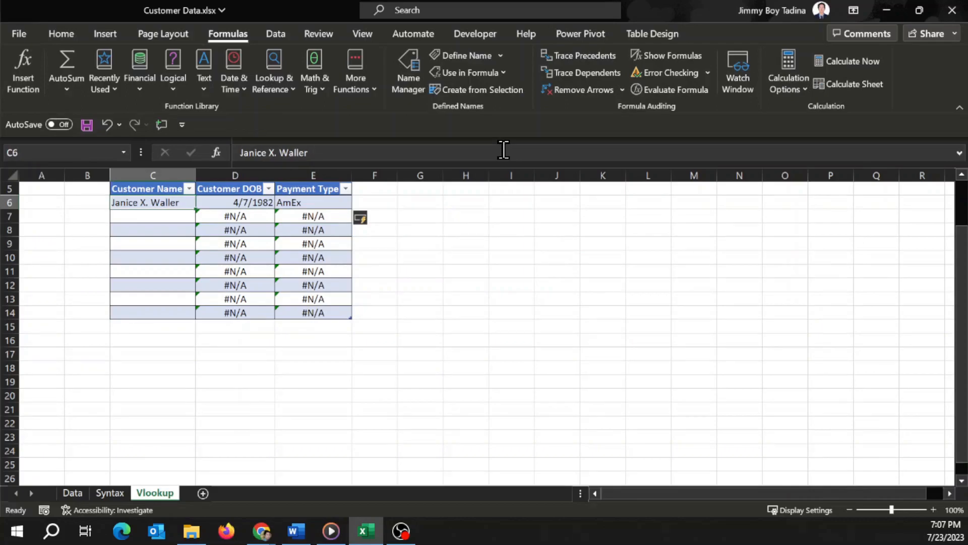
key(shift+Right)
key(shift+Right)
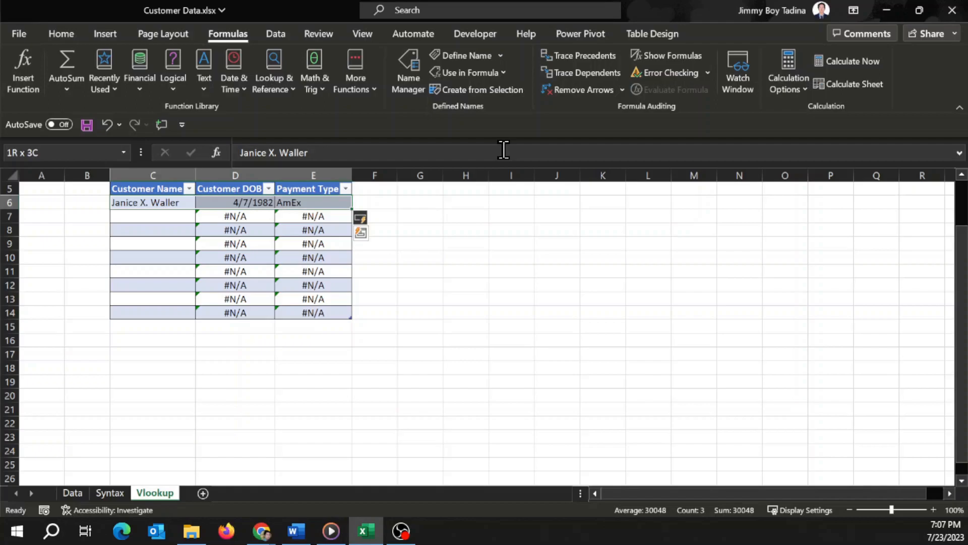
key(Right)
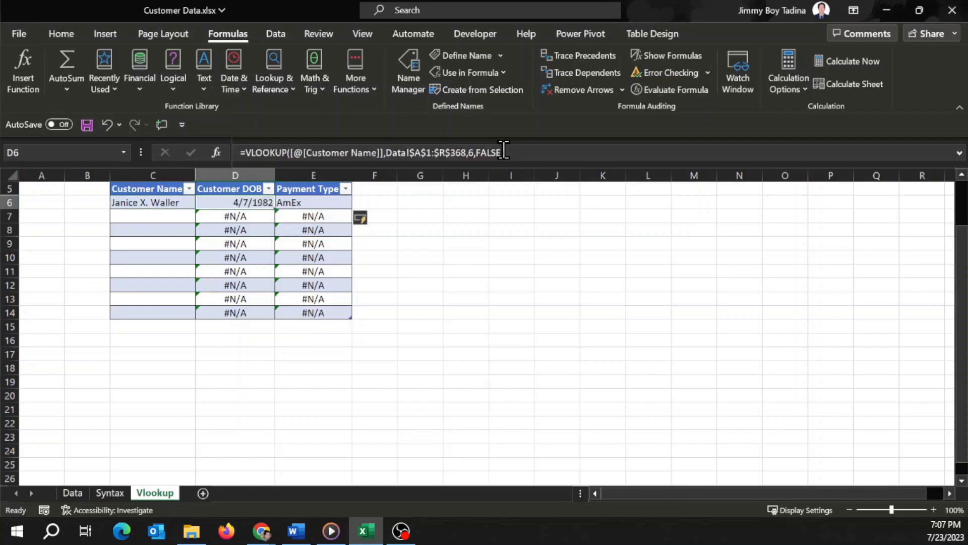
key(Right)
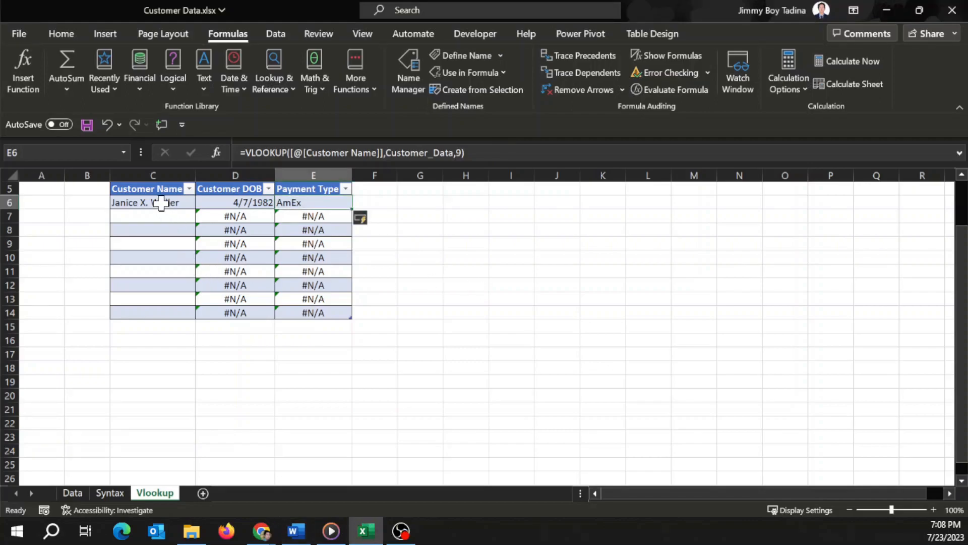
- Fill the customer record in C6:E6 down through row 14, and clear the copied names from C7:C14
drag(168, 202, 286, 202)
drag(356, 211, 359, 321)
click(261, 396)
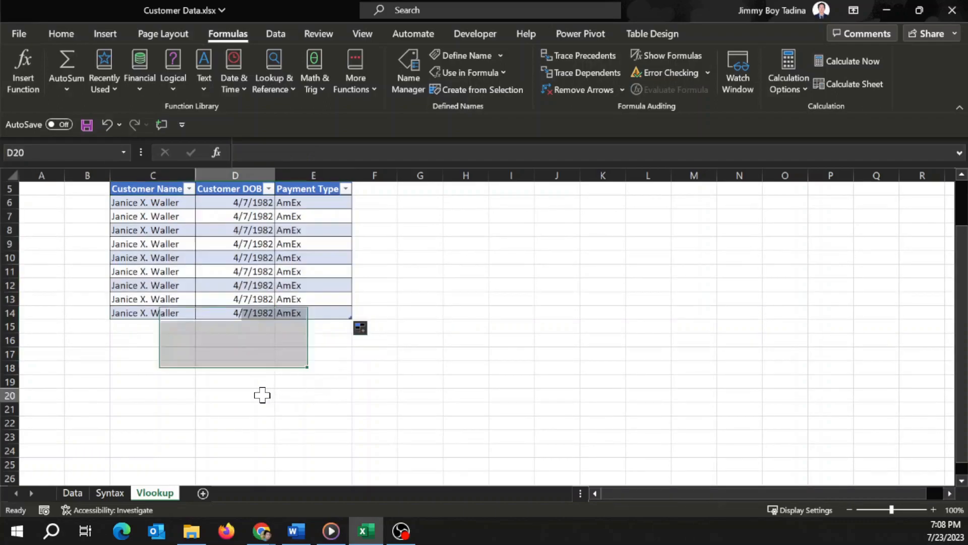
click(161, 219)
key(ctrl+shift+Down)
key(Delete)
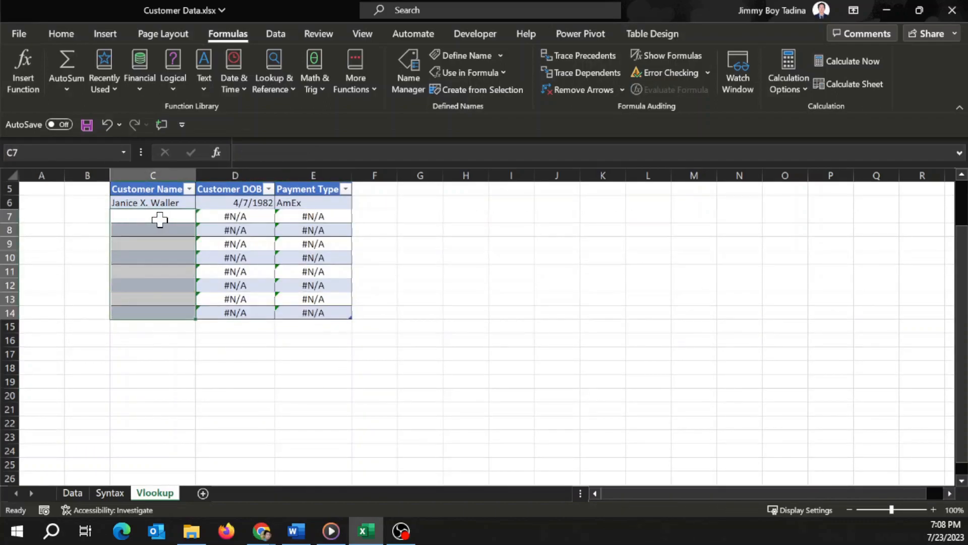
- Copy the customer name from A3 on the Data sheet and paste it as a value into C7 on the Vlookup sheet
click(74, 496)
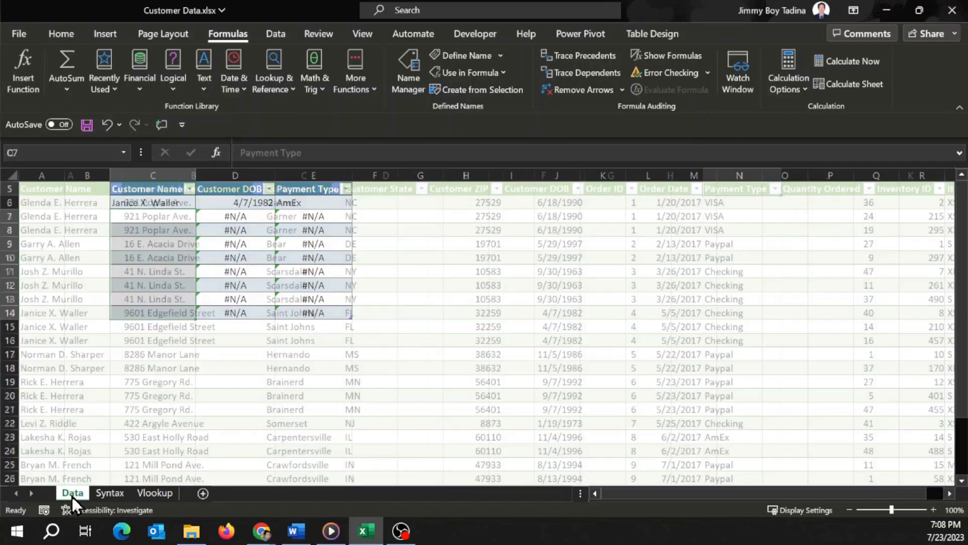
click(63, 214)
key(ctrl+c)
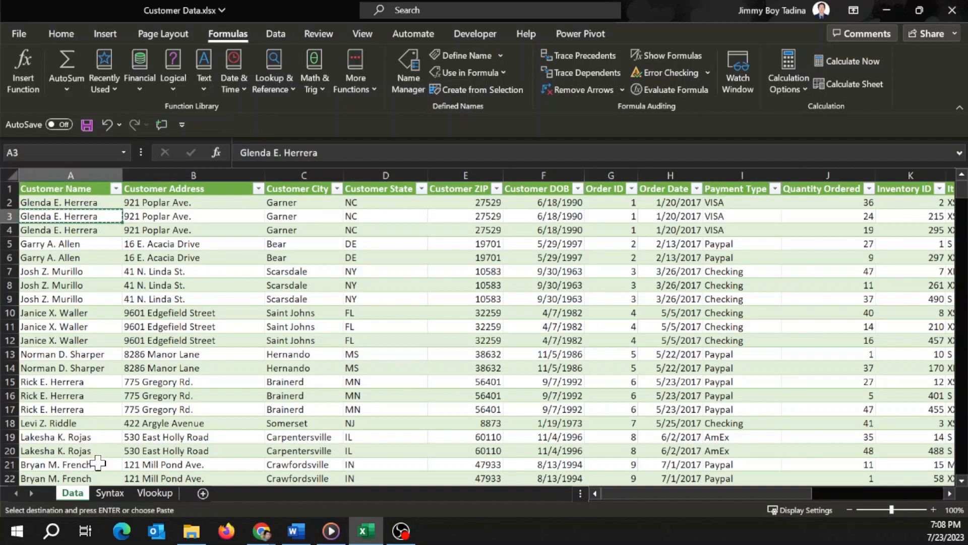
click(155, 493)
click(147, 219)
key(ctrl+alt+v)
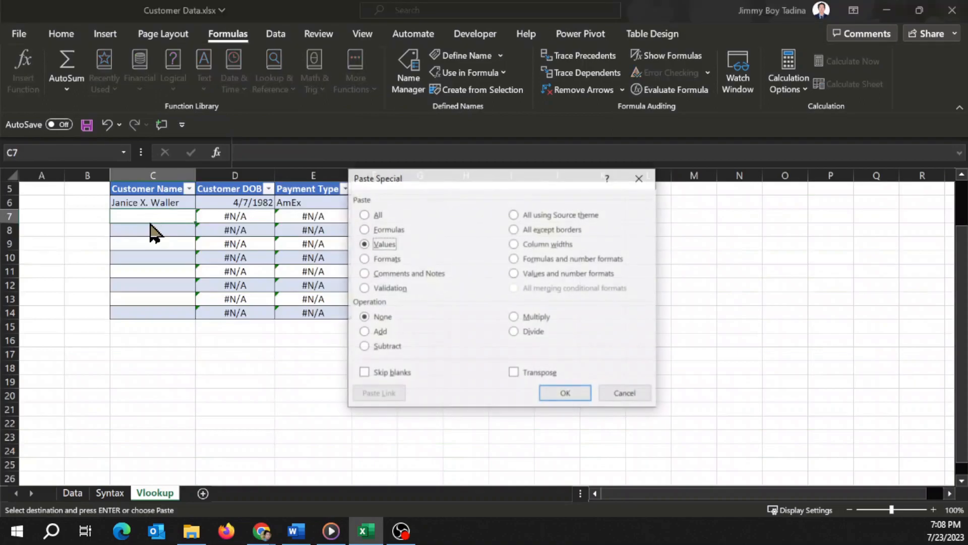
key(v)
key(Return)
- Copy the customer name from A9 on the Data sheet and paste it as a value into C8 on the Vlookup sheet
click(73, 493)
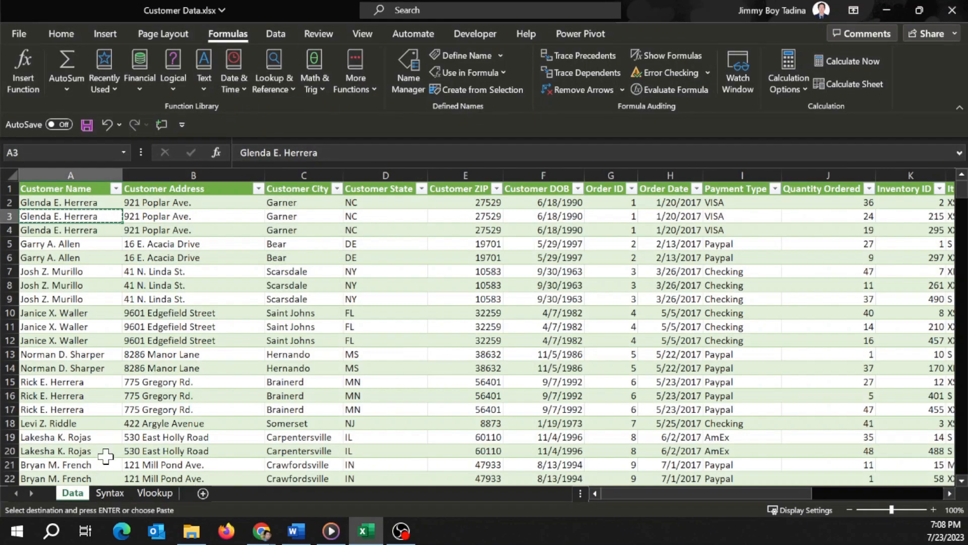
click(57, 298)
key(ctrl+c)
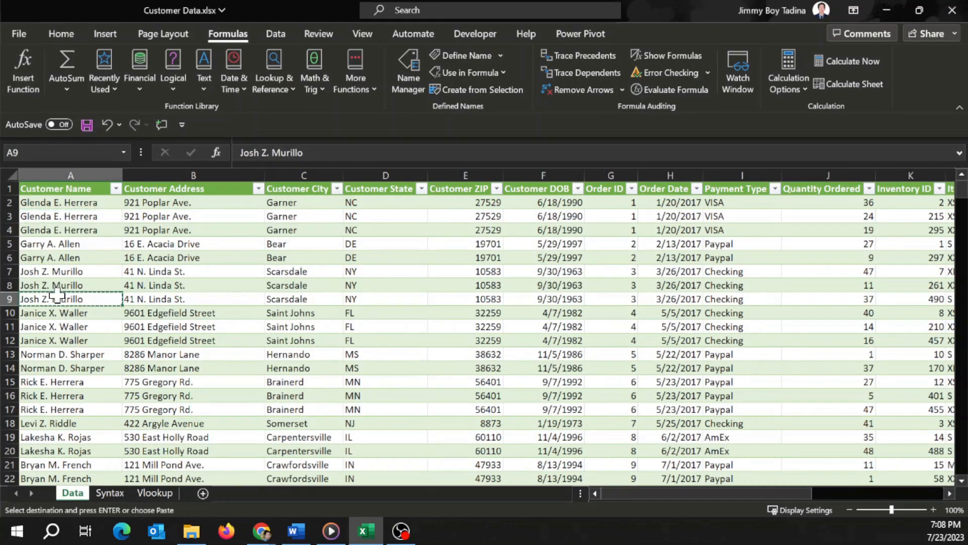
key(ctrl+Page_Down)
key(ctrl+Page_Down)
key(Down)
key(Up)
key(Down)
key(ctrl+alt+v)
key(v)
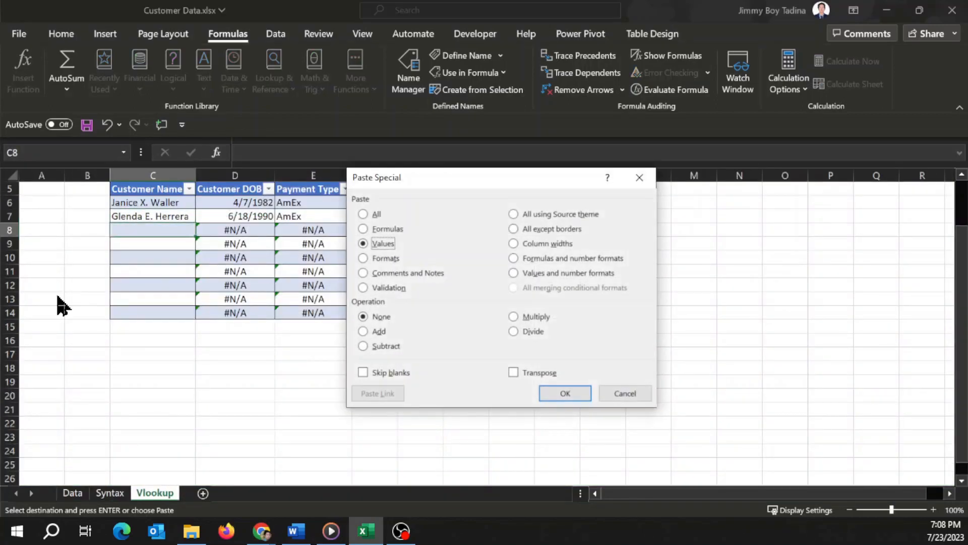
key(Return)
- Delete the table rows without customer names, C9:E14, from the Vlookup sheet's table
key(Down)
key(shift+Down)
key(shift+Down)
key(shift+Down)
key(shift+Down)
key(shift+Down)
key(shift+Right)
key(shift+Right)
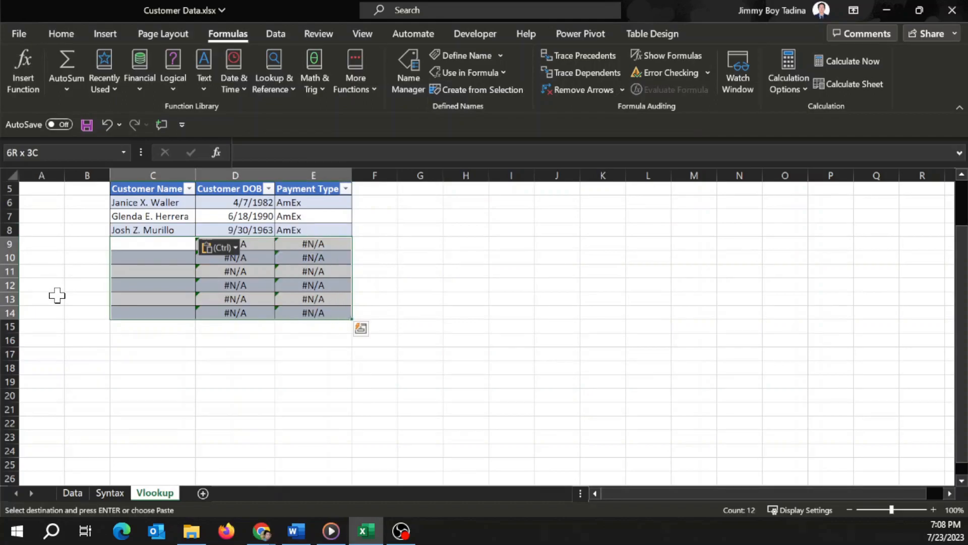
key(ctrl+minus)
key(Up)
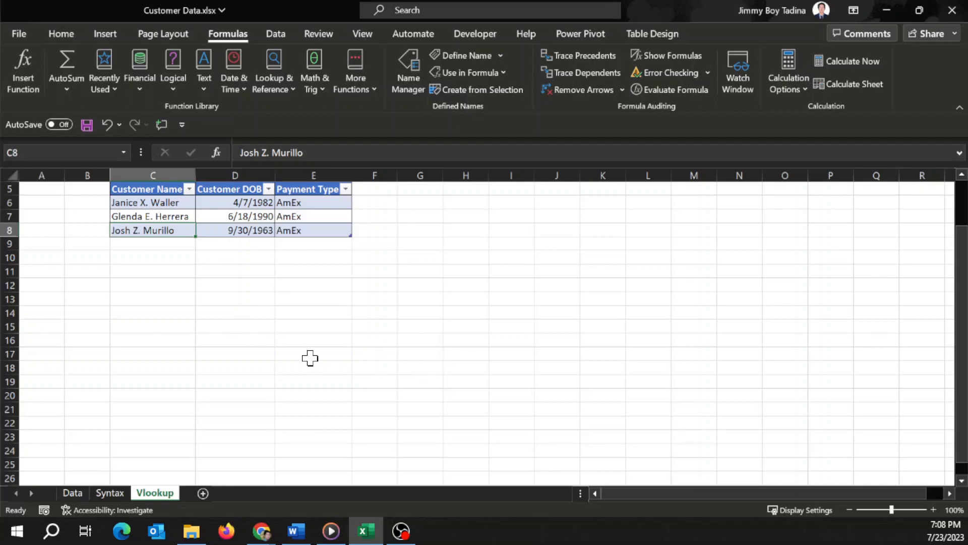
click(269, 354)
scroll(357, 352, up, 1)
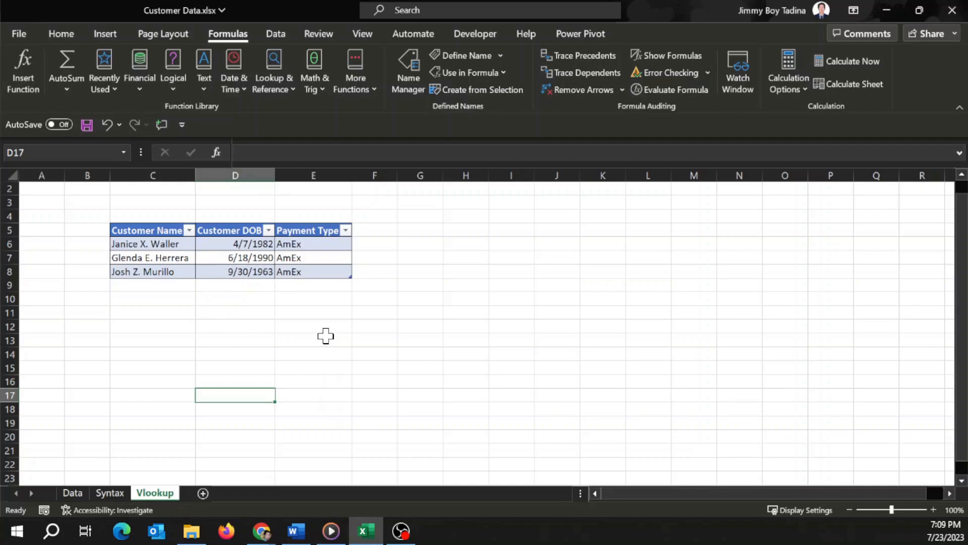
click(204, 319)
click(158, 244)
click(156, 326)
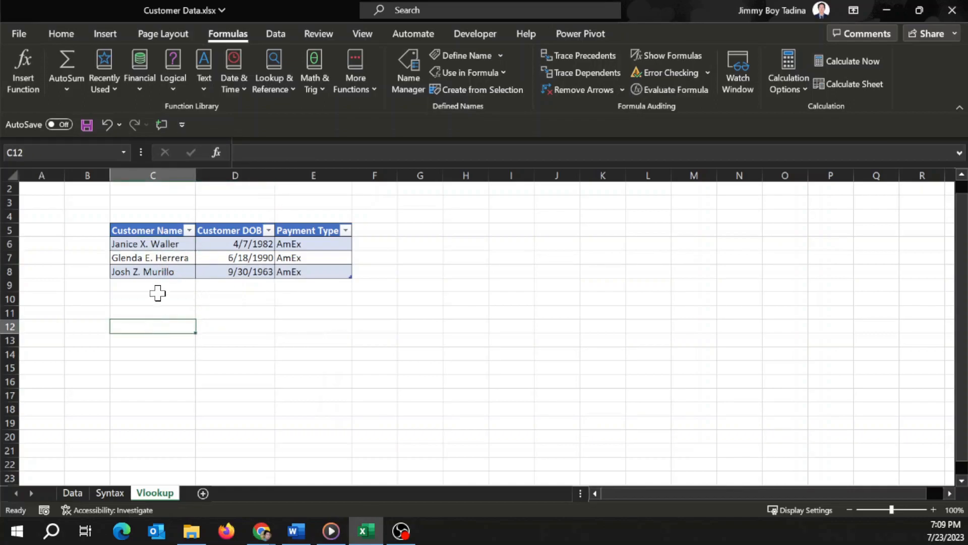
- Widen the Customer Name column of the table on the Vlookup sheet to more than double its width
click(161, 245)
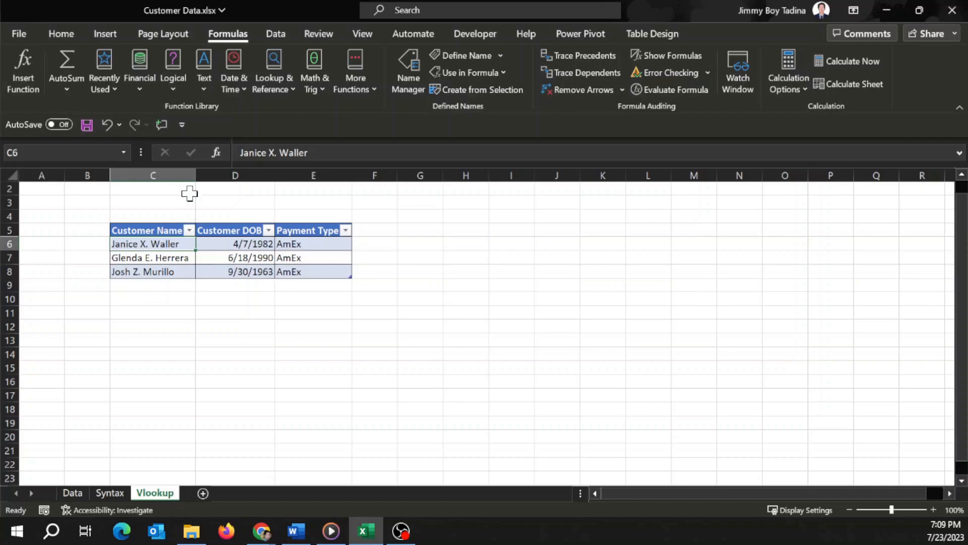
drag(190, 177, 299, 222)
click(217, 336)
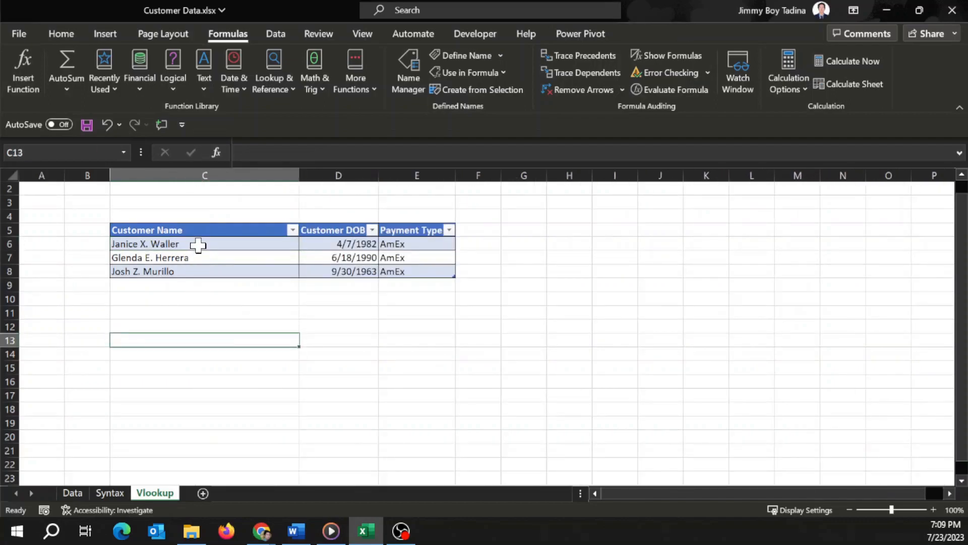
- Widen the Customer Name column on the Data sheet to roughly twice its width
click(73, 493)
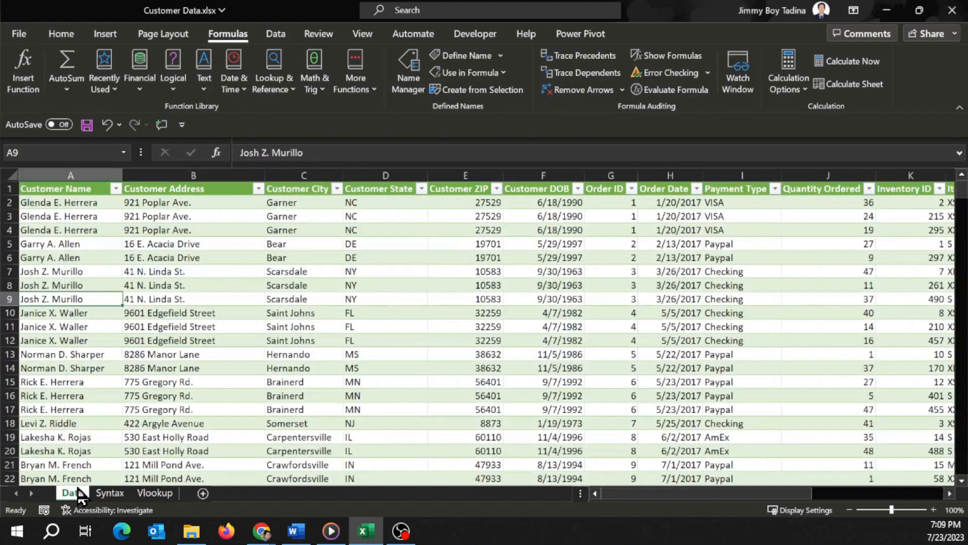
click(64, 190)
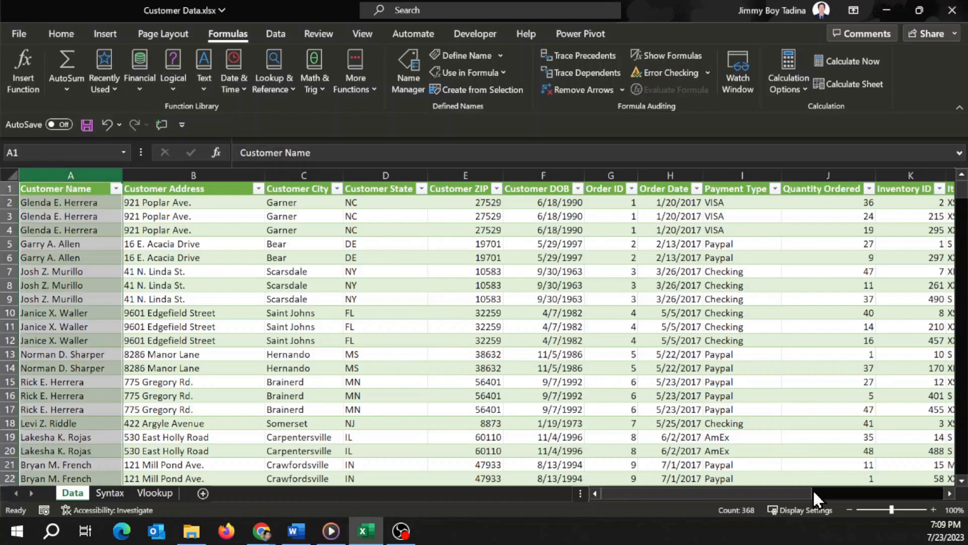
drag(122, 176, 281, 190)
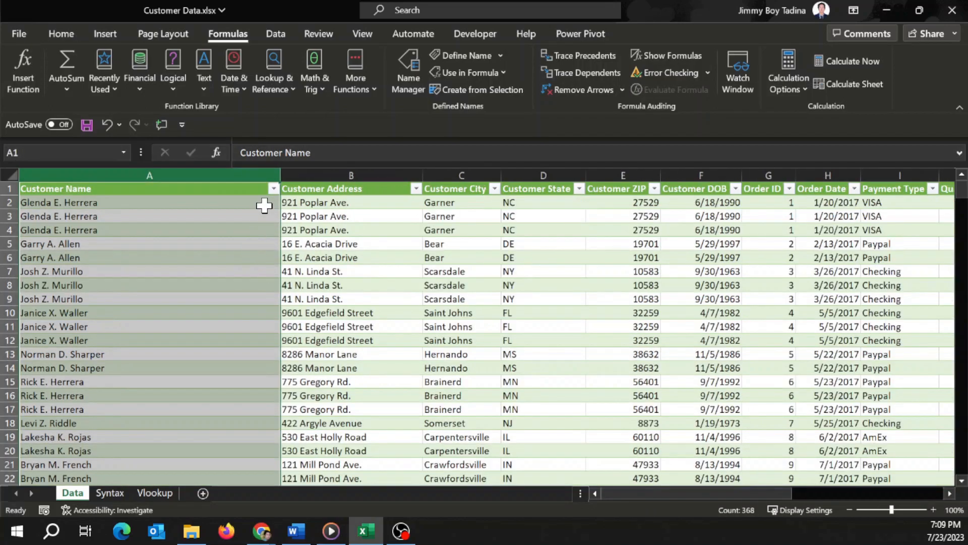
click(188, 259)
click(170, 202)
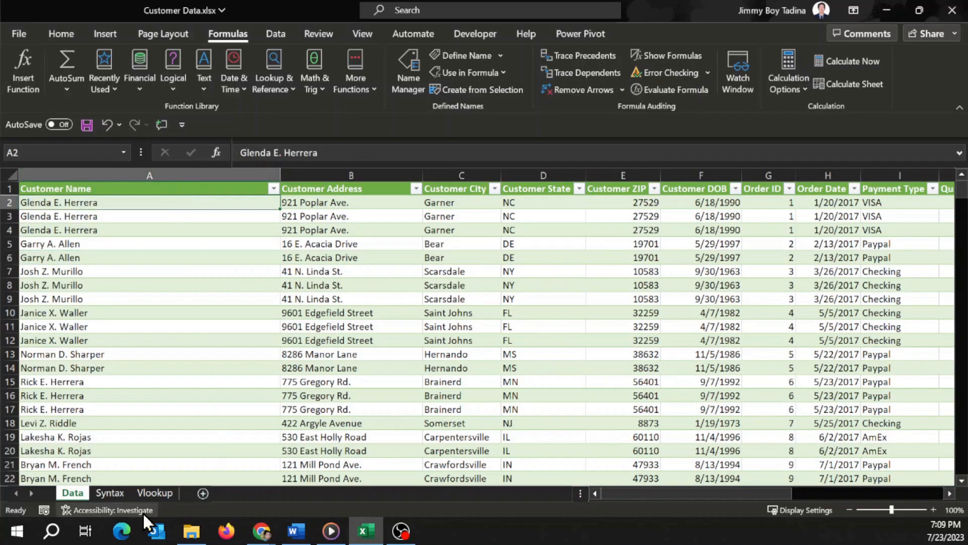
- Compare the lookup value in C6 on the Vlookup sheet with the Customer Name column on the Data sheet
click(155, 493)
click(184, 245)
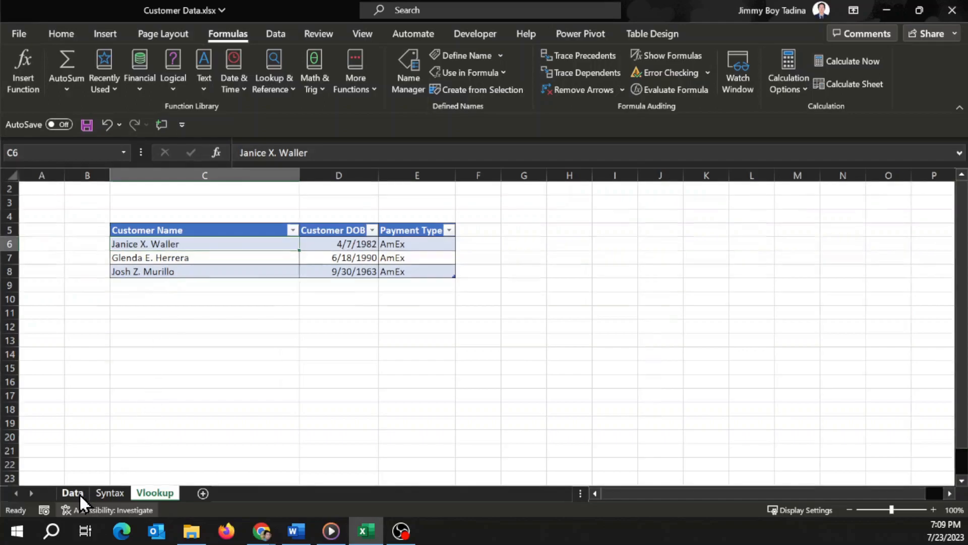
click(76, 495)
click(96, 244)
click(190, 202)
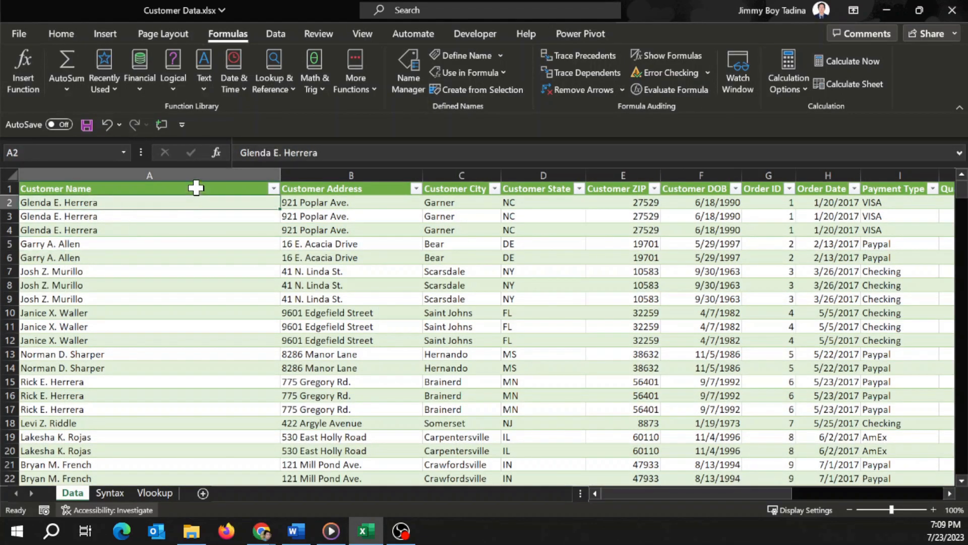
click(198, 185)
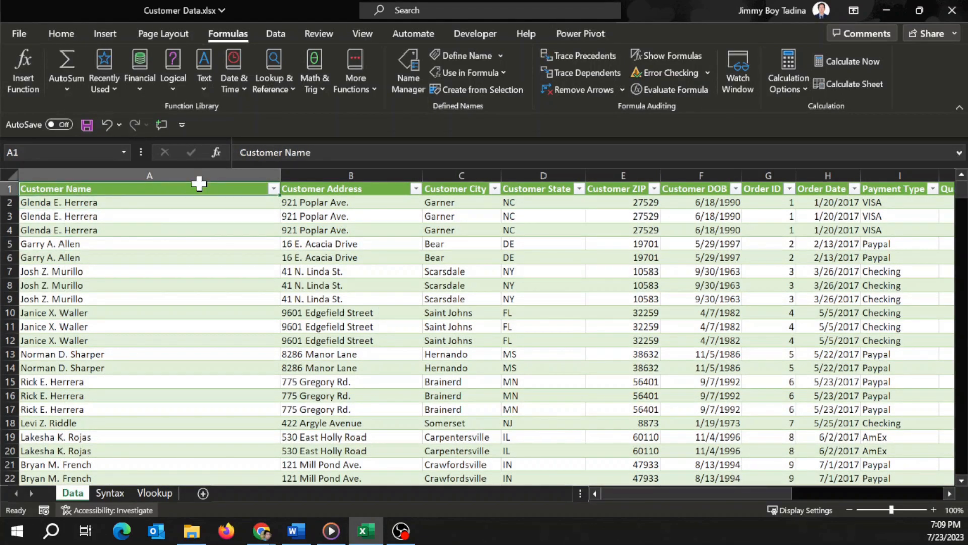
click(171, 205)
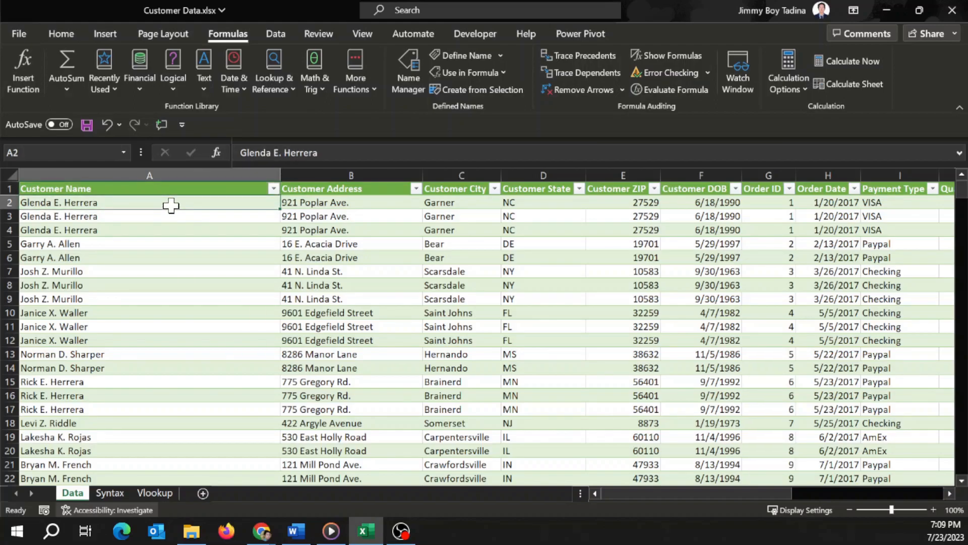
- Check the full extent of the Customer Name entries on the Data sheet, from the first record down to row 368
key(Up)
key(ctrl+shift+Down)
key(ctrl+shift+Up)
key(Down)
key(Up)
key(ctrl+shift+Down)
key(ctrl+shift+Up)
key(Down)
key(ctrl+shift+Down)
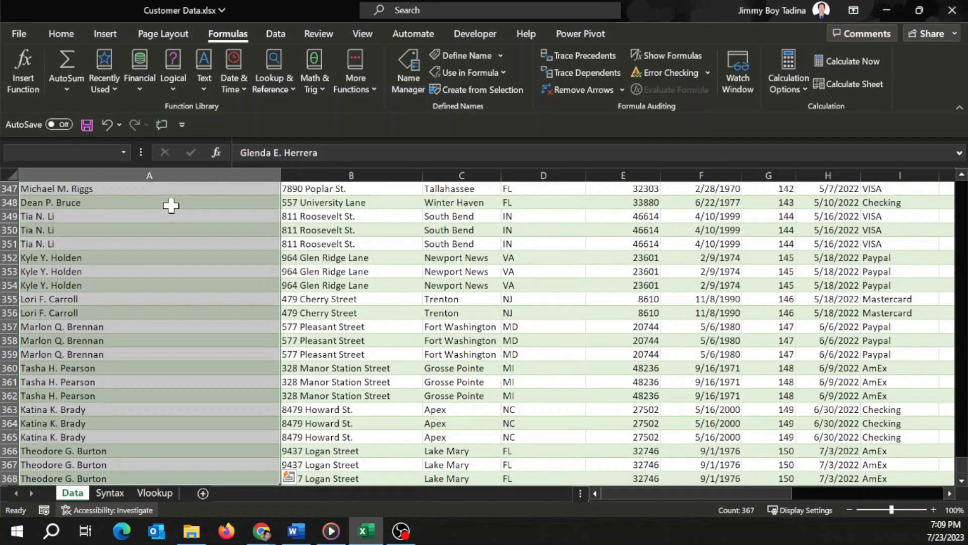
key(Up)
key(Down)
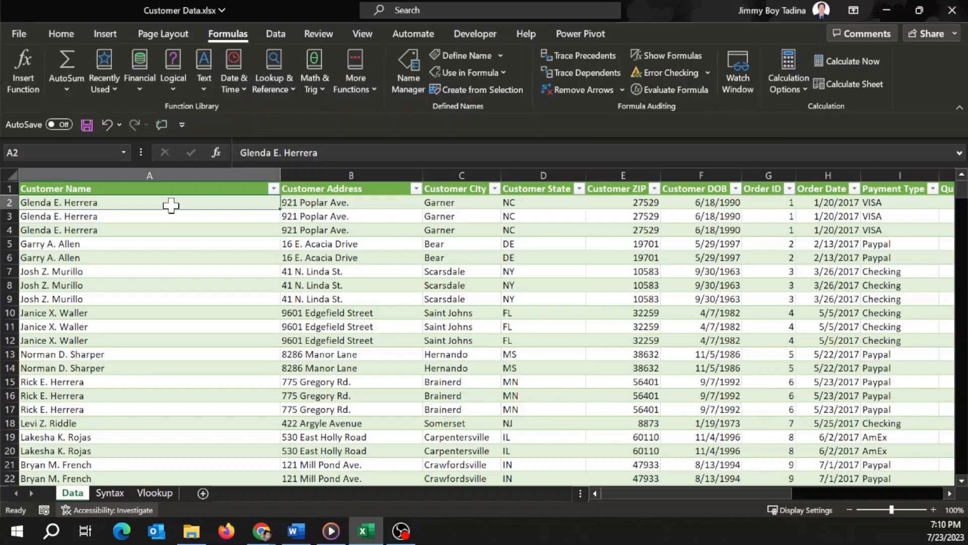
key(ctrl+shift+Down)
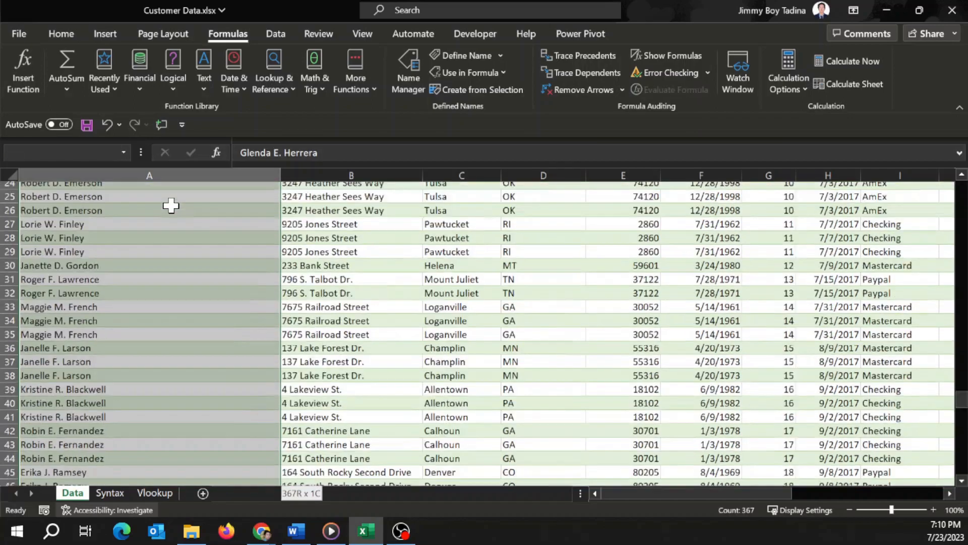
key(Up)
key(Down)
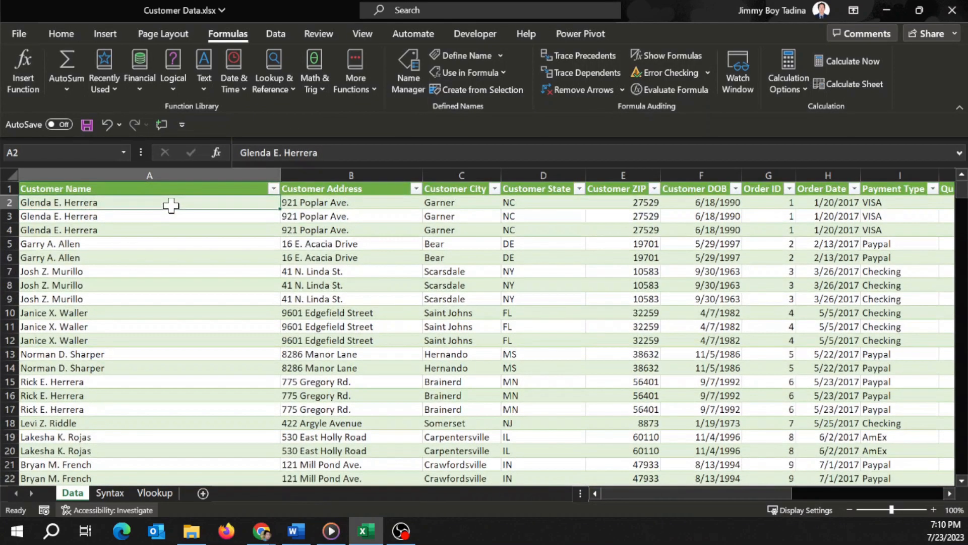
- Enter 1 as a number in A2 on the Data sheet, and replace it with the text entry '1
text(1)
key(Return)
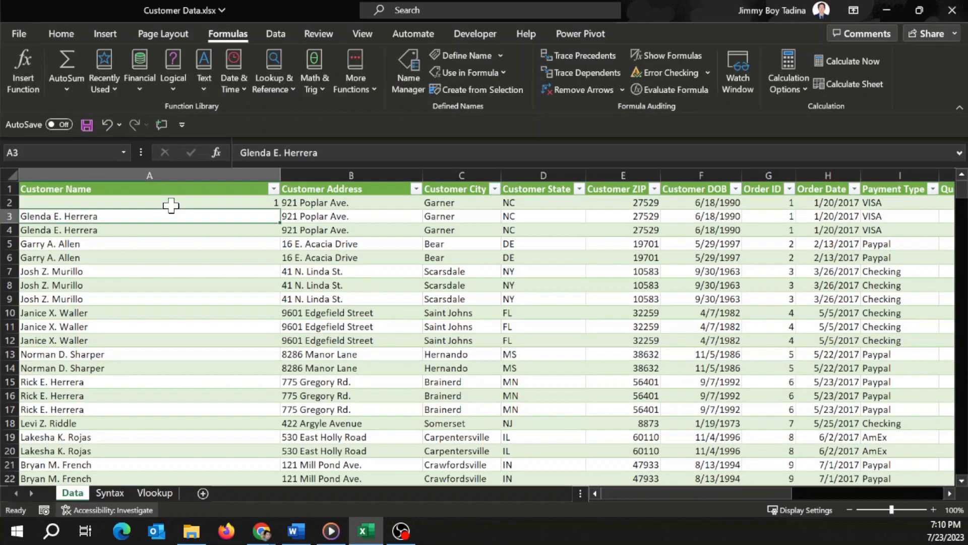
click(171, 205)
text('1)
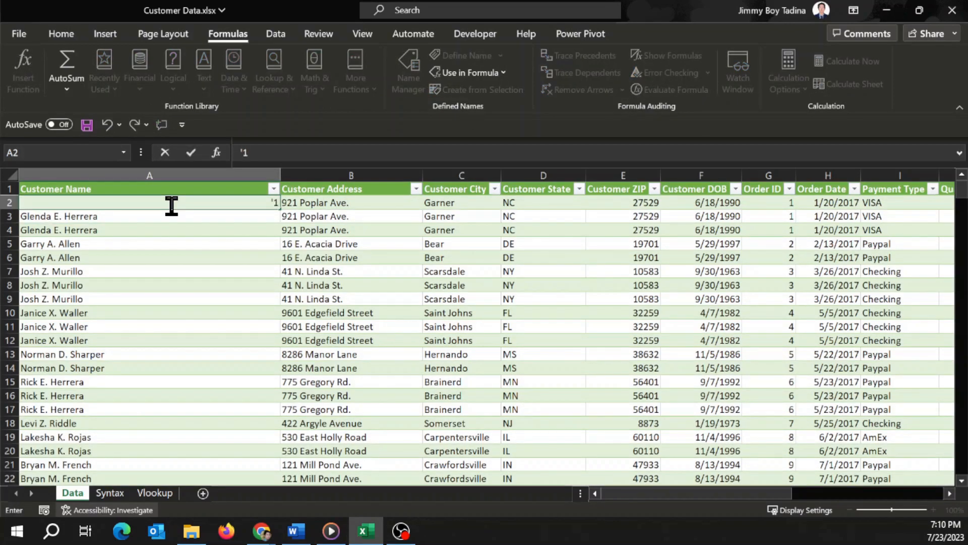
key(Return)
click(171, 206)
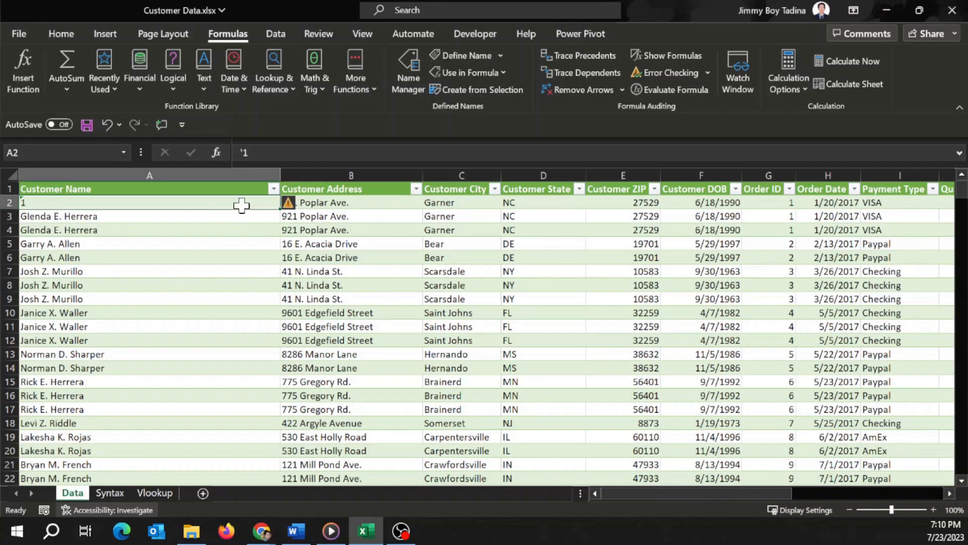
- Convert the text-stored 1 in A2 to a number using its error-checking options
click(301, 203)
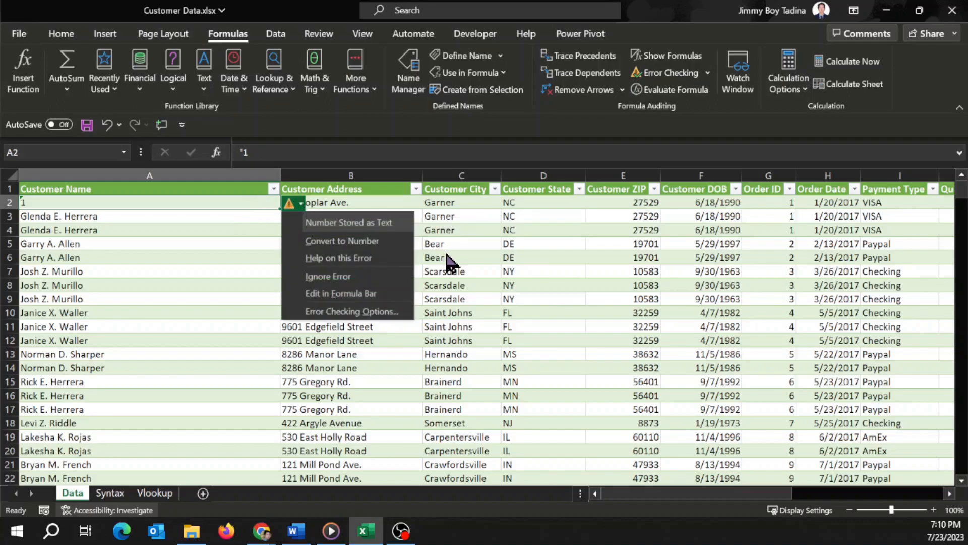
click(361, 239)
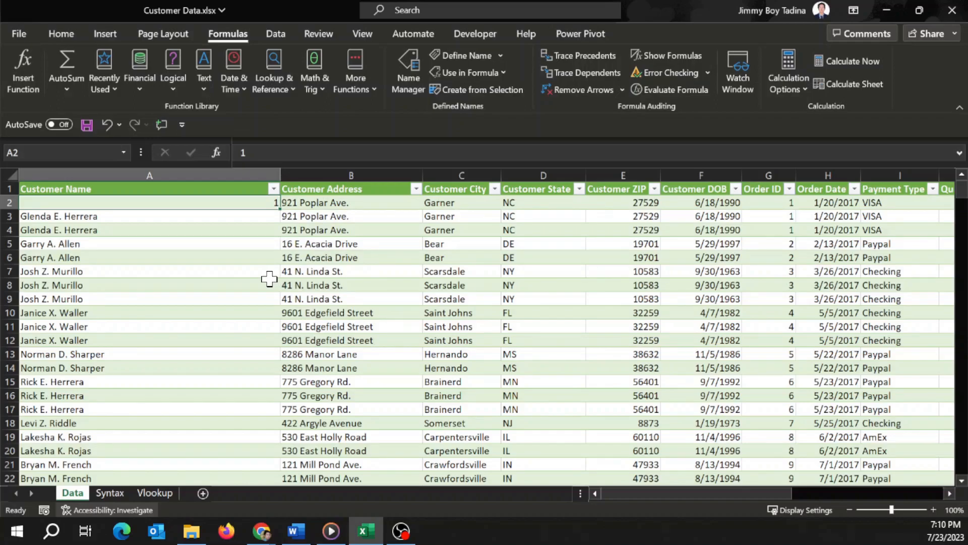
key(Down)
key(Up)
- Undo the number conversion and both test entries in A2 on the Data sheet
key(ctrl+z)
key(ctrl+z)
key(ctrl+z)
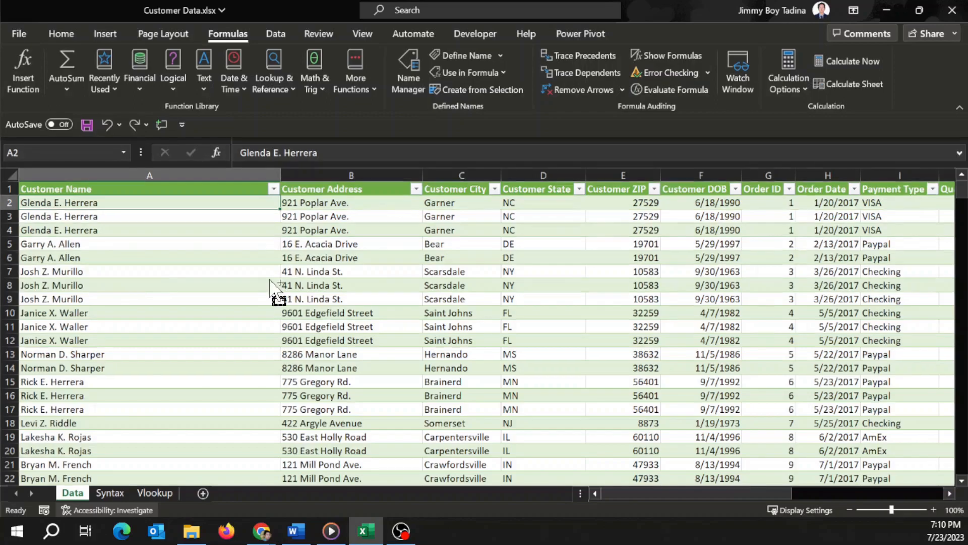
- On the Vlookup sheet, replace FALSE with 0 as the range_lookup argument of the Customer DOB formula in D6
key(ctrl+Page_Down)
key(ctrl+Page_Down)
click(357, 243)
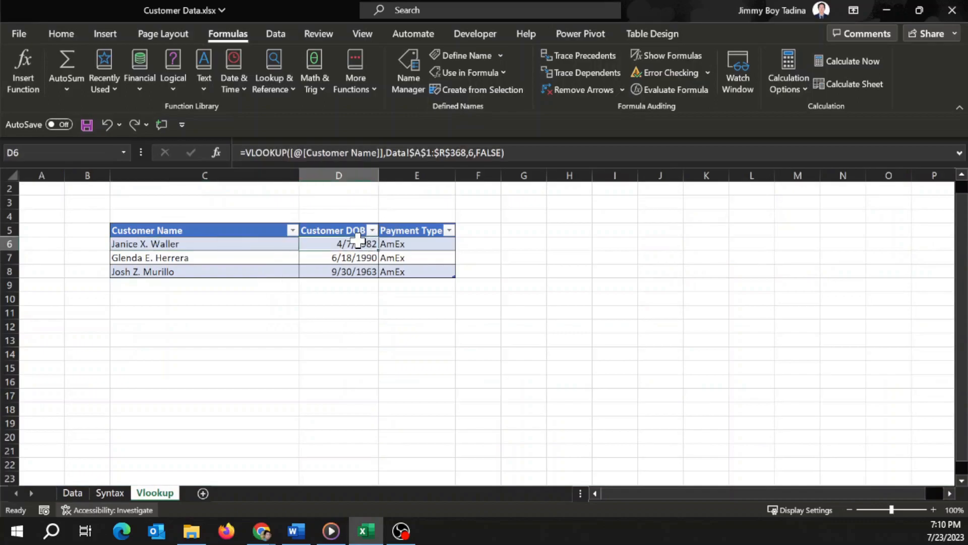
click(486, 152)
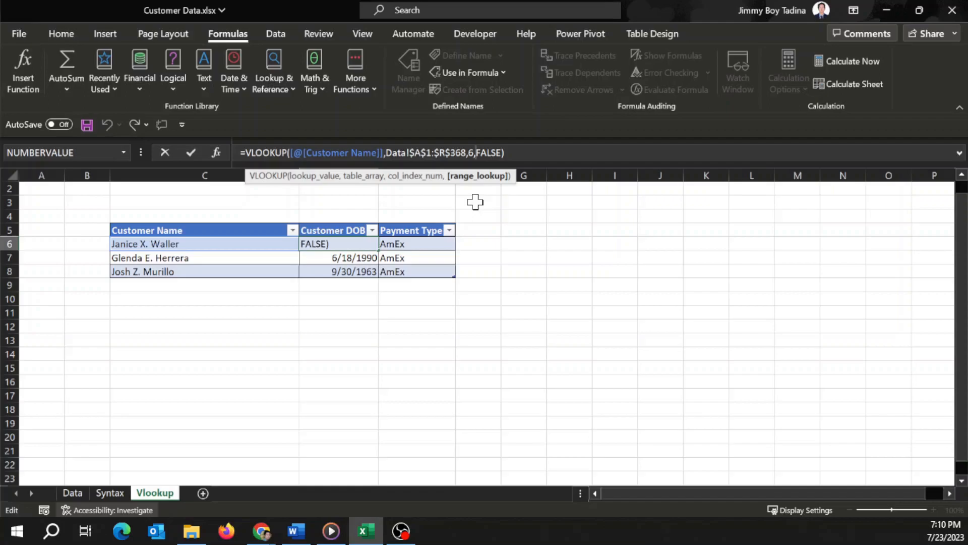
key(shift+Right)
key(shift+Right)
key(shift+Right)
key(shift+Right)
key(shift+Right)
text(0)
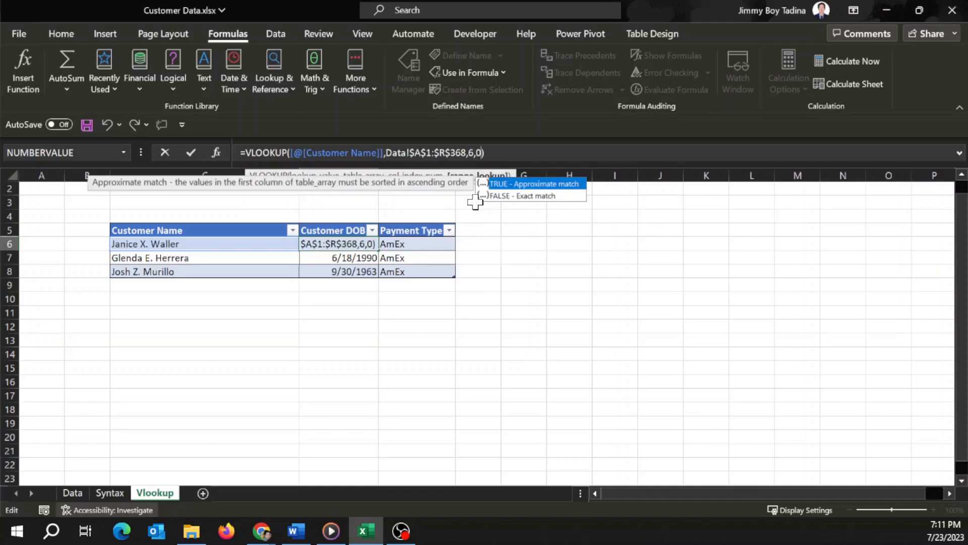
key(Return)
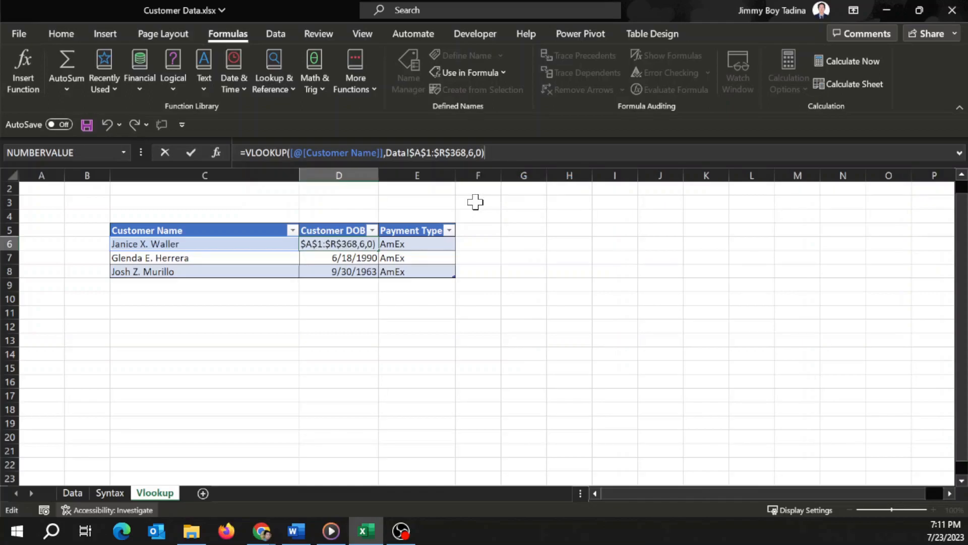
key(ctrl+Return)
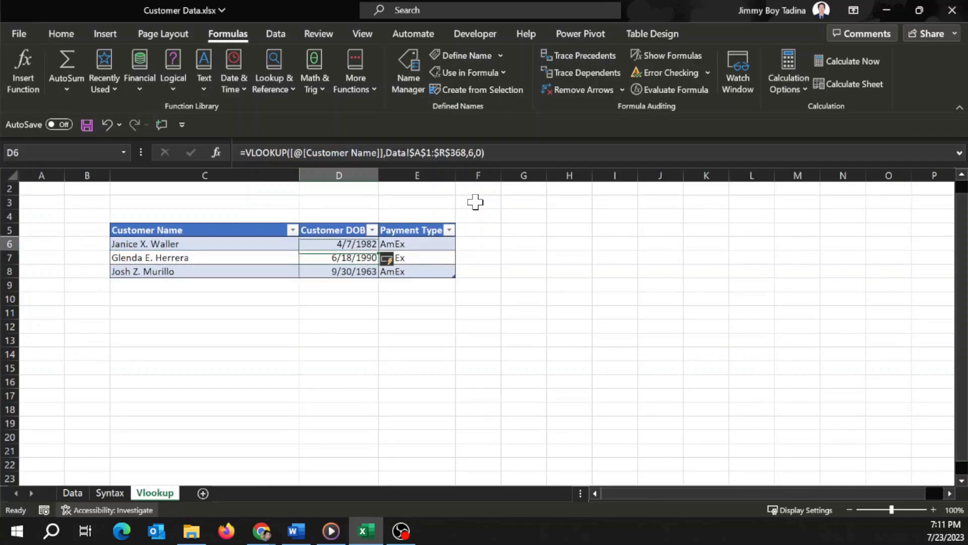
key(shift+Down)
key(Down)
key(Up)
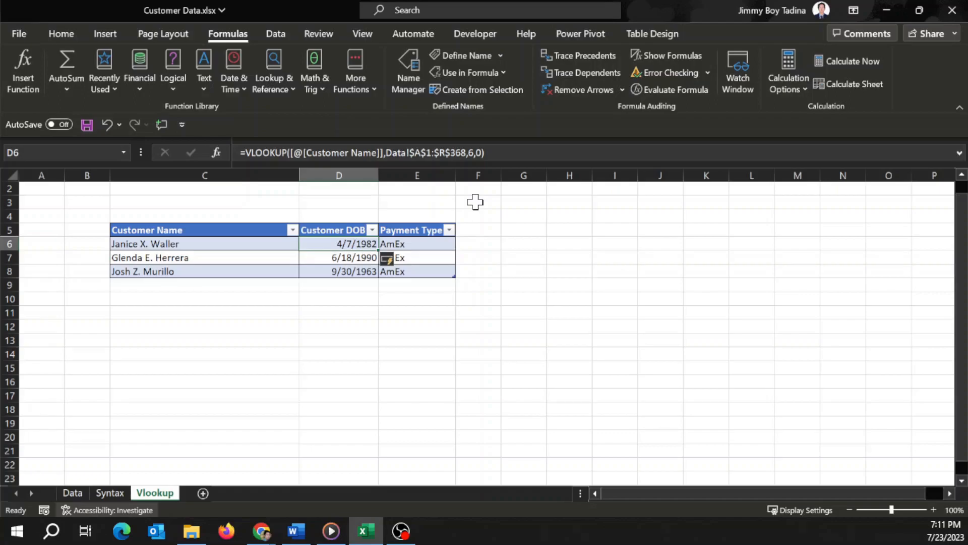
- Set the range_lookup argument of the Customer DOB formula in D6 to FALSE
click(474, 157)
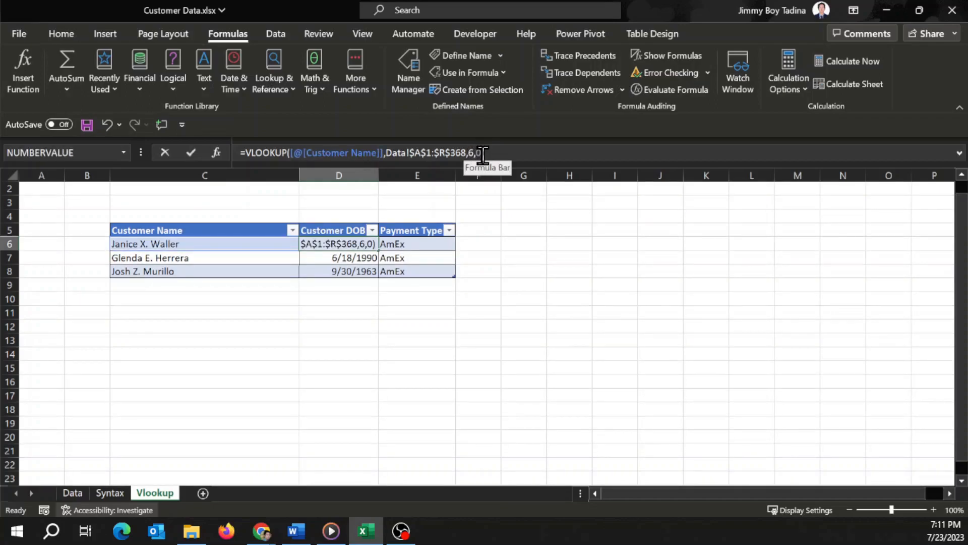
key(BackSpace)
text(false)
key(Return)
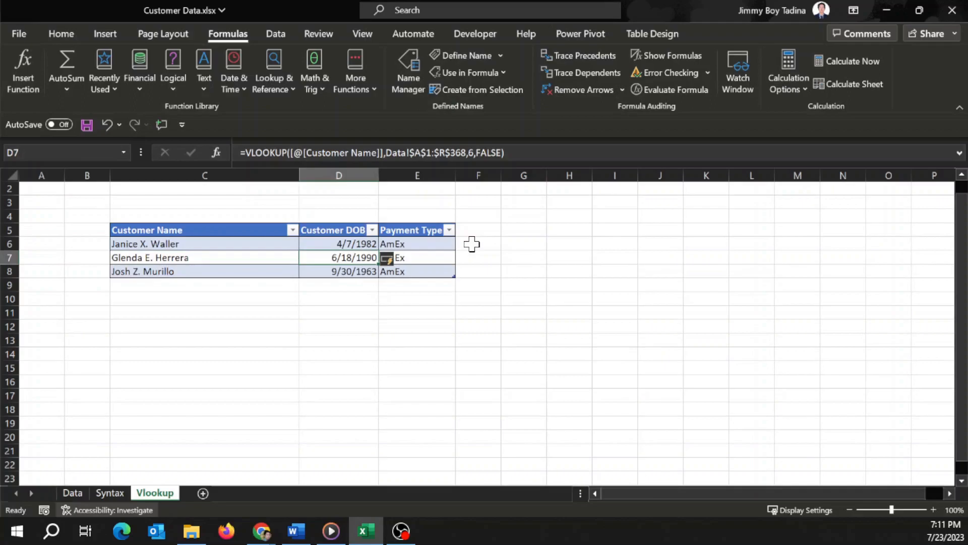
- Set the range_lookup argument of the Customer DOB formula in D7 to 0
click(482, 147)
key(BackSpace)
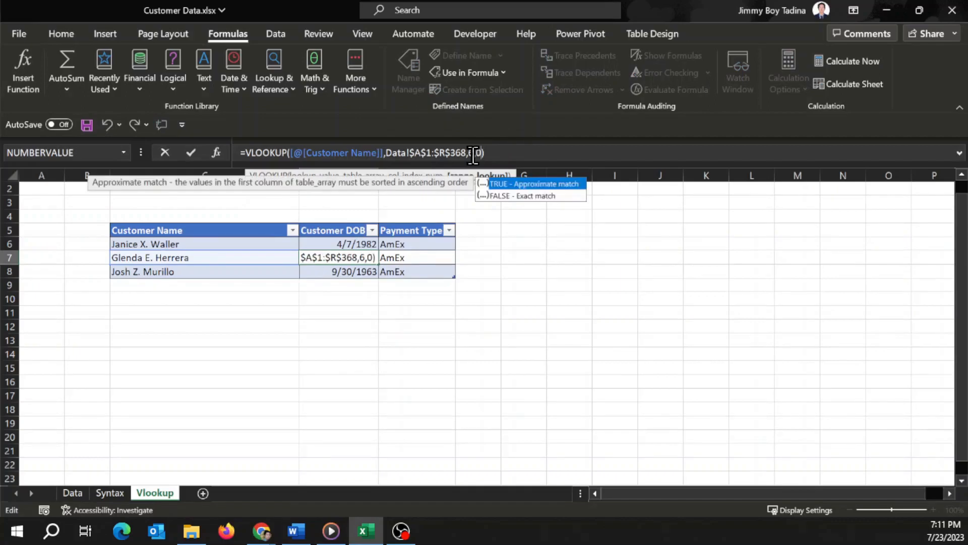
text(0)
key(Return)
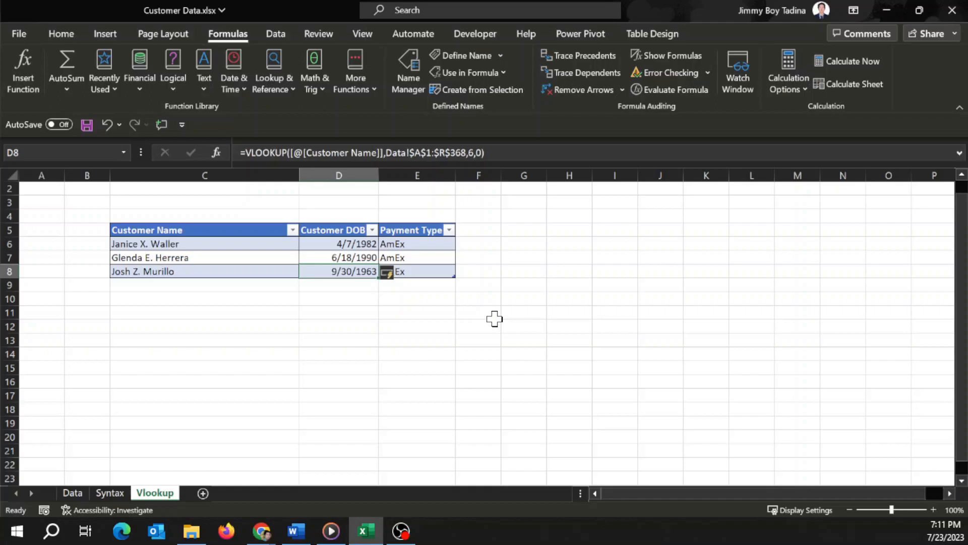
- Return to the Data sheet and select the Customer Name header in A1 to review the lookup column
key(ctrl+Page_Up)
key(ctrl+Page_Up)
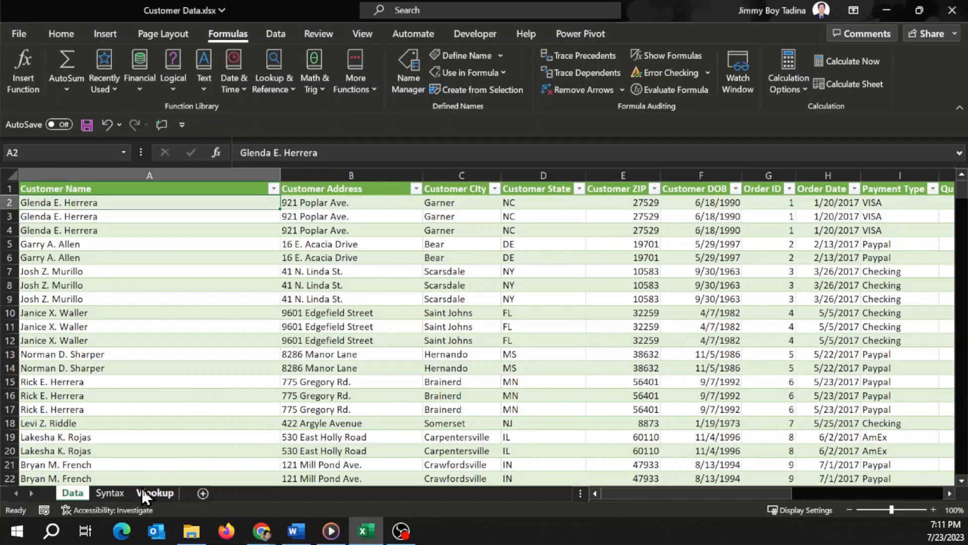
click(140, 415)
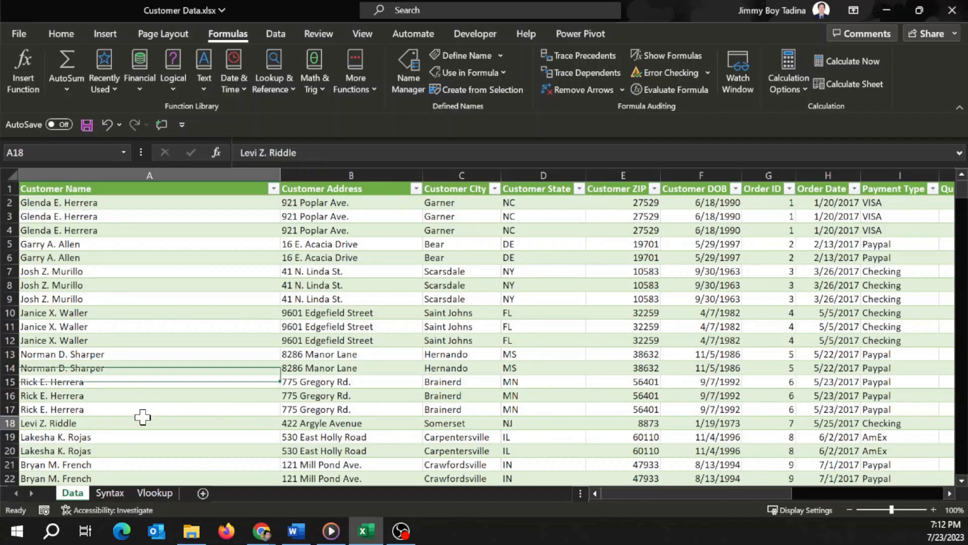
click(154, 204)
key(Up)
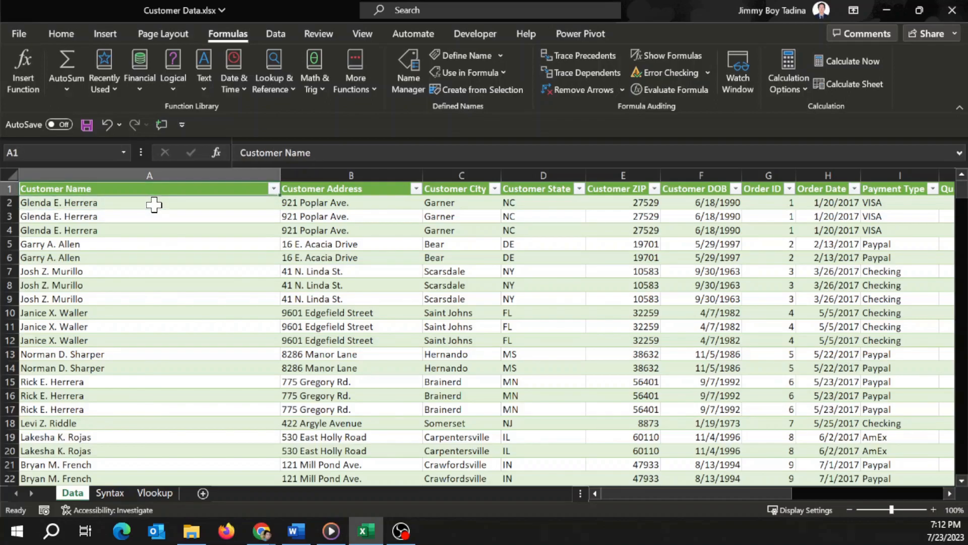
- Sort the Data sheet table by Customer Name from A to Z
key(alt+Down)
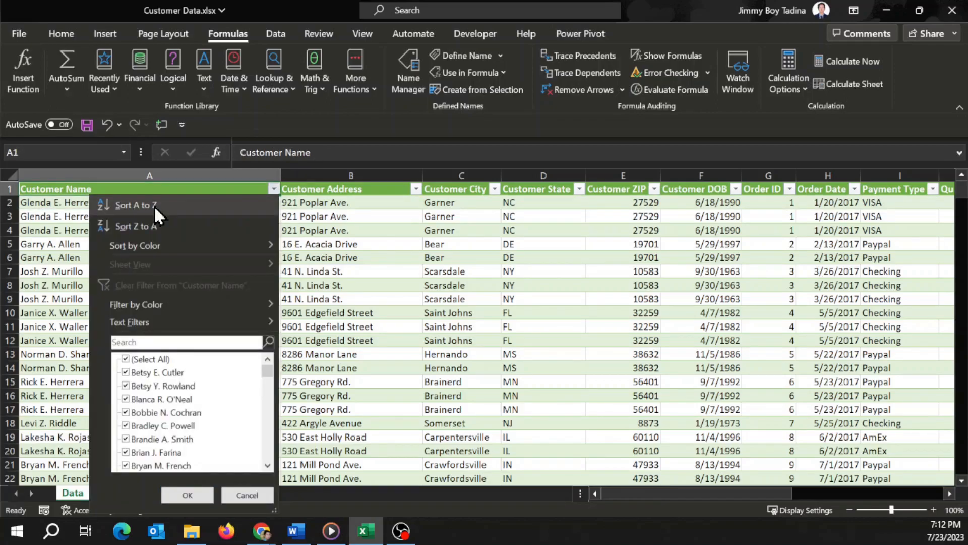
key(Escape)
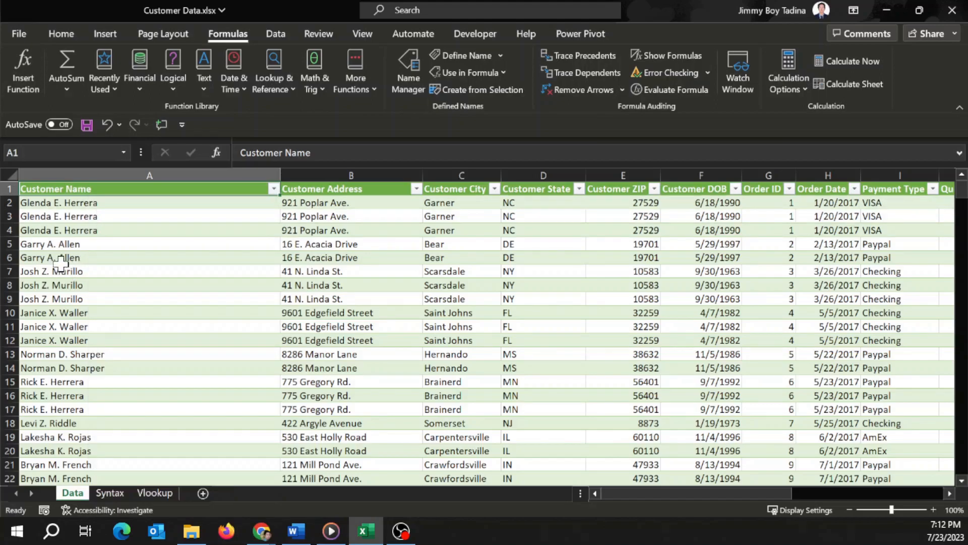
click(272, 188)
click(222, 201)
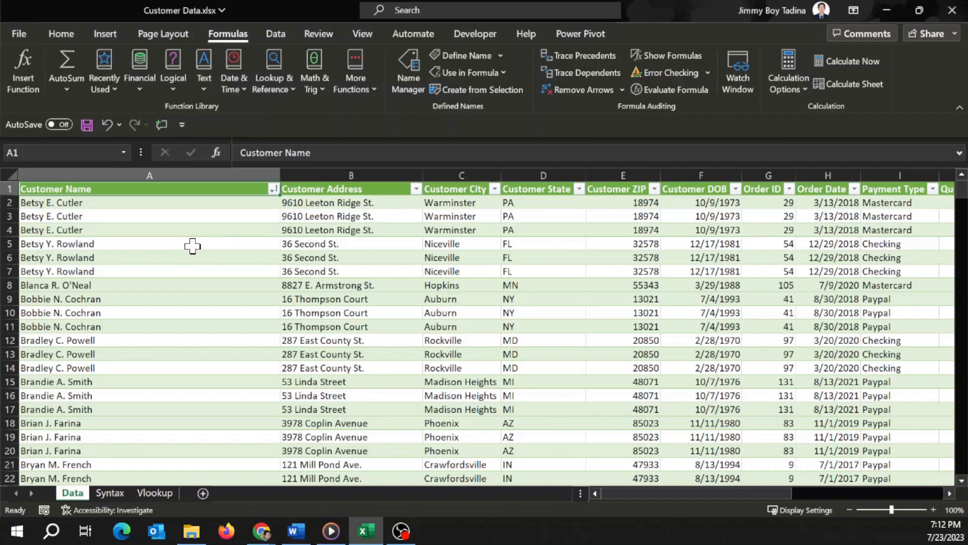
click(214, 310)
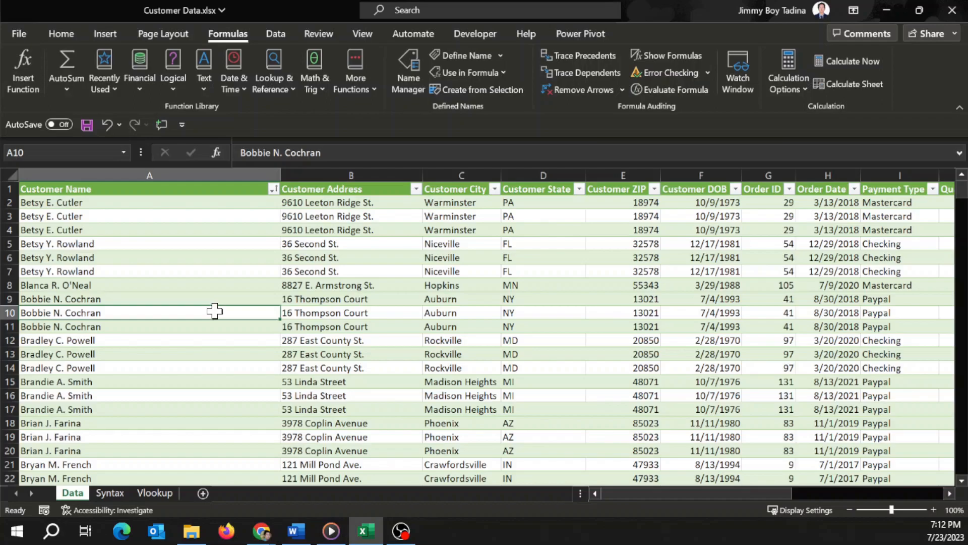
click(43, 190)
key(ctrl+shift+End)
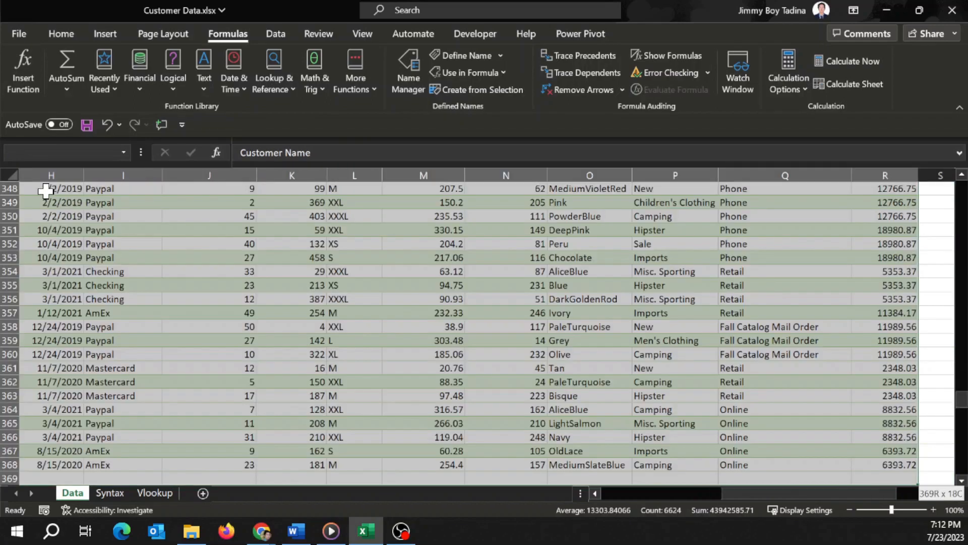
click(478, 50)
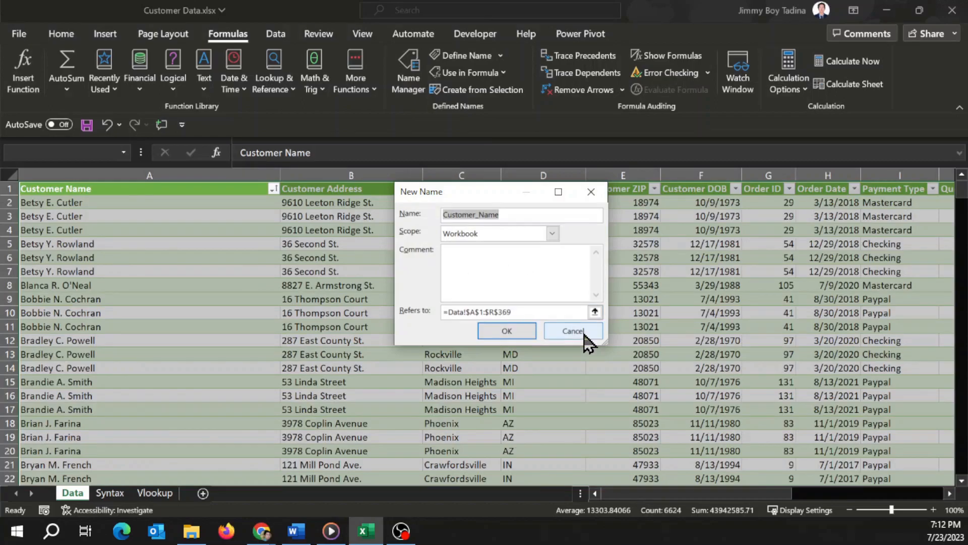
click(573, 331)
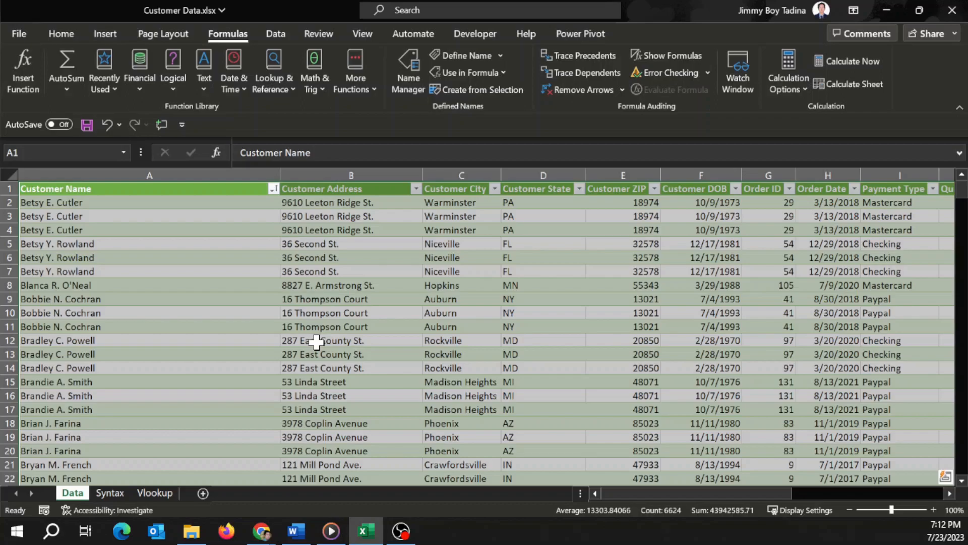
- On the Vlookup sheet, review the Customer DOB formula in D6 and the Data sheet table it looks up
click(110, 494)
click(155, 493)
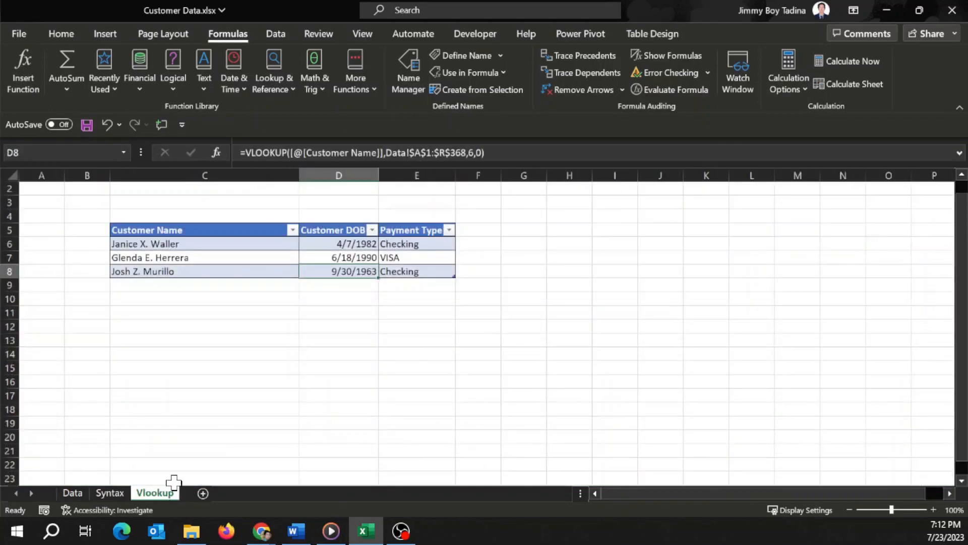
click(321, 287)
click(356, 245)
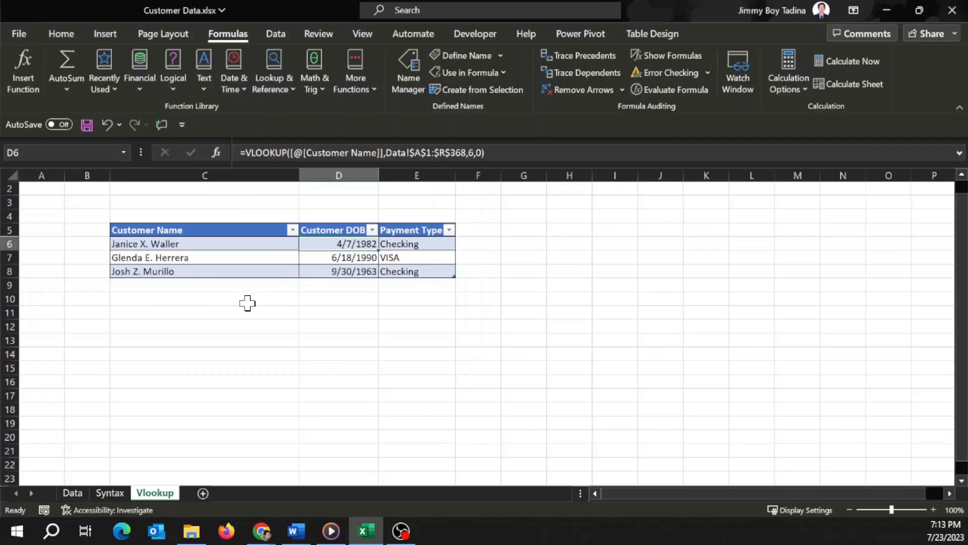
click(230, 313)
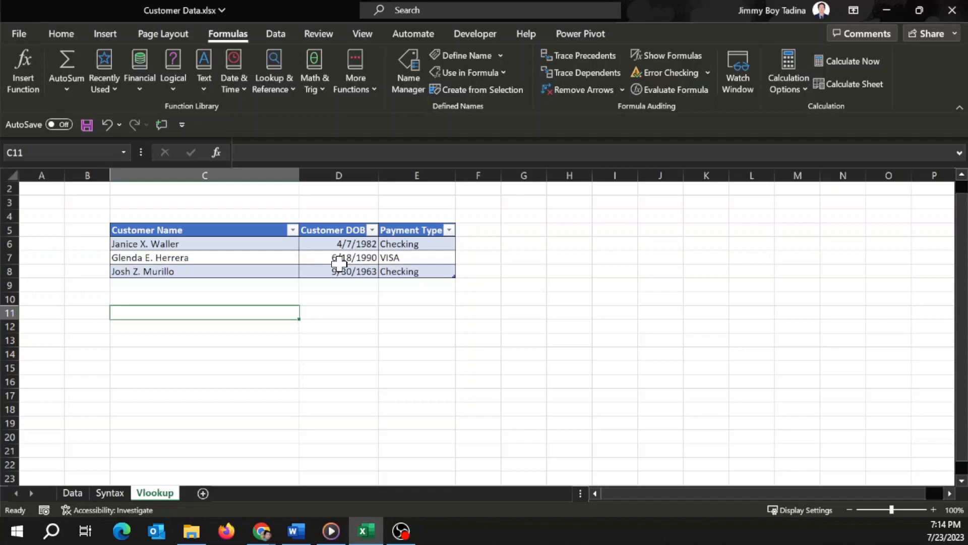
click(345, 245)
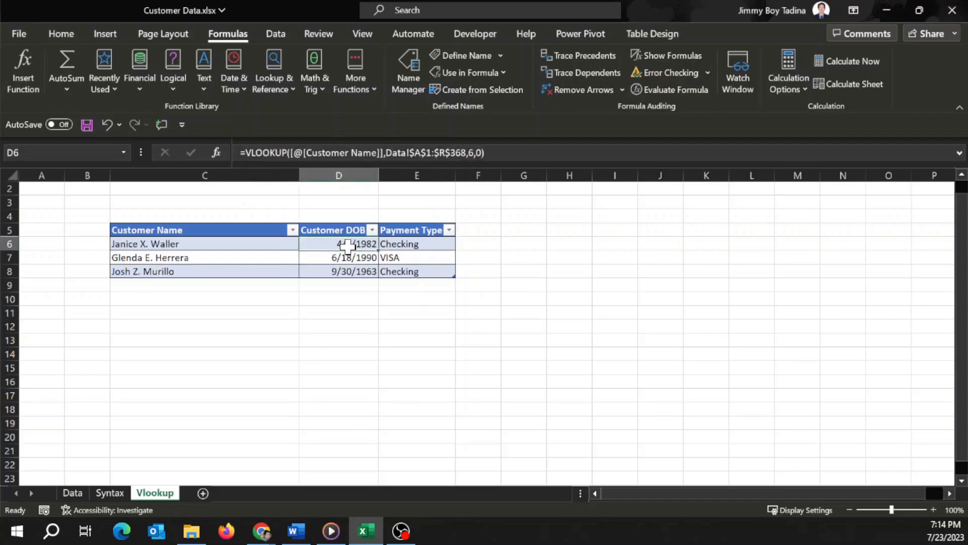
click(248, 152)
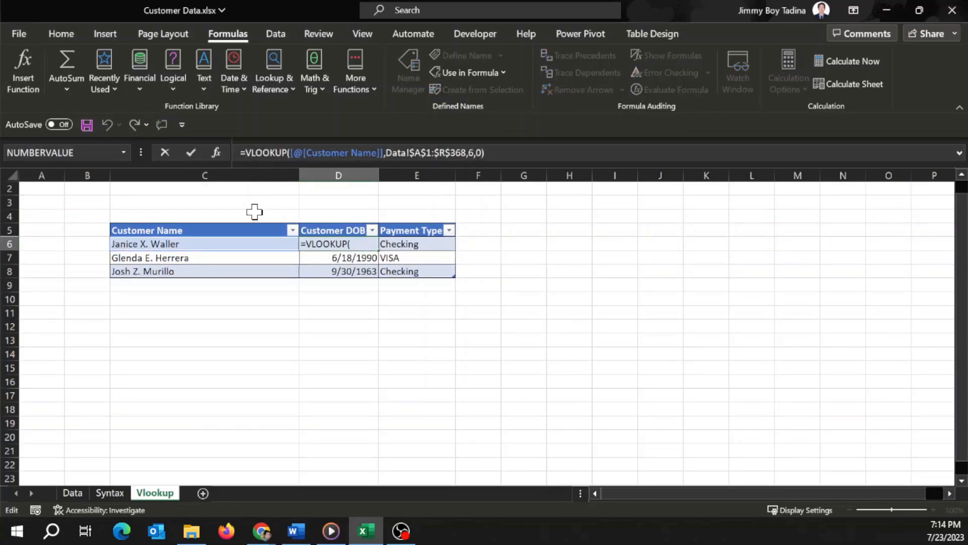
key(Escape)
key(ctrl+bracketleft)
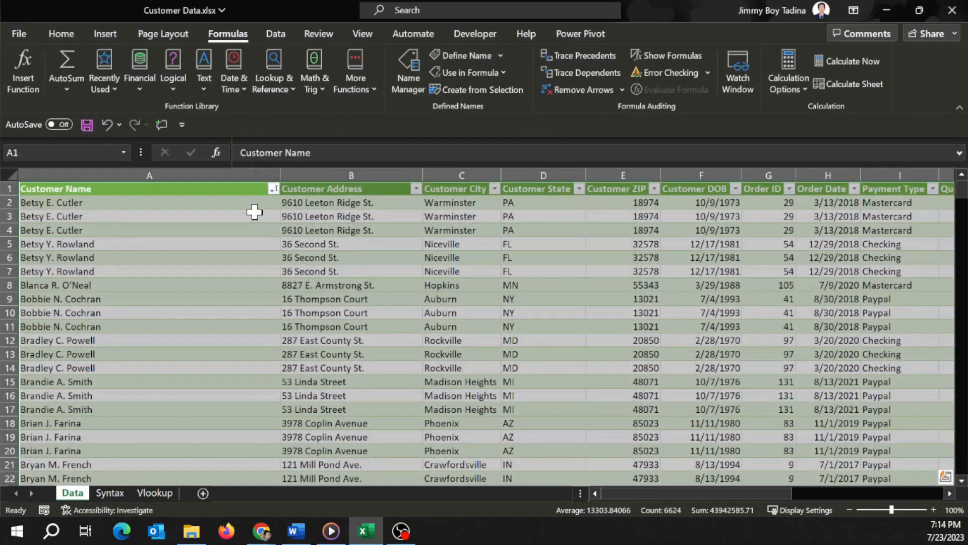
key(ctrl+Page_Down)
key(ctrl+Page_Down)
- Replace the customer name in C6 of the Vlookup sheet with the nonexistent name xxxf
key(Left)
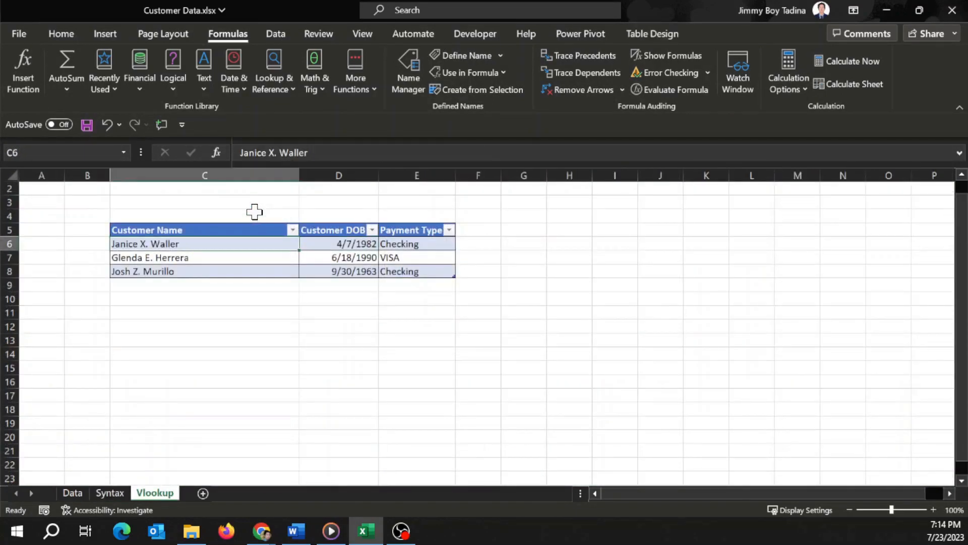
text(xxxf)
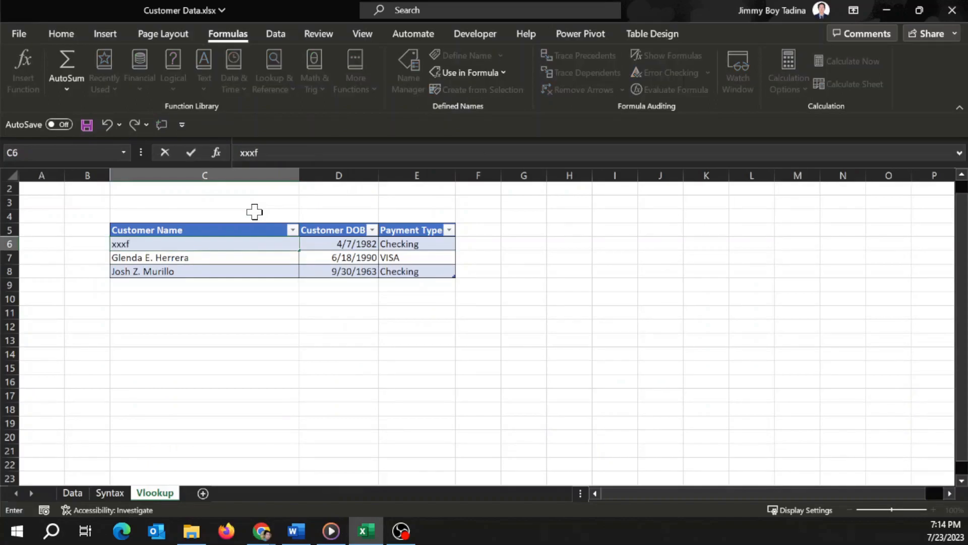
key(Return)
- Wrap the existing VLOOKUP in the Customer DOB formula in D6 with an IFERROR function, using it as the value argument
key(Up)
key(Right)
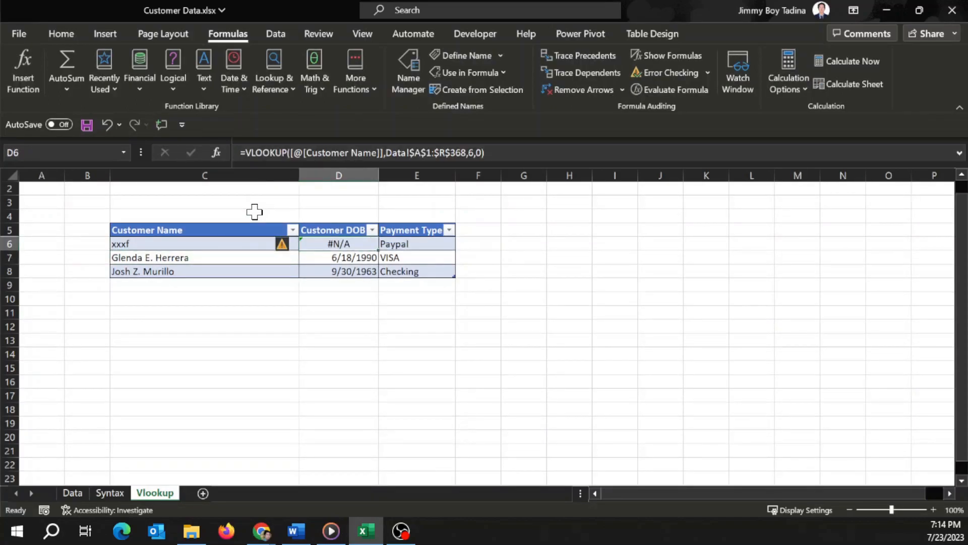
click(244, 152)
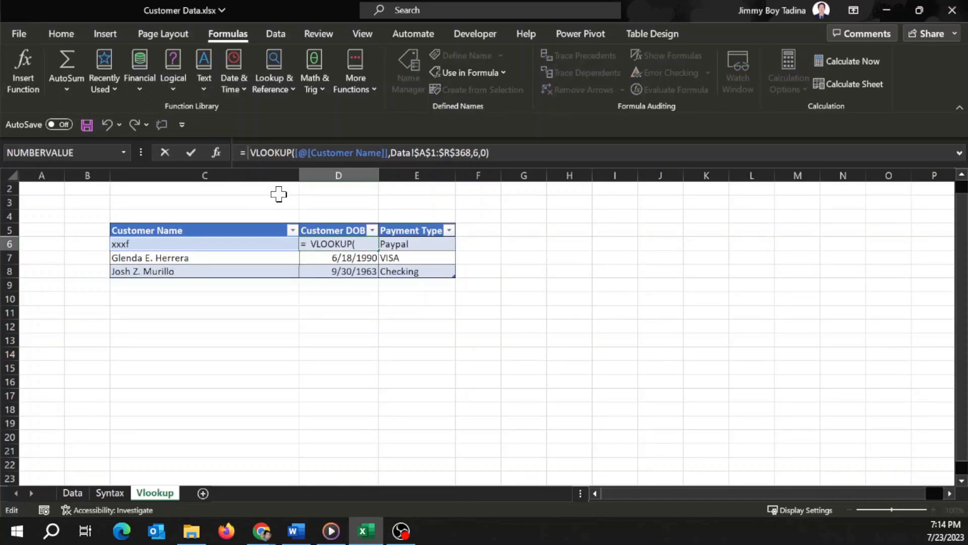
text(iferr)
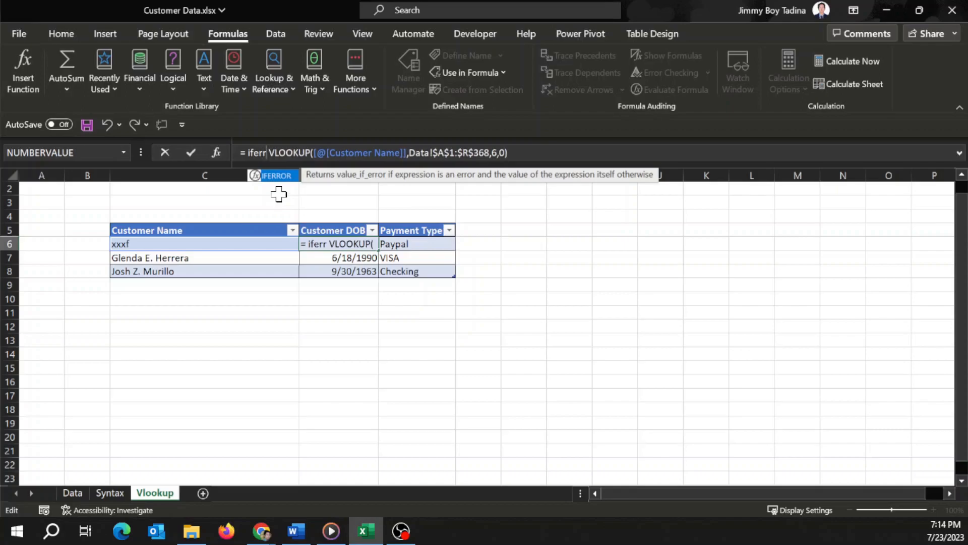
text(or)
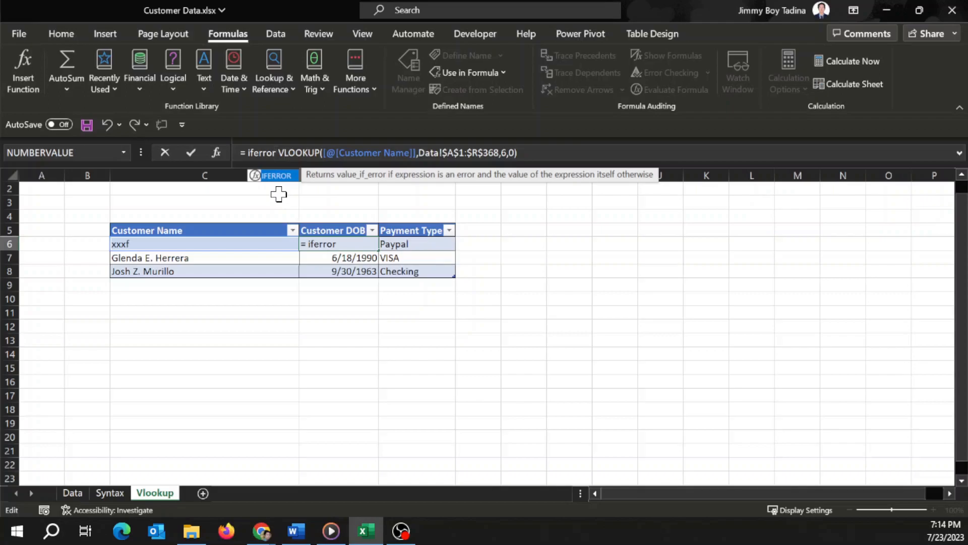
text(()
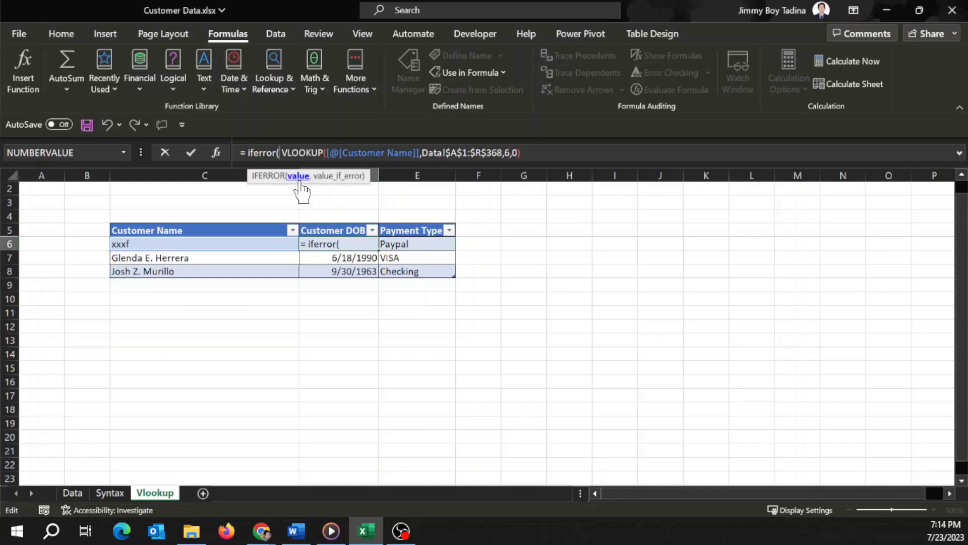
click(530, 154)
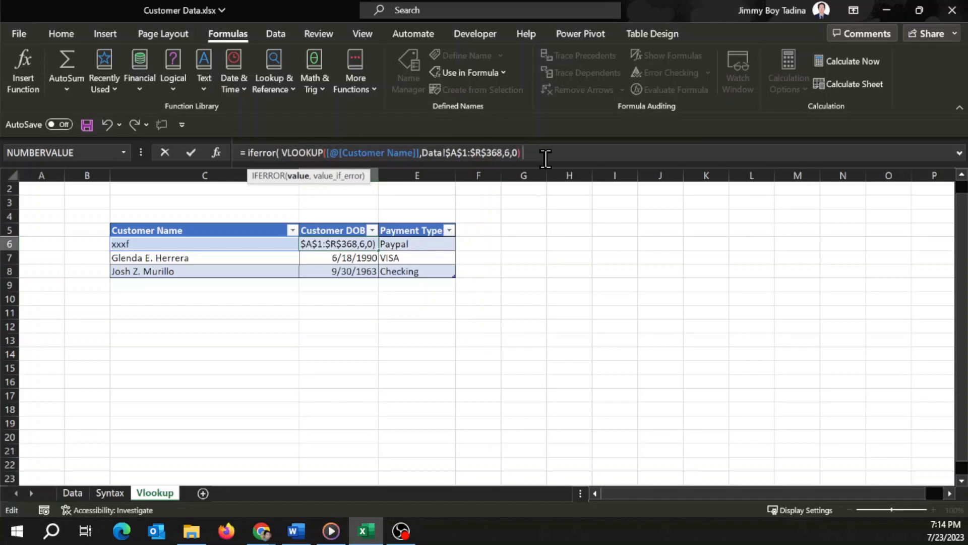
- Set the value_if_error argument of the IFERROR formula in D6 to "not found" and enter the formula
text(,)
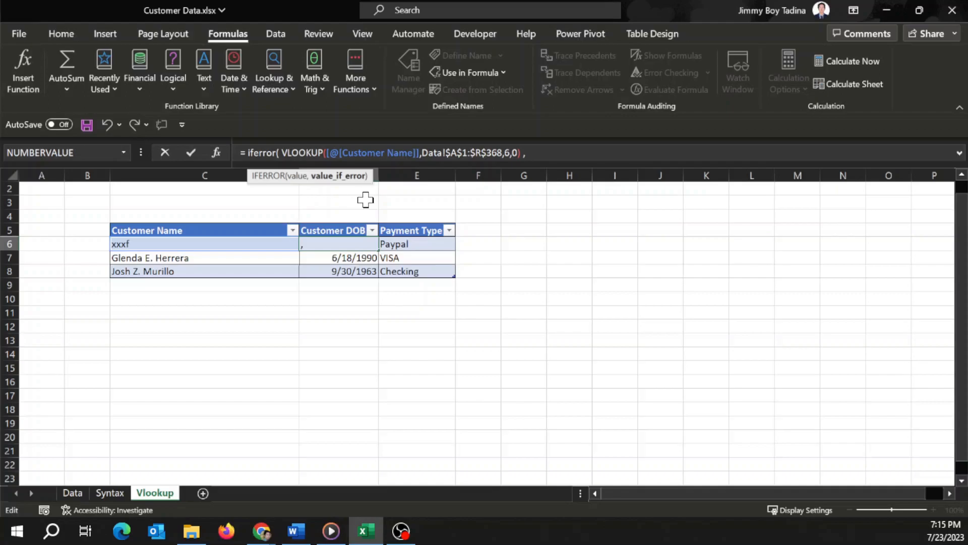
text("")
text(")
key(BackSpace)
key(BackSpace)
key(BackSpace)
text("not found")
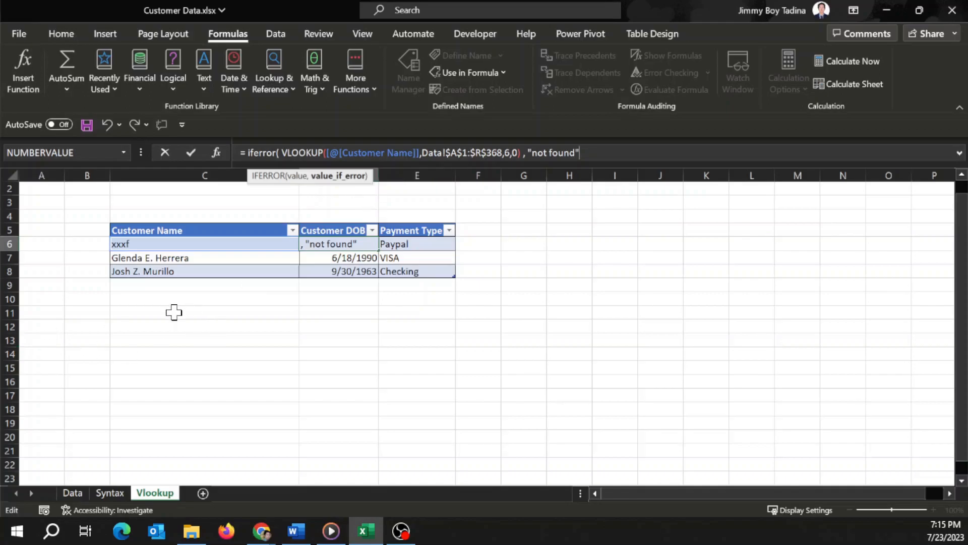
text())
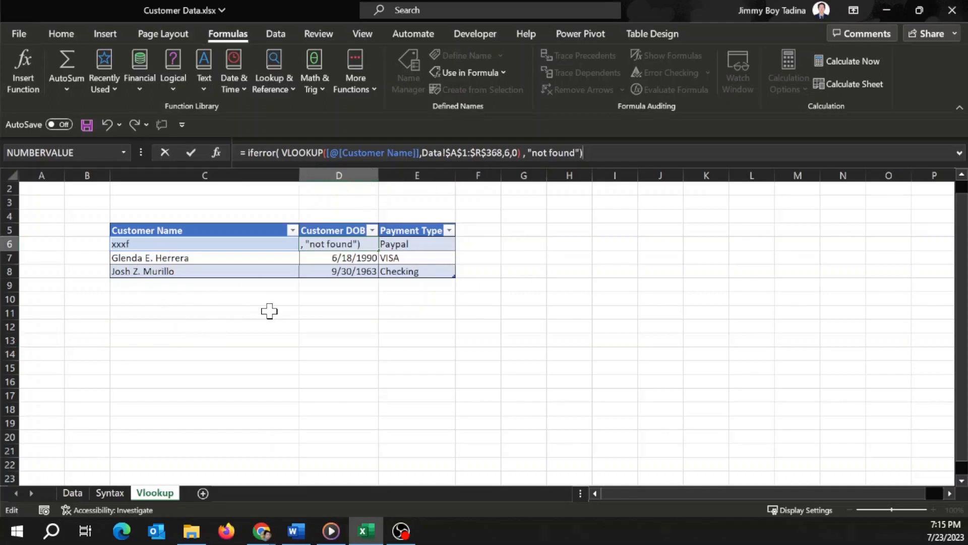
key(Return)
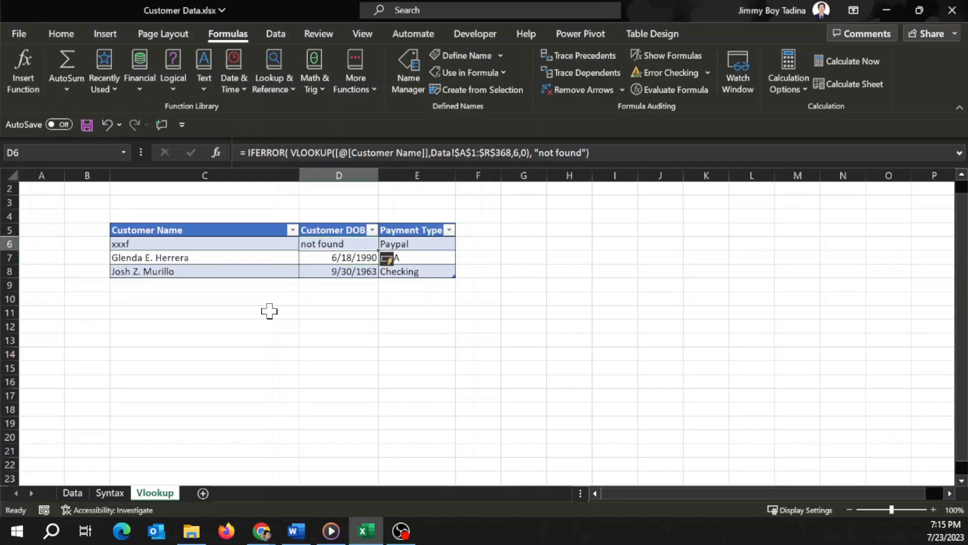
- Compare the Customer DOB formula in D6 with the Payment Type formula in E6, examining the arguments of the latter
key(Right)
key(Left)
key(Right)
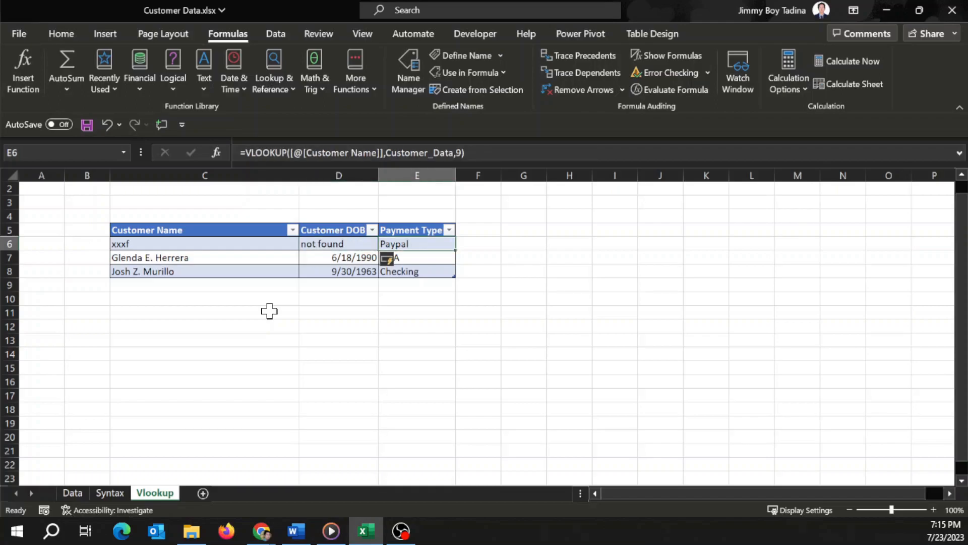
key(Left)
key(Right)
key(F2)
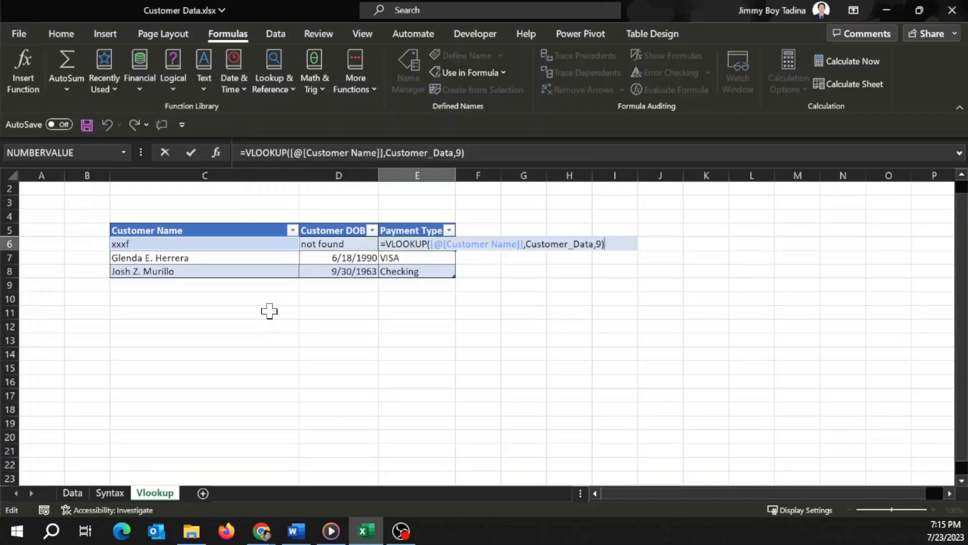
key(ctrl+Return)
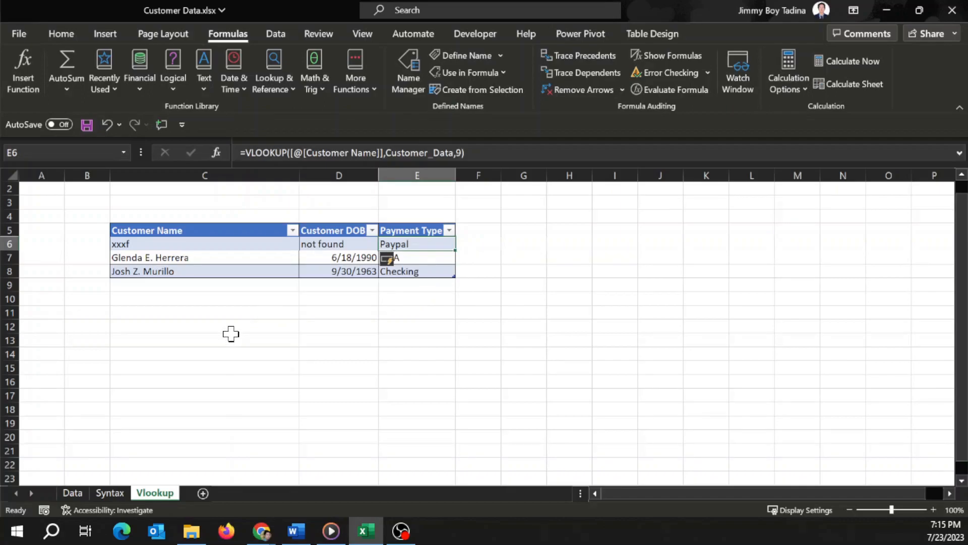
- Reselect the customer name in C6 as the lookup_value of the Payment Type VLOOKUP in E6 and recheck both formulas
click(292, 152)
drag(362, 156, 383, 157)
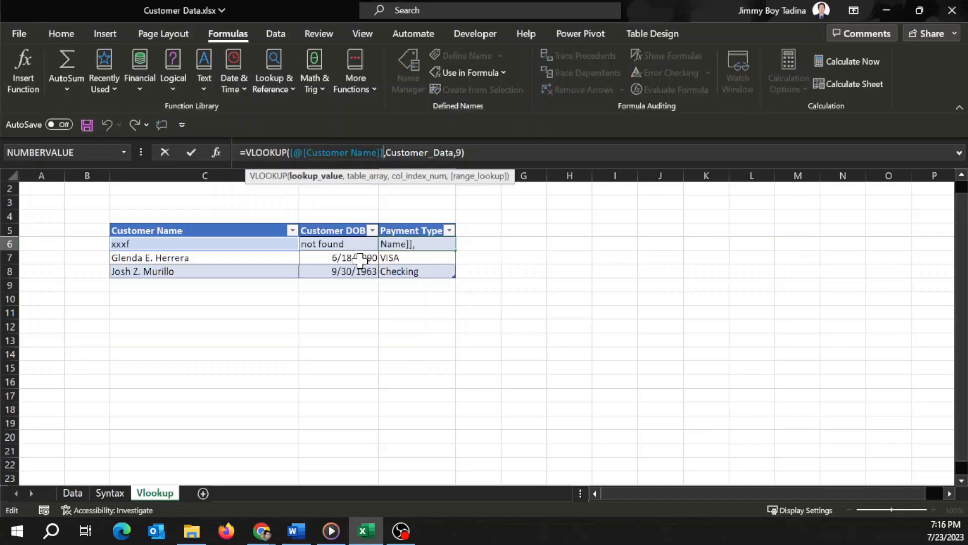
key(BackSpace)
click(151, 249)
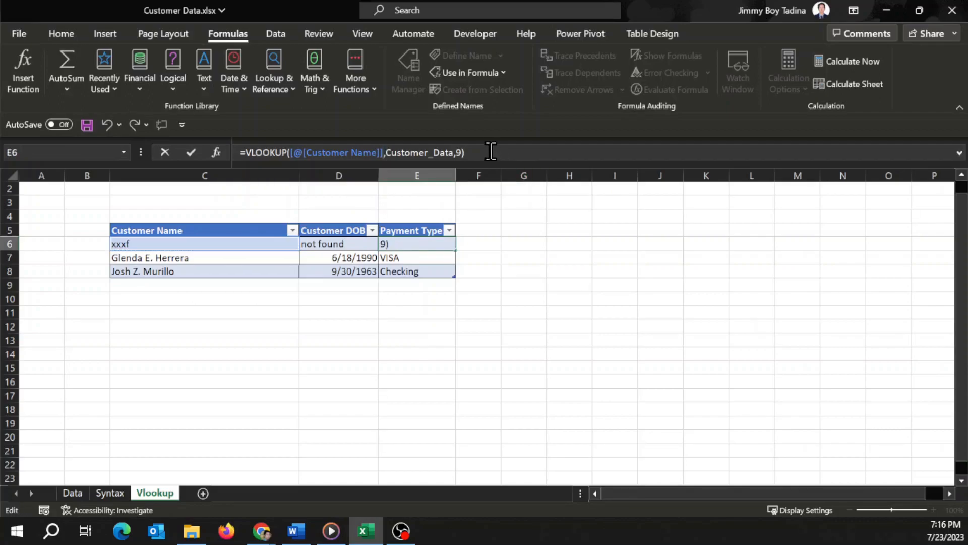
key(Return)
key(Up)
key(Left)
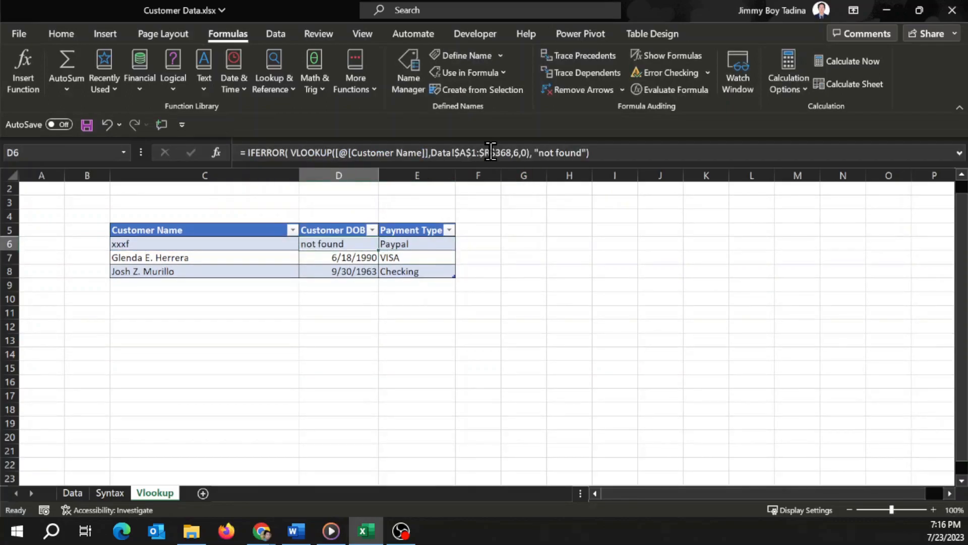
key(Right)
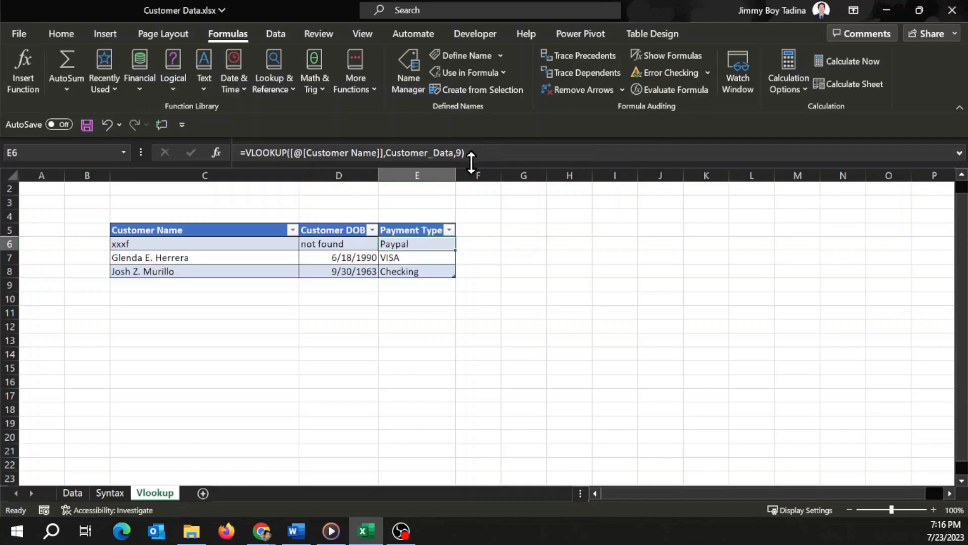
- Re-enter the Payment Type formula in E6 as a VLOOKUP of the customer name in C6, using Customer_Data and column 9, without range_lookup
click(352, 244)
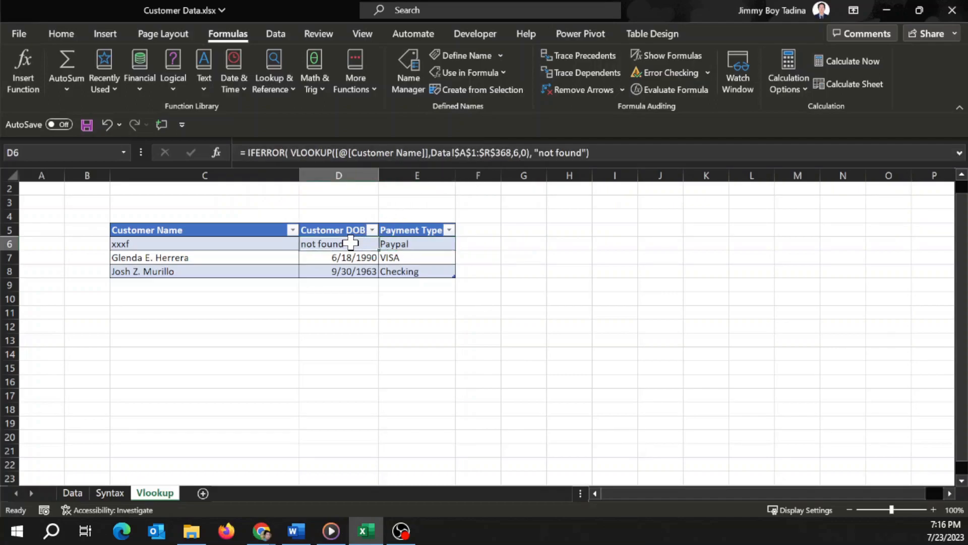
click(227, 244)
click(386, 244)
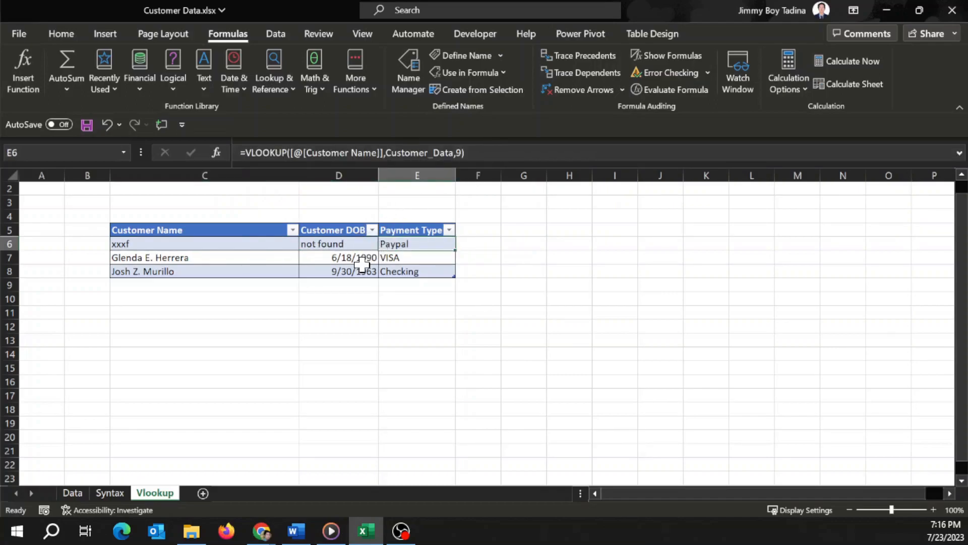
text(=vlookup()
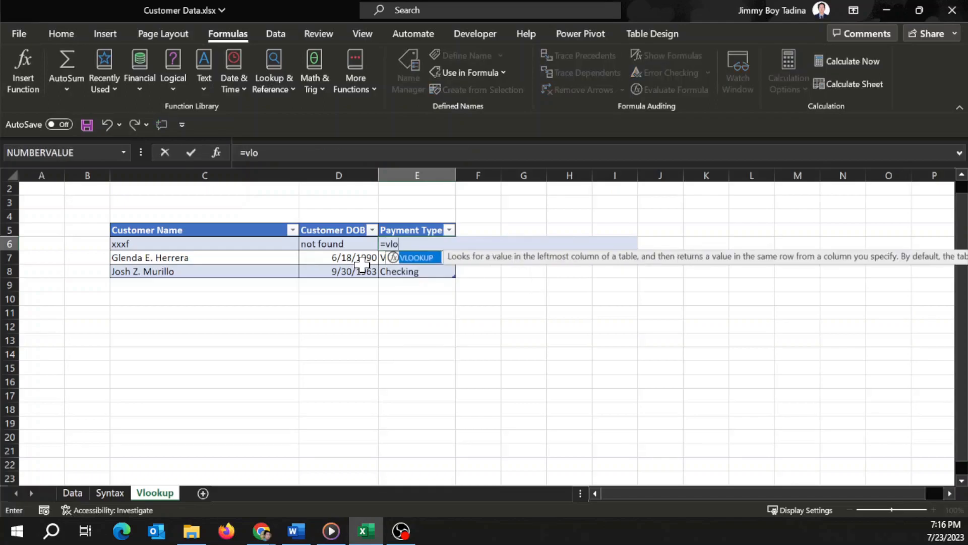
click(215, 246)
text(,)
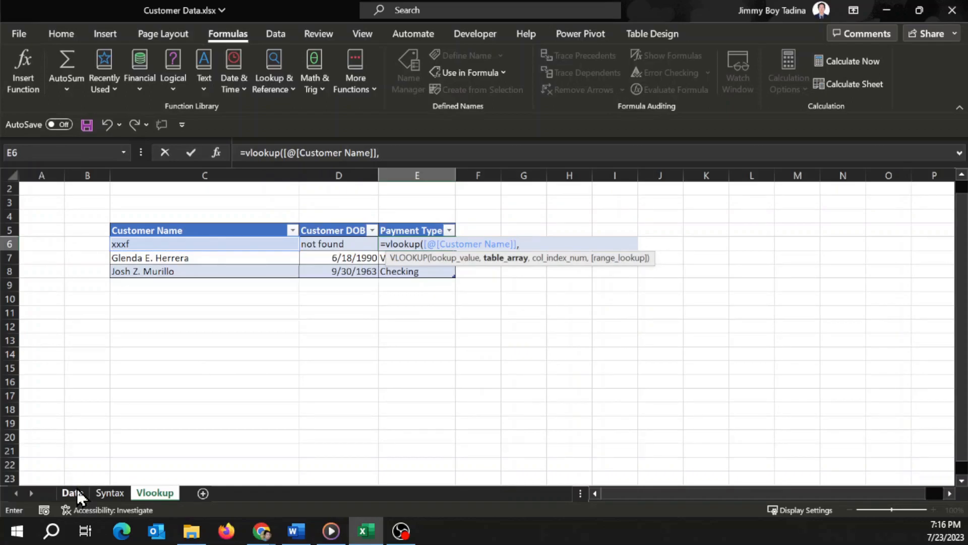
text(custom)
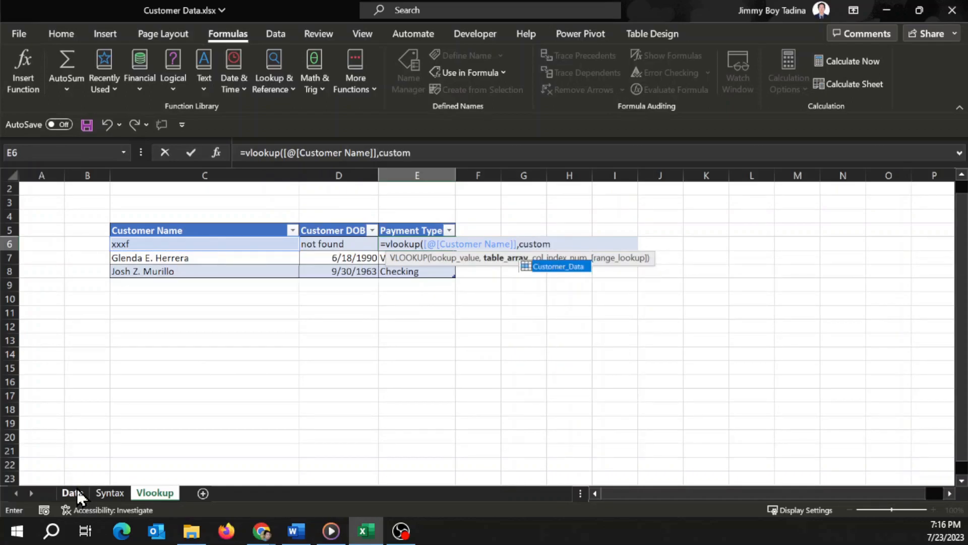
key(Tab)
text(,)
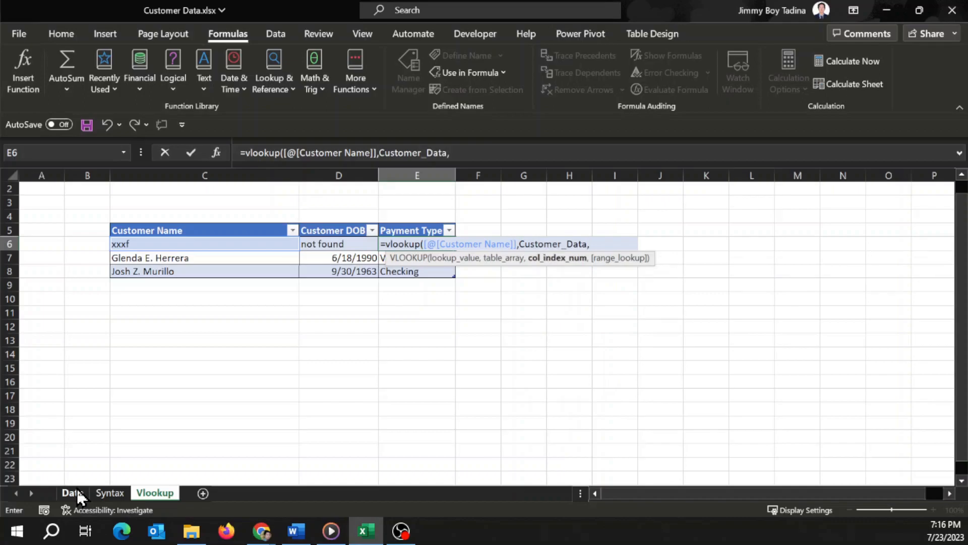
text(9)
key(Return)
key(Up)
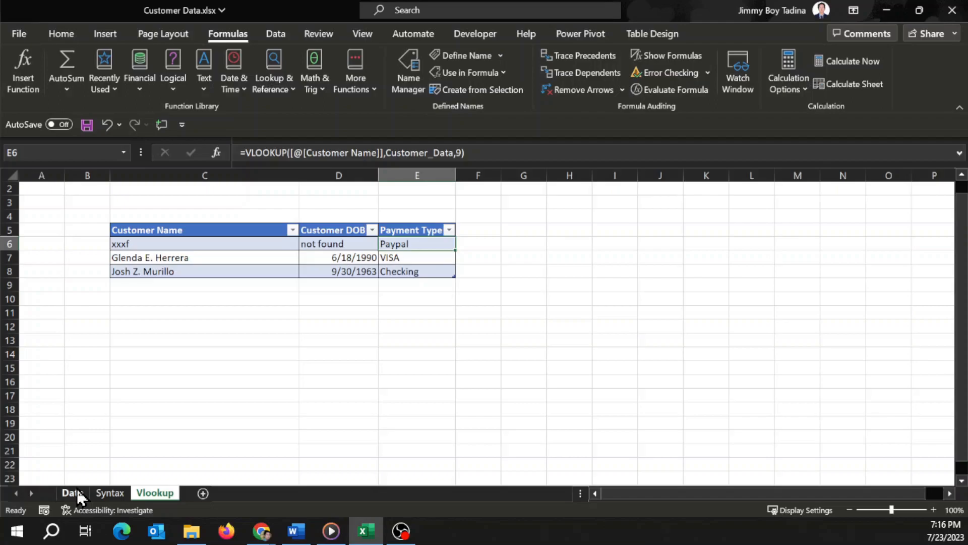
- Search the Customer Name column of the Data sheet for "xxf" and return to the Vlookup sheet
key(Left)
key(Left)
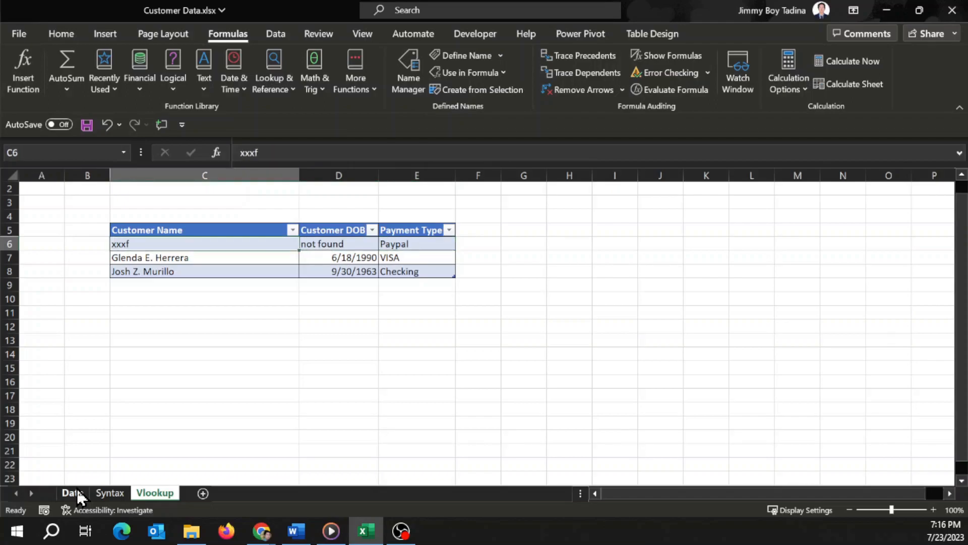
key(ctrl+Page_Up)
key(ctrl+Page_Up)
key(Down)
key(ctrl+space)
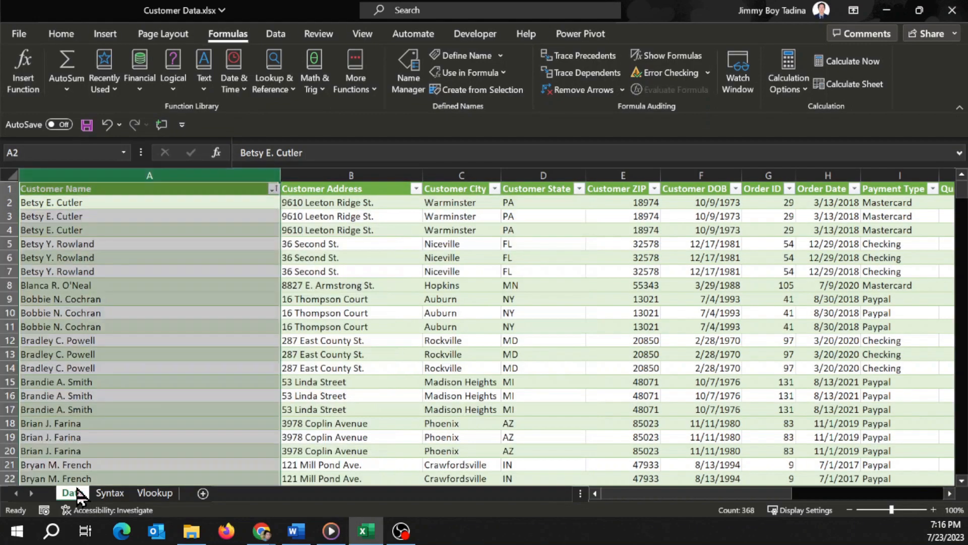
key(ctrl+f)
text(xxf)
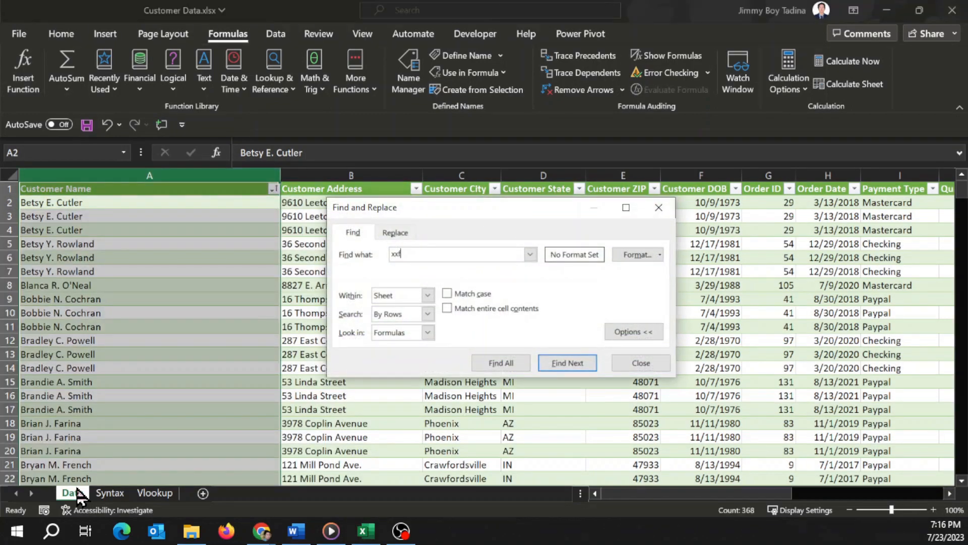
key(Return)
key(Return)
key(Escape)
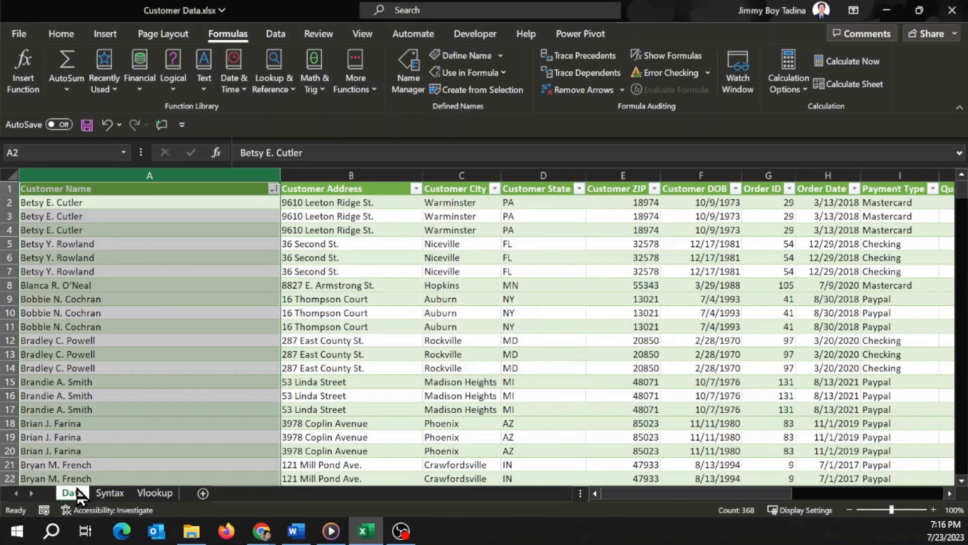
key(ctrl+Page_Down)
key(ctrl+Page_Down)
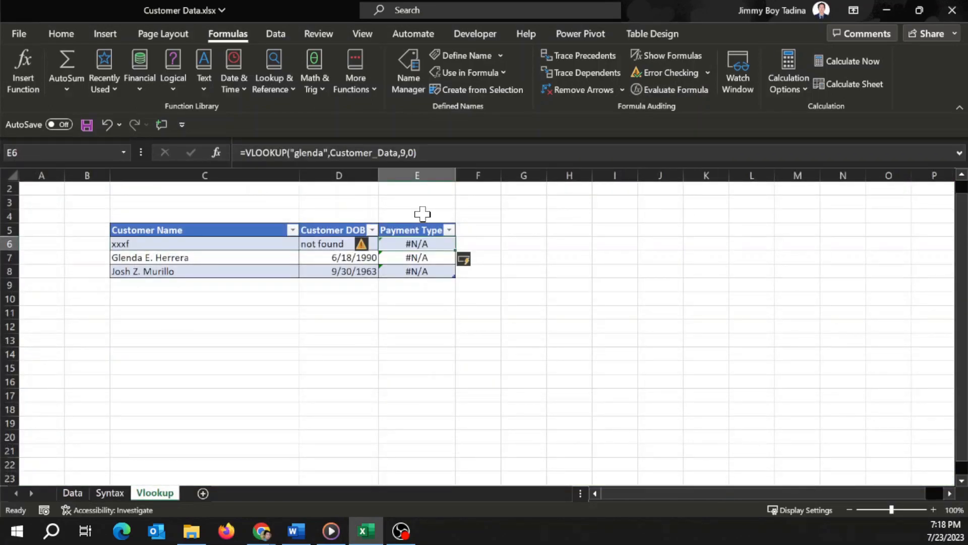
- Change the range_lookup argument of the Payment Type VLOOKUP in E6 to false for an exact match
key(Down)
key(Up)
key(Left)
key(Right)
click(408, 152)
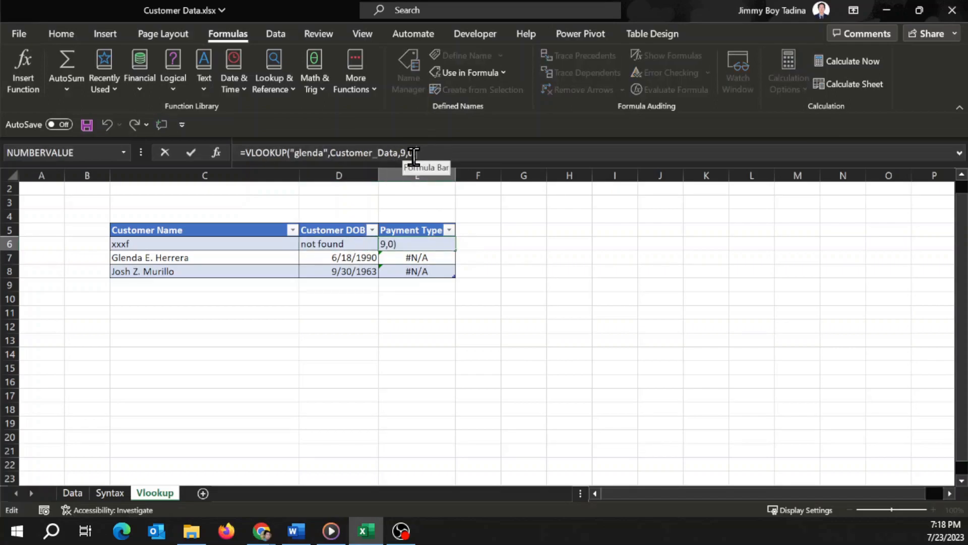
key(Left)
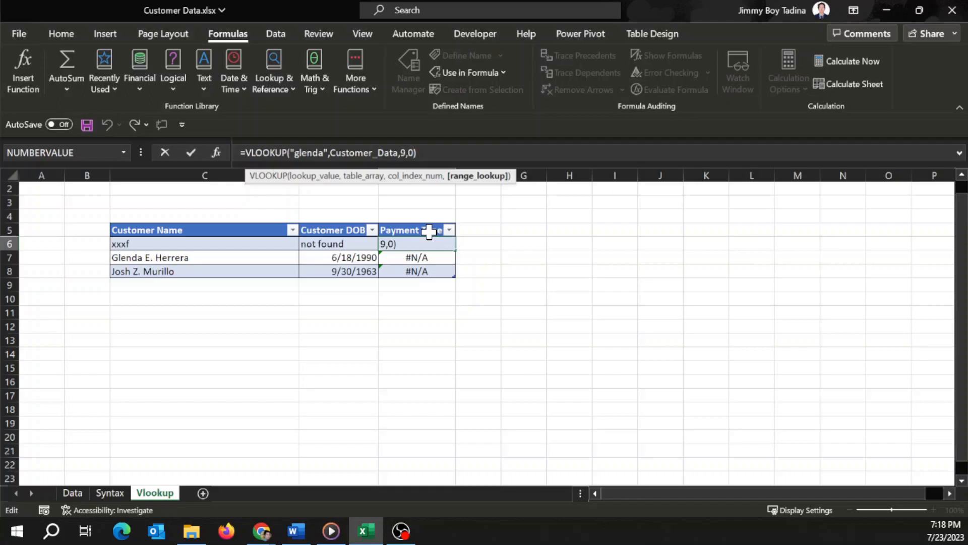
key(BackSpace)
text(false)
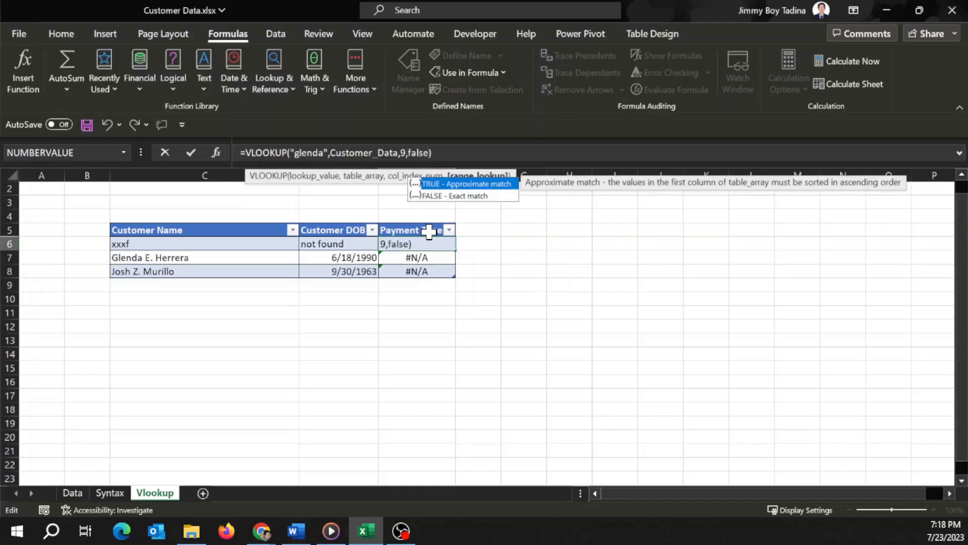
- Replace the quoted name in the E6 VLOOKUP with a reference to the customer name in C6 and enter the formula
click(325, 153)
double_click(307, 152)
key(BackSpace)
key(BackSpace)
key(BackSpace)
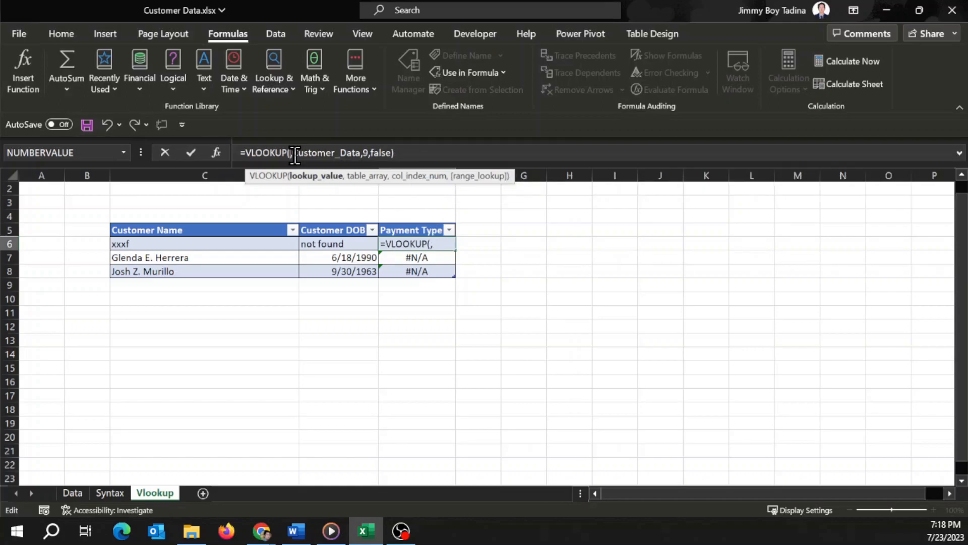
click(238, 244)
key(Return)
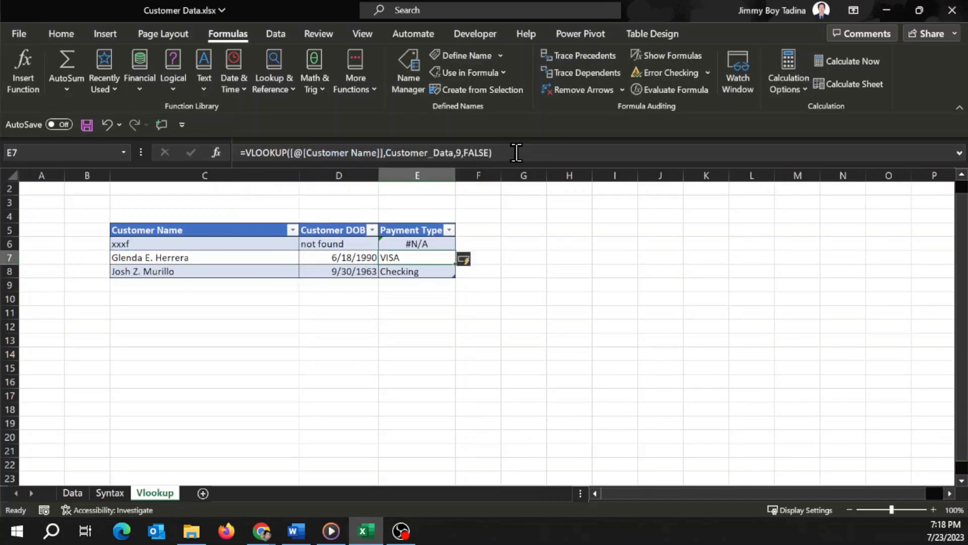
- Wrap the Payment Type VLOOKUP in E6 with an IFERROR function, using it as the value argument
key(Up)
key(shift+Down)
key(shift+Down)
key(Up)
key(Down)
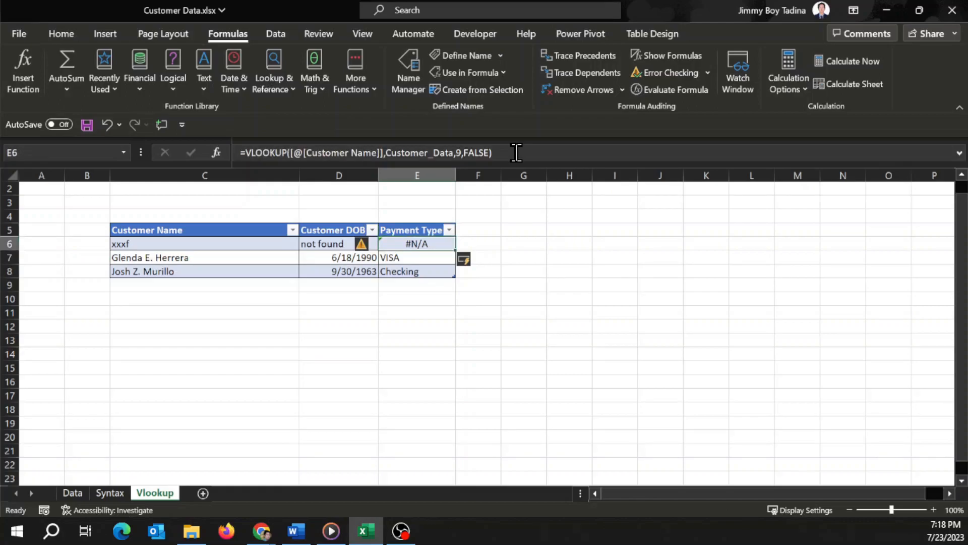
click(244, 153)
text(if)
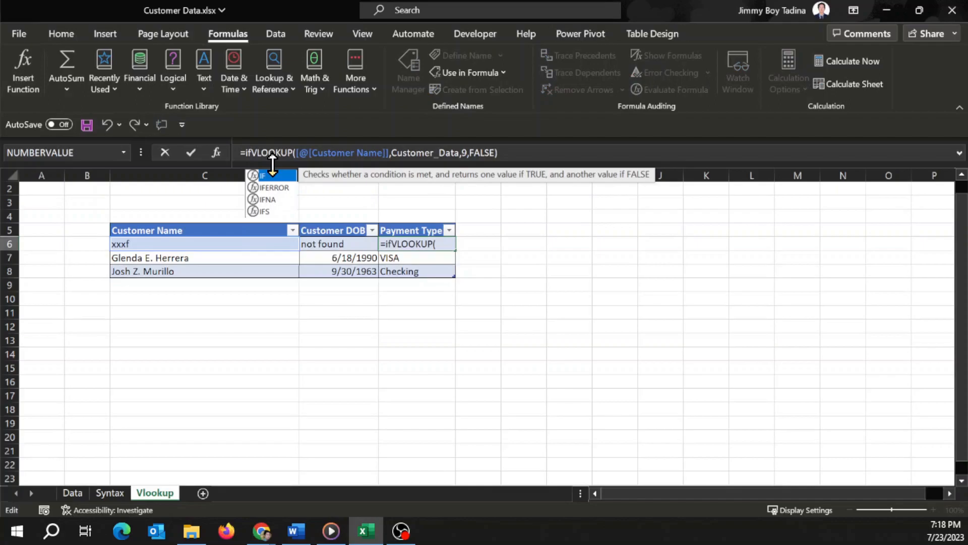
text(error)
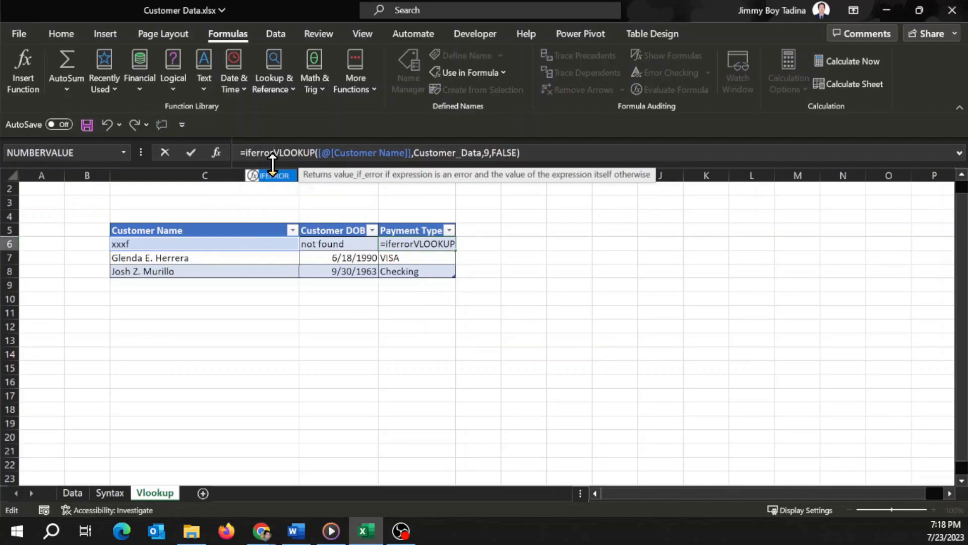
text(()
key(End)
text(,)
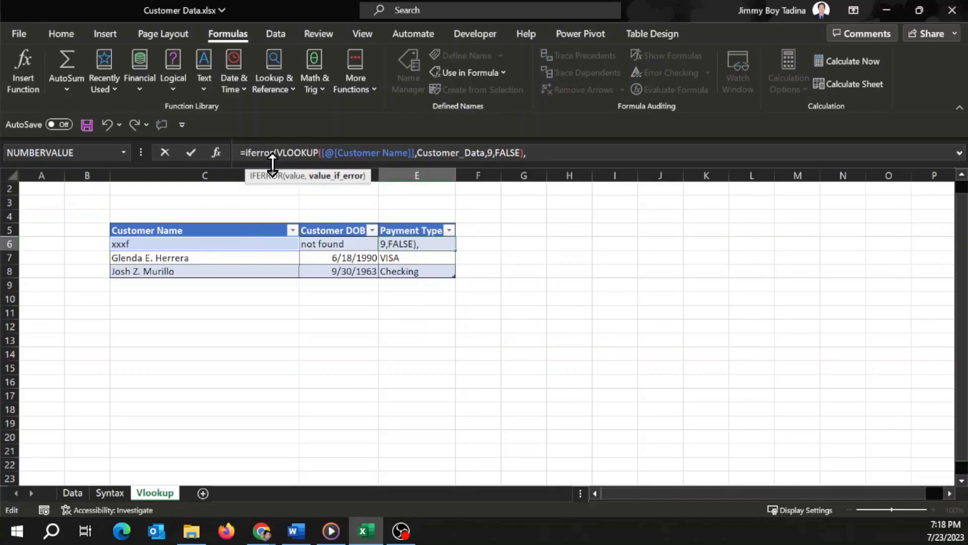
- Set the value_if_error argument of the E6 formula to "not found" and enter the formula
text("not found)
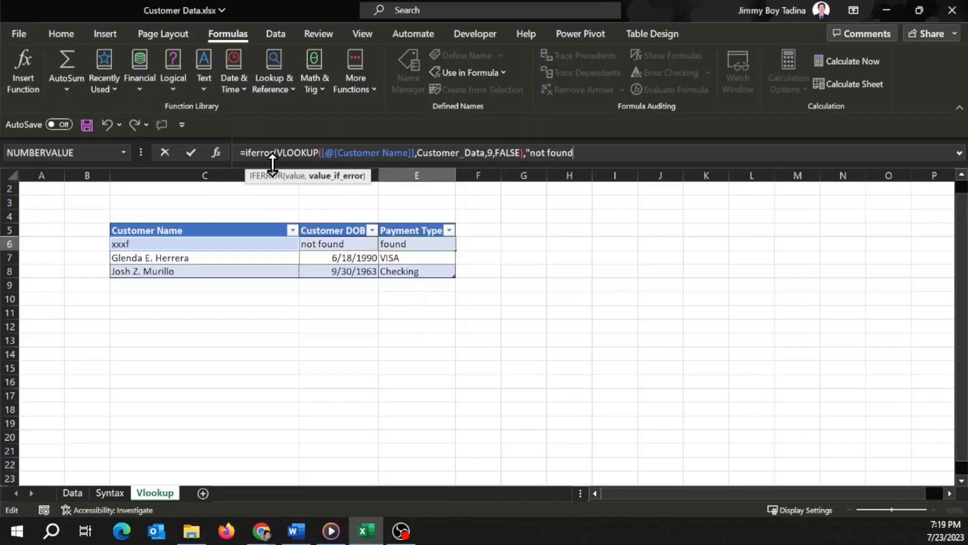
text("))
key(Return)
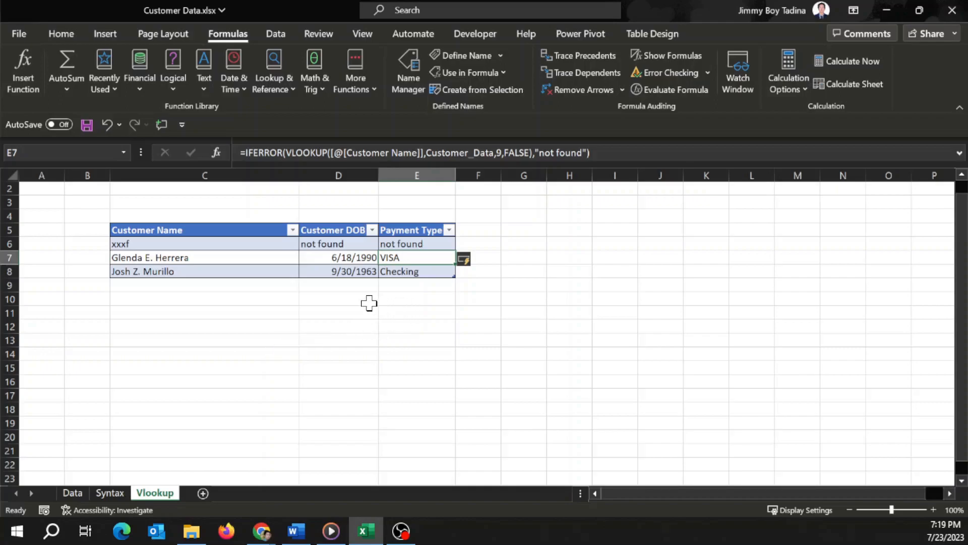
- Examine the customer names in C6 and C7 and the lookup_value argument of the Customer DOB formula in D6
click(204, 246)
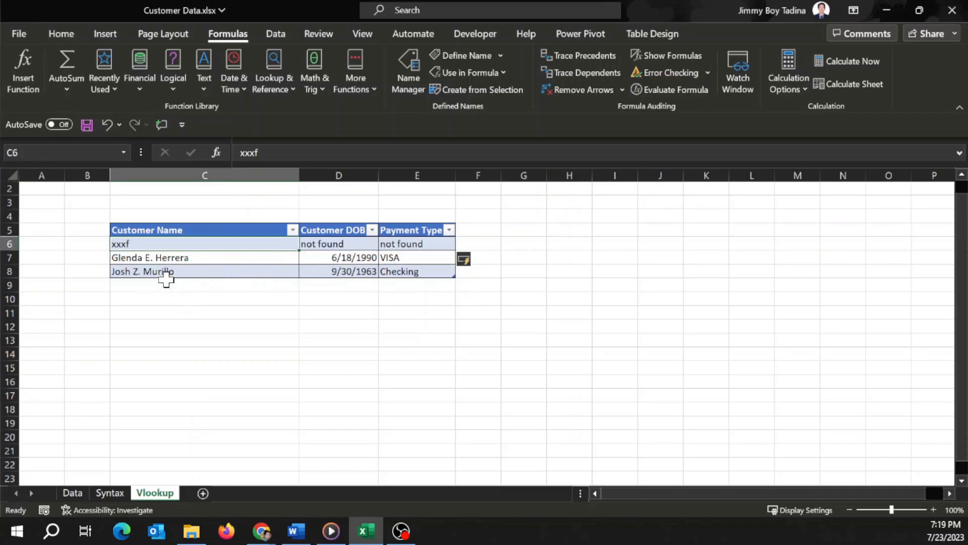
click(184, 258)
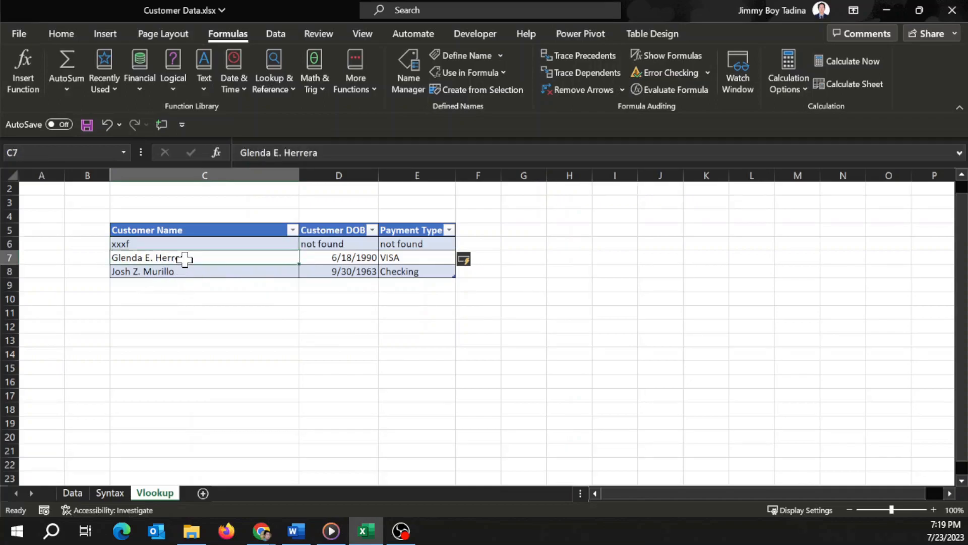
click(321, 243)
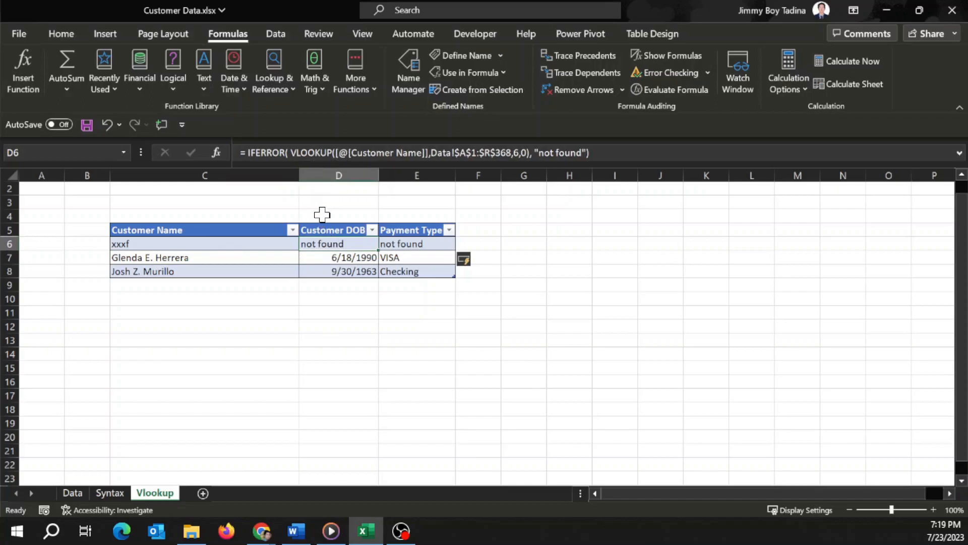
drag(337, 152, 424, 155)
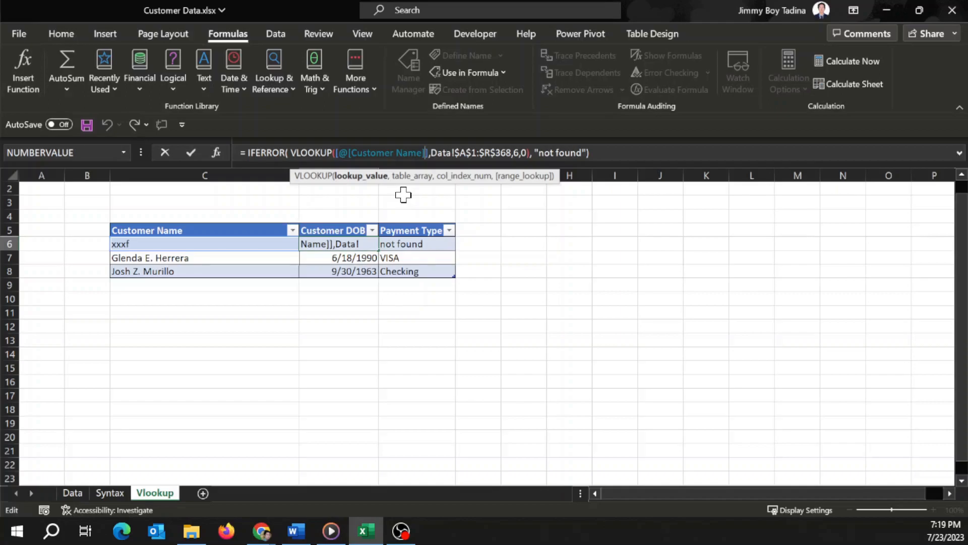
click(348, 334)
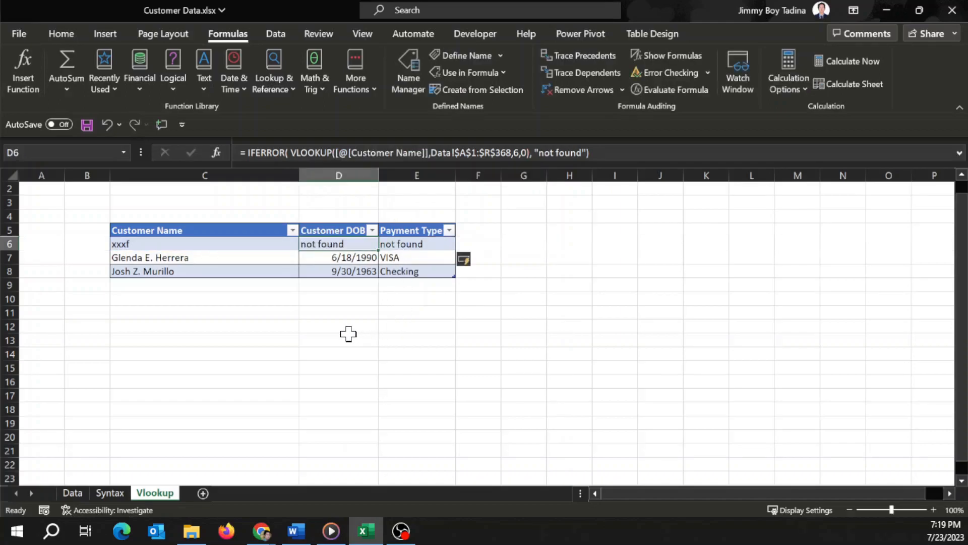
click(338, 244)
click(550, 241)
text(=x)
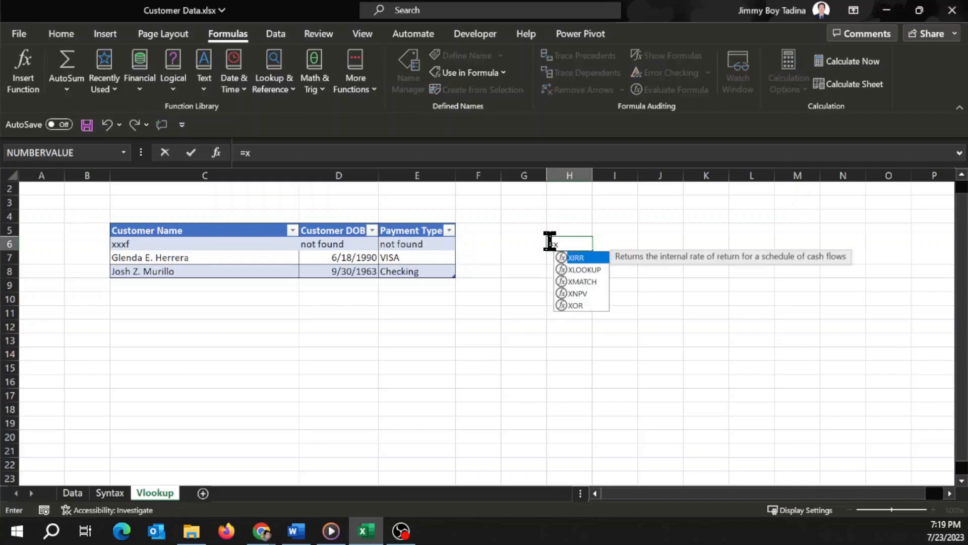
text(lookup()
key(BackSpace)
key(BackSpace)
key(BackSpace)
key(BackSpace)
key(BackSpace)
key(BackSpace)
key(BackSpace)
key(BackSpace)
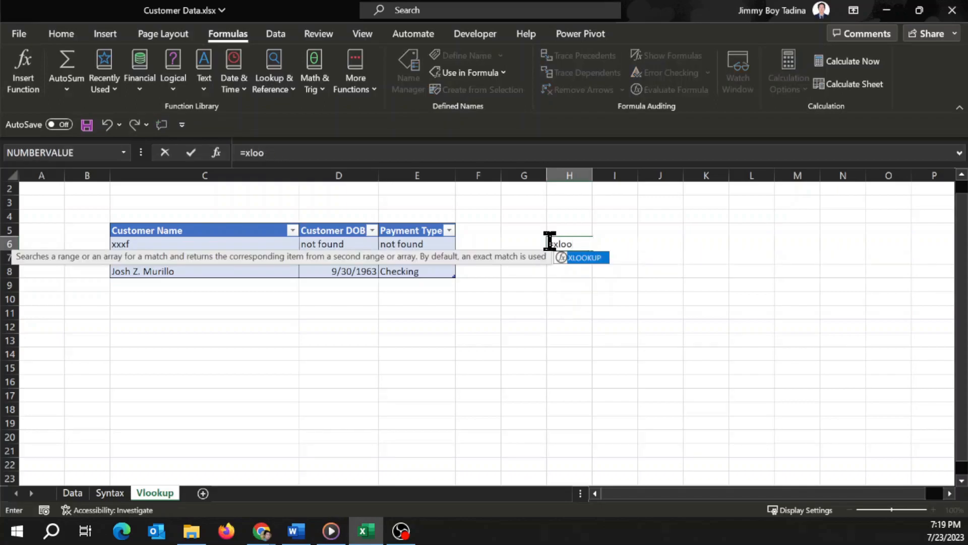
- Start a VLOOKUP formula in H6 and display its argument list
text(v)
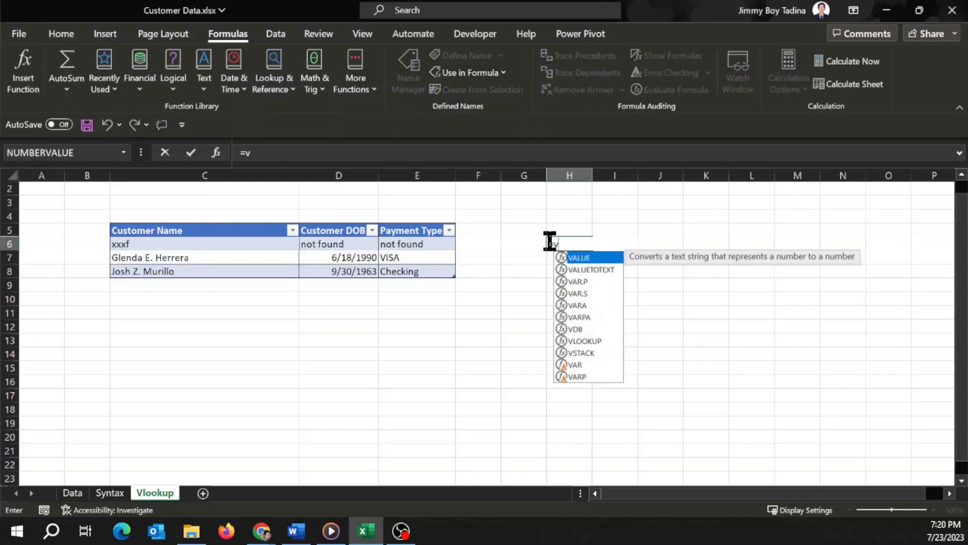
key(BackSpace)
key(BackSpace)
text(v)
key(BackSpace)
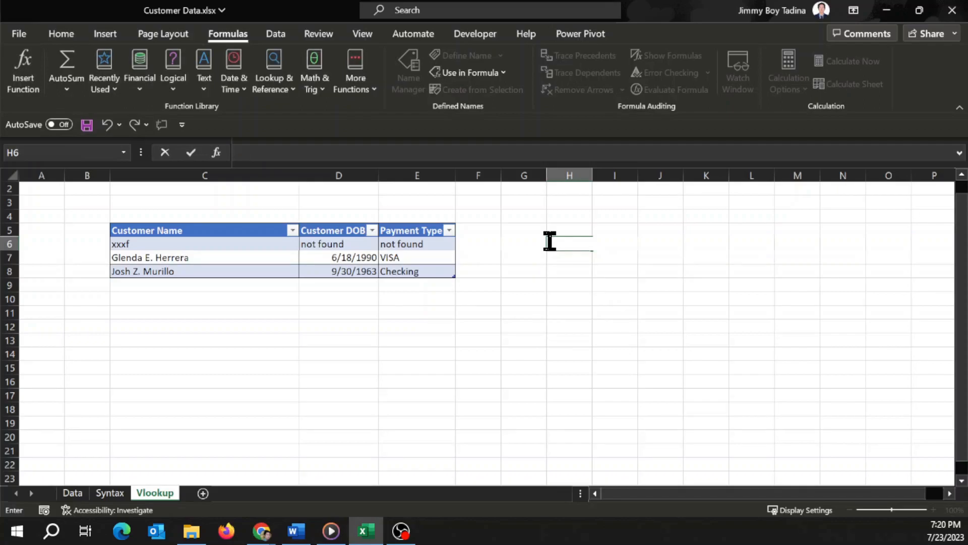
text(=vlookup()
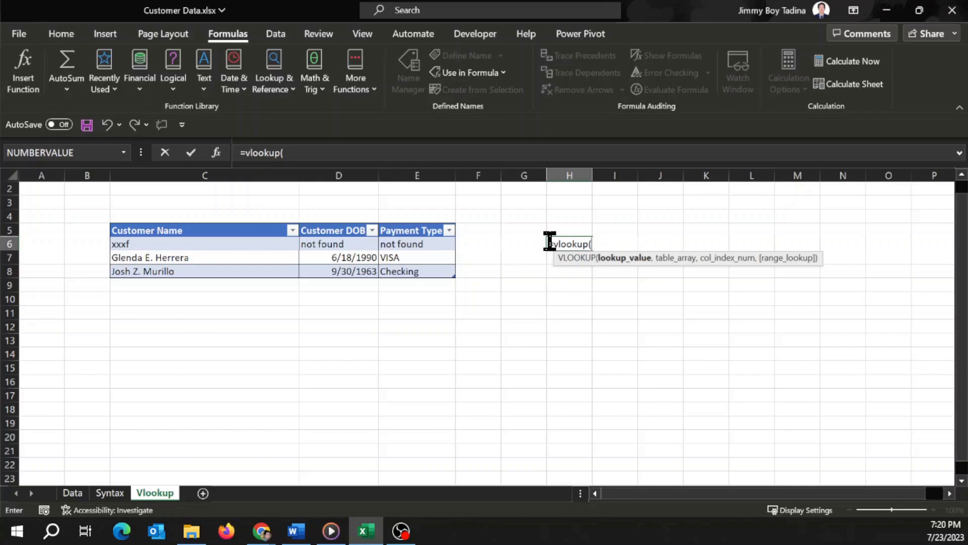
key(Left)
key(Left)
key(Left)
key(Left)
key(Left)
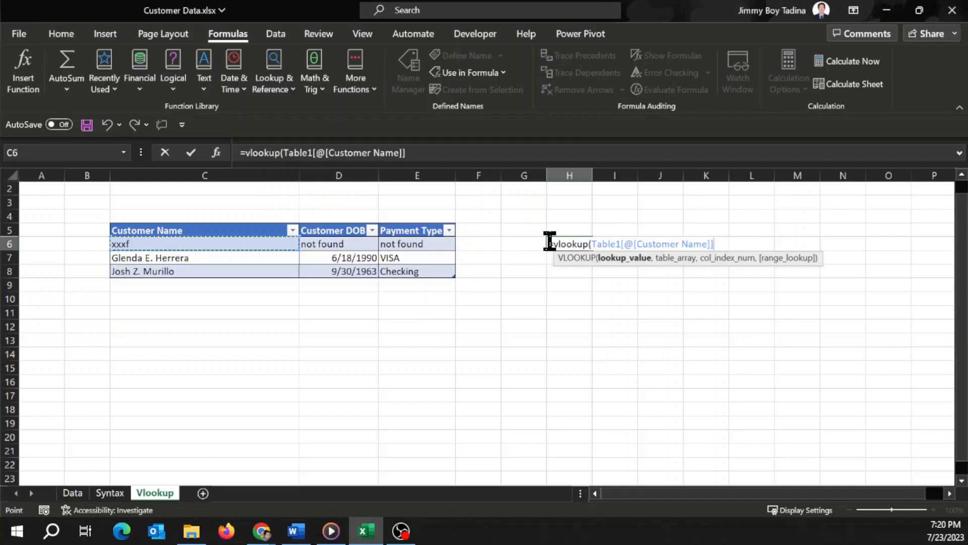
key(BackSpace)
key(BackSpace)
key(BackSpace)
key(BackSpace)
key(BackSpace)
key(BackSpace)
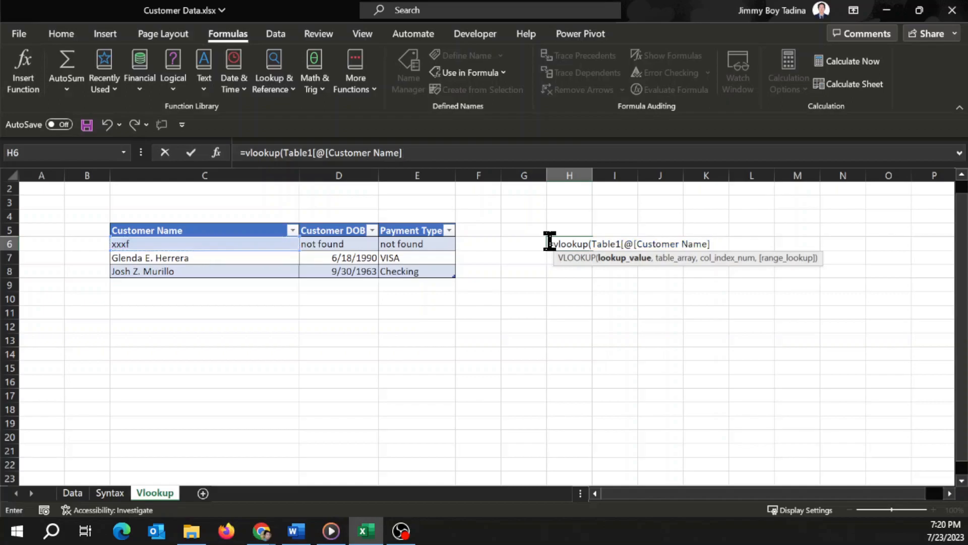
key(BackSpace)
key(BackSpace)
key(BackSpace)
key(BackSpace)
key(BackSpace)
key(BackSpace)
key(BackSpace)
key(BackSpace)
key(BackSpace)
key(BackSpace)
key(BackSpace)
key(BackSpace)
key(BackSpace)
key(BackSpace)
key(BackSpace)
key(BackSpace)
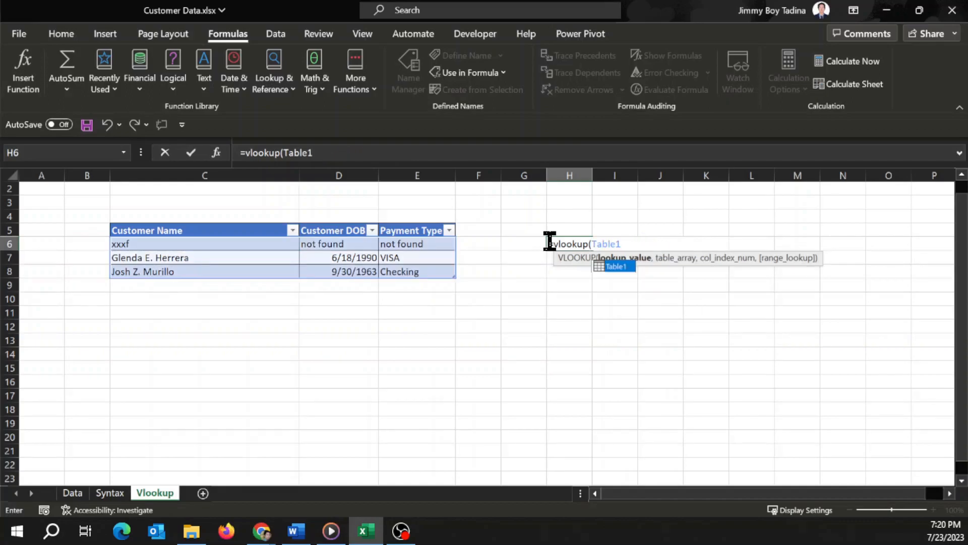
key(BackSpace)
- Enter C6 as the lookup value of the VLOOKUP in H6 and lock only its column, as $C6
text(c6)
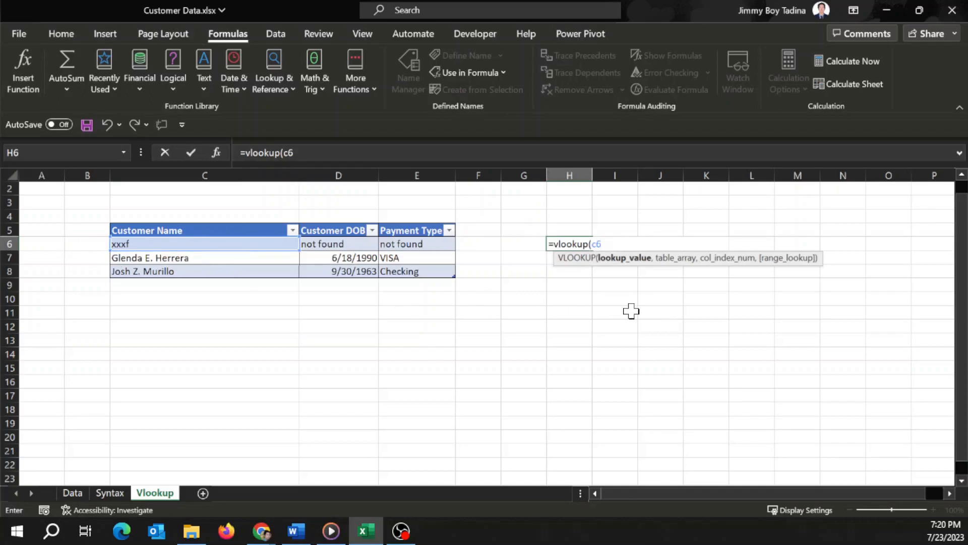
key(F4)
key(F4)
key(F4)
key(F4)
key(F4)
key(F4)
key(F4)
text(,)
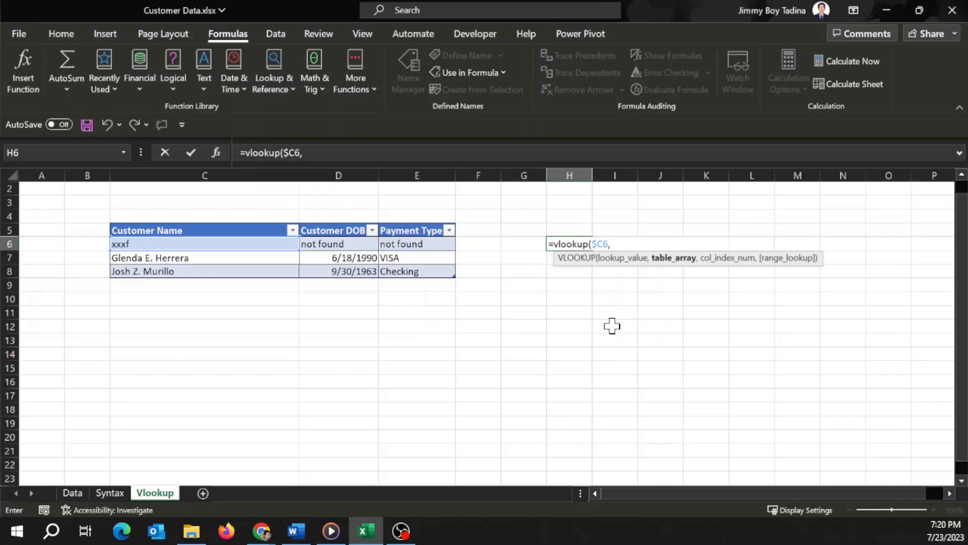
- Complete the VLOOKUP in H6 with Customer_Data as table array, column index 6 and range lookup 0
text(Customer_Data)
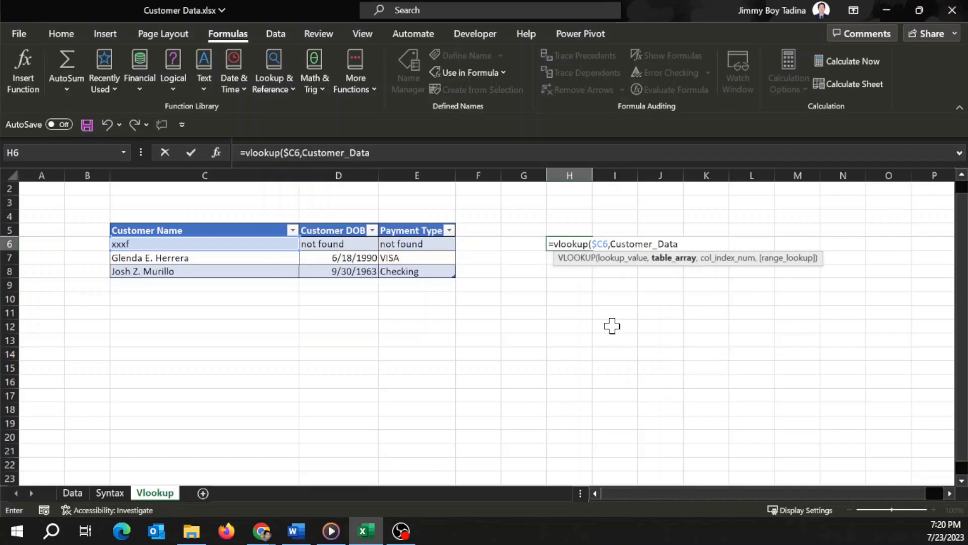
text(,6,)
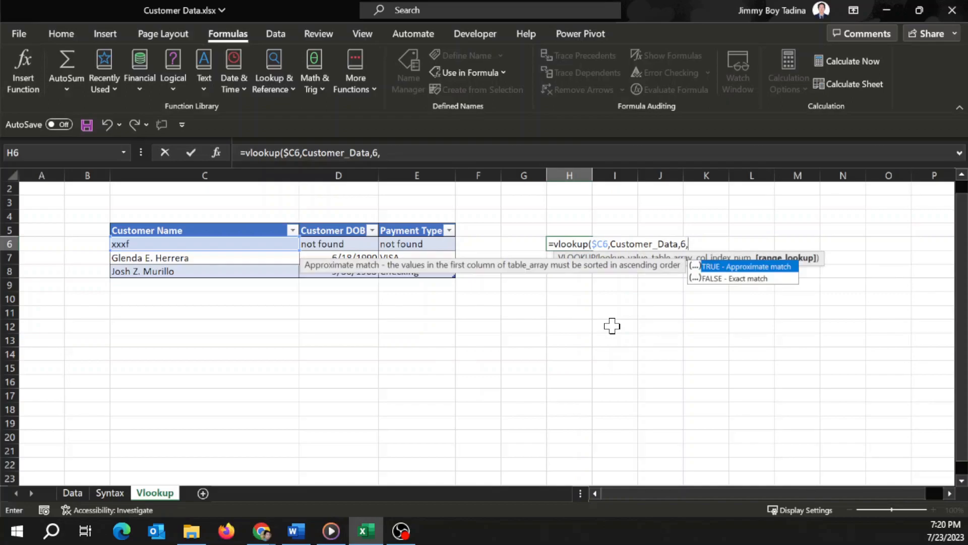
text(0))
key(Return)
key(Up)
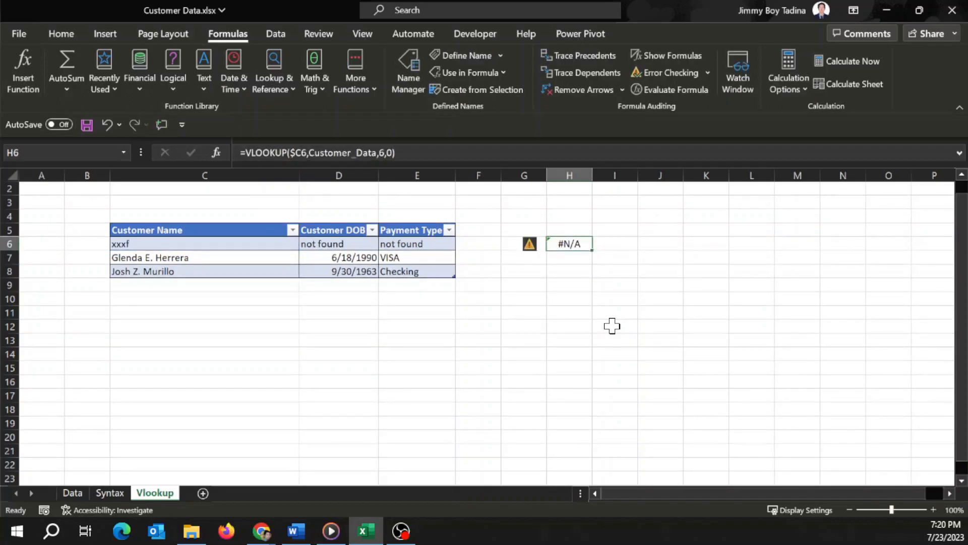
- Wrap the VLOOKUP in H6 in an IFERROR that returns "not found" on error
click(248, 154)
text(iferror()
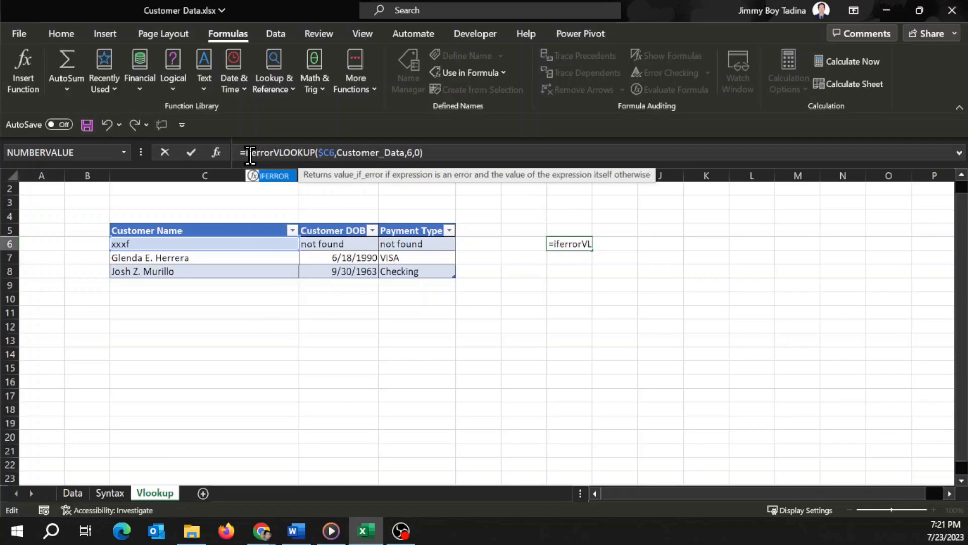
key(End)
text(,)
text("not)
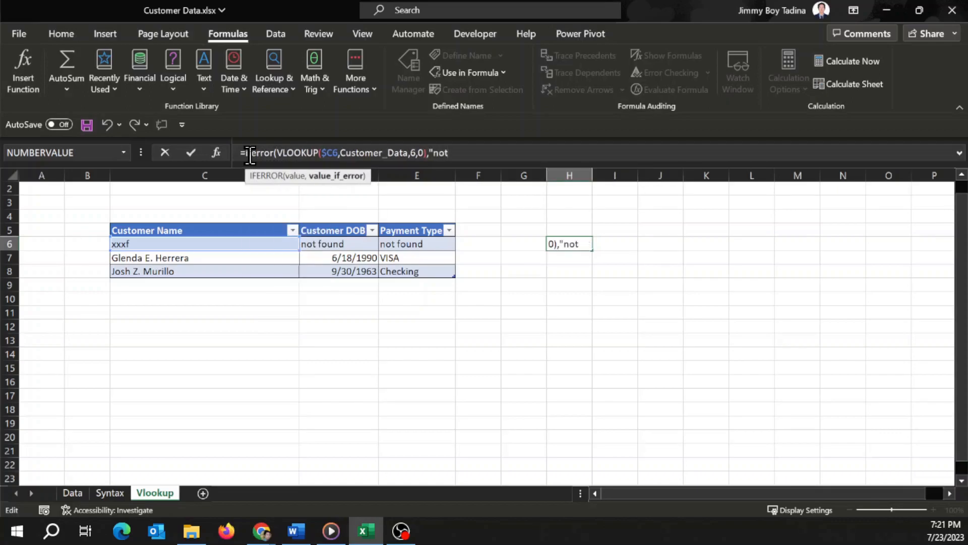
text( founbd")
key(BackSpace)
key(BackSpace)
key(BackSpace)
text(d")
key(Return)
key(Up)
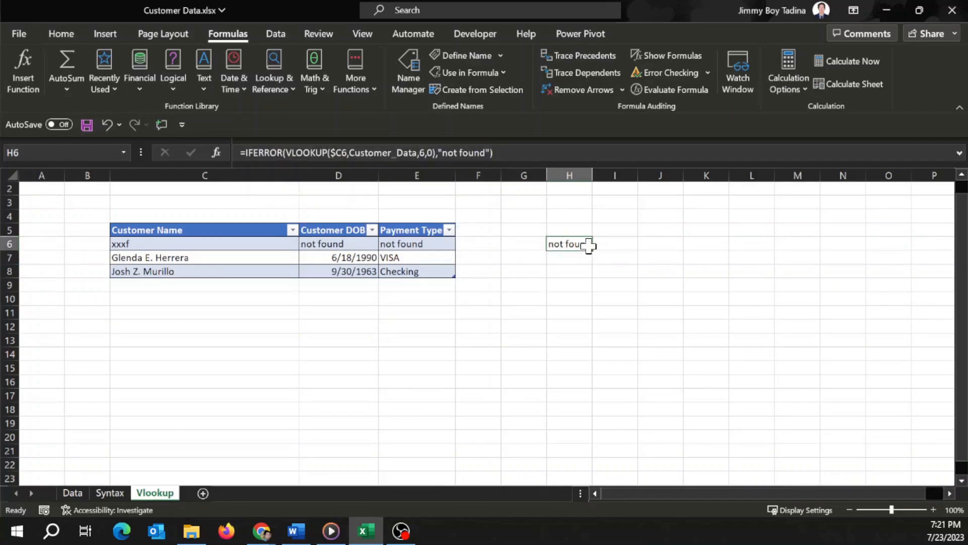
- Fill the H6 formula down to H8 and check the lookup reference in the original and the copy in H7
drag(591, 251, 588, 275)
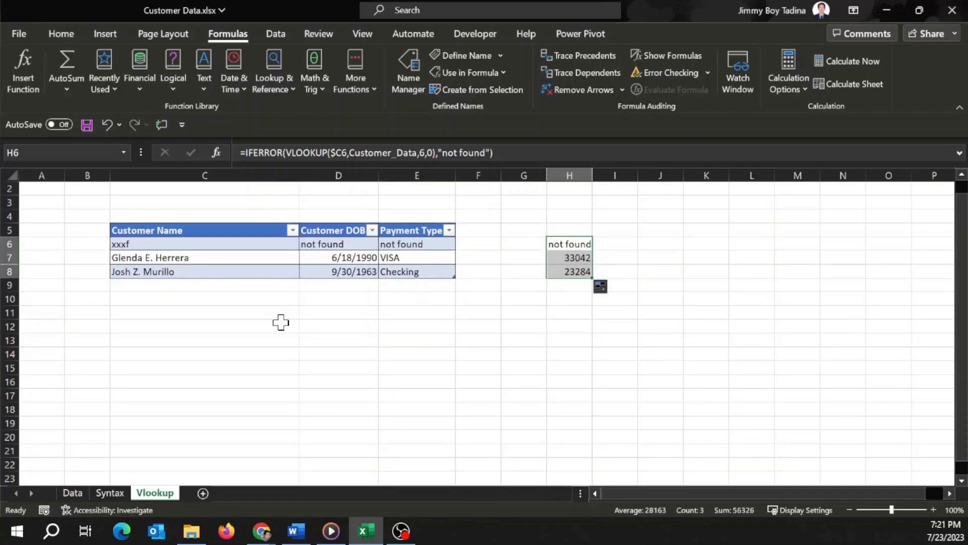
double_click(338, 154)
click(336, 156)
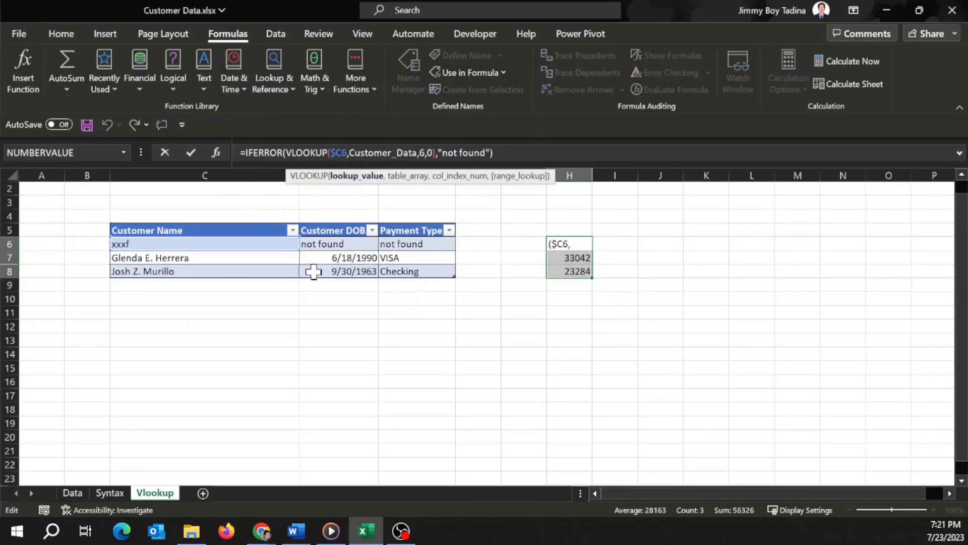
key(Return)
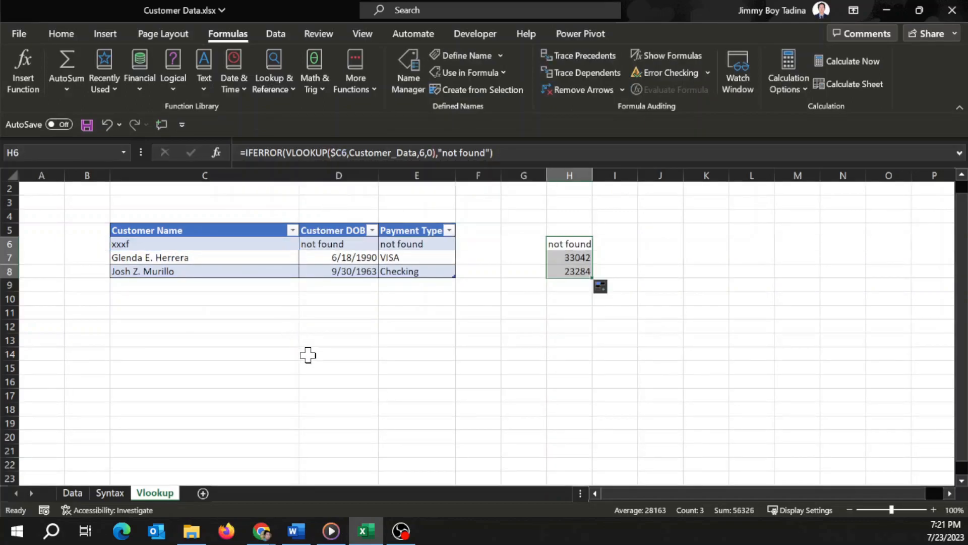
click(241, 371)
click(182, 245)
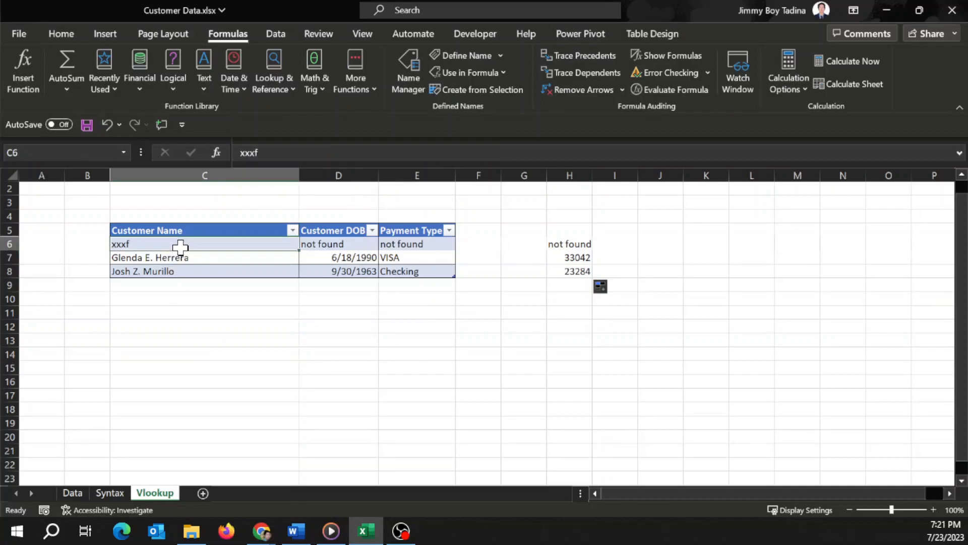
click(569, 259)
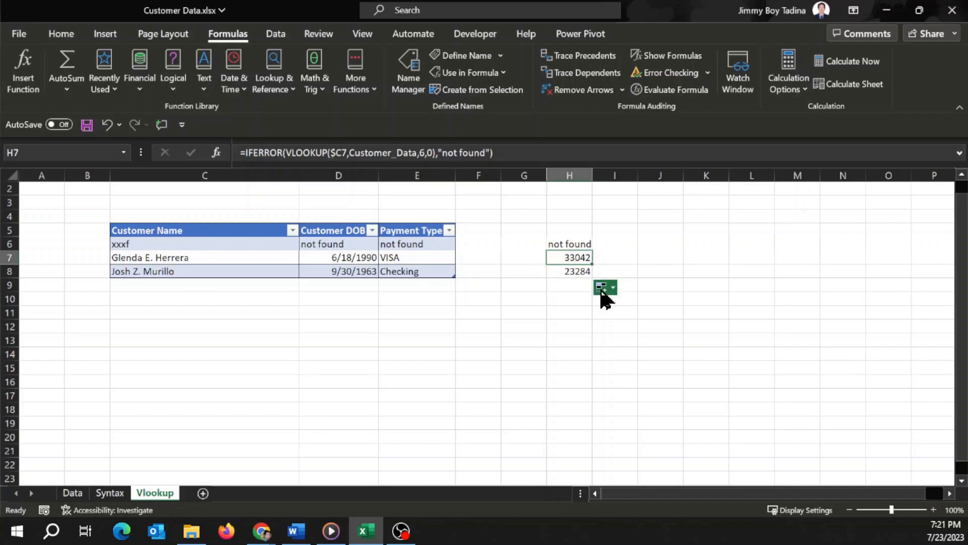
- Change the lookup value in the H6 formula to the fully absolute reference $C$6
click(575, 243)
click(349, 153)
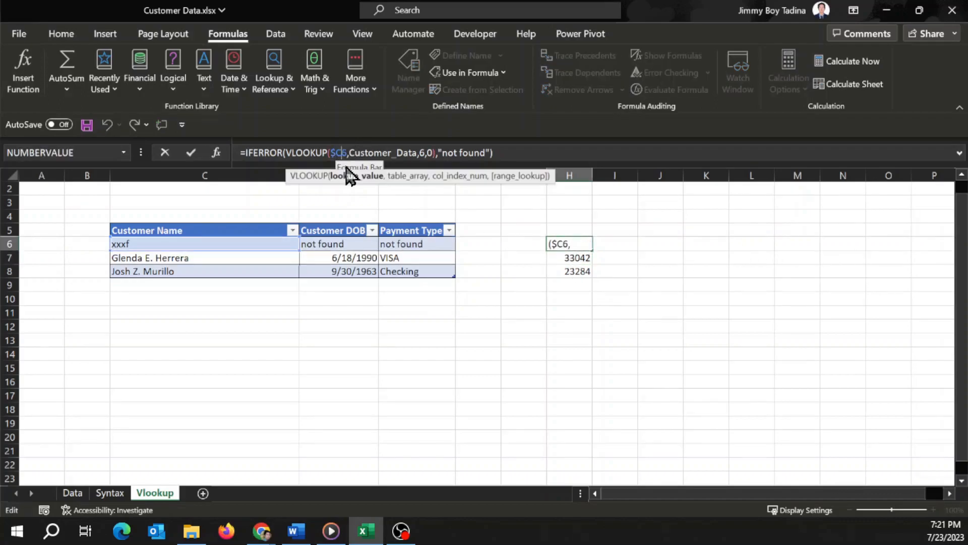
key(F4)
key(F4)
key(Return)
key(Up)
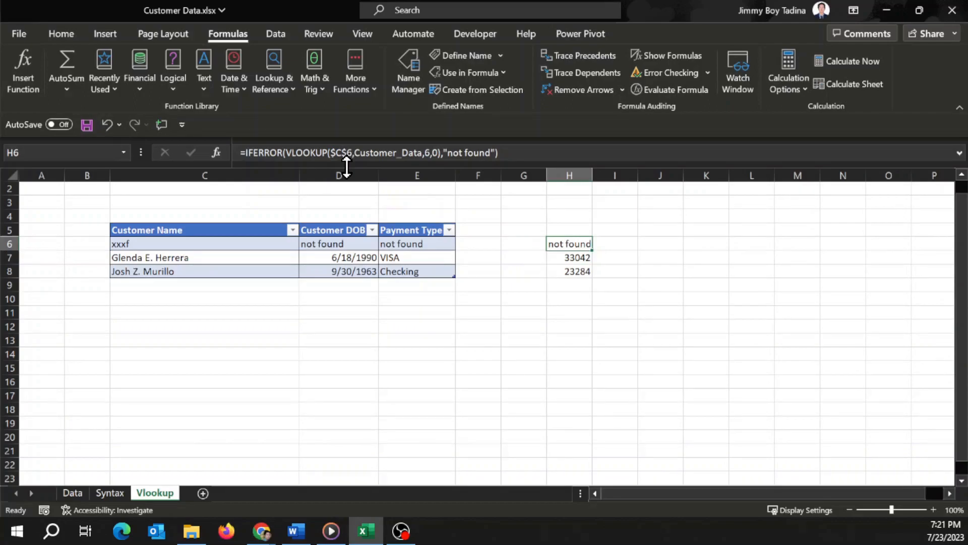
- Copy the H6 formula to J6 and inspect the lookup reference in the pasted formula
key(ctrl+c)
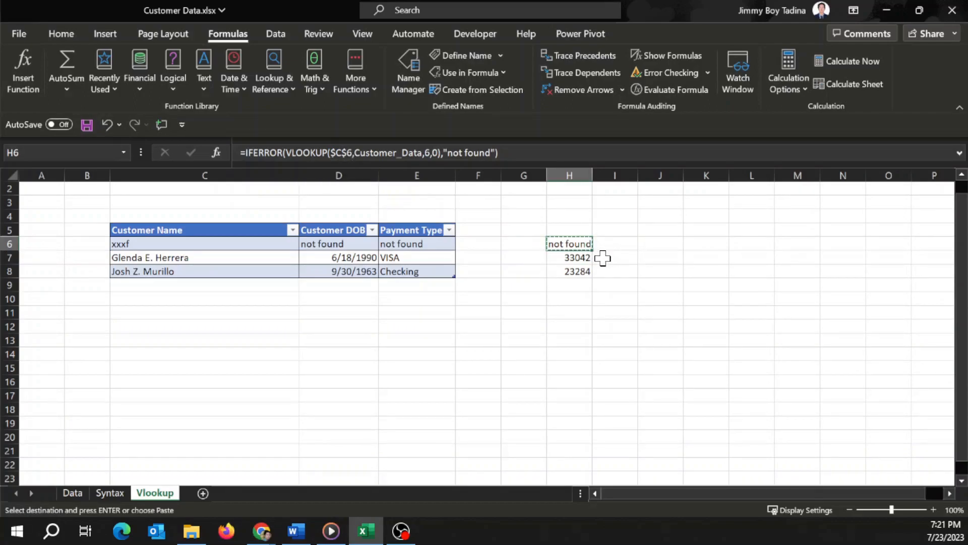
click(650, 244)
key(ctrl+v)
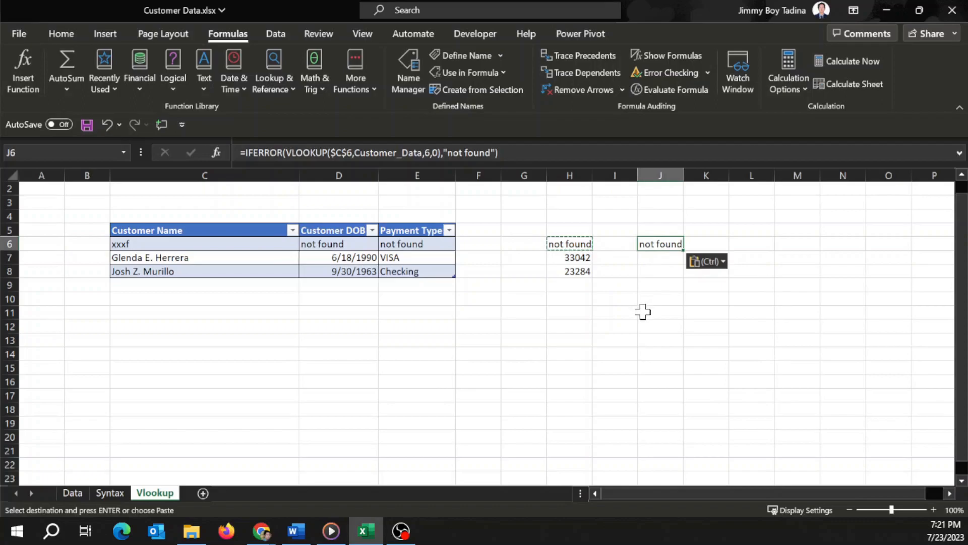
key(Escape)
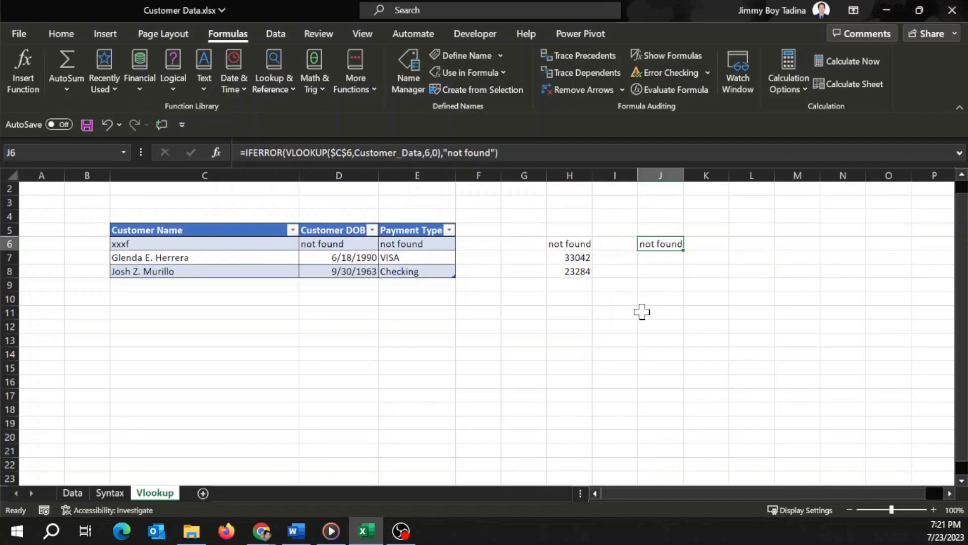
click(351, 153)
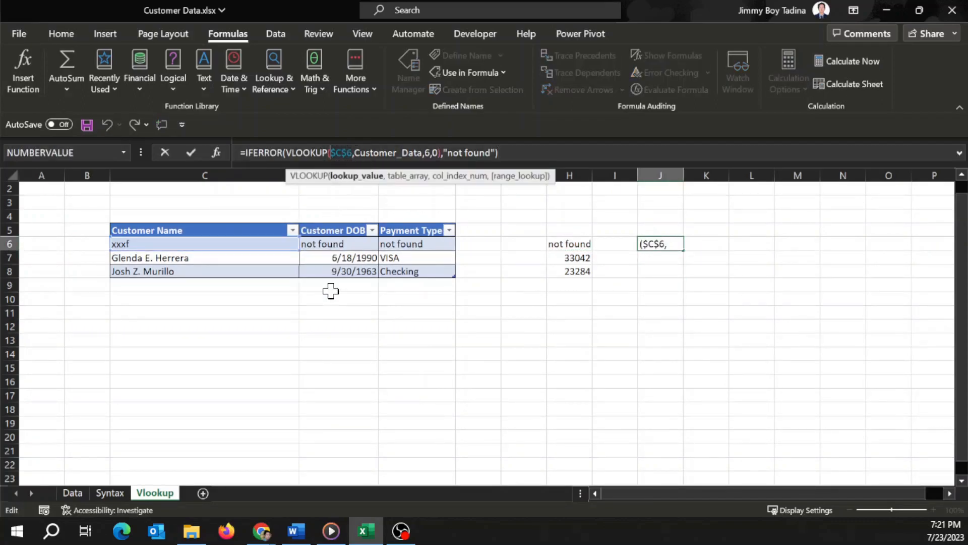
key(Escape)
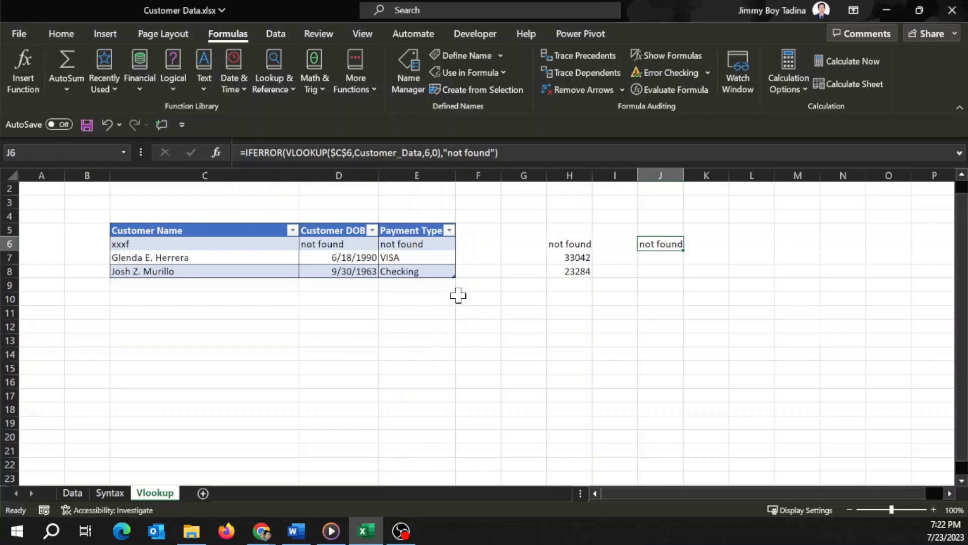
- Examine the range lookup argument of the Payment Type formula in E6
click(537, 311)
click(417, 244)
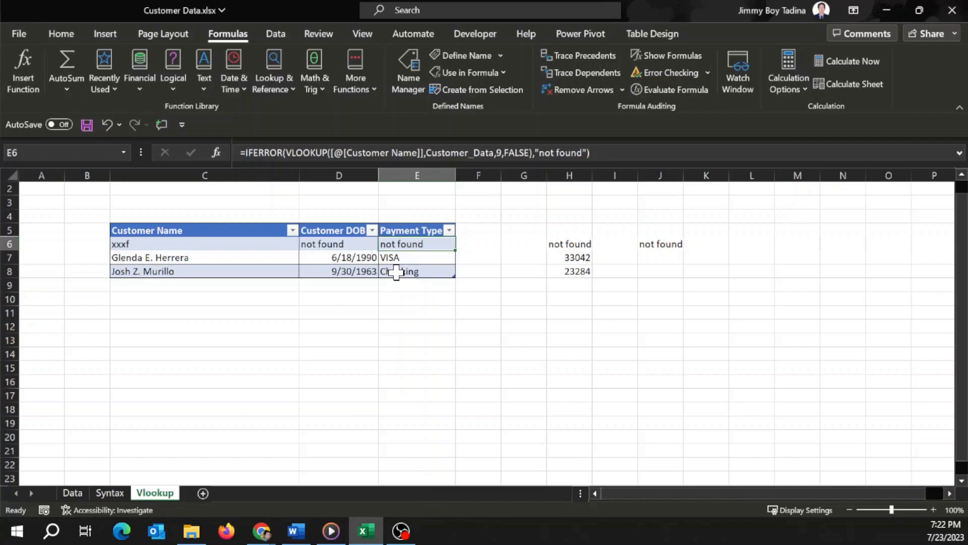
click(513, 154)
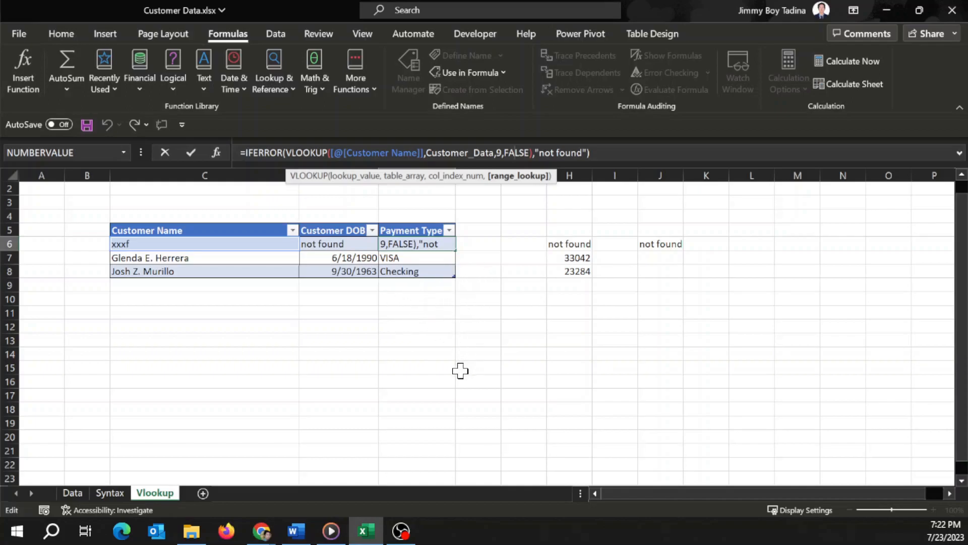
key(Return)
click(504, 367)
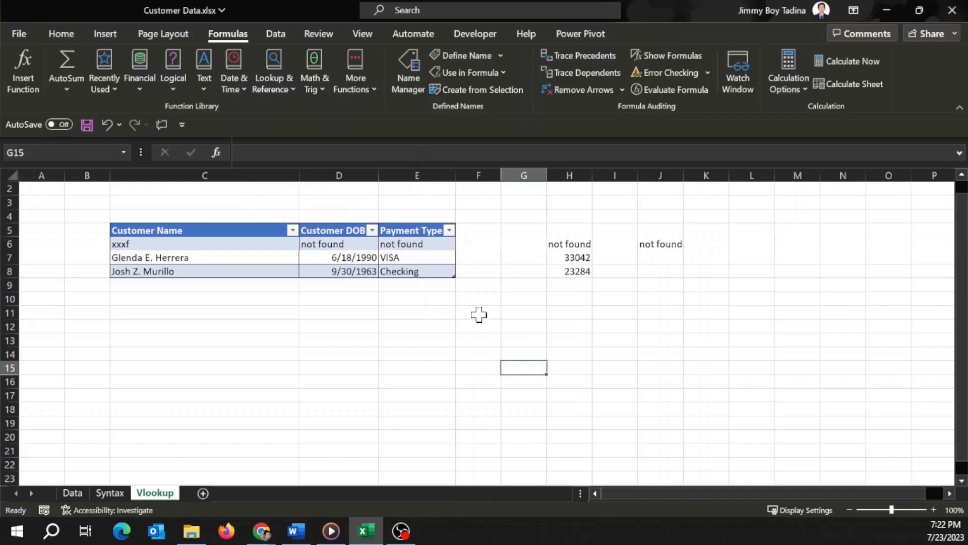
click(551, 312)
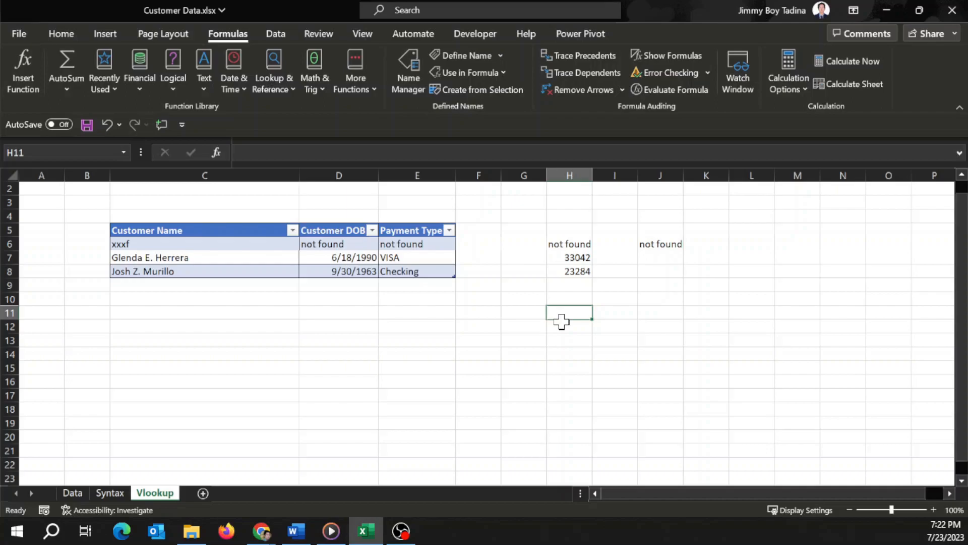
text(=vlookup()
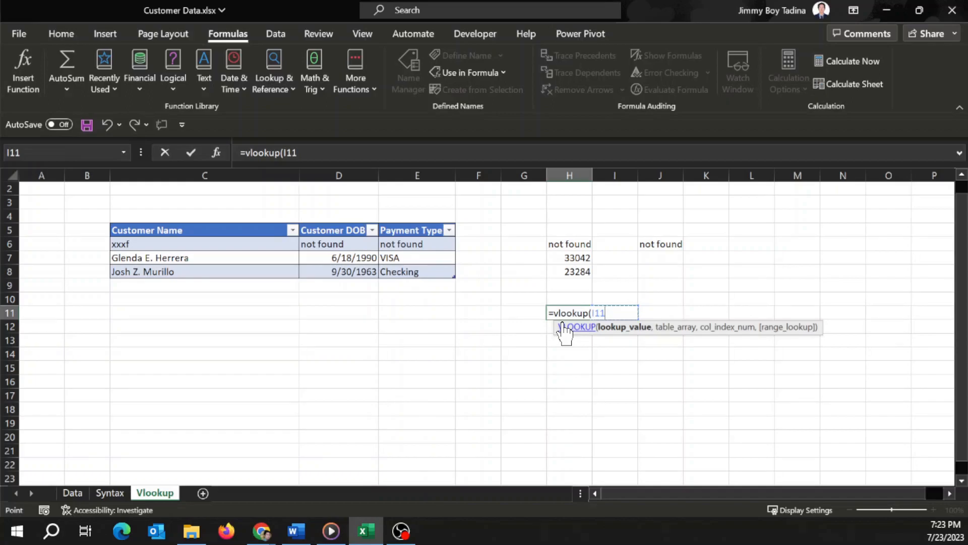
key(BackSpace)
key(BackSpace)
key(BackSpace)
text(c)
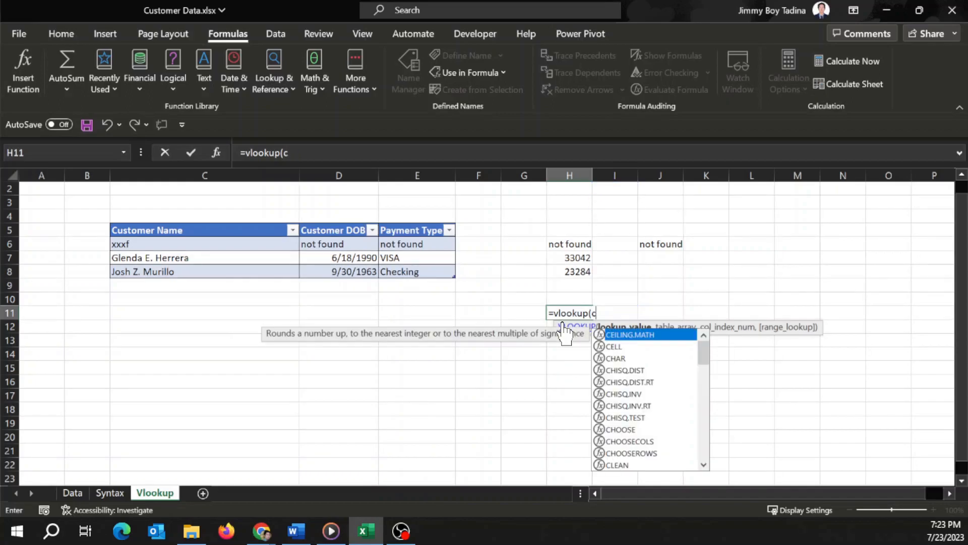
text(6)
key(Return)
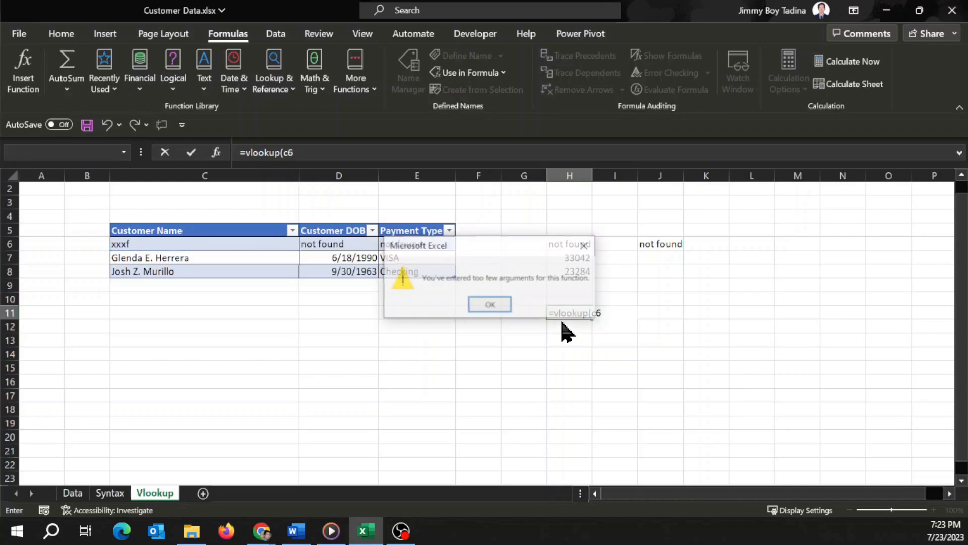
key(Return)
key(F4)
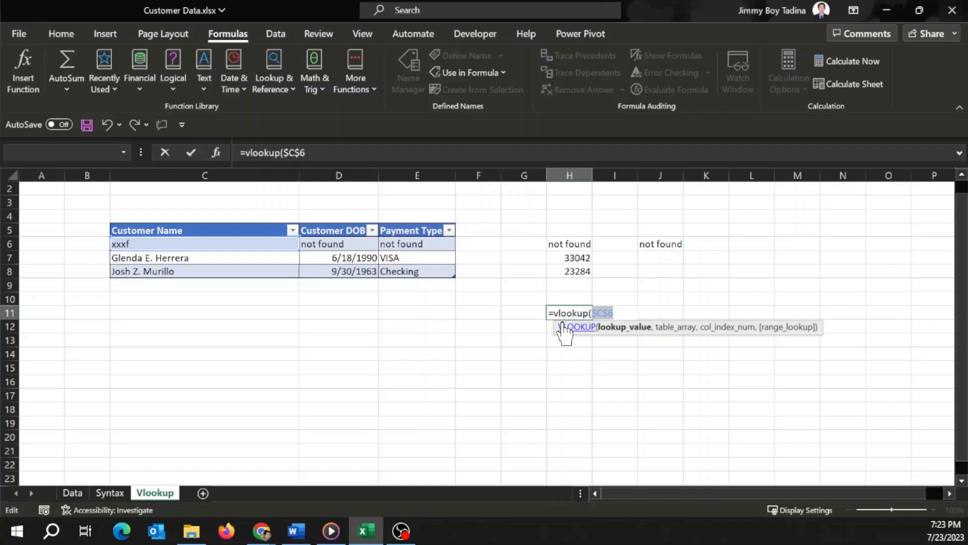
key(Escape)
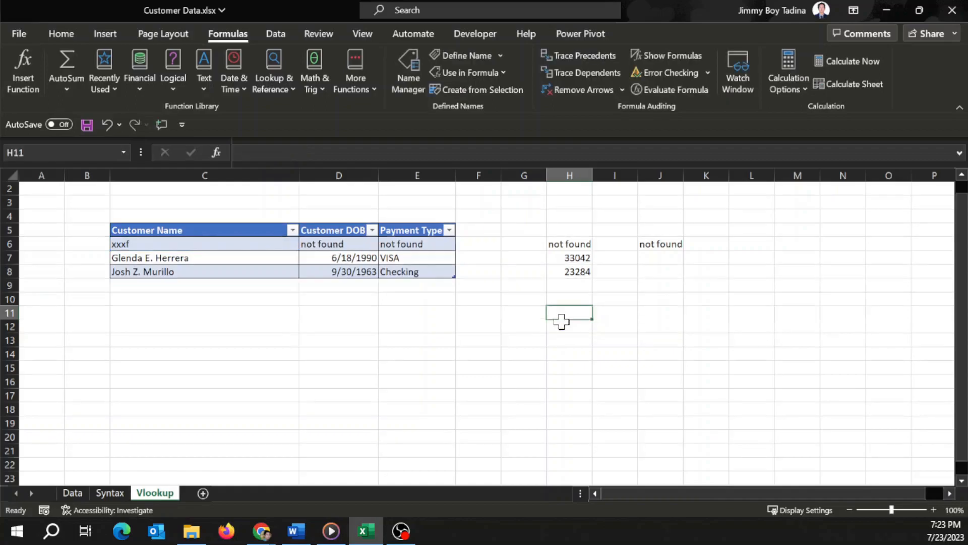
- Start a VLOOKUP formula in H11 with the lookup range $C$6:C7, locking only its first cell
text(=vlookup)
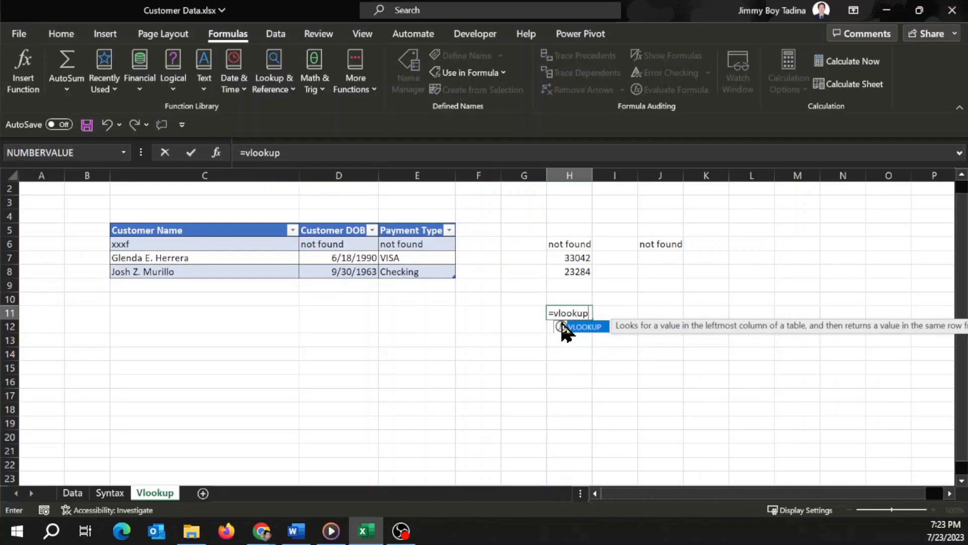
text(()
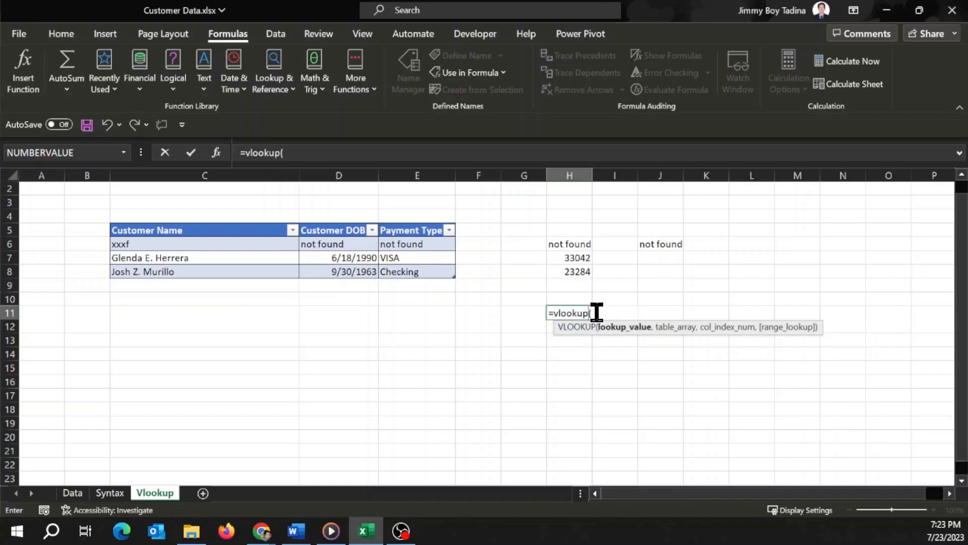
click(302, 153)
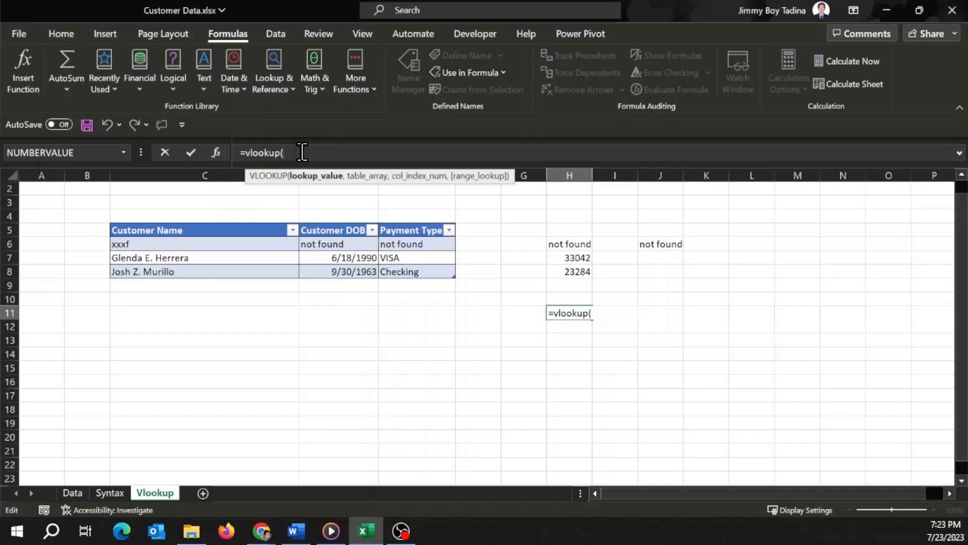
text(c6)
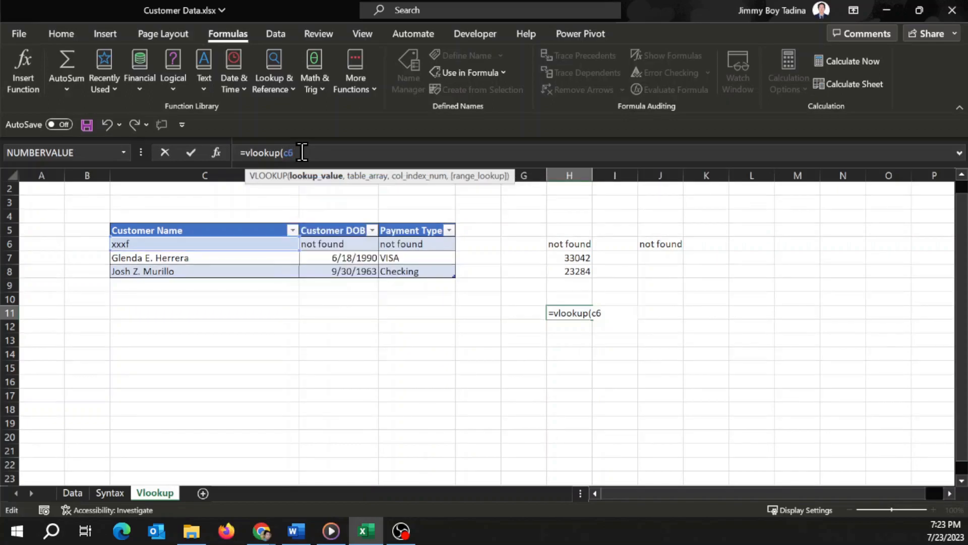
key(F4)
text(C$6:C)
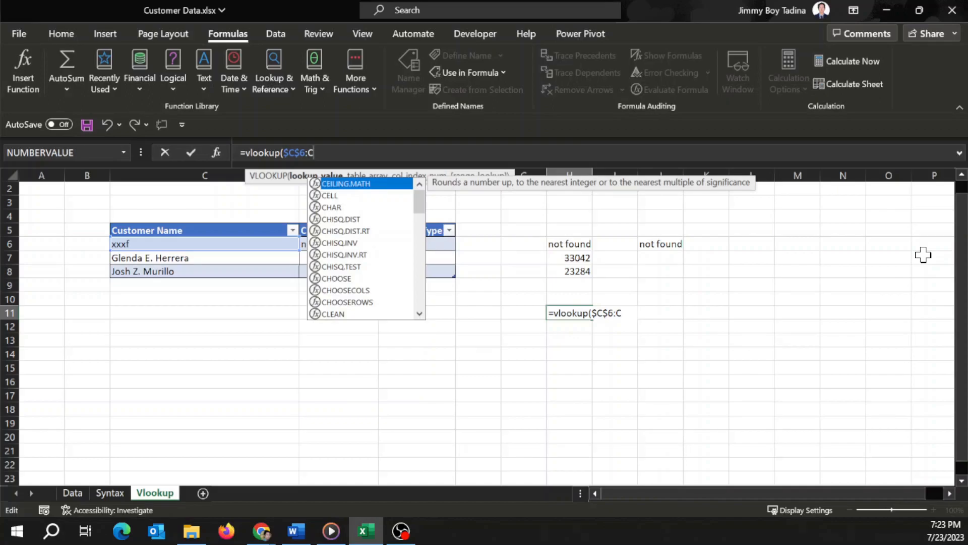
text(7)
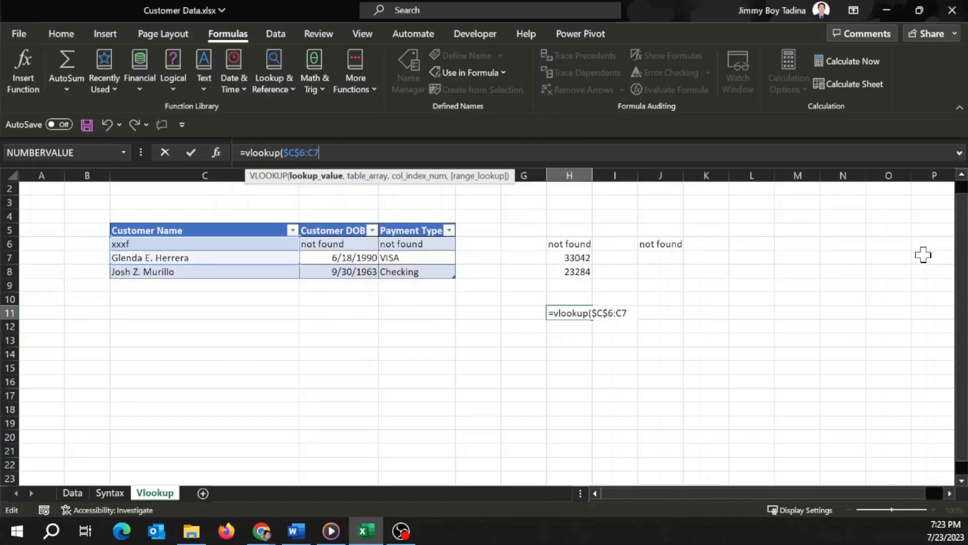
- Complete the H11 VLOOKUP with Customer_Data as the table array, column index 6 and exact match 0
text(,col)
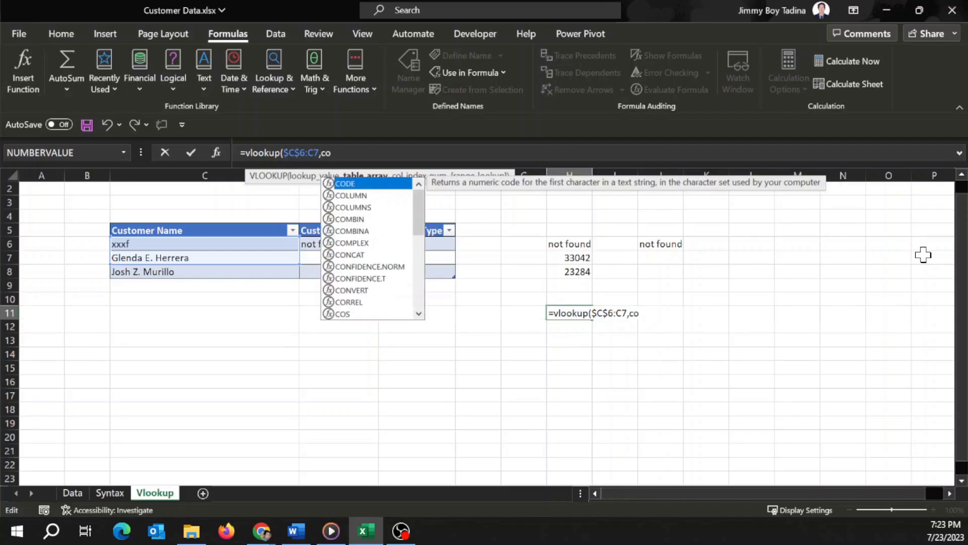
key(BackSpace)
key(BackSpace)
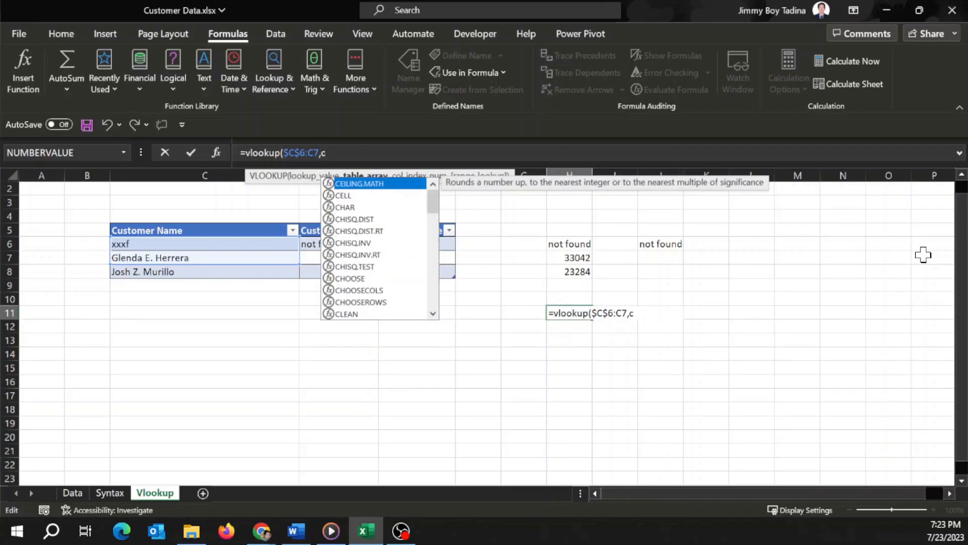
text(uc)
key(Tab)
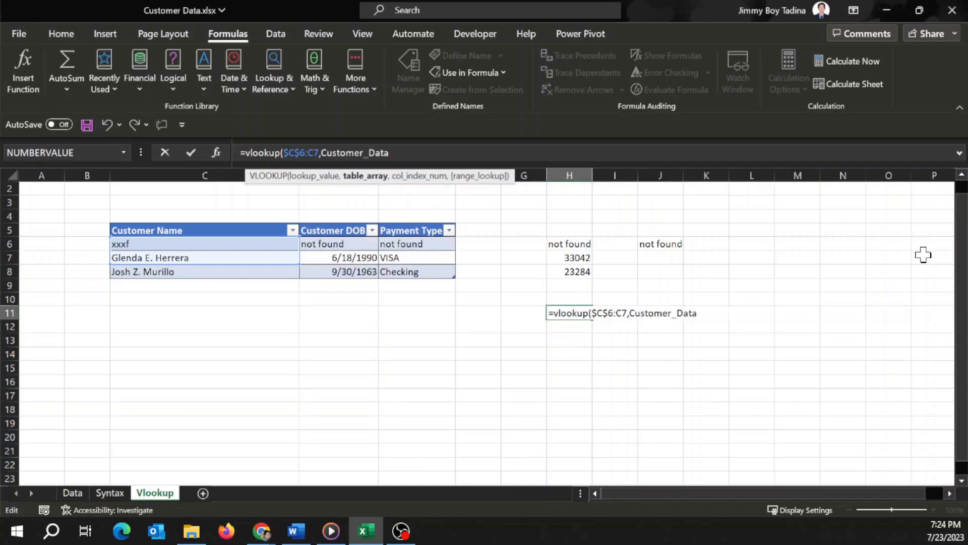
text(,)
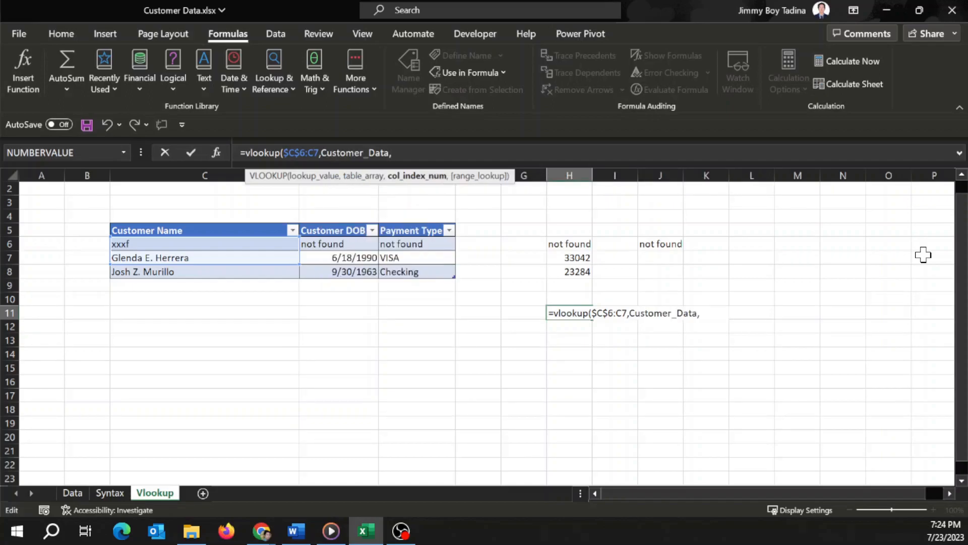
text(6,0))
key(Return)
key(Down)
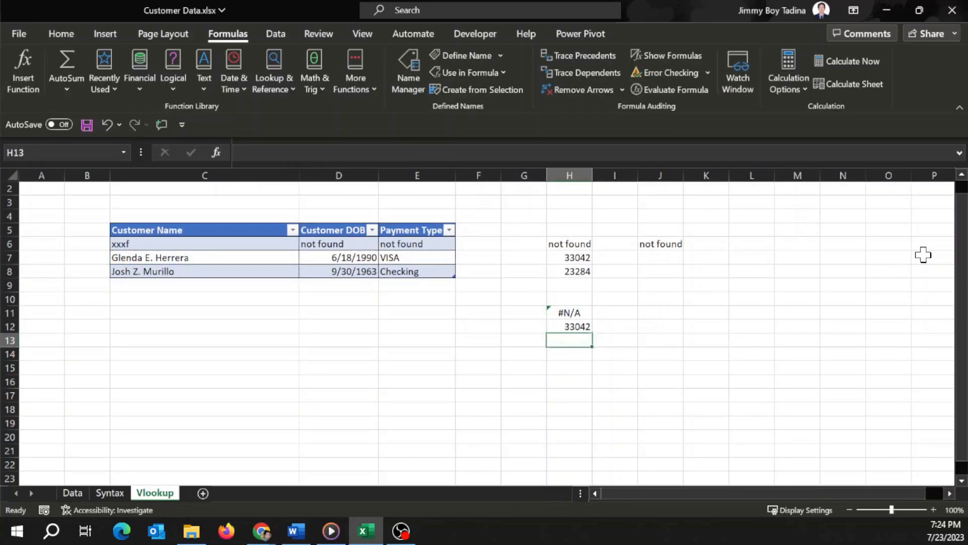
- Compare the formula in H11 with the one shown for its spilled cell H12
key(Up)
key(Up)
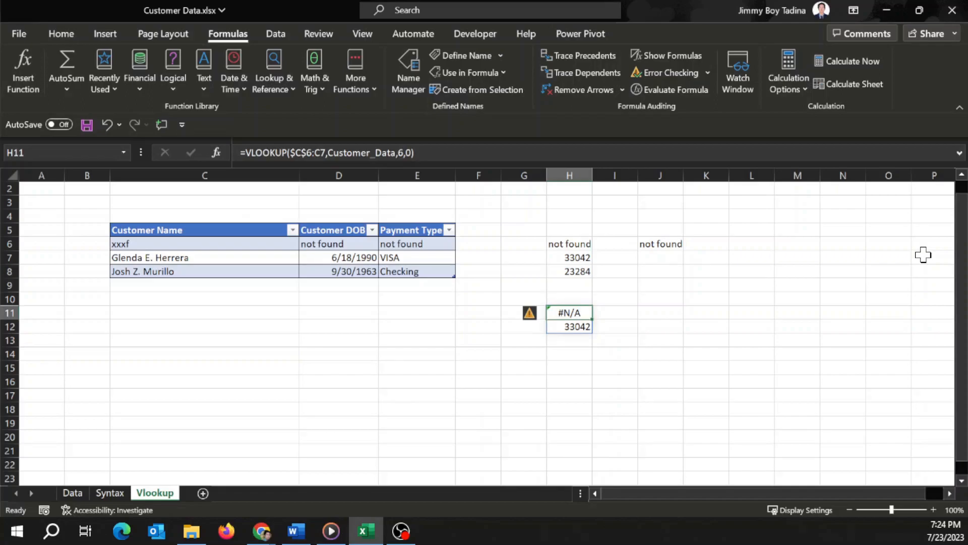
key(Down)
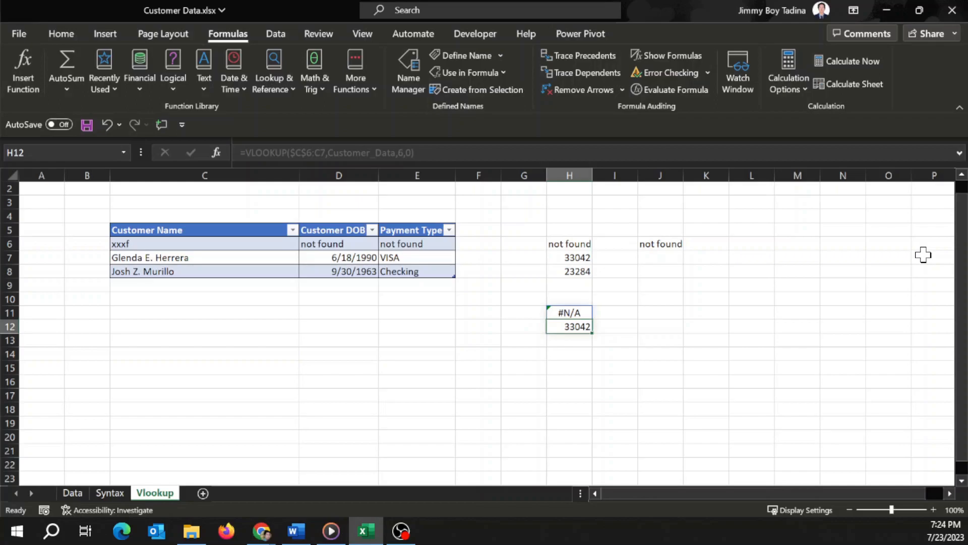
key(Up)
key(Down)
key(Up)
key(shift+Down)
key(shift+Up)
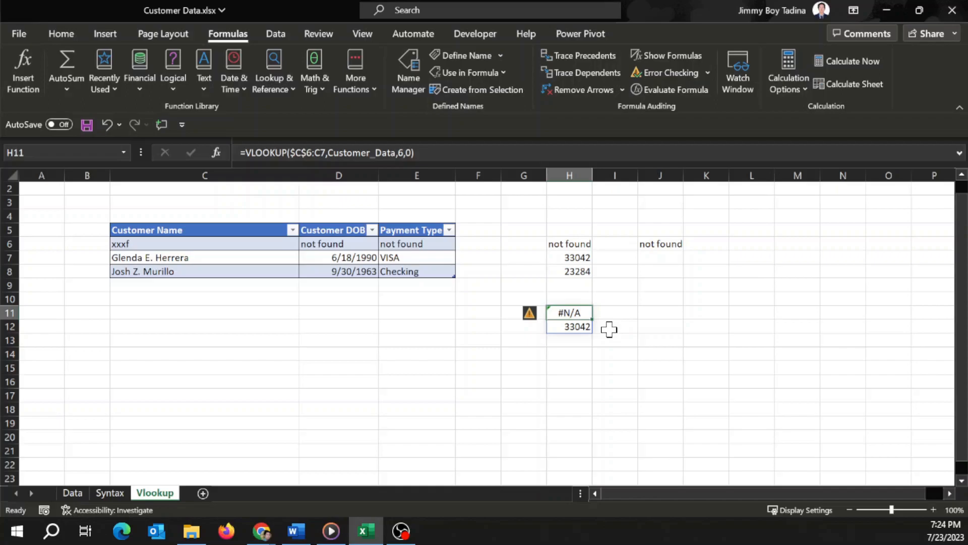
click(541, 354)
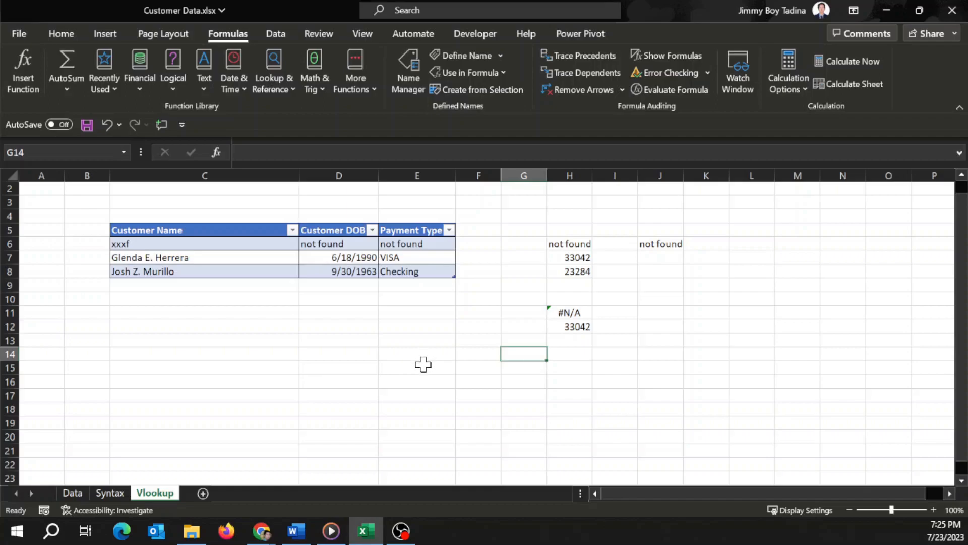
- Examine the lookup range argument of the VLOOKUP formula that fills H11:H12
click(526, 328)
drag(576, 315, 574, 329)
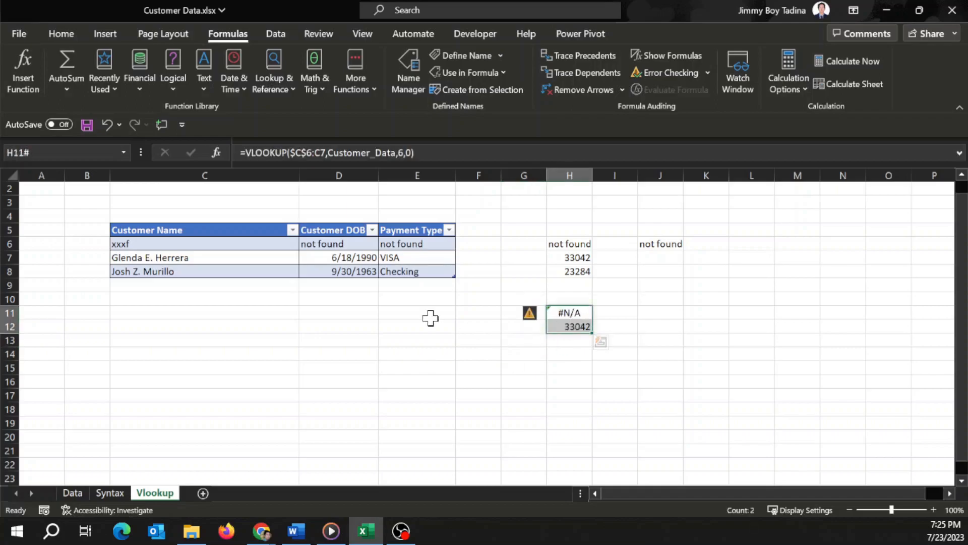
click(310, 153)
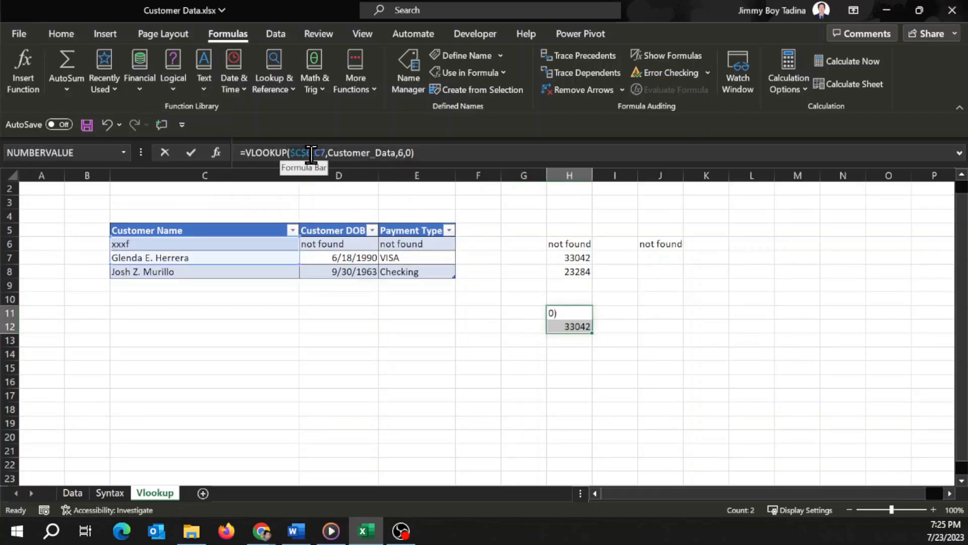
click(326, 152)
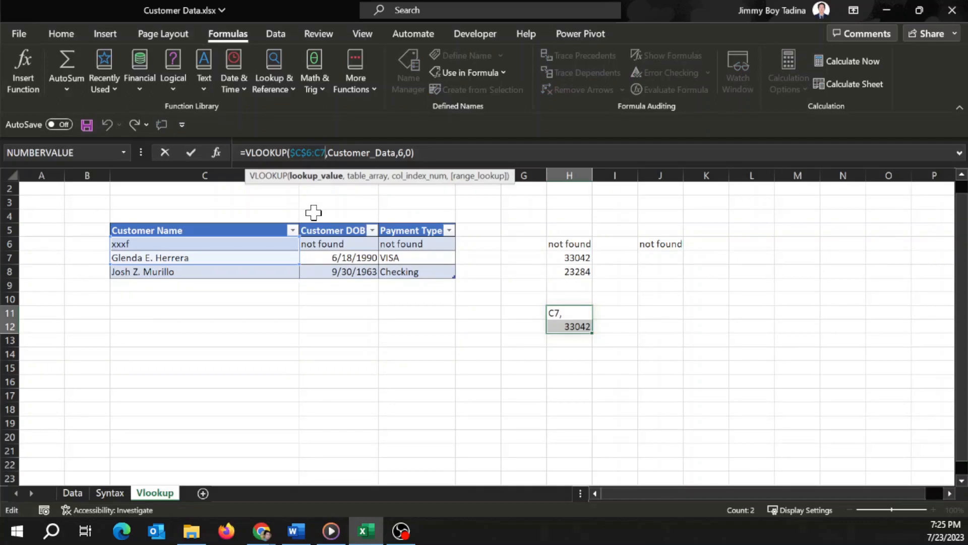
click(333, 244)
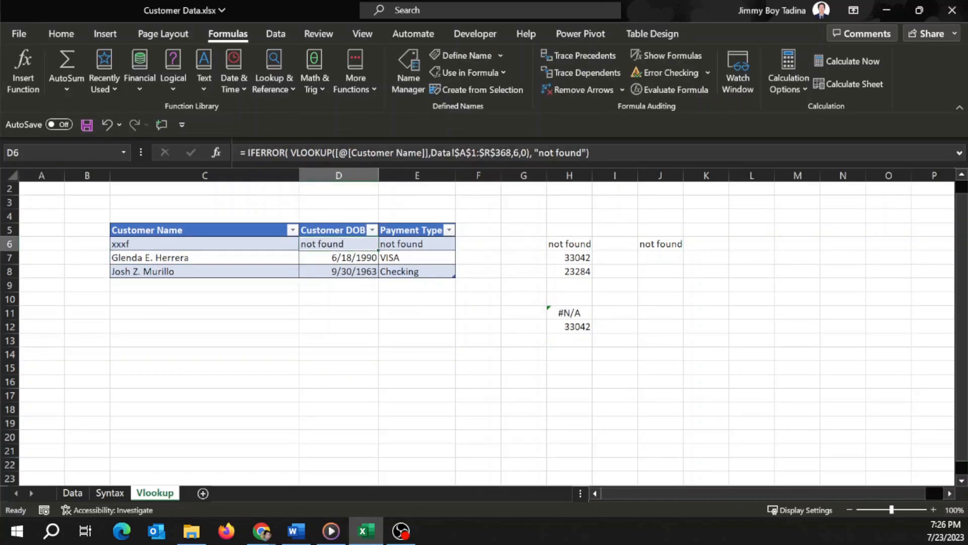
key(alt+Tab)
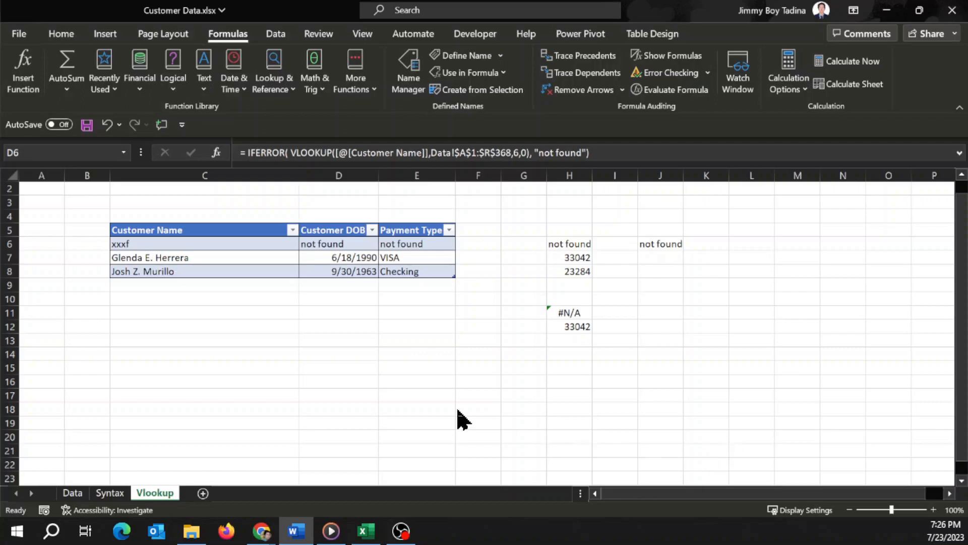
click(402, 387)
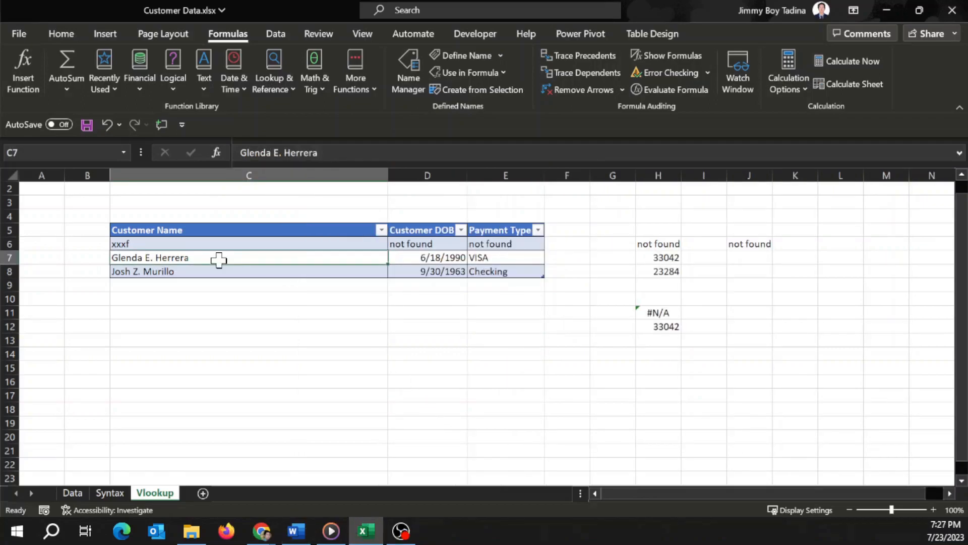
click(235, 322)
click(207, 282)
click(202, 259)
- View the descriptions of the CLEAN and TRIM functions from cell D11 without entering a formula
key(Right)
key(Down)
key(Down)
key(Down)
key(Down)
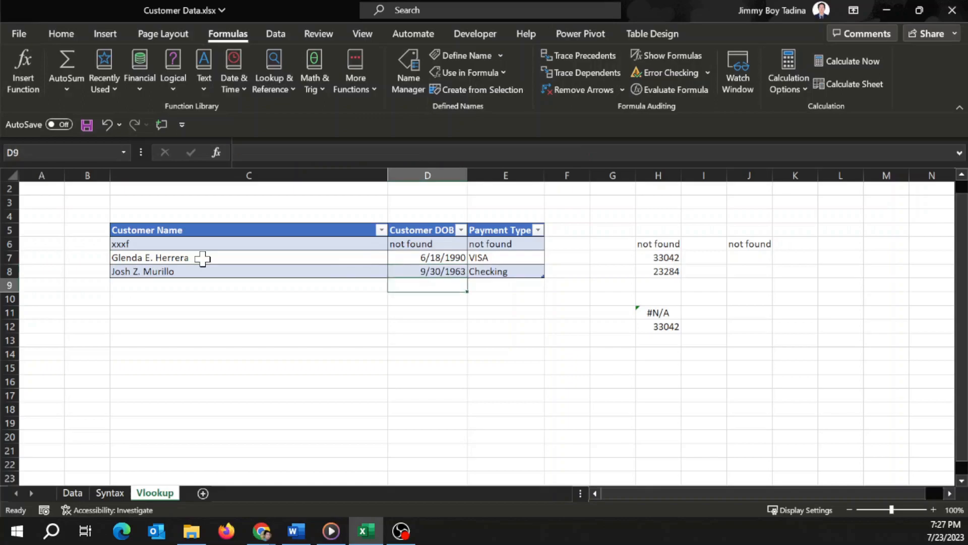
text(=clean)
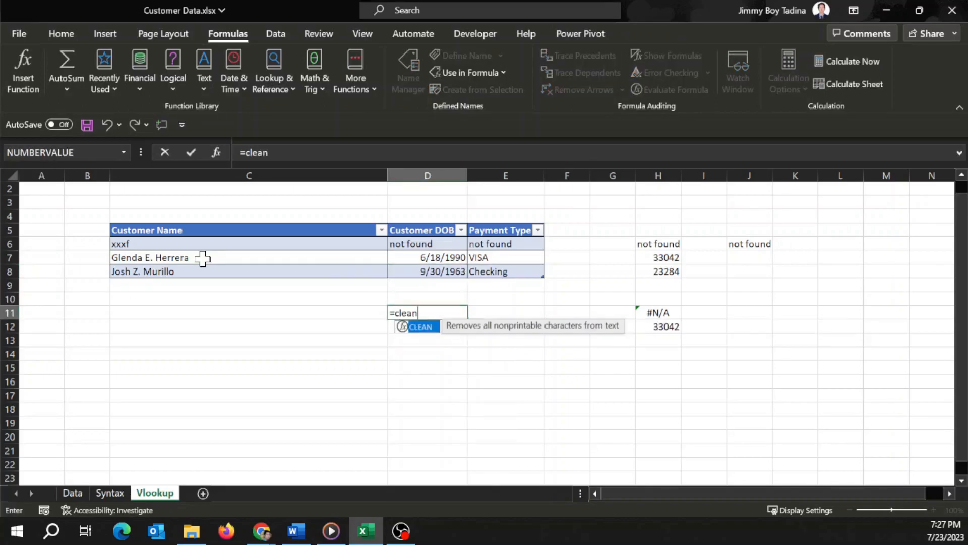
key(BackSpace)
key(BackSpace)
key(BackSpace)
key(BackSpace)
key(BackSpace)
text(trim)
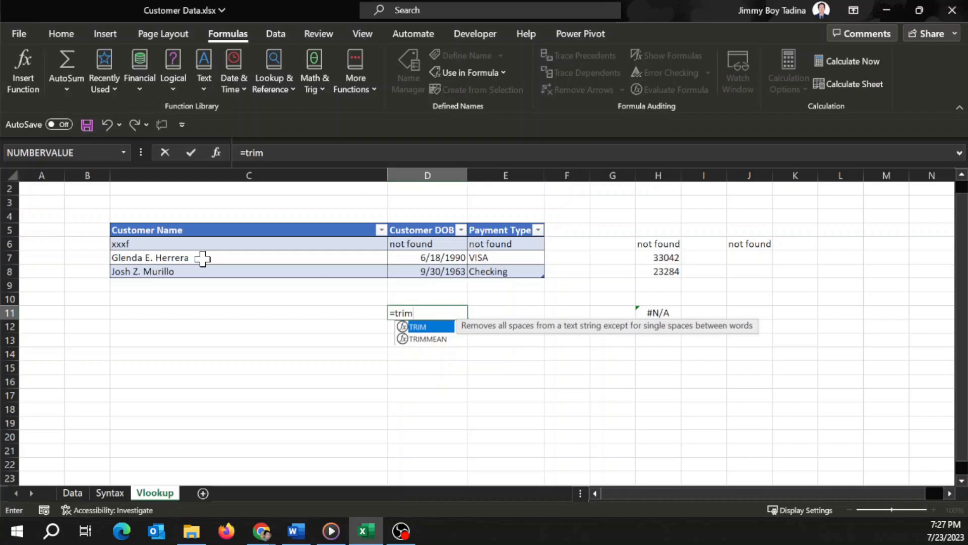
key(Escape)
key(Escape)
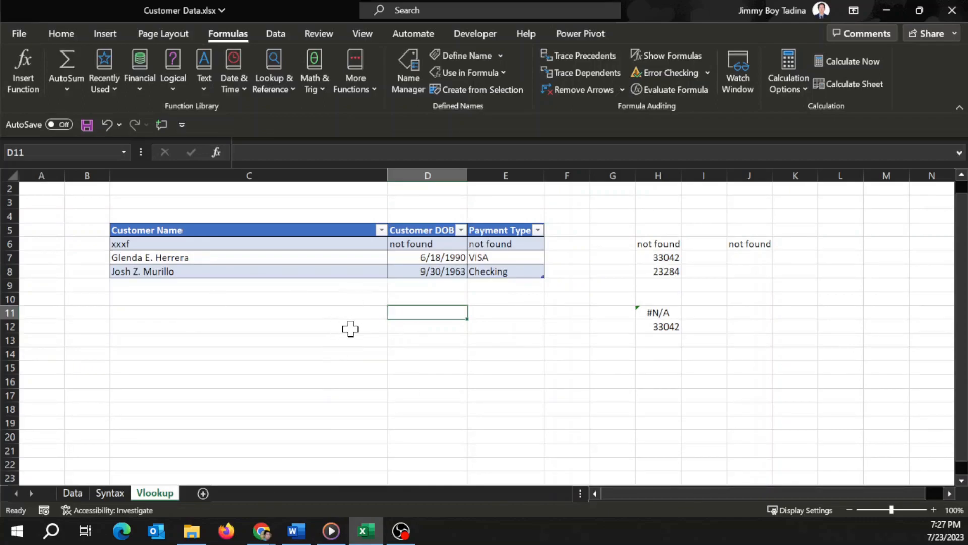
scroll(349, 355, up, 1)
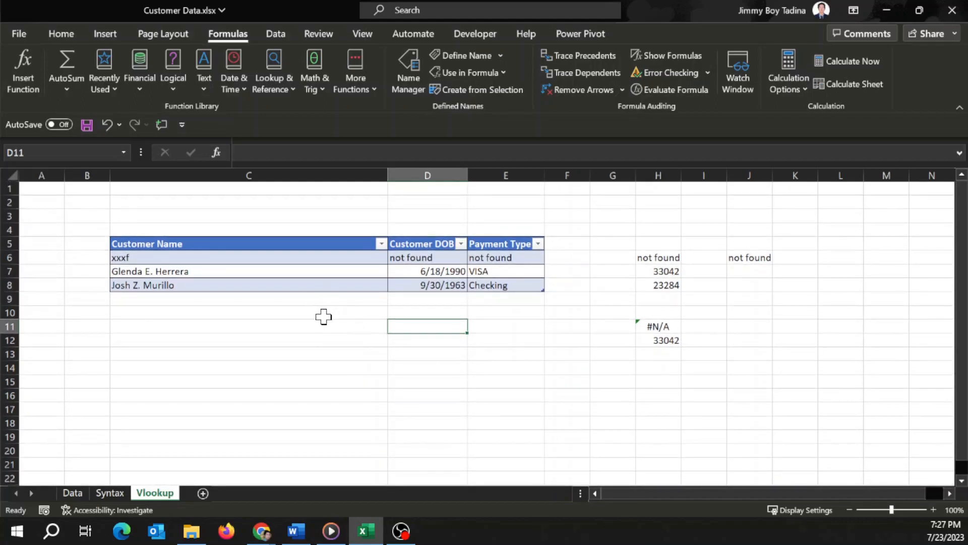
click(339, 363)
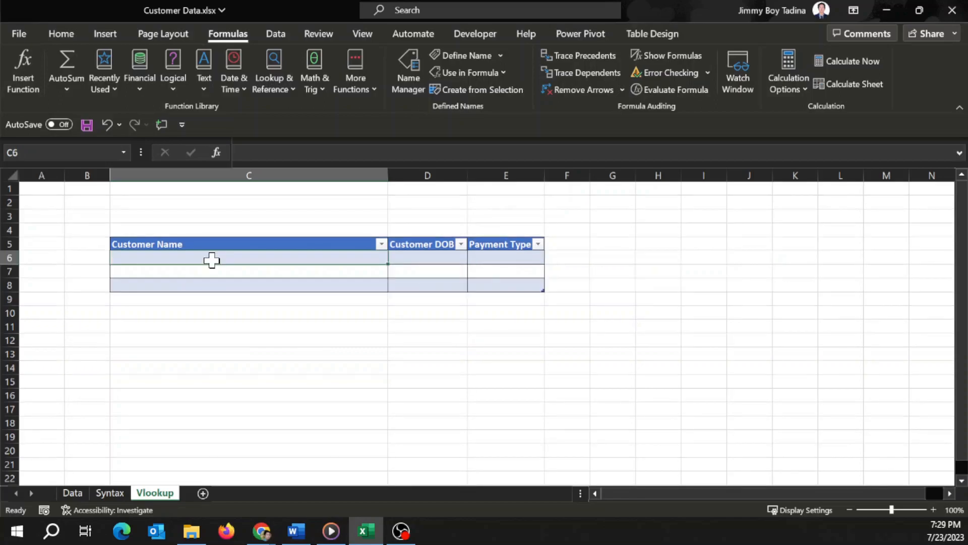
- View the description and argument syntax of the INDEX function from cell C11 without entering a formula
key(Down)
key(Down)
key(Down)
key(Down)
key(Down)
text(=index)
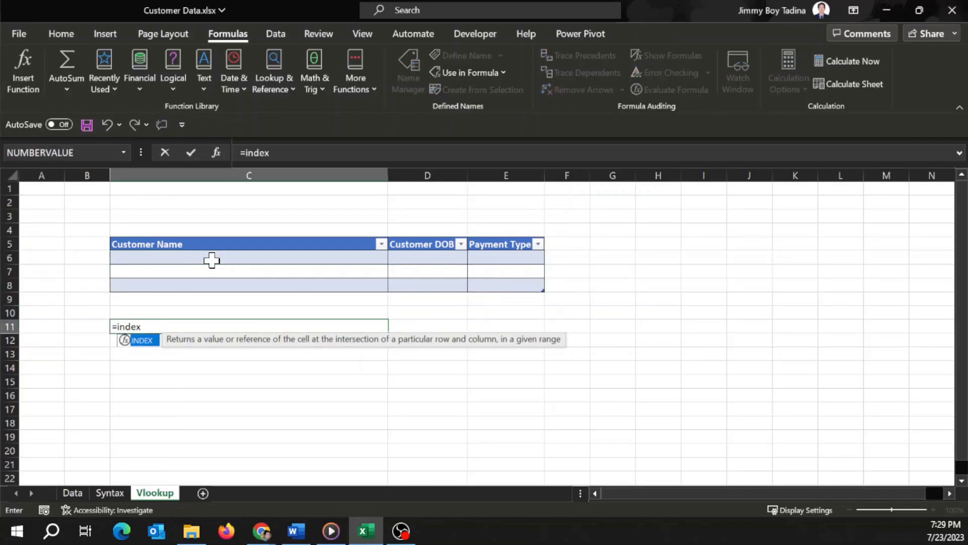
text(()
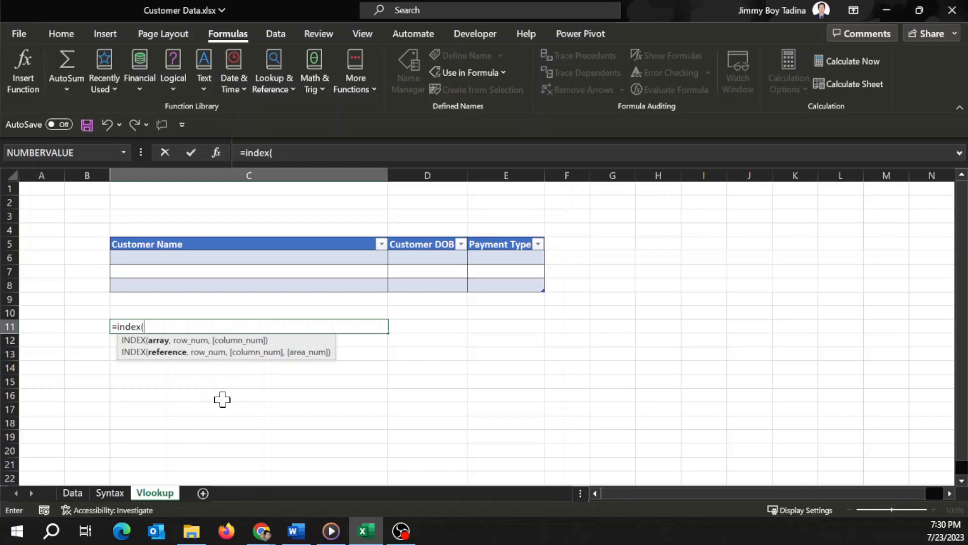
key(BackSpace)
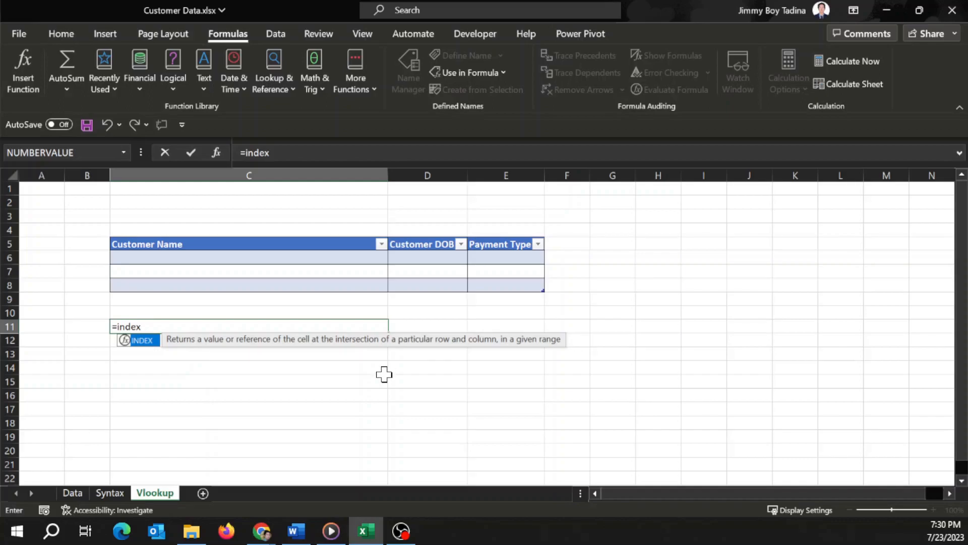
key(Escape)
key(Escape)
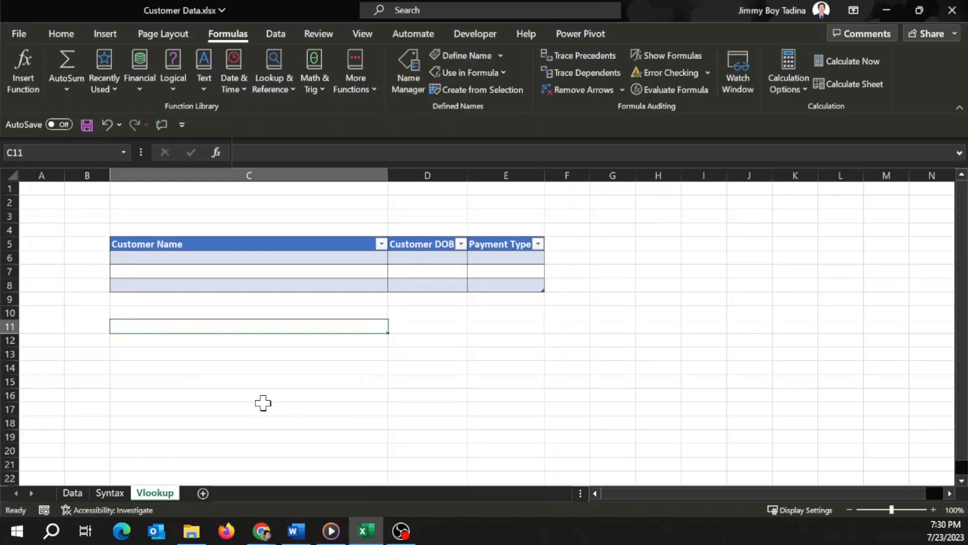
- Open the Data sheet and examine the customer name and address cells in row 5
click(72, 492)
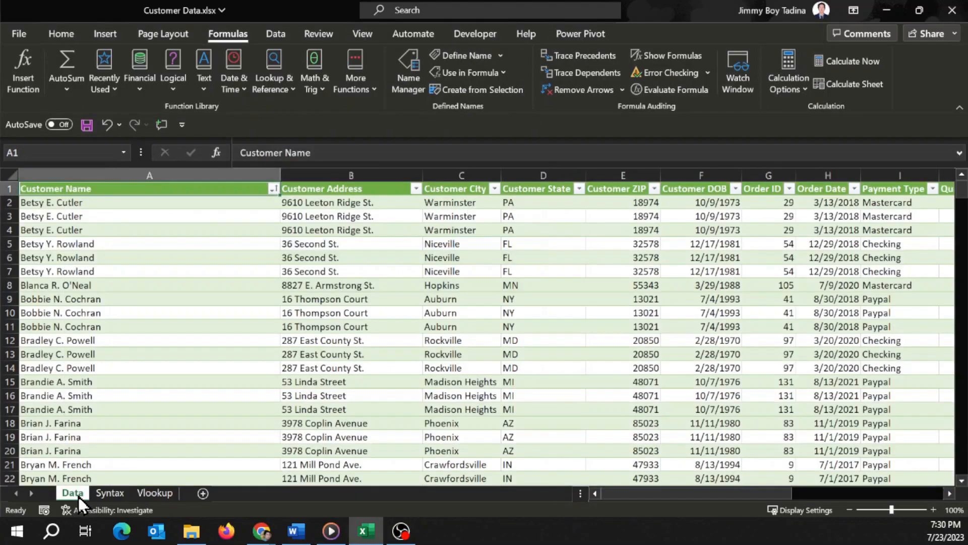
click(126, 338)
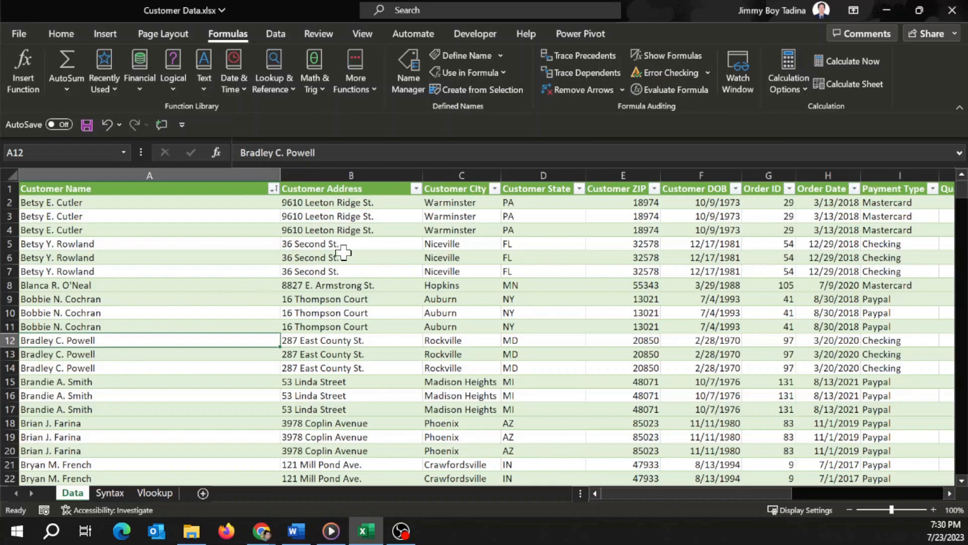
click(63, 245)
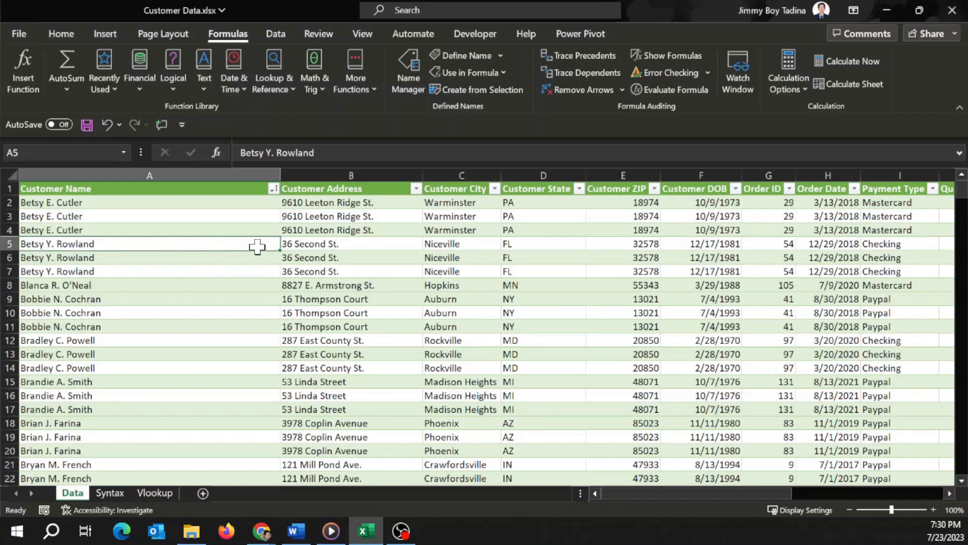
click(329, 246)
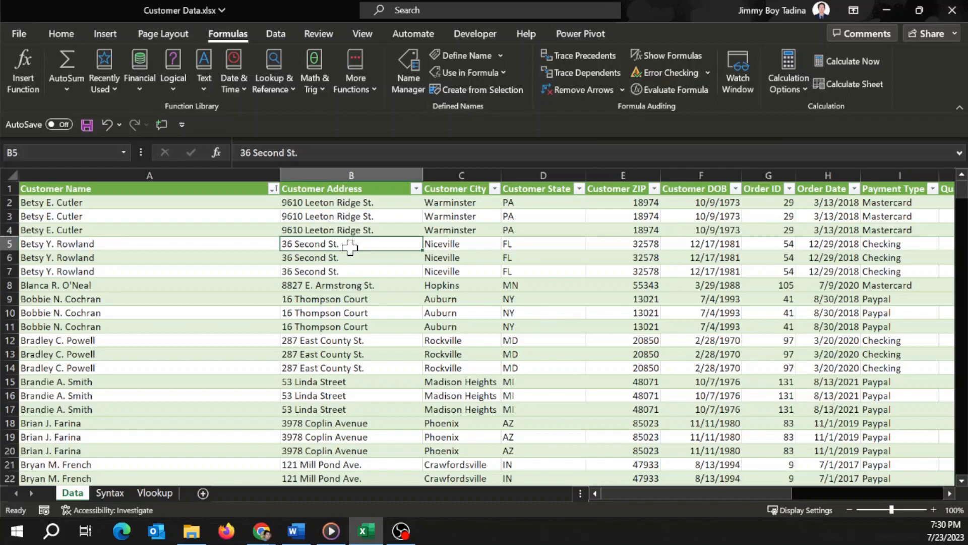
- On the Vlookup sheet, enter =INDEX(Customer_Data,6,2) in cell C11
click(146, 493)
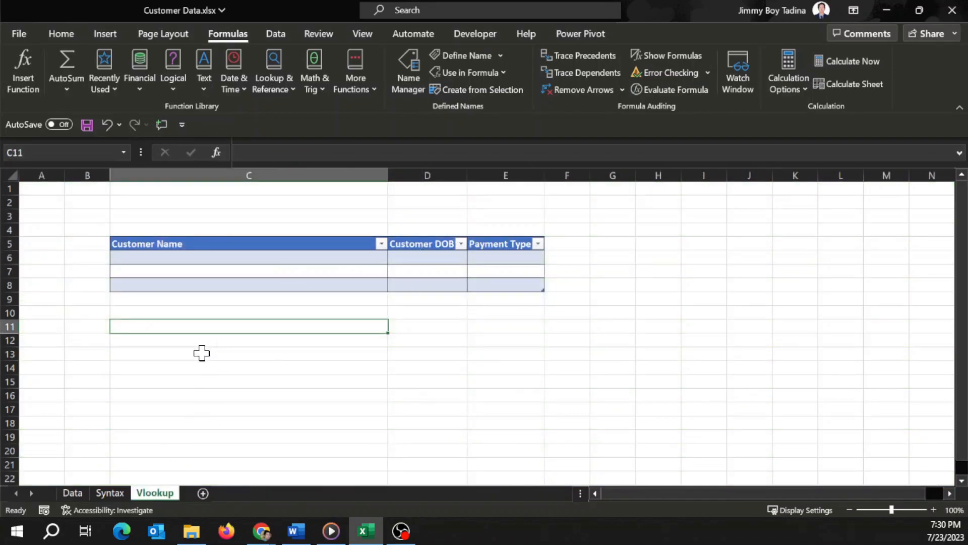
text(=index)
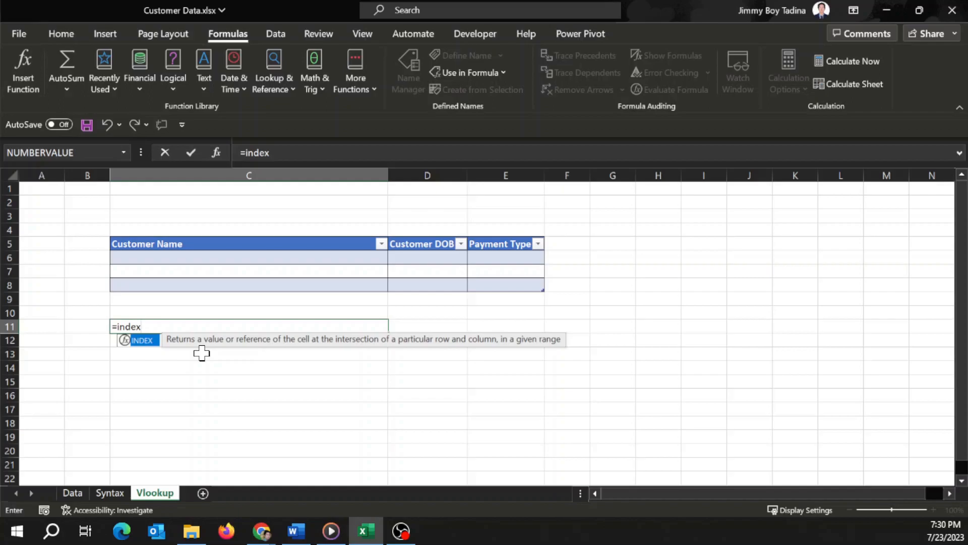
text(()
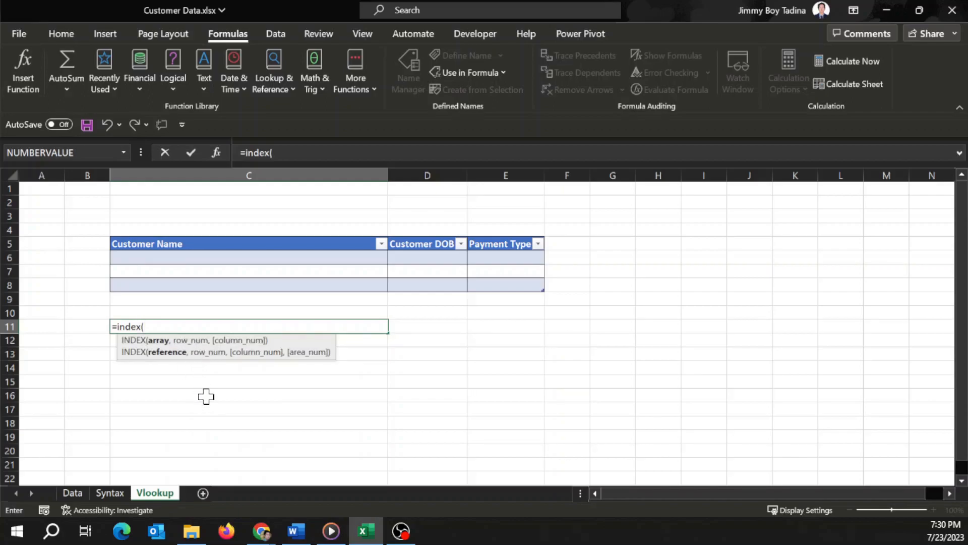
text(cust)
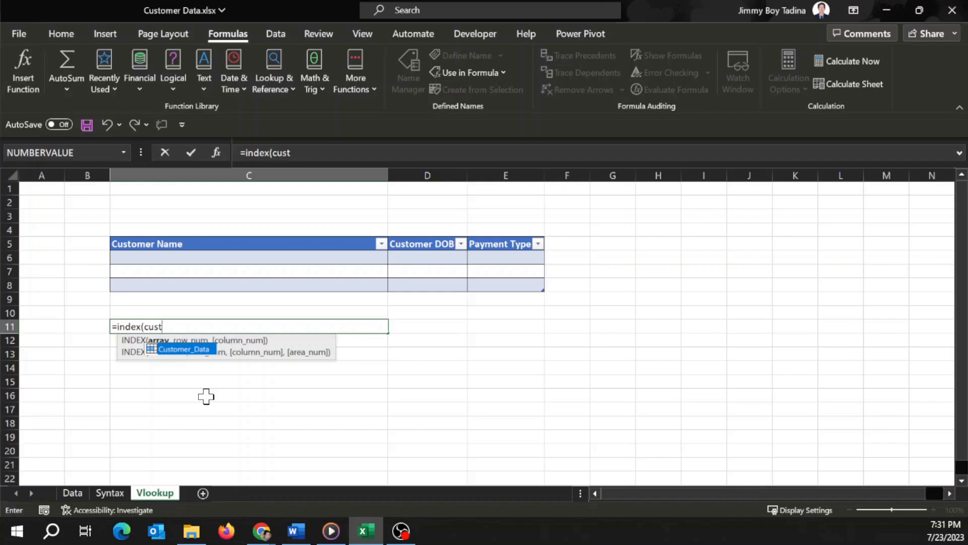
key(Tab)
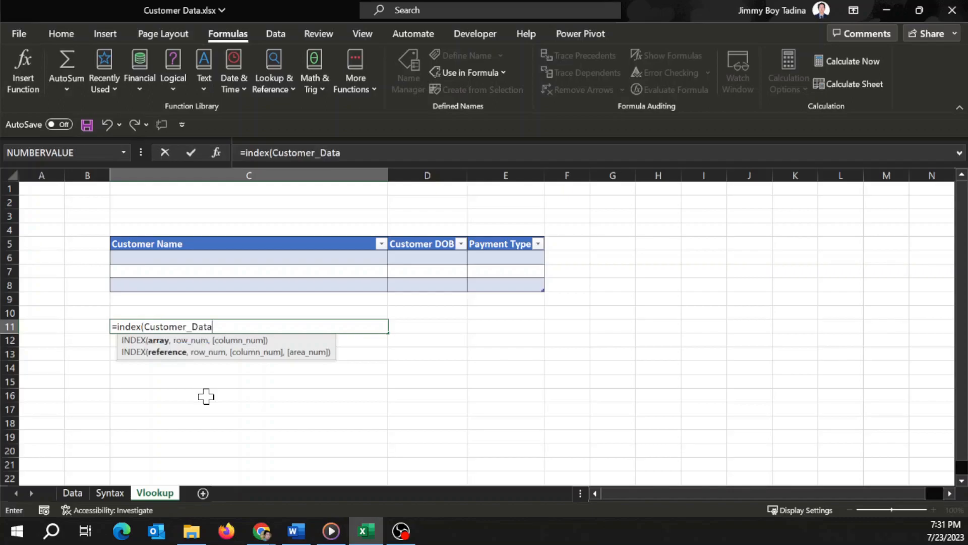
text(,)
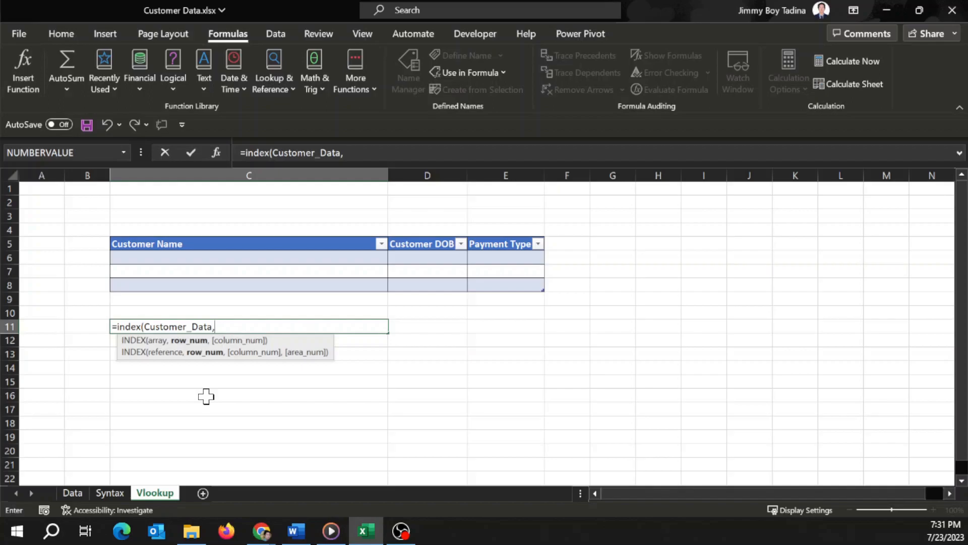
text(6,2)
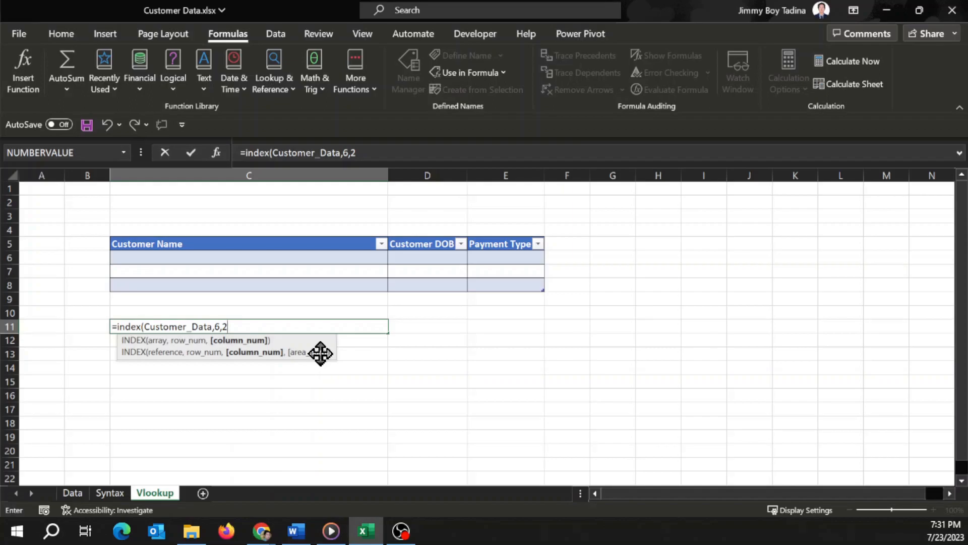
text())
key(Return)
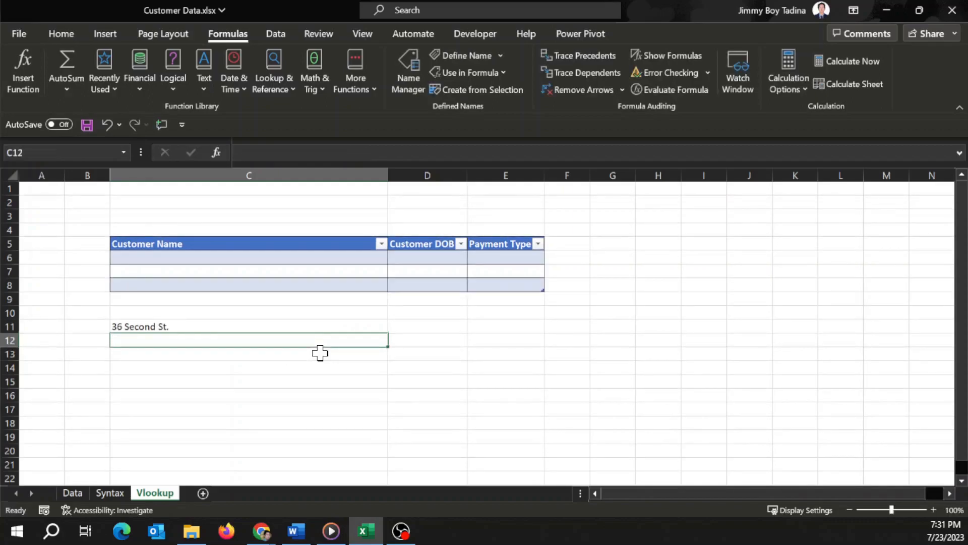
key(Up)
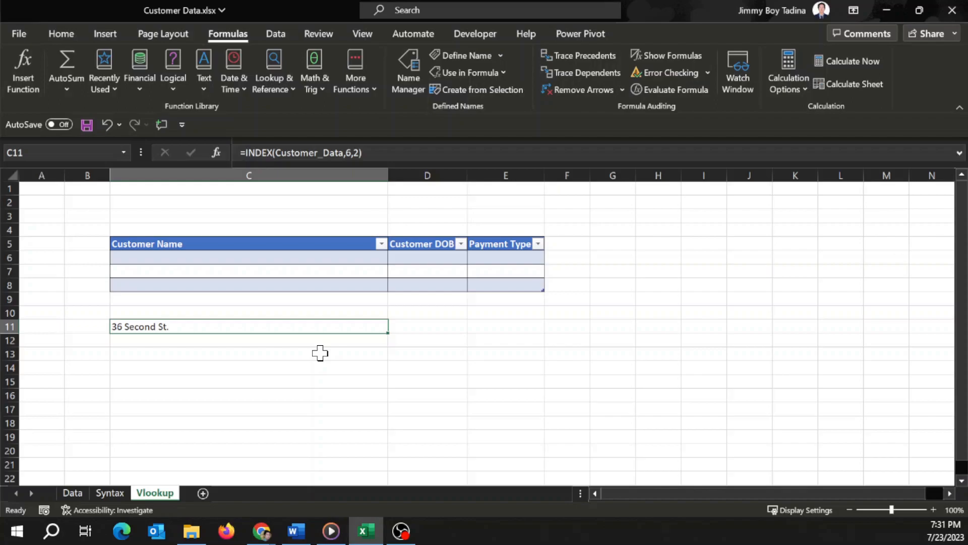
- Examine the Data sheet's customer name and address cells in rows 1 to 6 against the INDEX row and column numbers
key(ctrl+Page_Up)
key(ctrl+Page_Up)
key(Left)
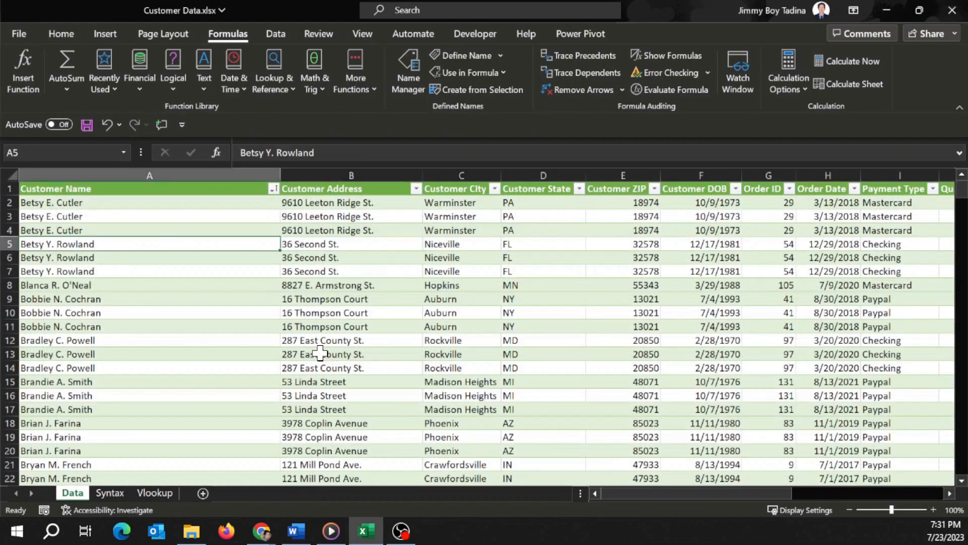
key(Down)
key(Right)
key(Left)
key(Right)
key(Left)
key(Right)
key(Up)
key(Up)
key(Up)
key(Up)
key(Up)
key(Down)
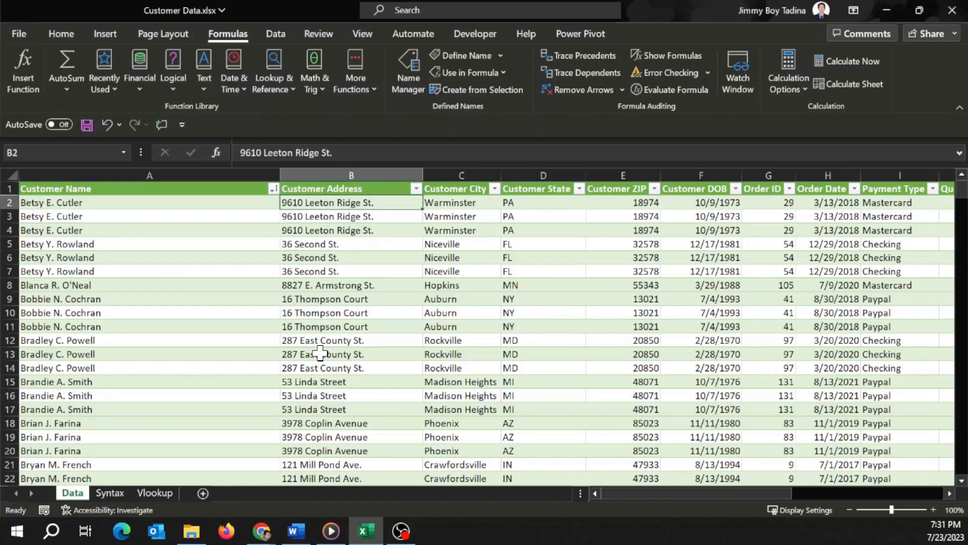
- Return to the Vlookup sheet and review the row and column arguments of the INDEX formula in C11
key(ctrl+Page_Down)
key(ctrl+Page_Down)
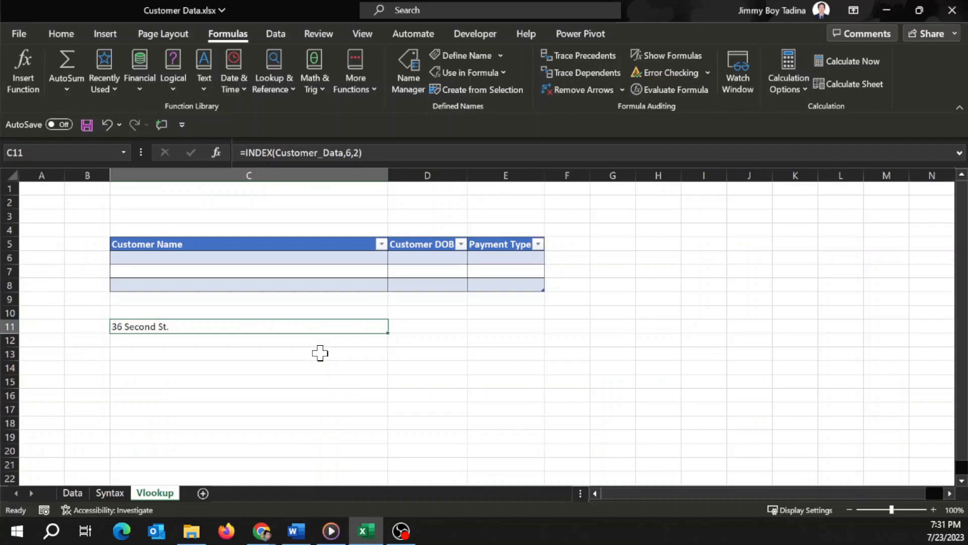
click(349, 154)
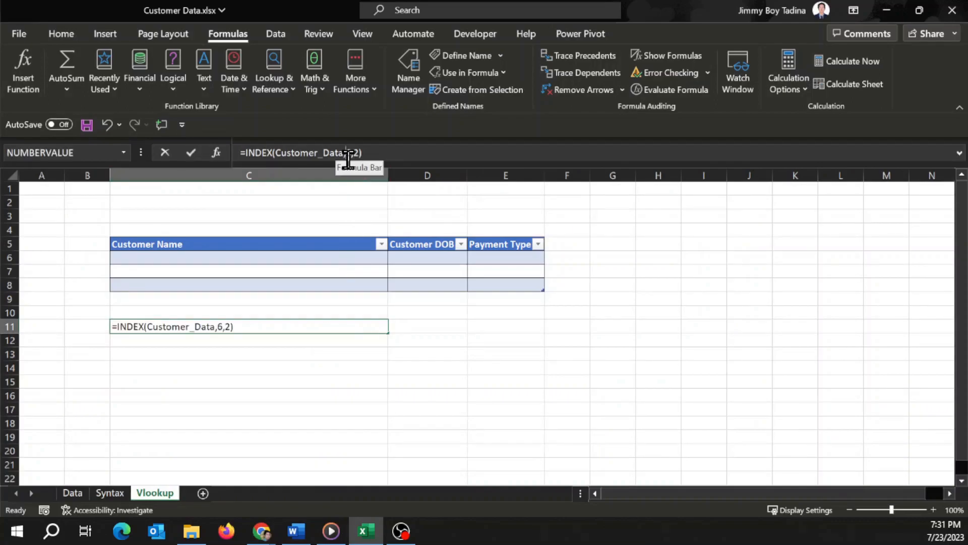
click(349, 153)
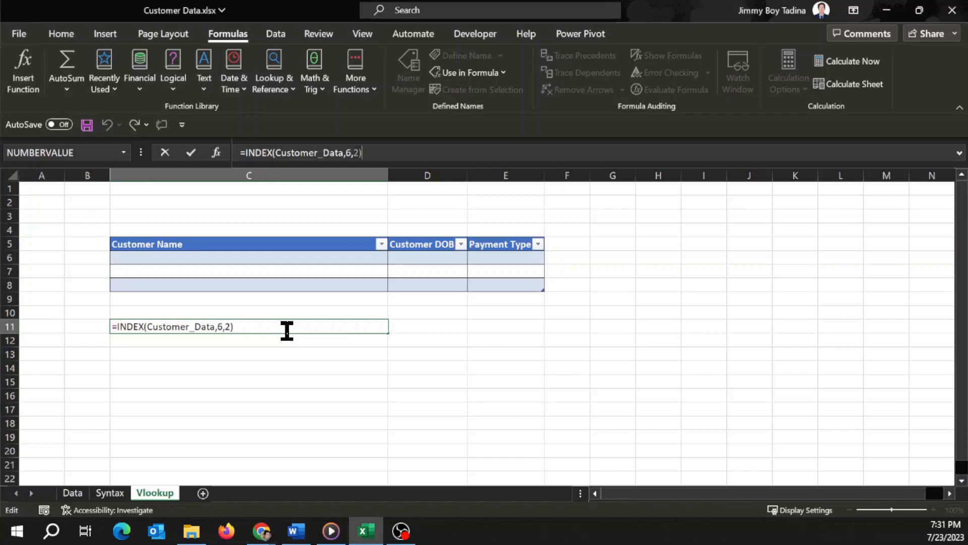
key(ctrl+Return)
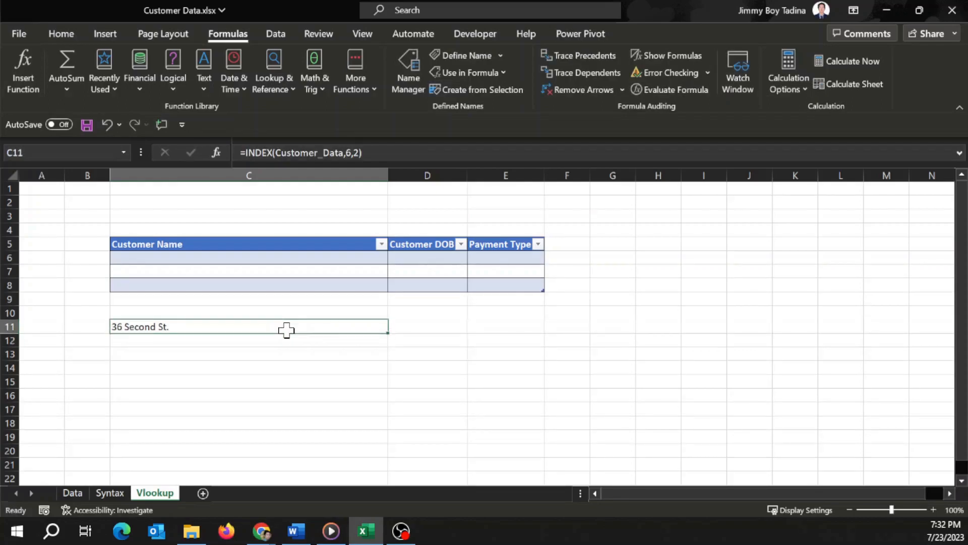
- View the description of the MATCH function from cell C13 without entering a formula
key(Down)
key(Down)
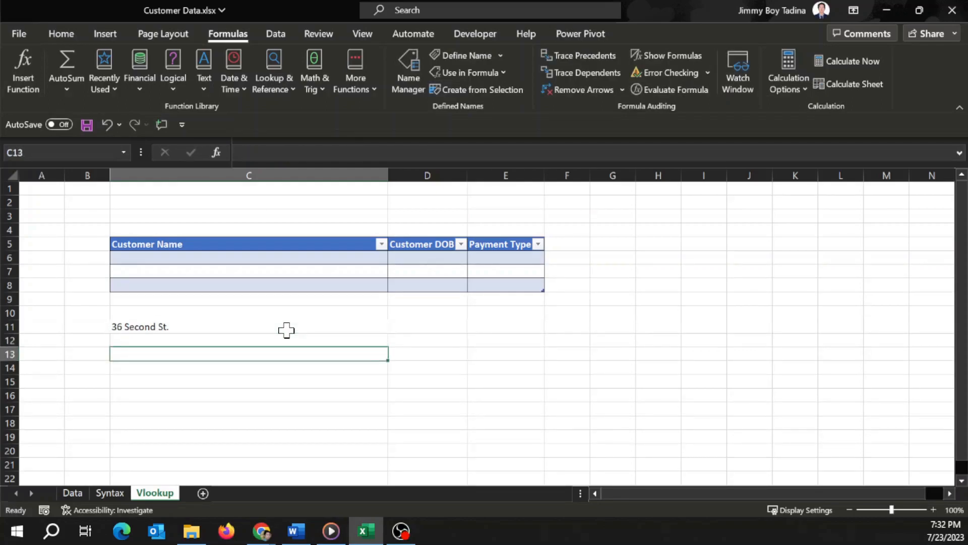
text(=match()
key(BackSpace)
key(BackSpace)
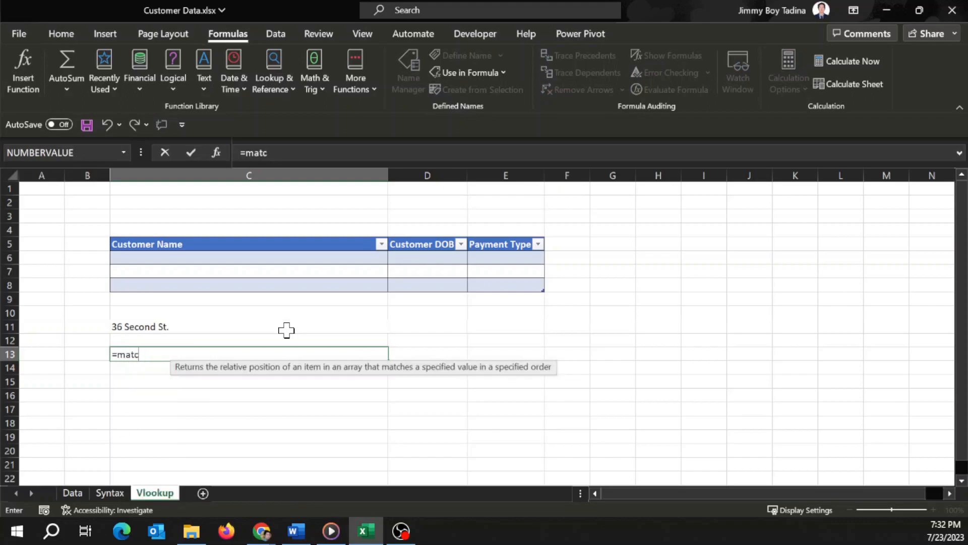
text(h)
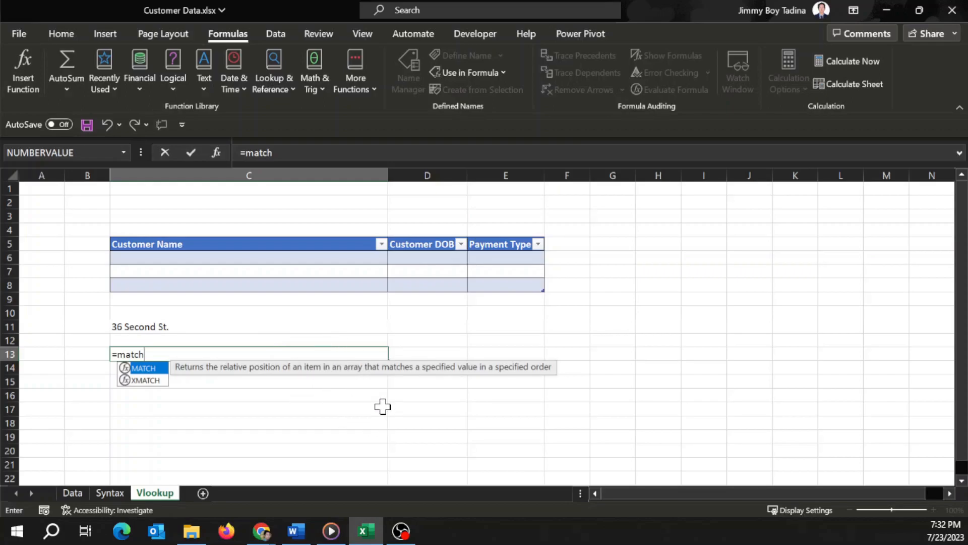
key(Escape)
key(Escape)
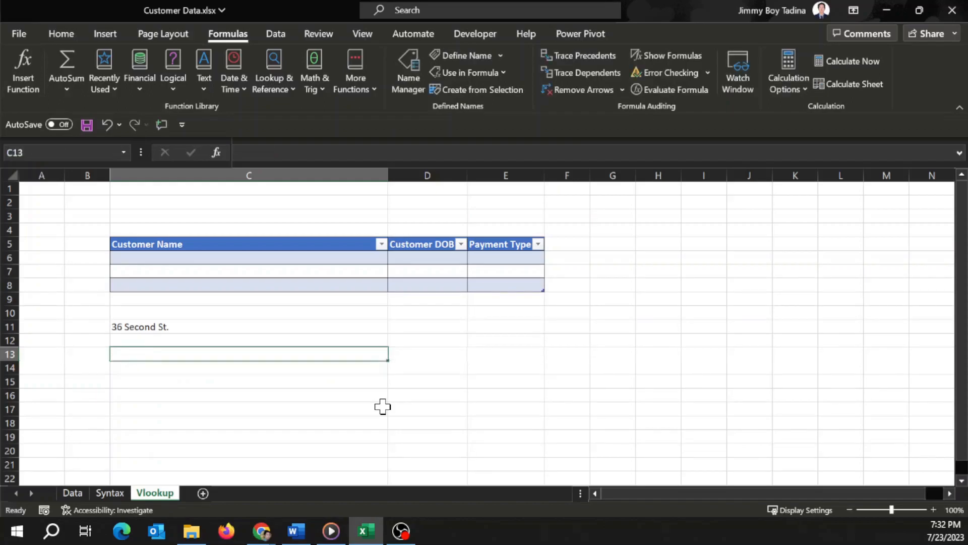
- Examine the column headers in row 1 of the Data sheet, then return to the Vlookup sheet
key(ctrl+Page_Up)
key(ctrl+Page_Up)
key(Up)
key(Up)
key(Left)
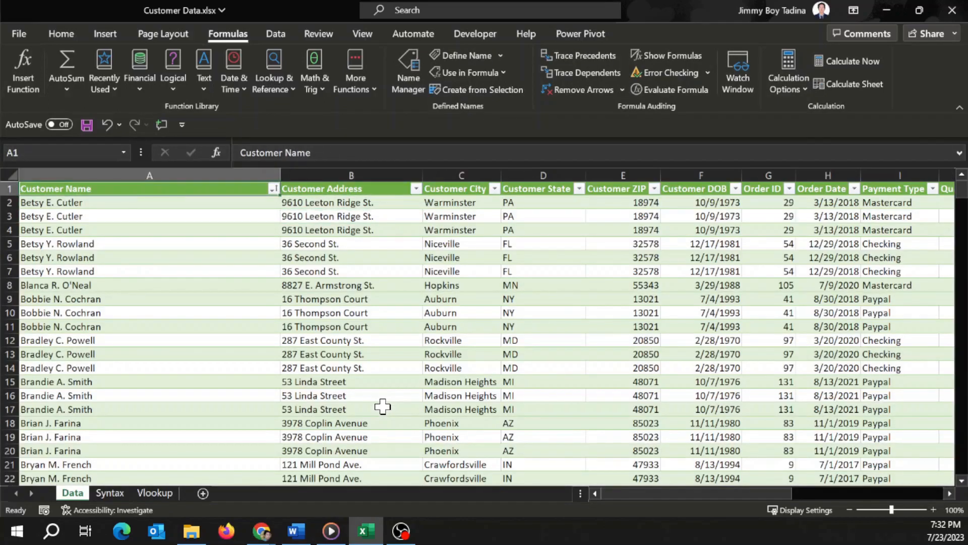
key(Right)
key(Right)
key(Right)
key(Right)
key(Right)
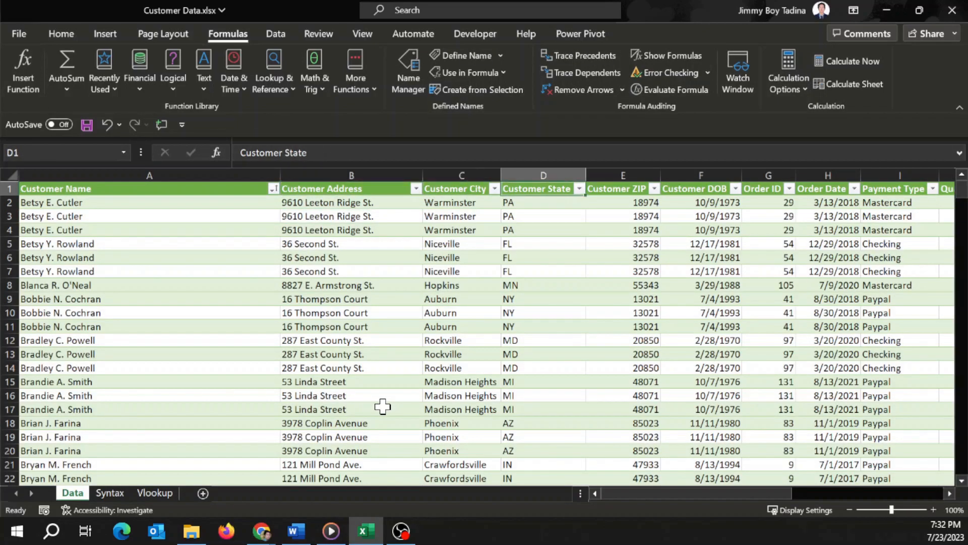
key(Left)
key(Left)
key(Left)
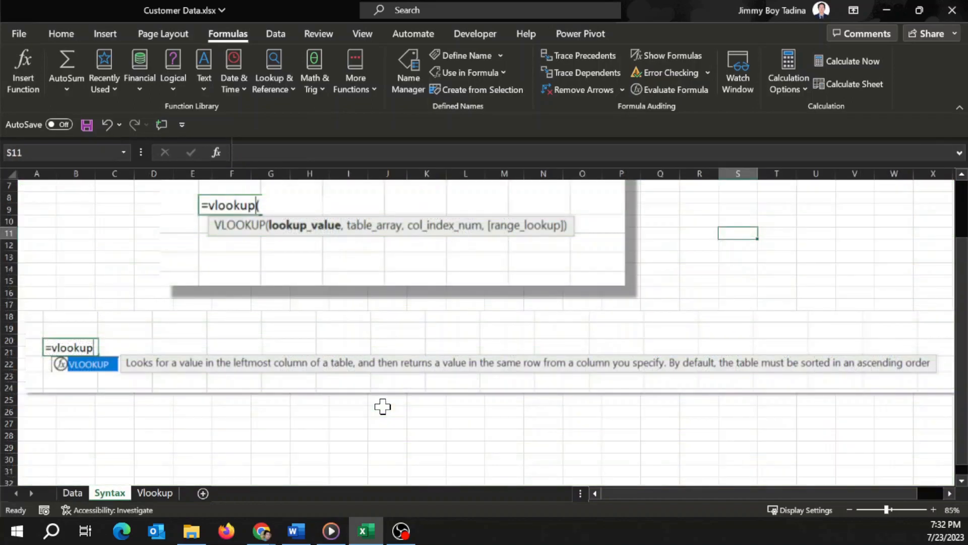
key(ctrl+Page_Down)
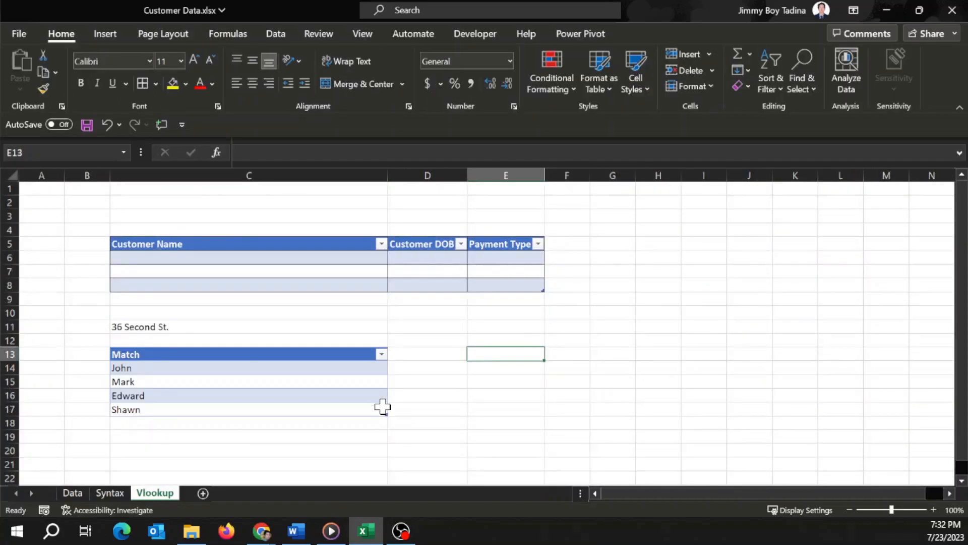
- Examine the header and first entries of the Match table in C13:C15
key(Left)
key(Left)
key(Left)
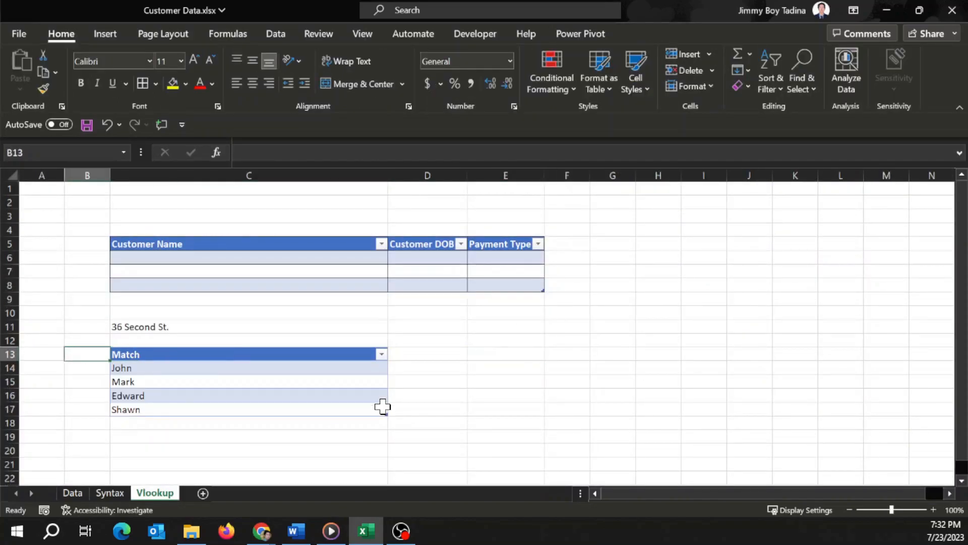
key(Right)
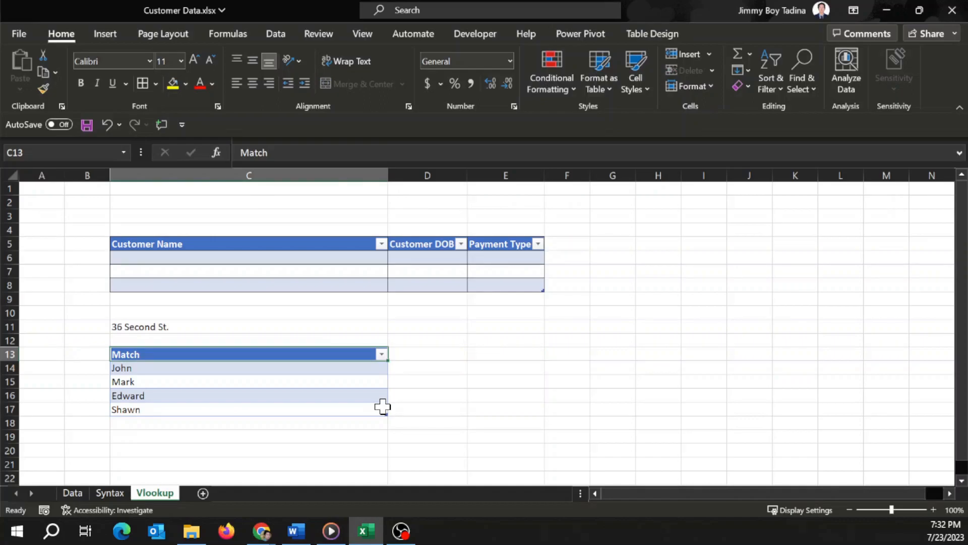
key(Down)
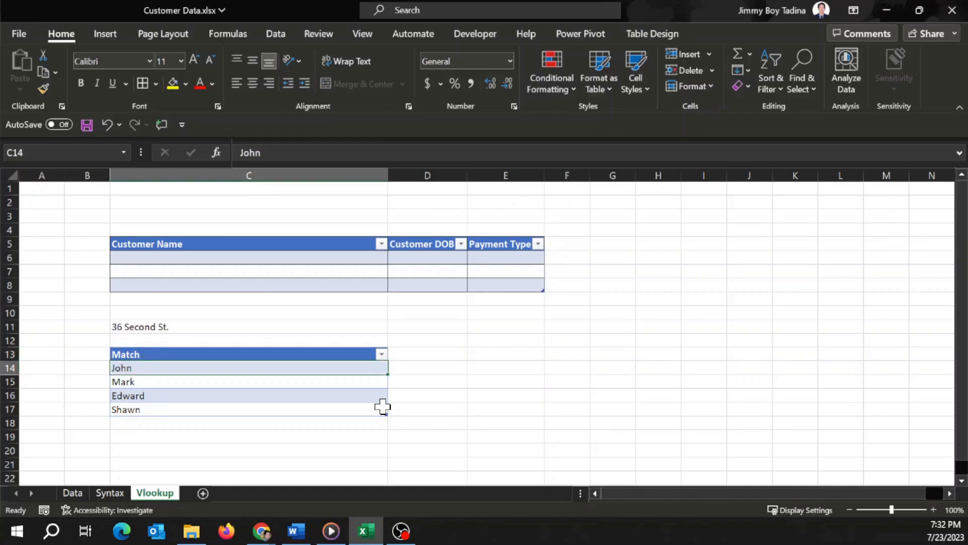
key(Down)
key(Down)
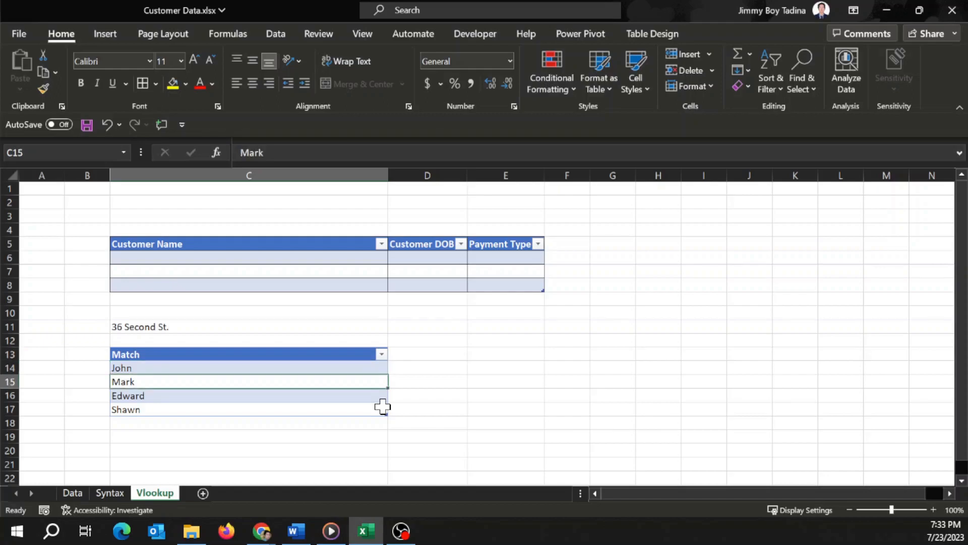
key(Up)
key(Up)
key(Up)
key(Right)
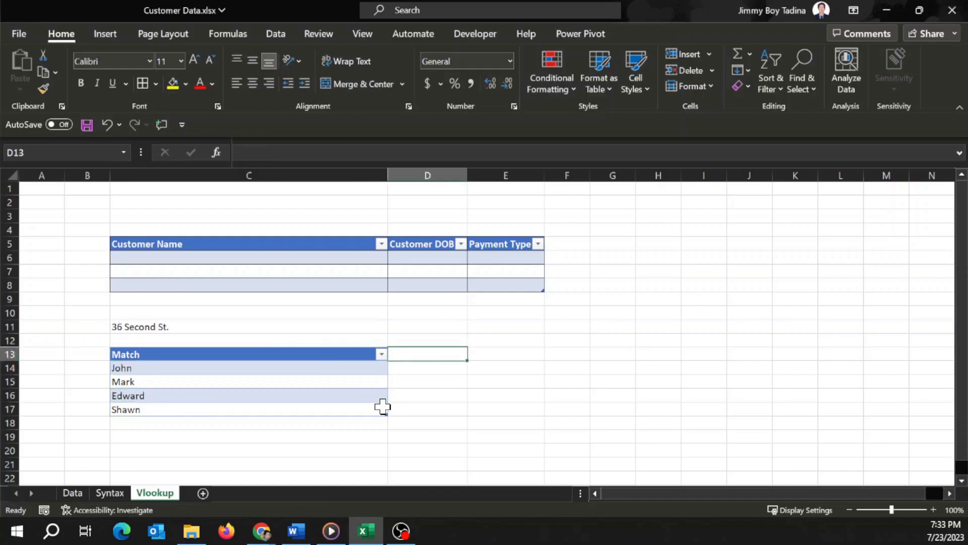
key(Right)
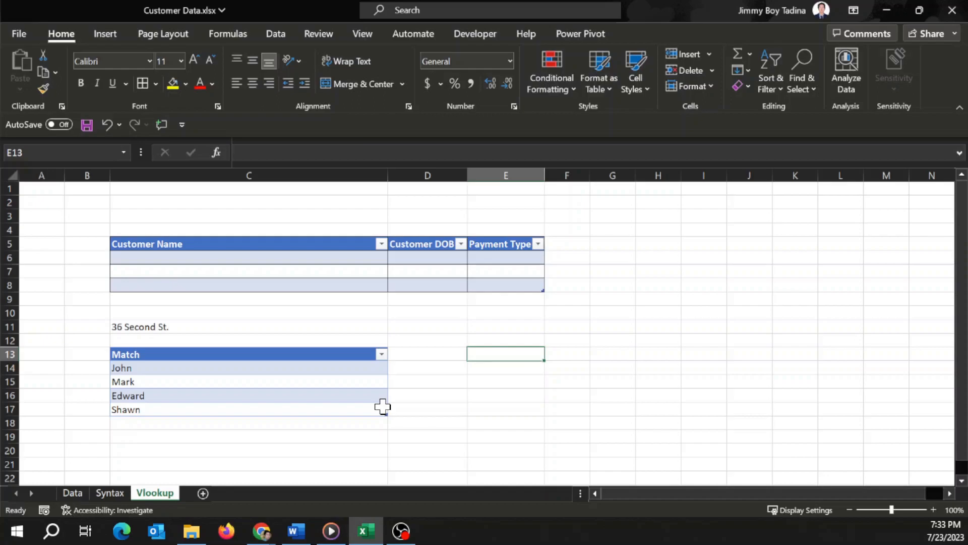
text(=mat)
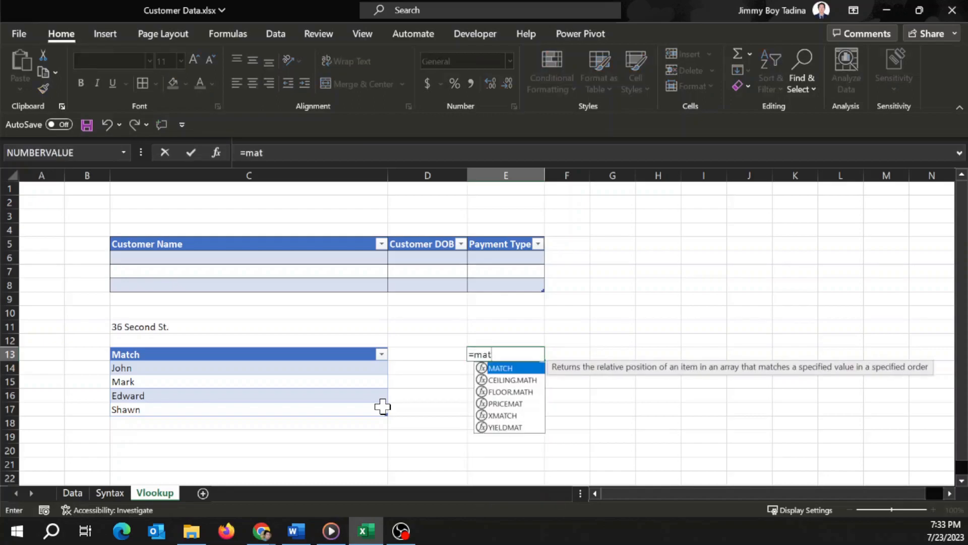
text(ch()
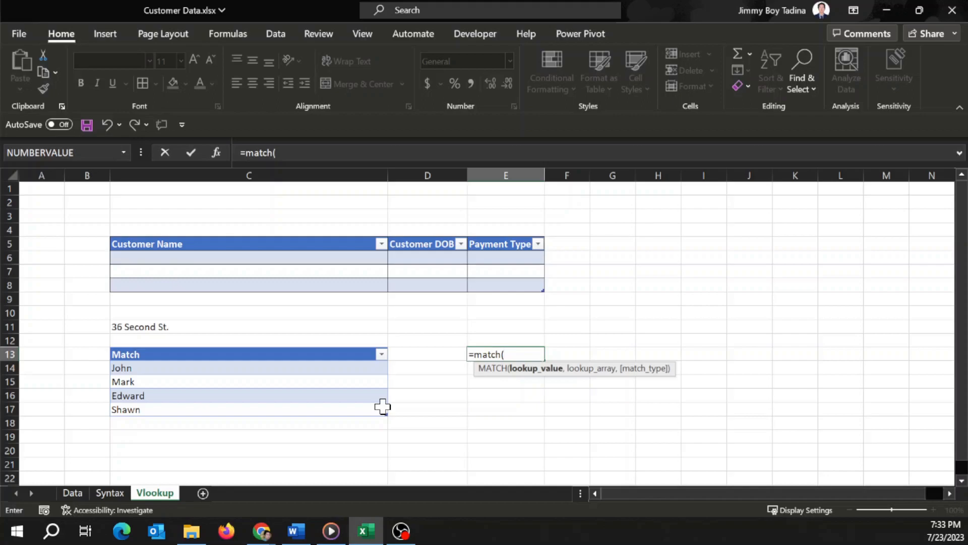
text("Shawn",)
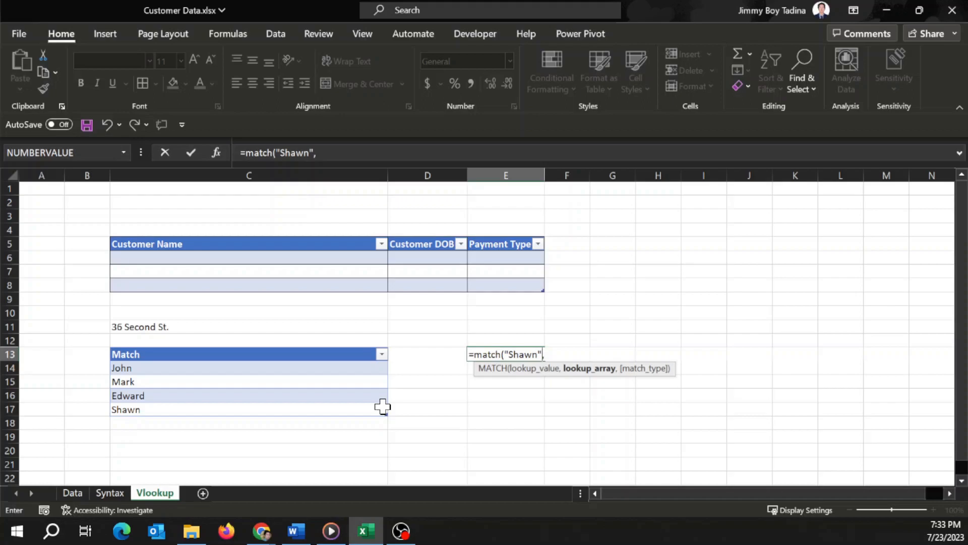
key(Escape)
- Enter the bottom name of the Match list in D13 beside the Match header, and select cell F13
key(Left)
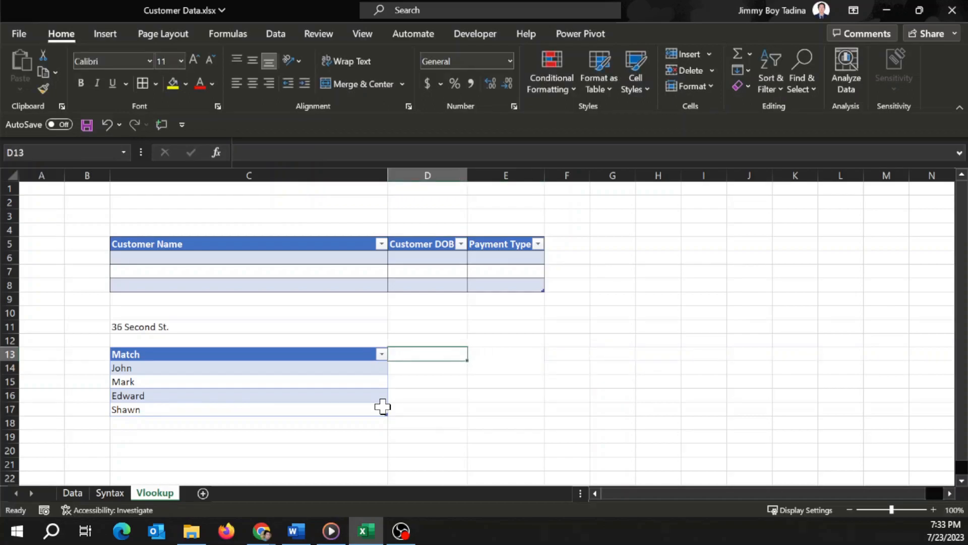
text(Shawn)
key(Return)
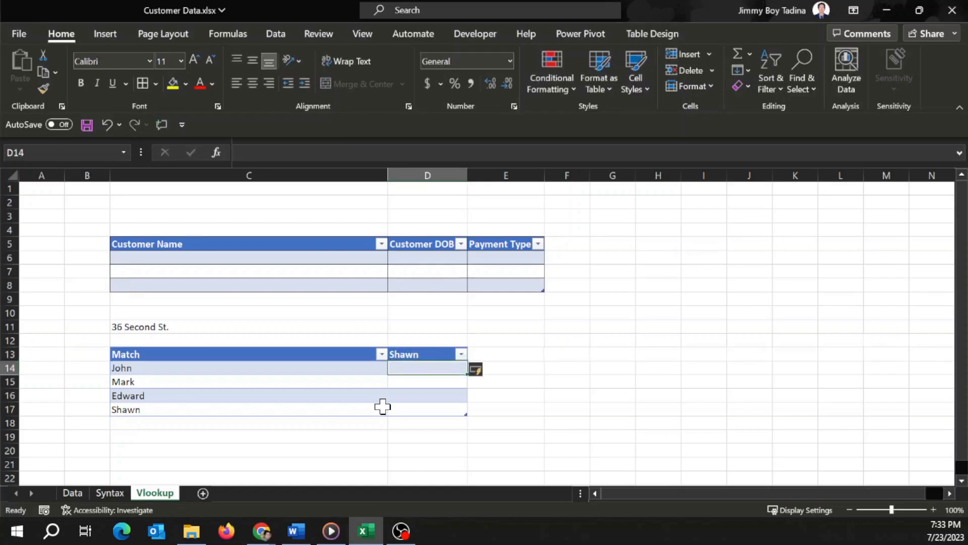
key(Up)
key(Right)
key(Right)
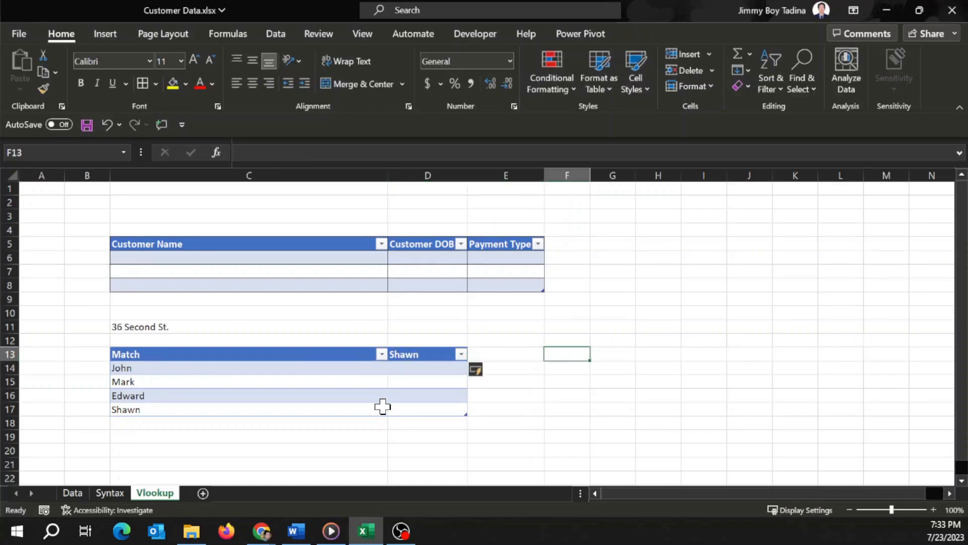
text(=match)
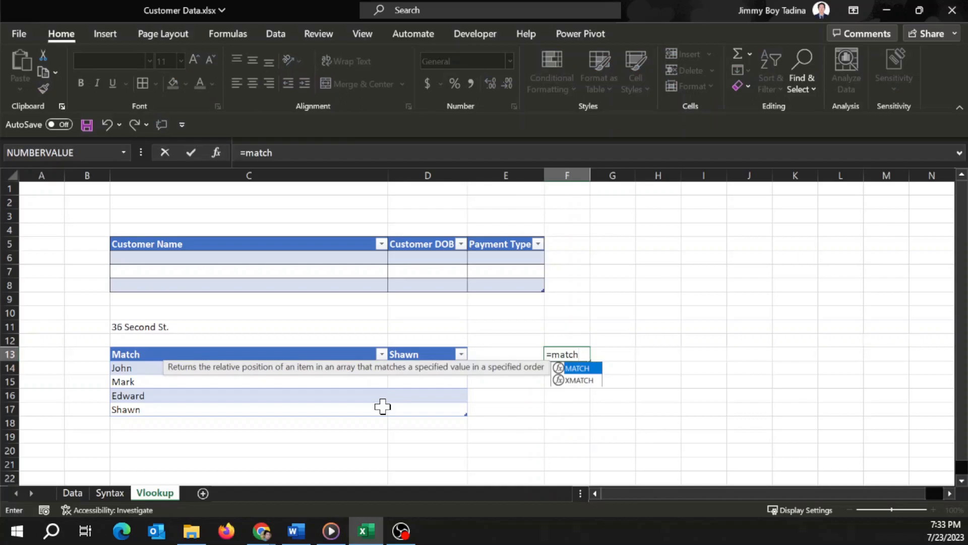
text(()
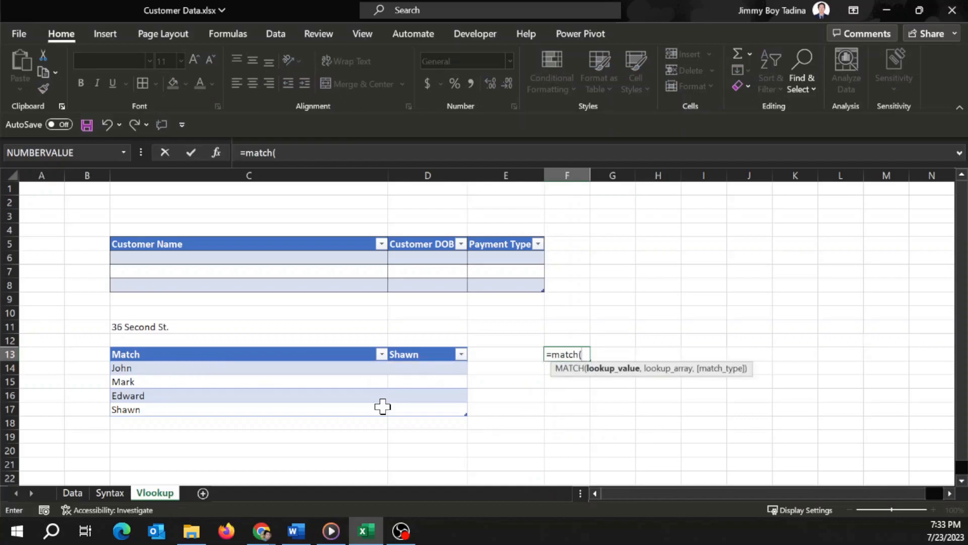
click(418, 354)
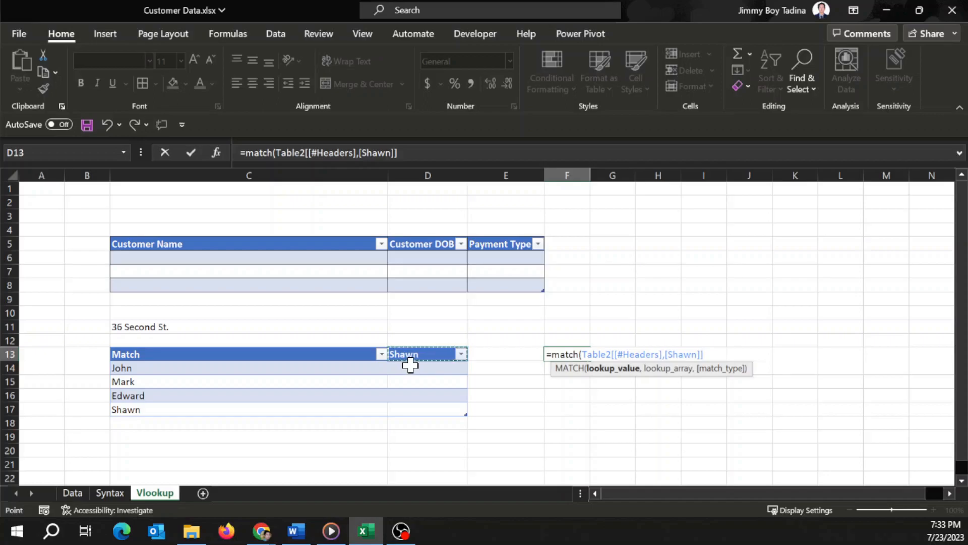
key(Escape)
- Clear the name from the header cell D13 and enter the same name in D14 below it
key(Left)
key(Left)
key(Left)
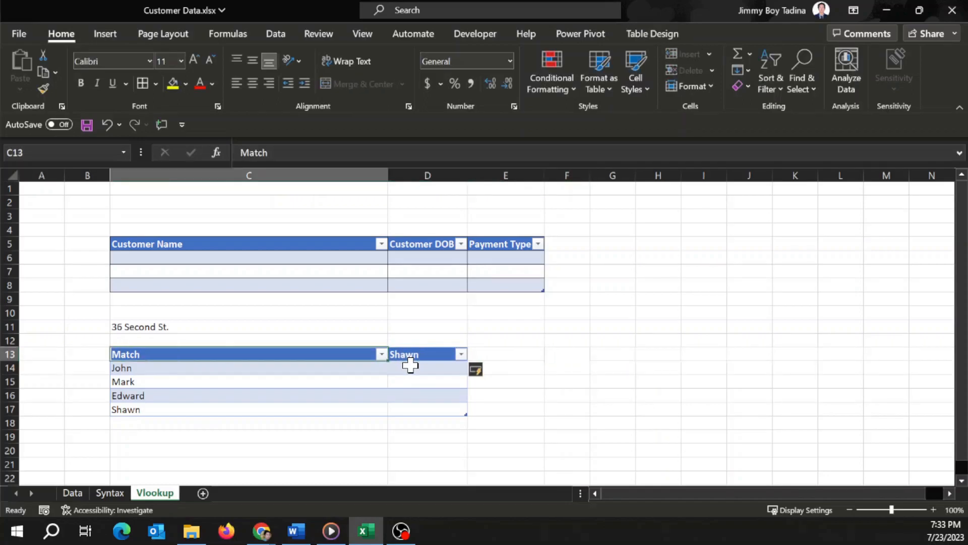
key(Right)
key(Delete)
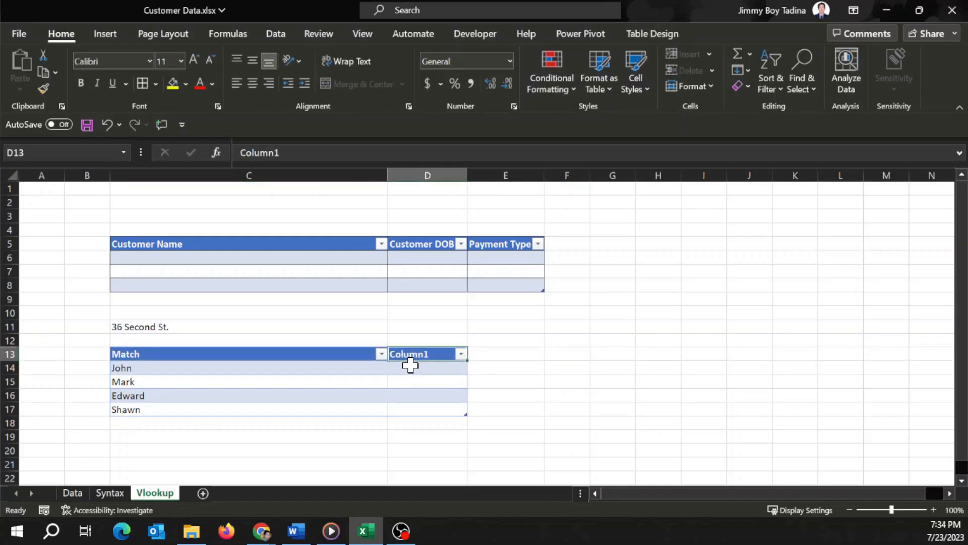
key(Down)
text(Shawn)
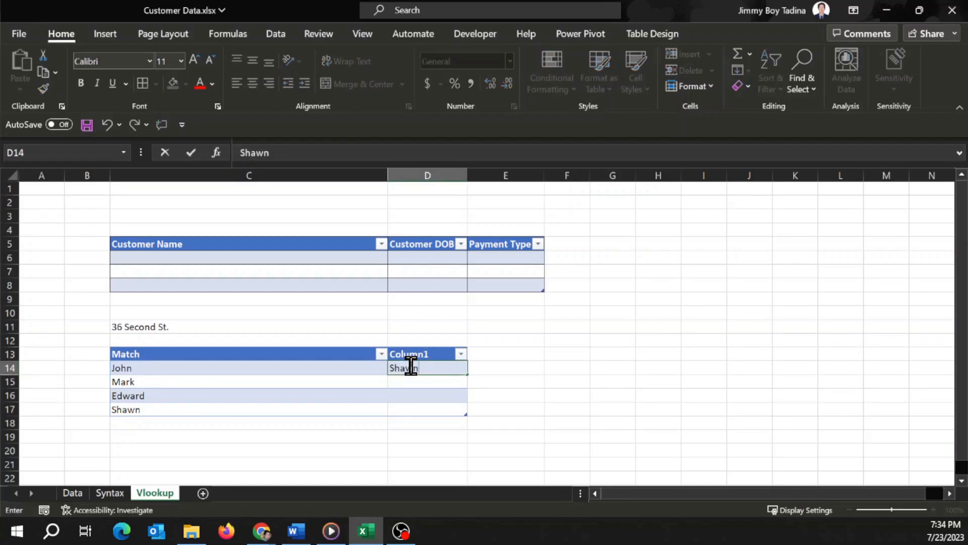
key(Right)
- Begin a MATCH formula in F14
key(Right)
text(=)
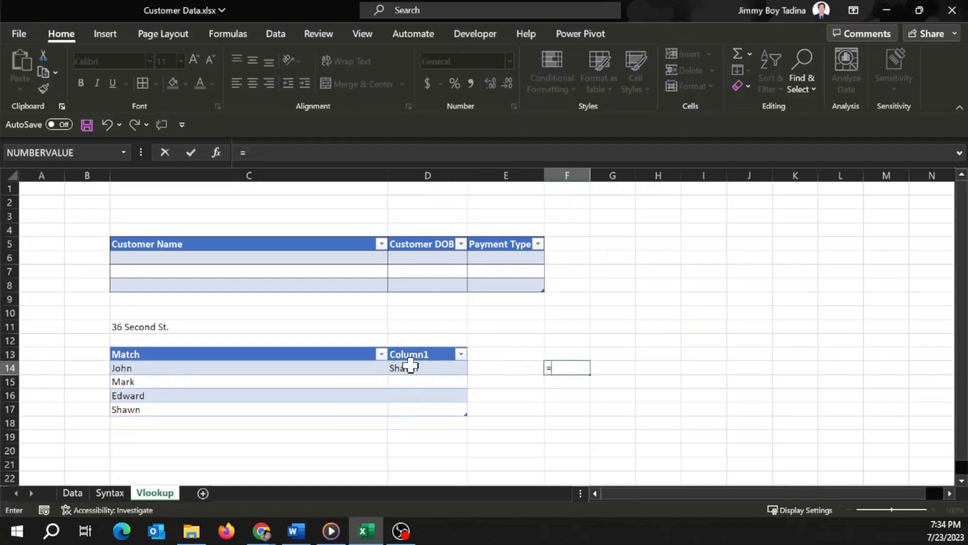
text(match()
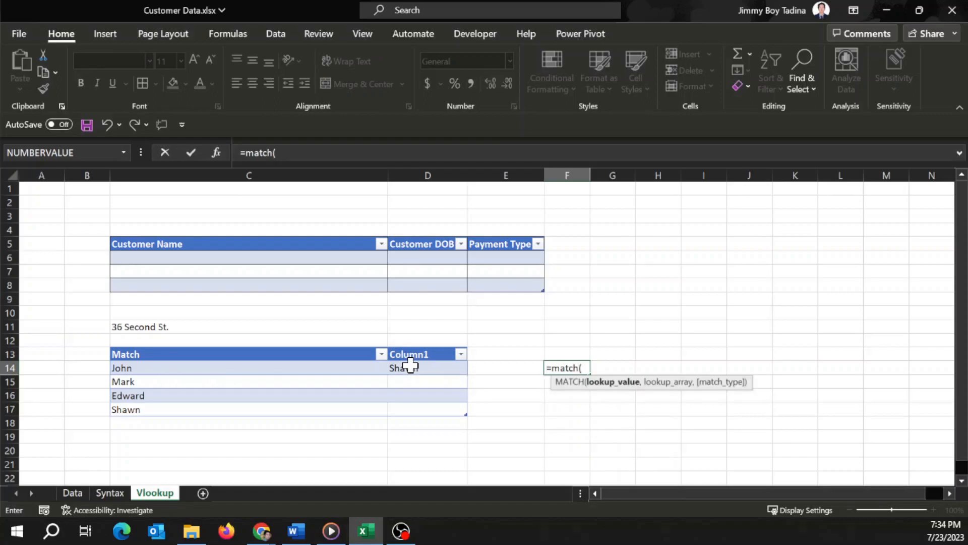
click(410, 366)
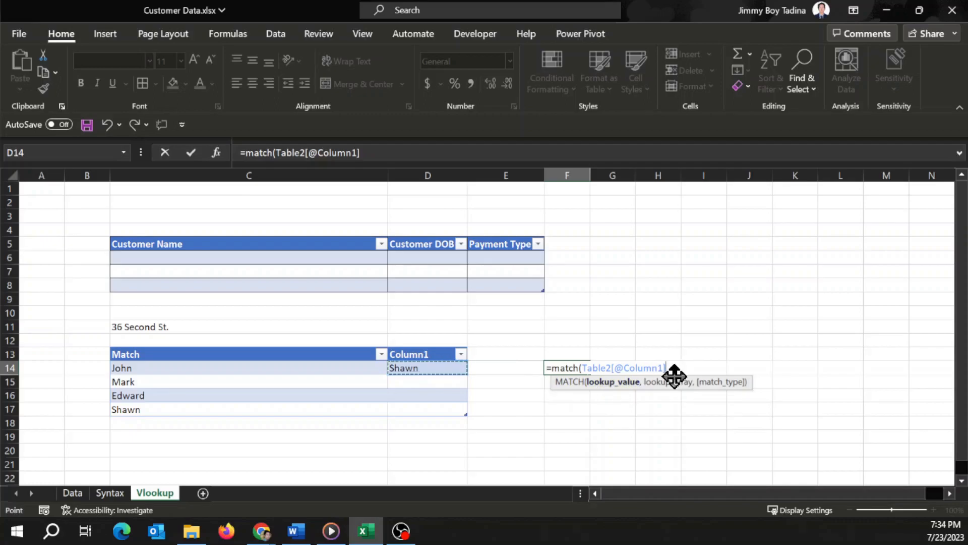
key(BackSpace)
key(BackSpace)
key(BackSpace)
key(BackSpace)
key(BackSpace)
key(BackSpace)
key(BackSpace)
key(BackSpace)
key(BackSpace)
key(BackSpace)
key(BackSpace)
key(BackSpace)
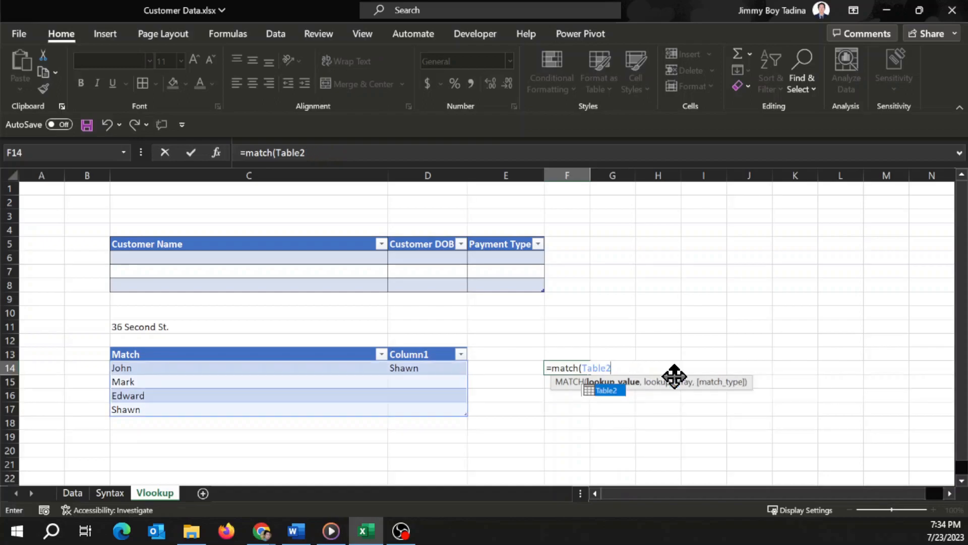
key(BackSpace)
key(BackSpace)
key(BackSpace)
key(BackSpace)
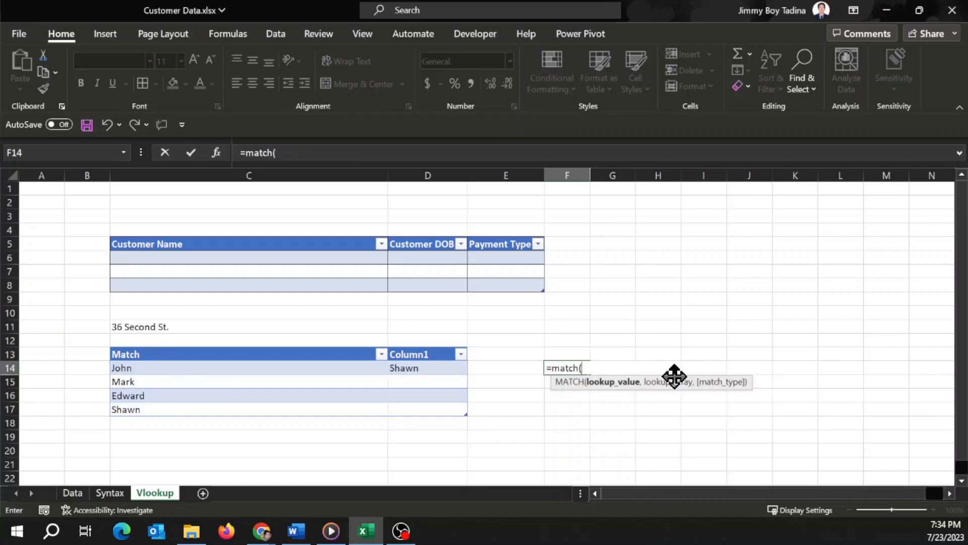
- Set the MATCH formula's lookup value to the absolute reference $D$14
text(D14)
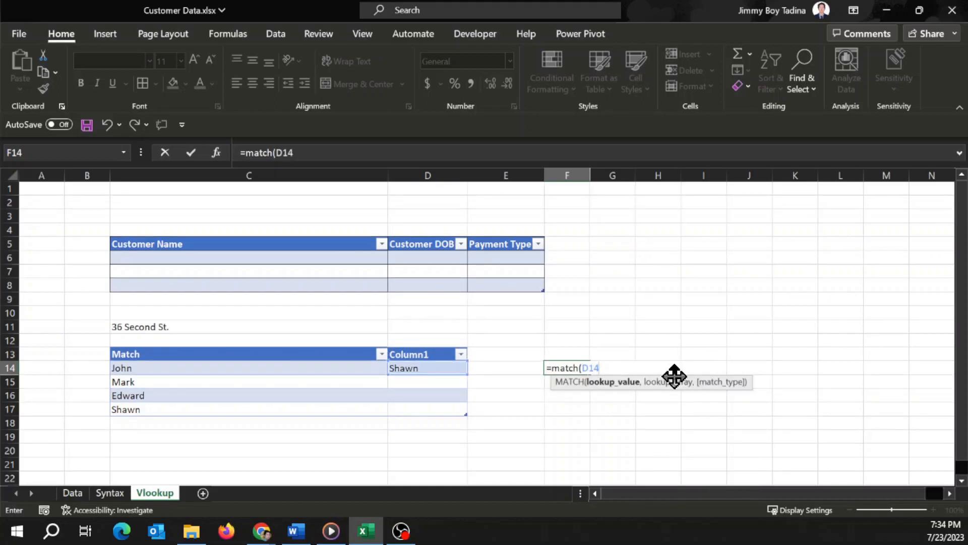
key(F4)
key(F4)
key(F4)
key(F4)
key(F4)
key(F4)
key(F4)
key(F4)
key(F4)
text(,)
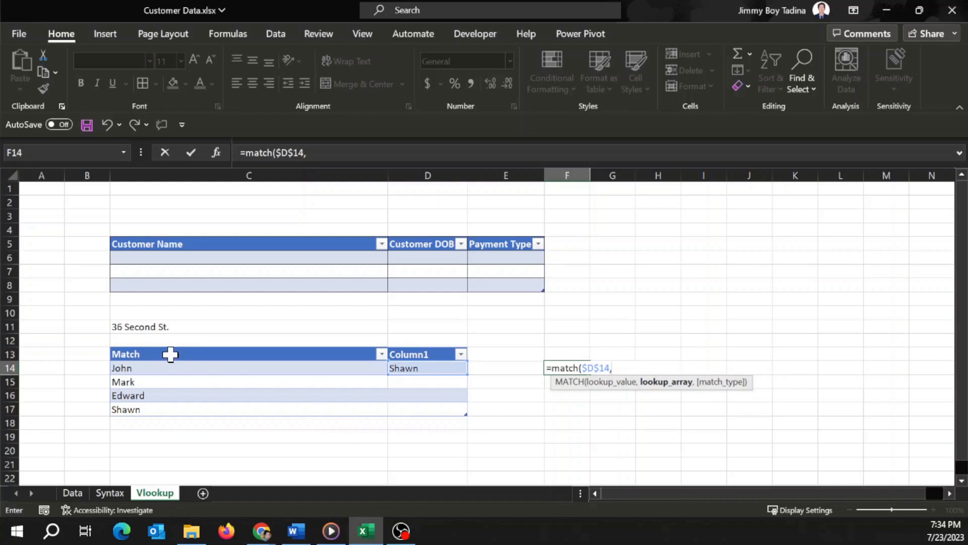
- Set the MATCH formula's lookup array to C14:C17, using plain cell references instead of the table reference
drag(170, 355, 171, 406)
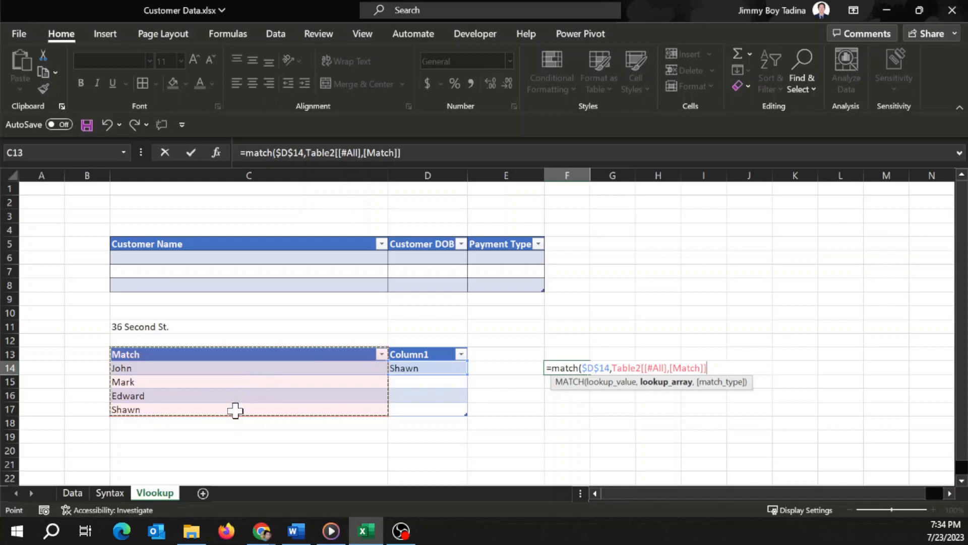
drag(612, 368, 711, 378)
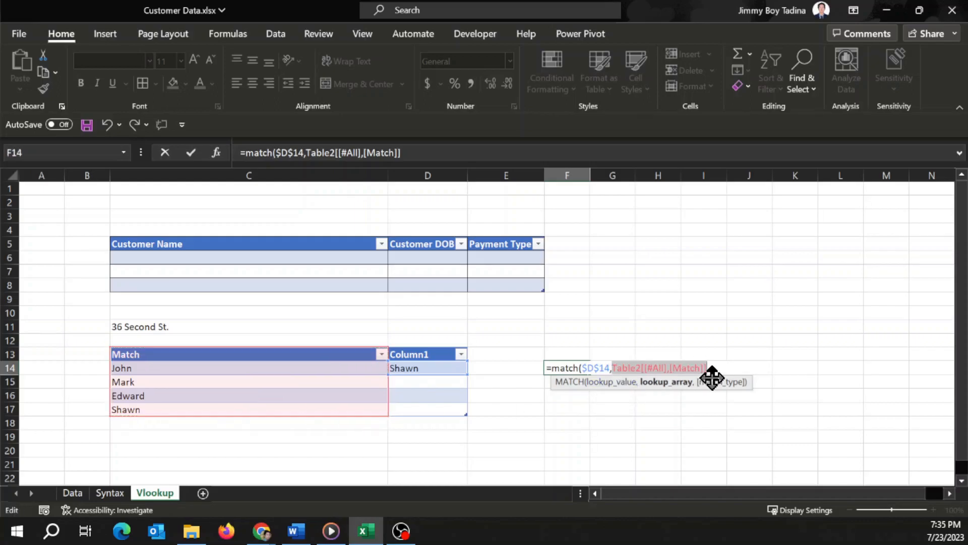
text(C)
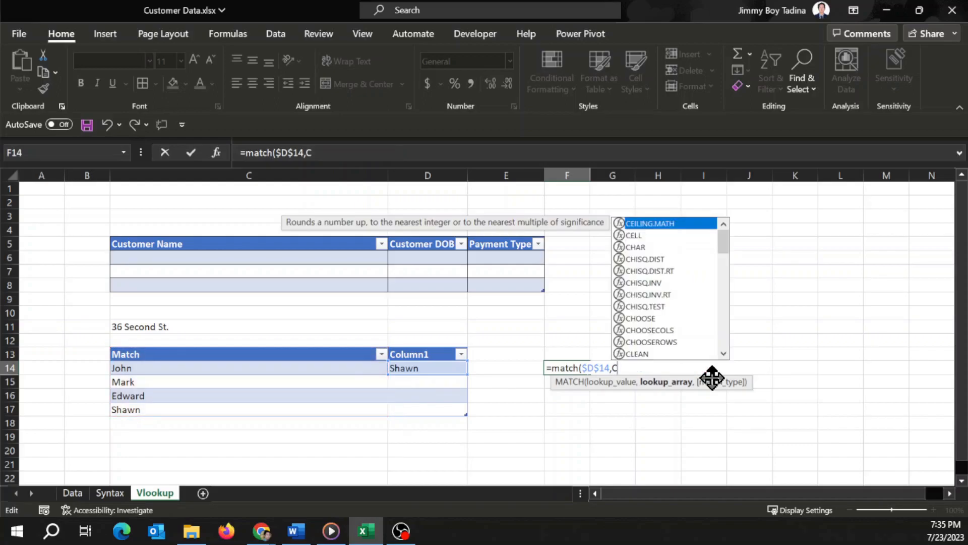
text(14:)
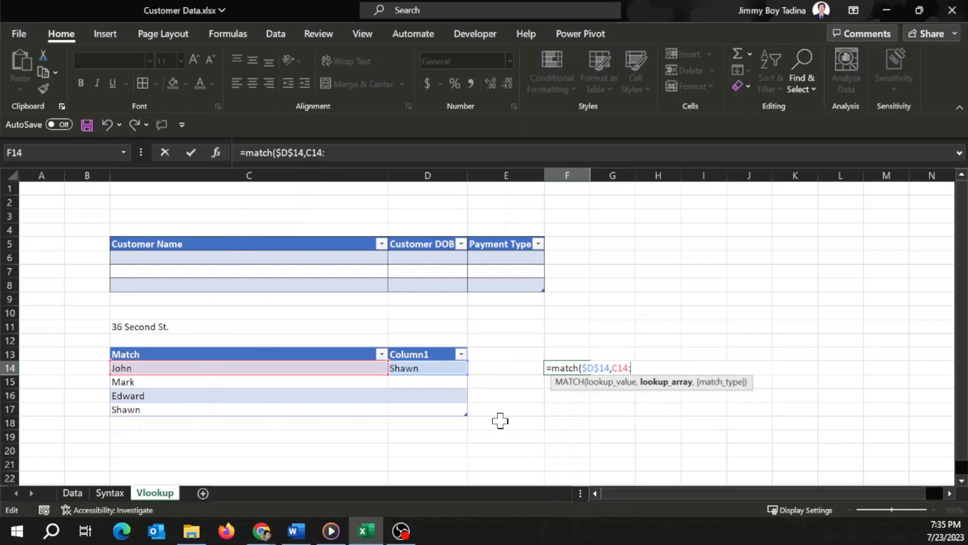
text(C)
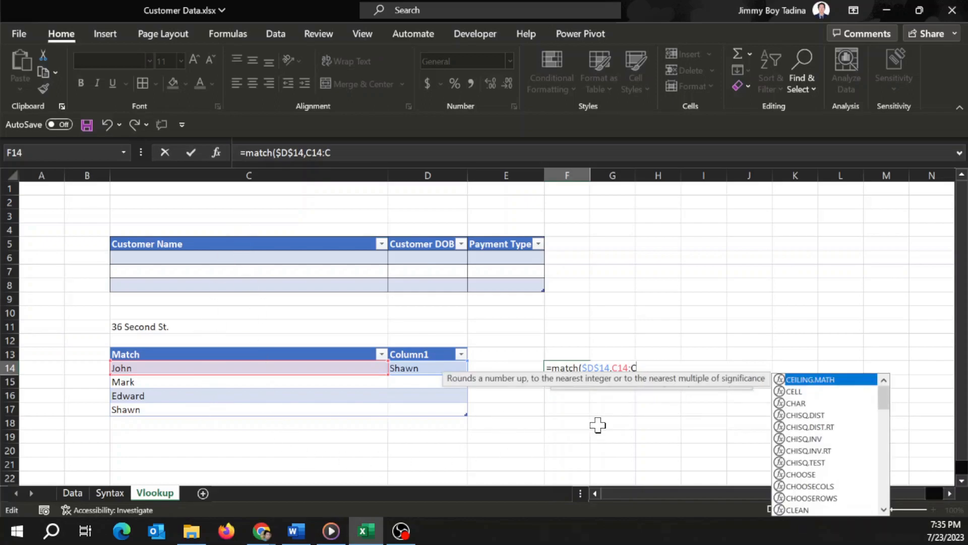
text(17)
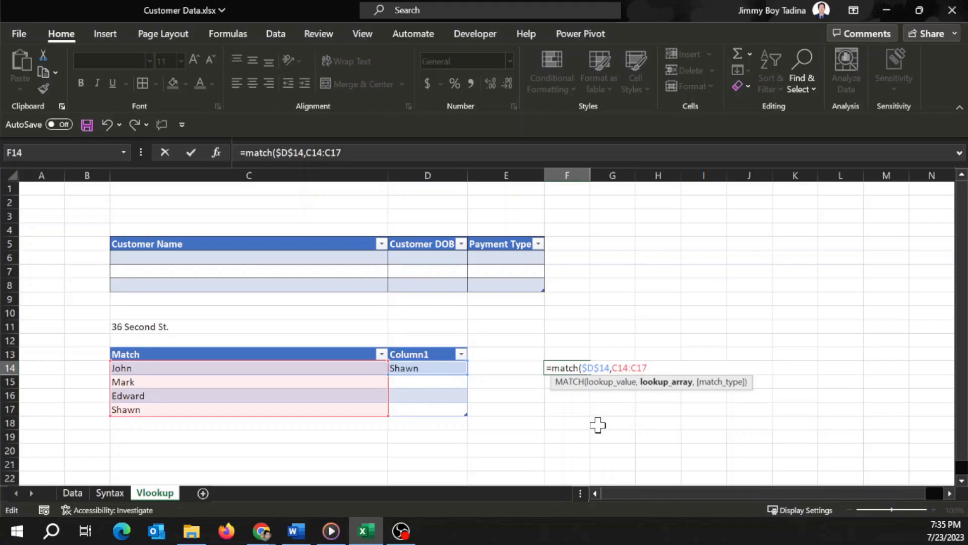
text(,)
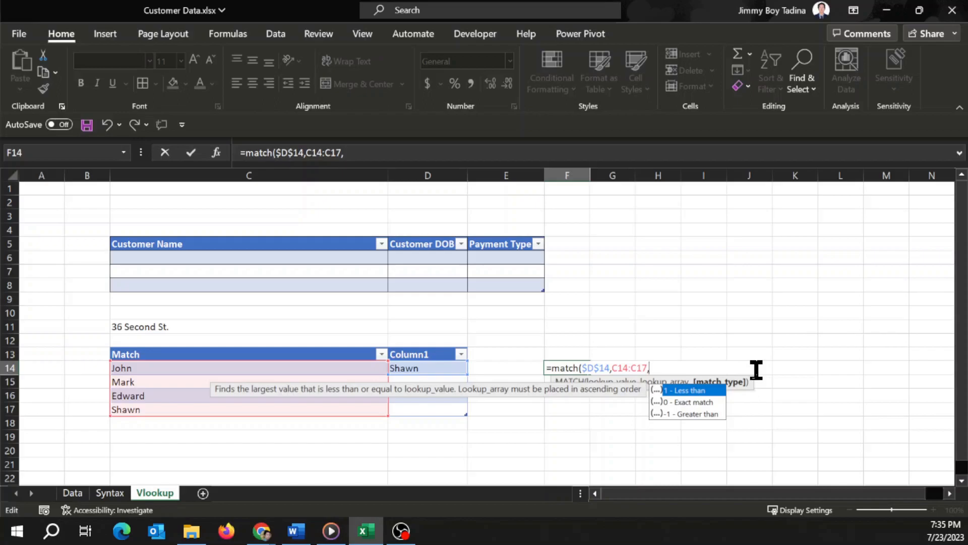
- Choose match type 0 for an exact match, close the MATCH formula and commit it in F14
key(Down)
key(Tab)
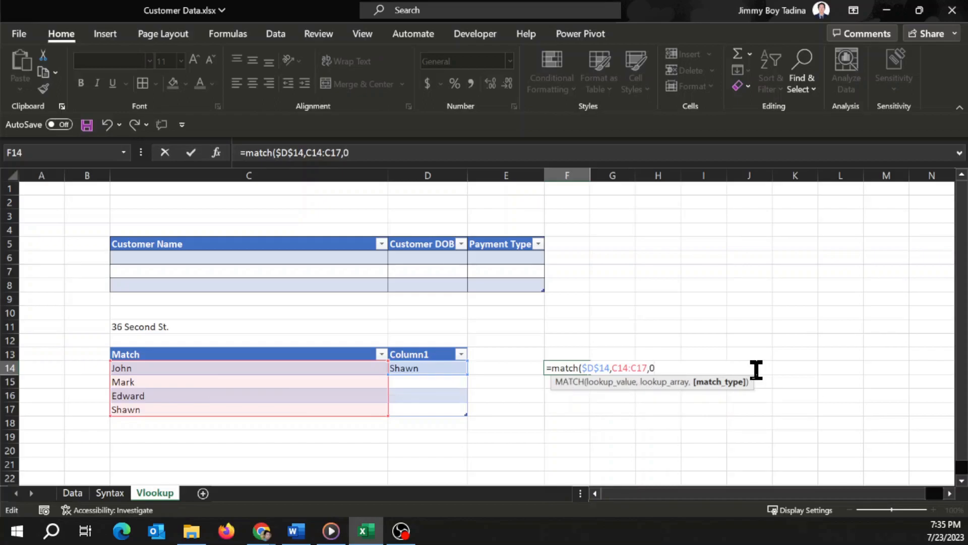
text())
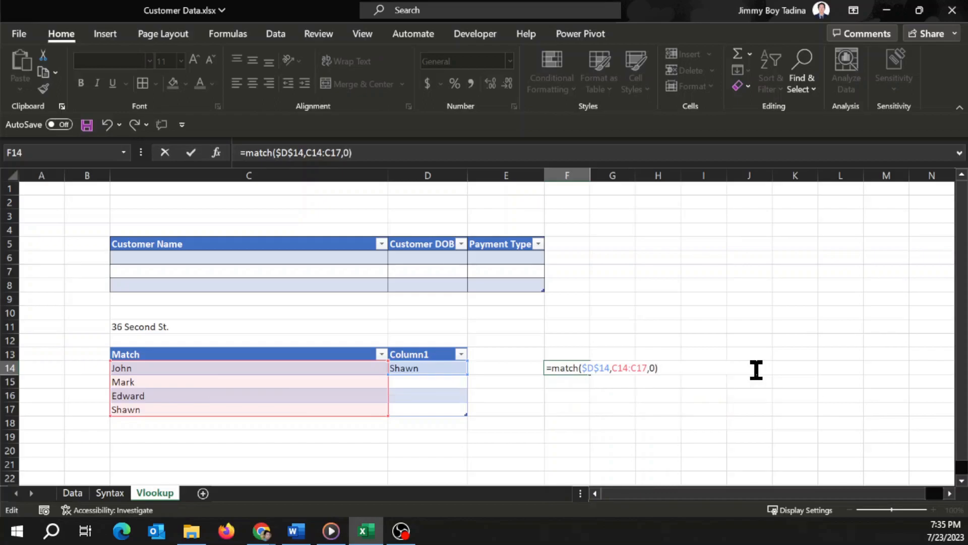
key(ctrl+Return)
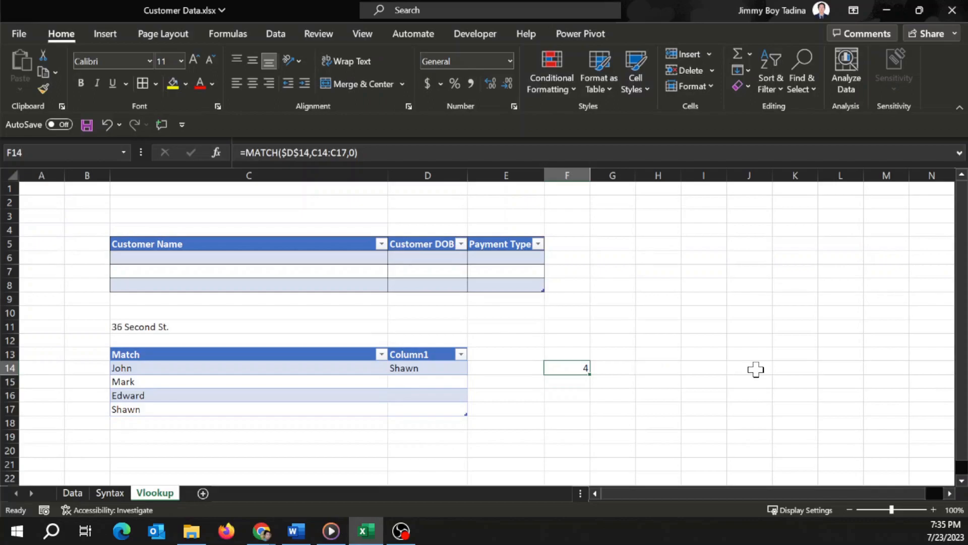
- Examine the names in lookup range C14:C17 against the MATCH result in F14
key(Left)
key(Left)
key(Left)
key(Left)
key(Left)
key(Right)
key(Right)
key(shift+Down)
key(shift+Down)
key(shift+Down)
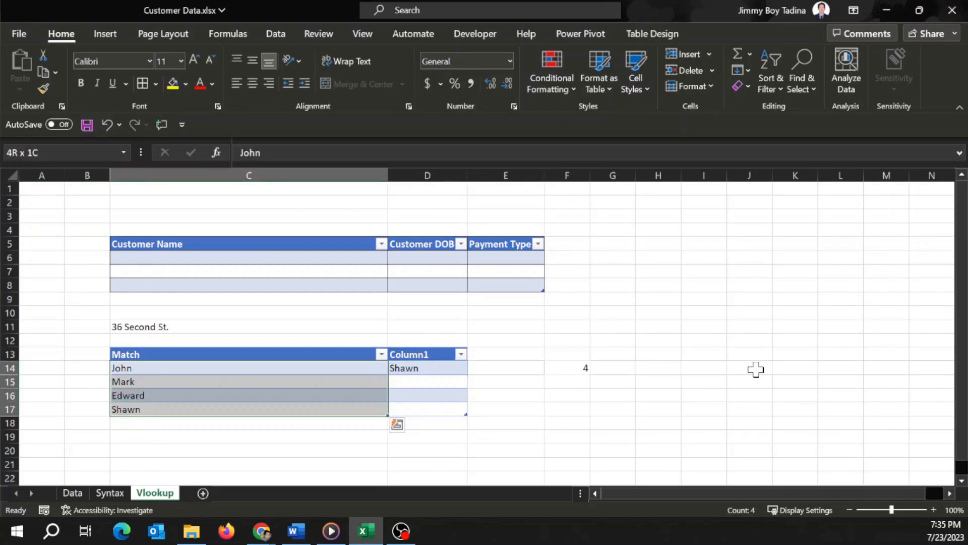
key(Right)
key(Right)
key(Right)
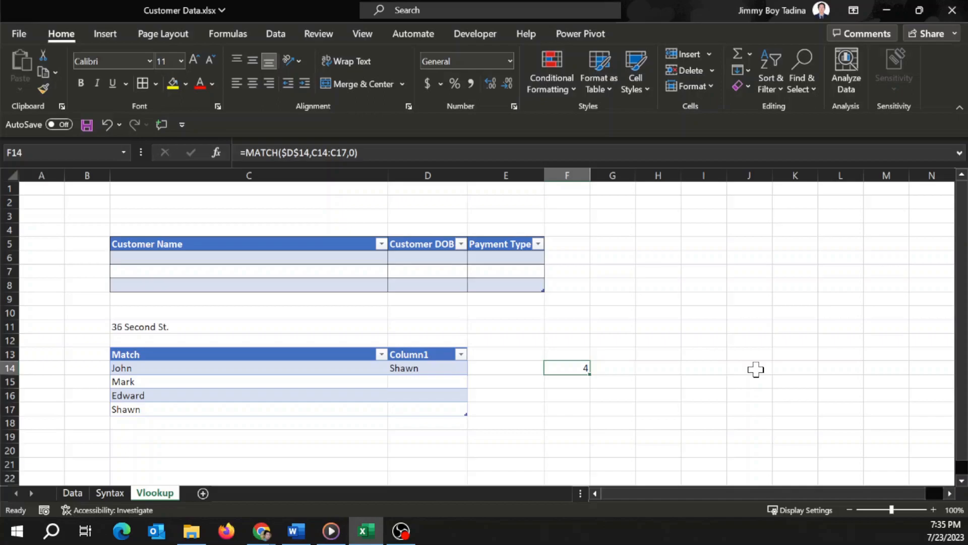
- Examine the whole Match column including its header, C13:C17, then return to the formula in F14
key(Left)
key(Left)
key(Left)
key(Left)
key(Up)
key(Right)
key(ctrl+shift+Down)
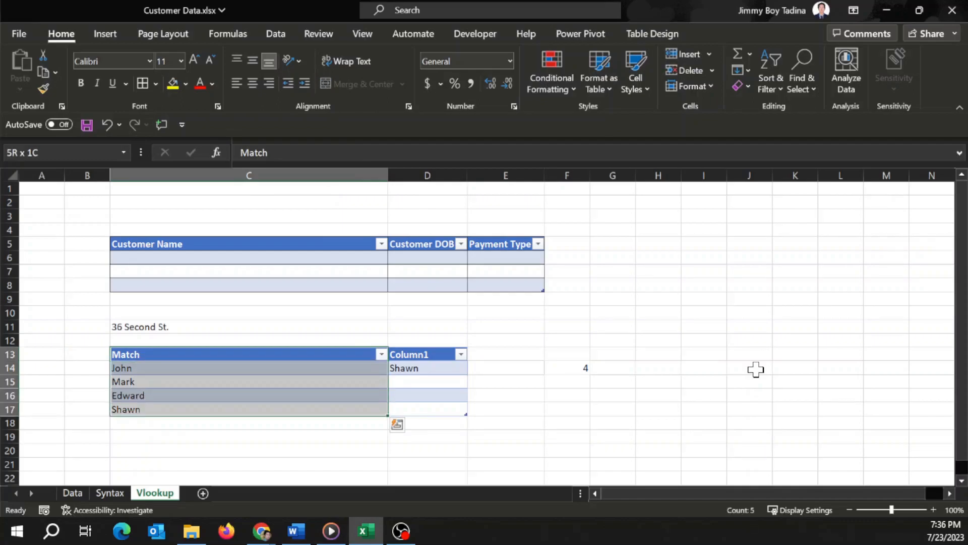
key(Right)
key(Right)
key(Right)
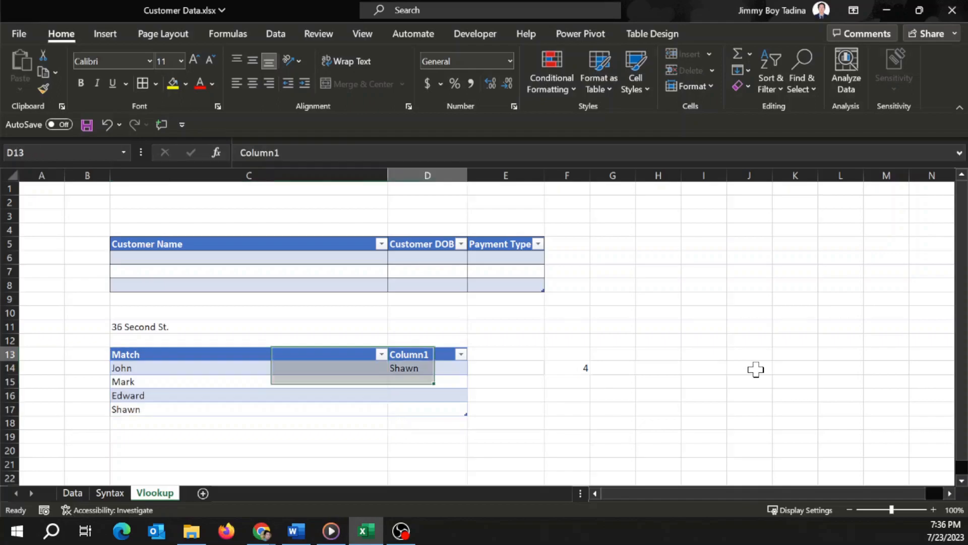
key(Down)
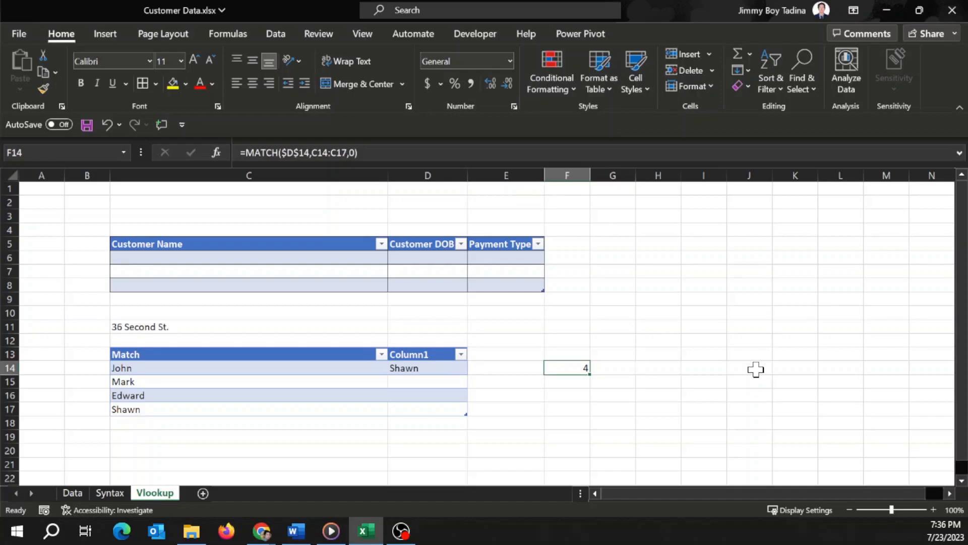
- Compare the lookup name in D14 with the MATCH result in F14
key(Left)
key(Left)
key(Right)
key(Right)
key(Left)
key(Left)
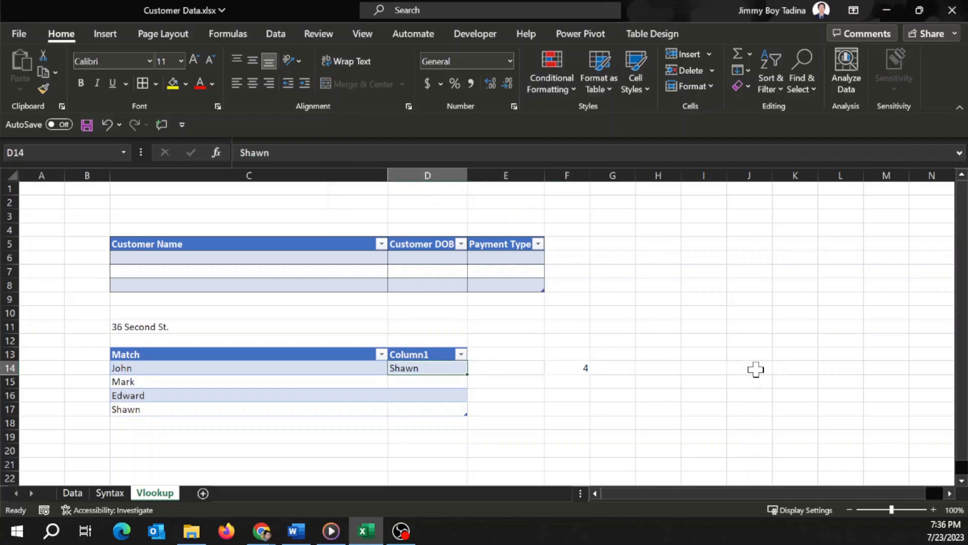
- Select C6 as the destination on the Vlookup sheet, and copy the customer name from A5 of the Data sheet
key(Left)
key(Up)
key(Up)
key(Up)
key(Up)
key(Up)
key(Up)
key(Up)
key(Up)
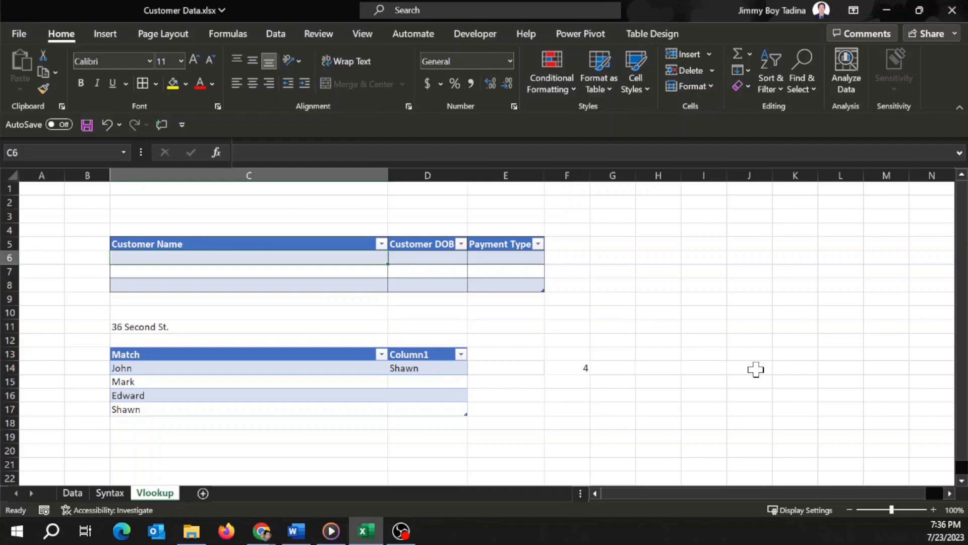
key(ctrl+Page_Up)
key(ctrl+Page_Up)
key(Down)
key(Down)
key(Down)
key(Down)
key(Down)
key(Down)
key(Down)
key(Down)
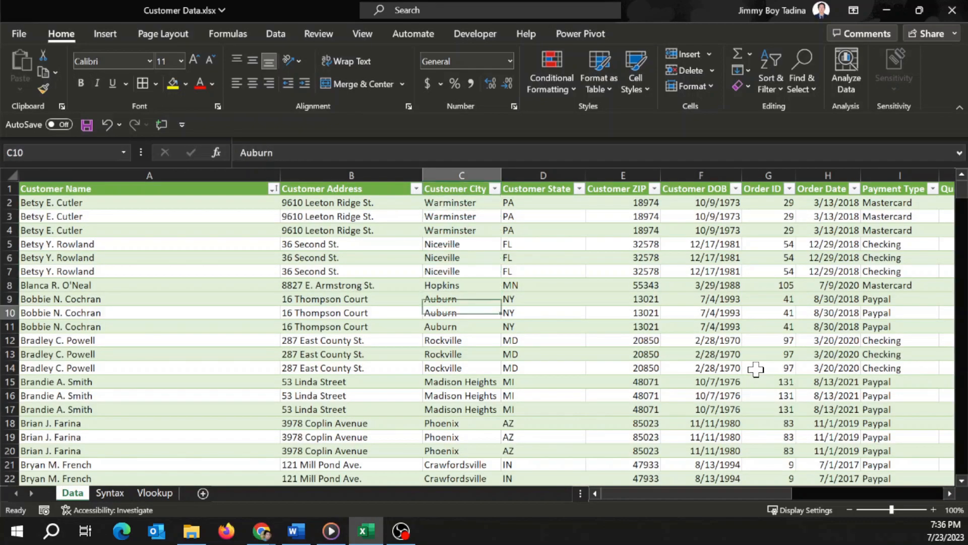
key(Left)
key(Down)
key(Down)
key(Down)
key(Down)
key(Left)
key(Down)
key(Down)
key(Down)
key(Up)
key(Up)
key(Up)
key(Up)
key(Up)
key(Up)
key(Up)
key(Up)
key(Up)
key(Up)
key(Up)
key(Up)
key(Down)
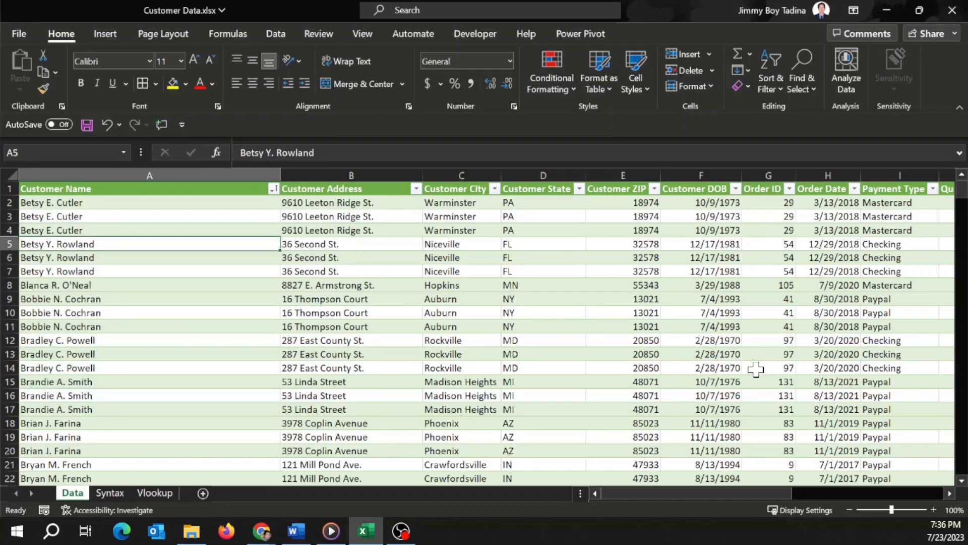
key(ctrl+c)
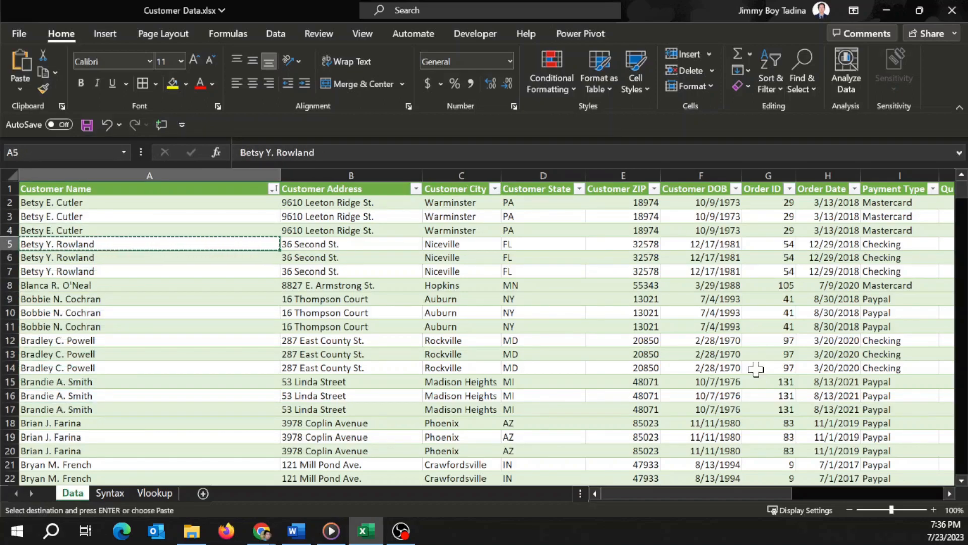
- Paste the copied customer name as values into C6 of the Vlookup sheet, and select D6 under Customer DOB
key(ctrl+Page_Down)
key(ctrl+Page_Down)
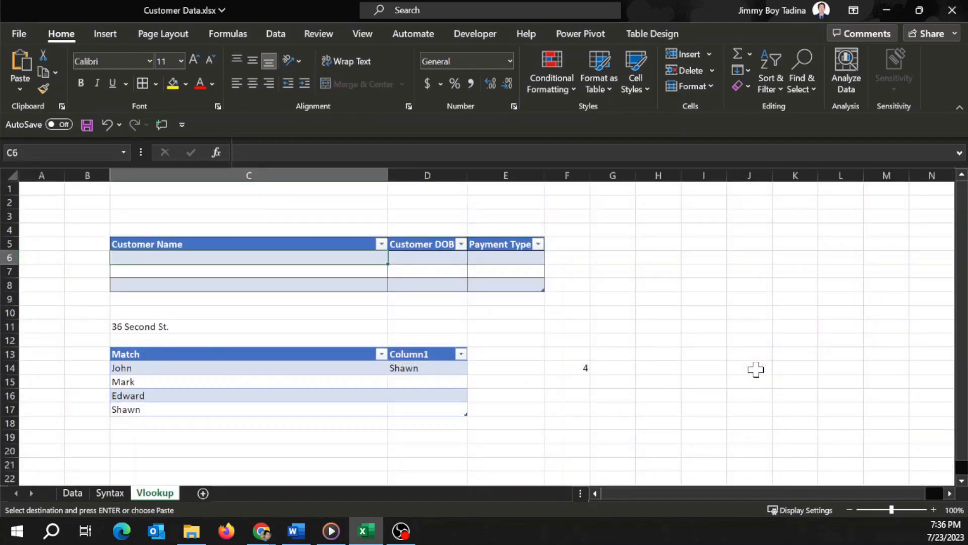
key(ctrl+alt+v)
key(v)
key(Return)
key(Right)
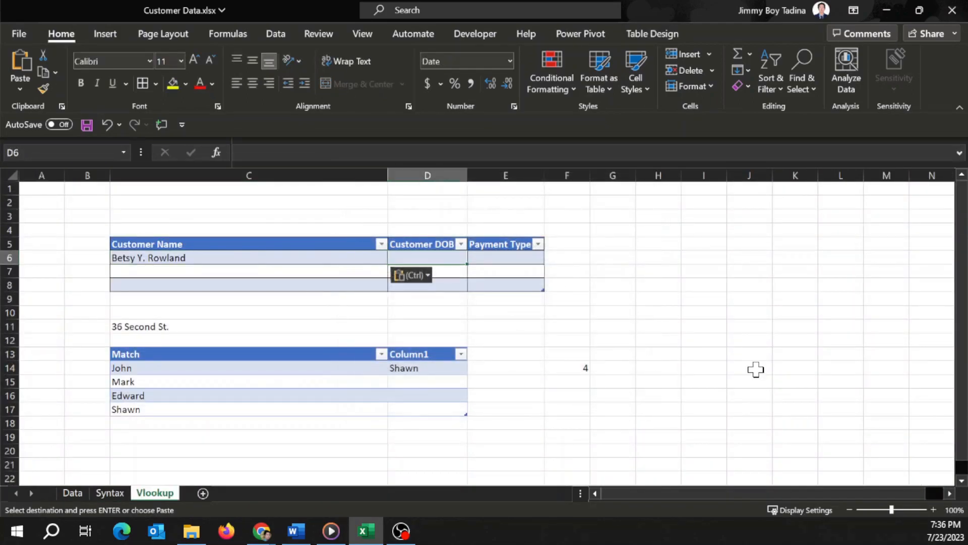
- Start an INDEX formula in D6 of the Vlookup sheet with the Customer_Data table as its array
key(Left)
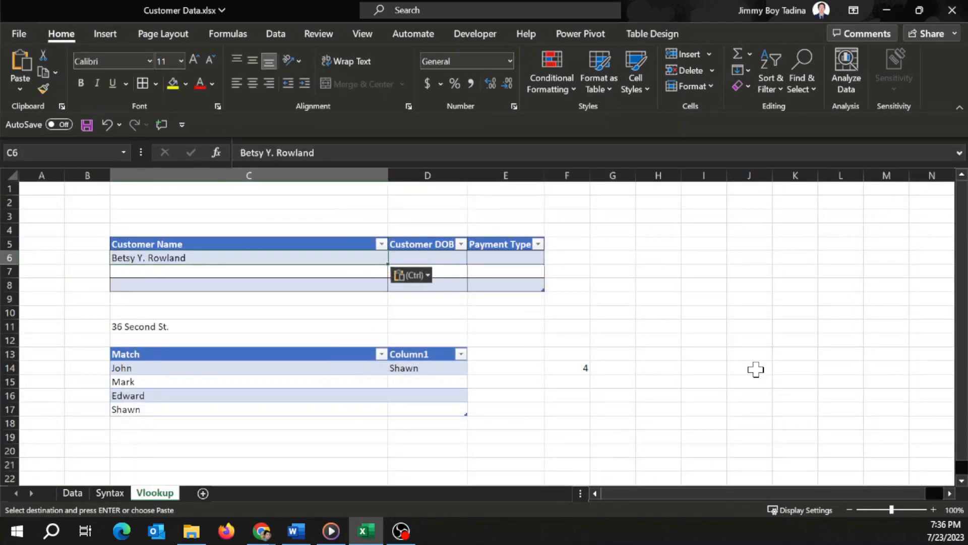
key(Right)
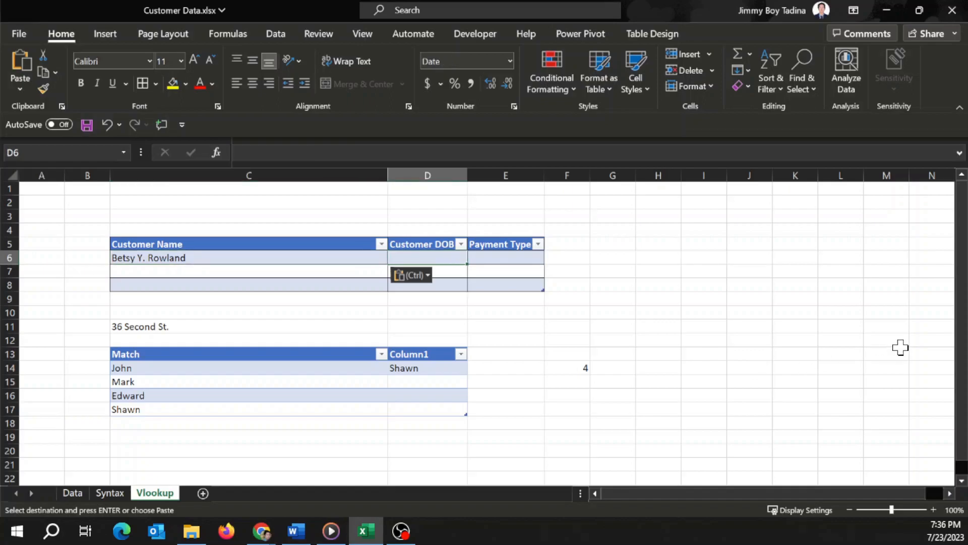
text(=)
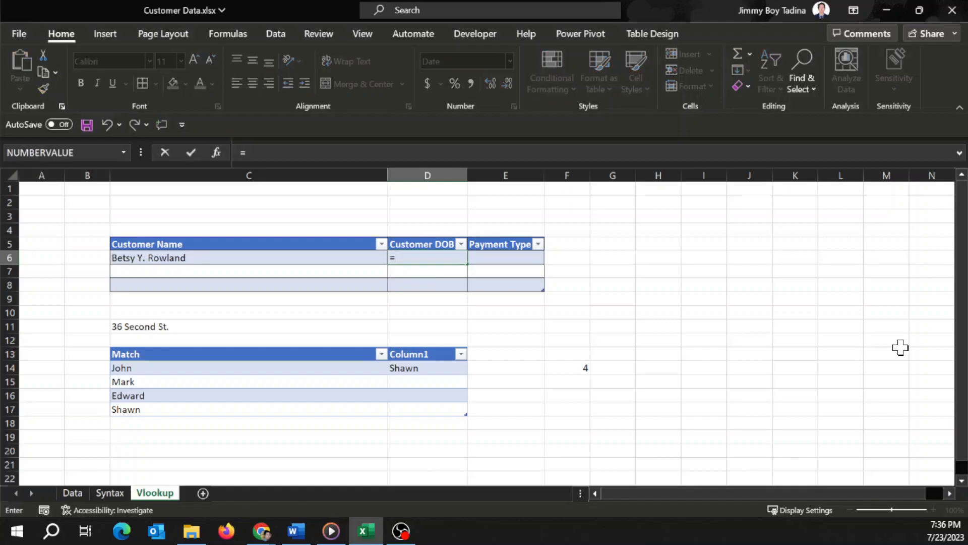
text(index()
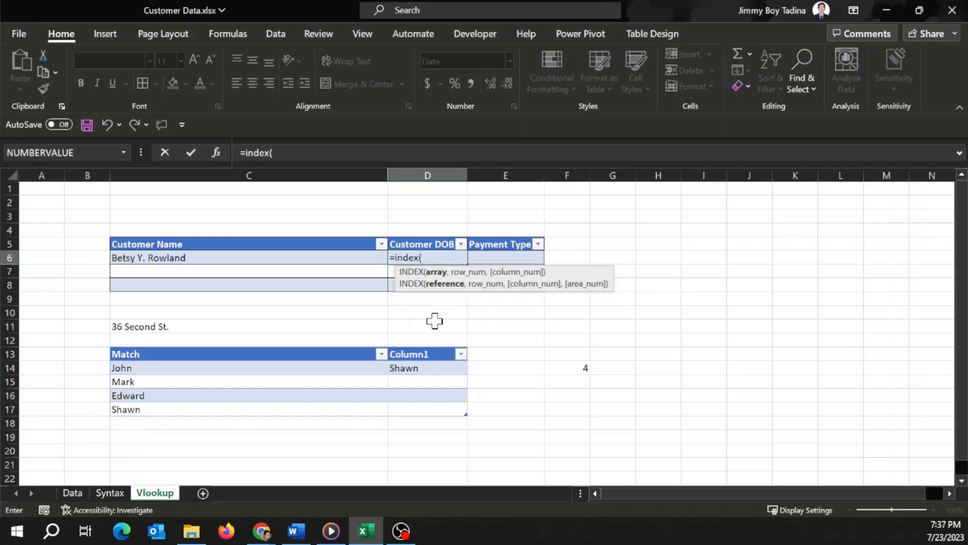
text(customer)
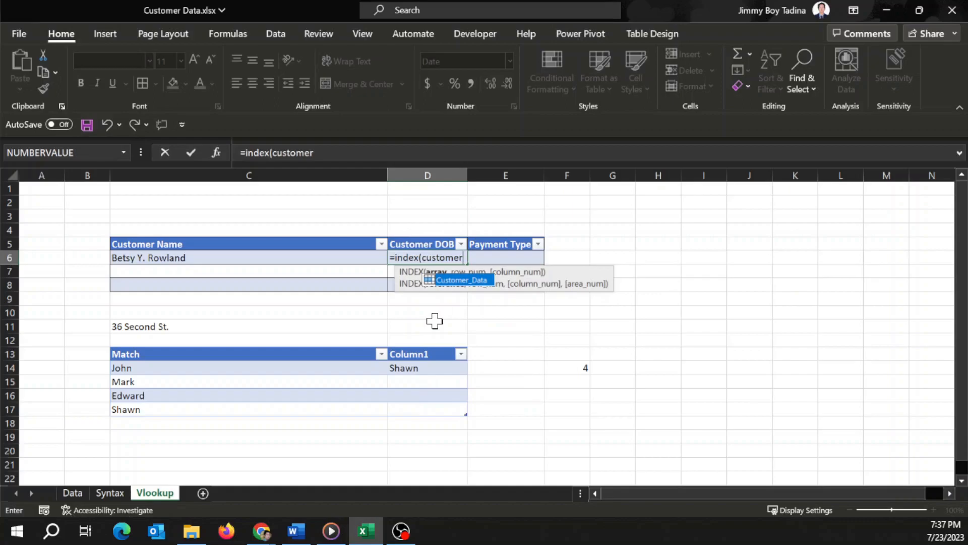
key(Tab)
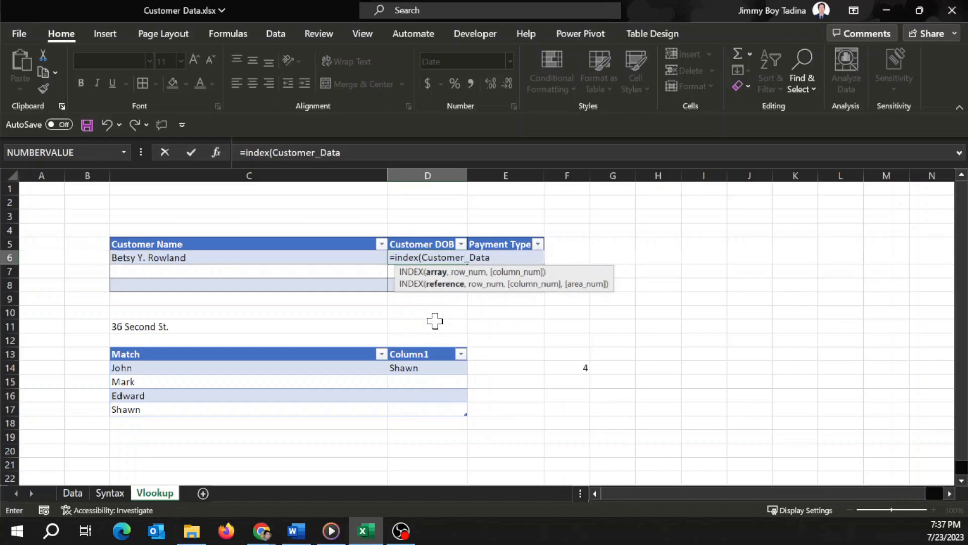
text(,)
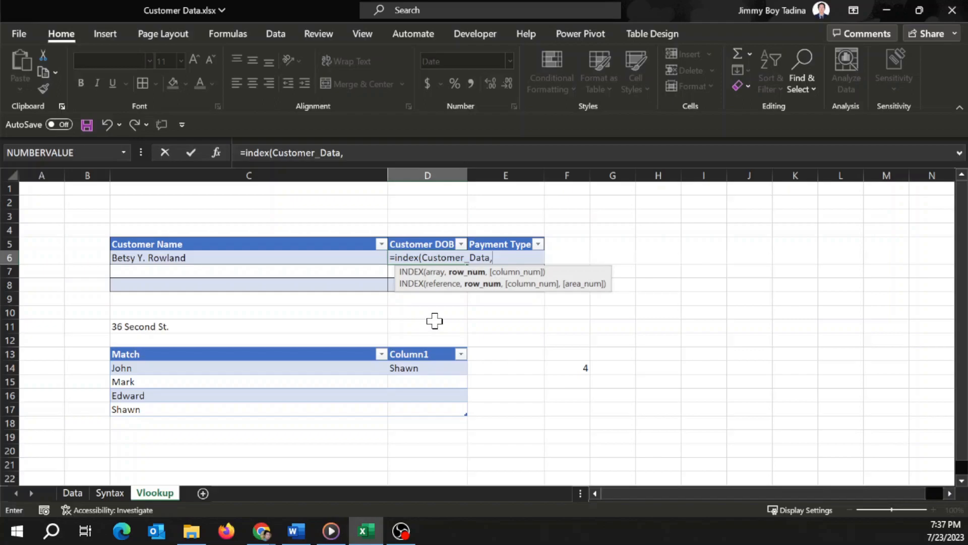
- Nest a MATCH function as the row number, with the customer name in C6 as its lookup value
text(matc)
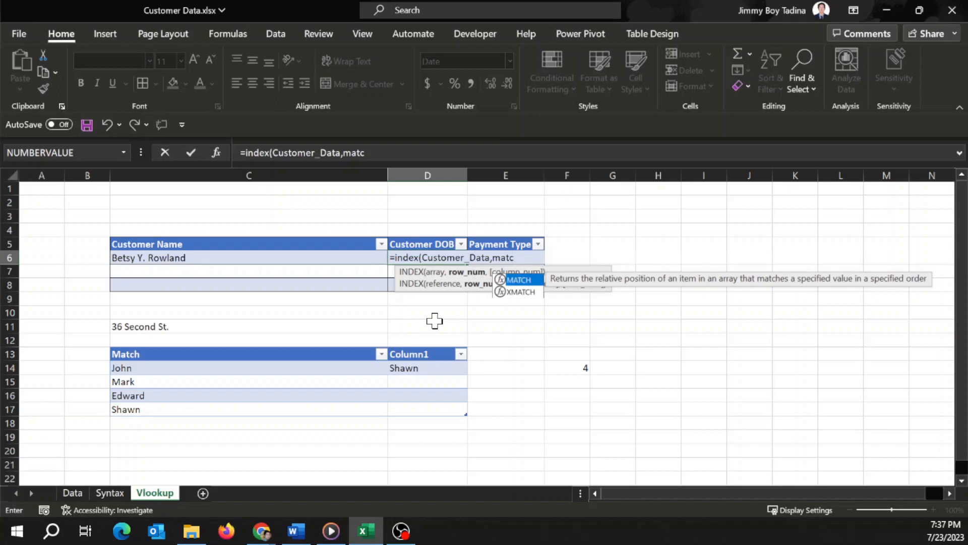
text(h()
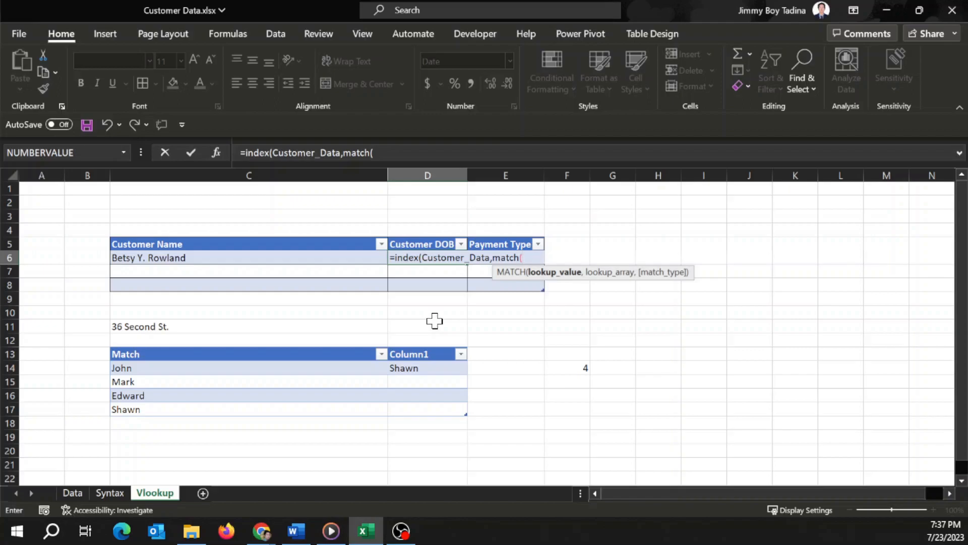
click(198, 258)
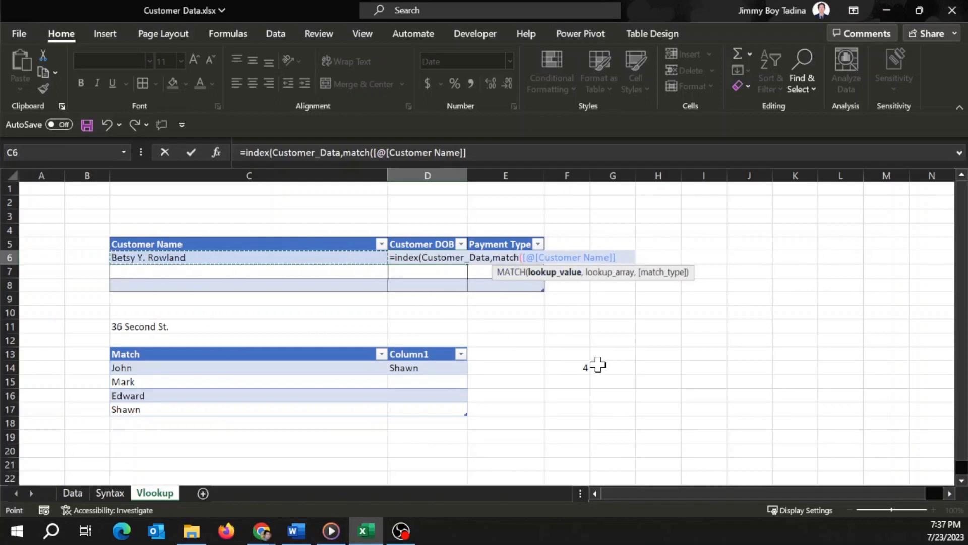
text(,)
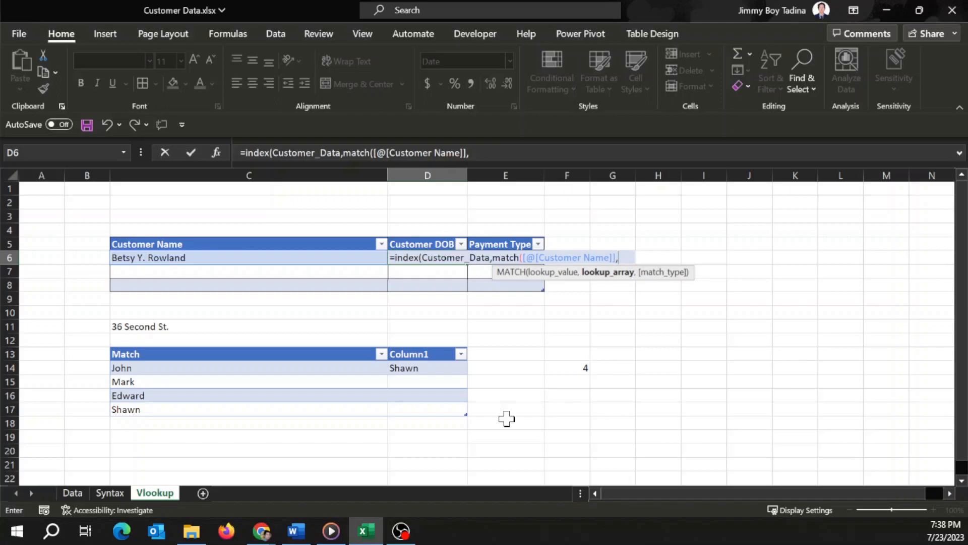
- Set the MATCH lookup array to A1:A368 of the Data sheet with match type 0, and close the function
click(76, 495)
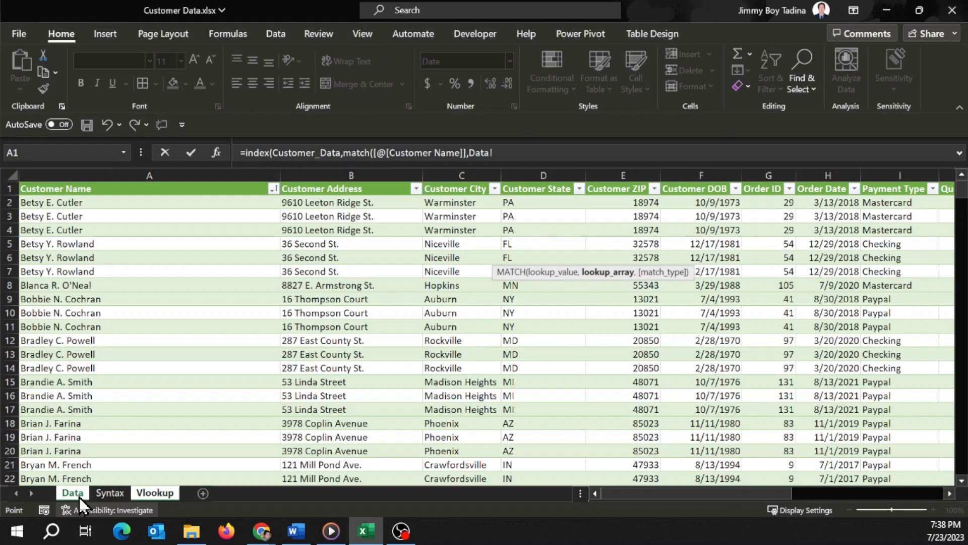
click(87, 186)
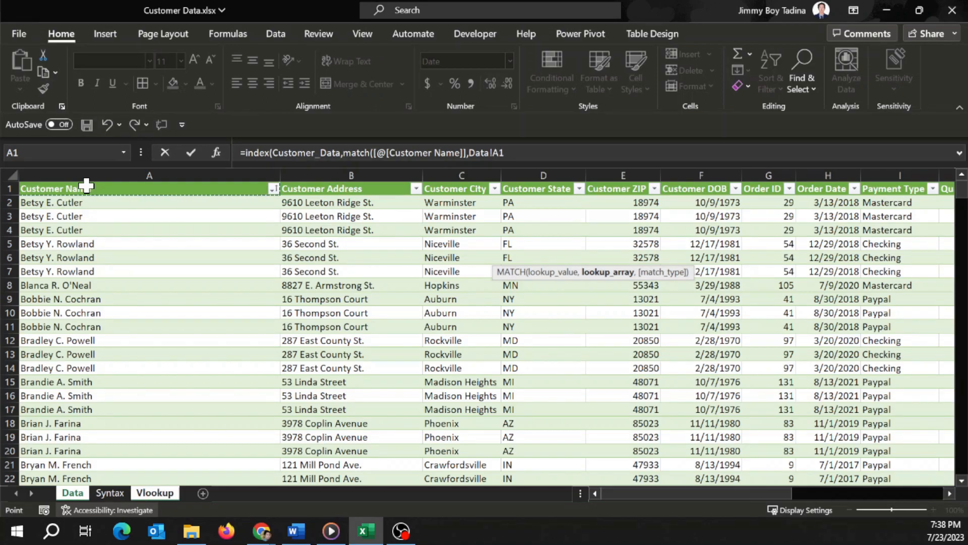
key(ctrl+shift+Down)
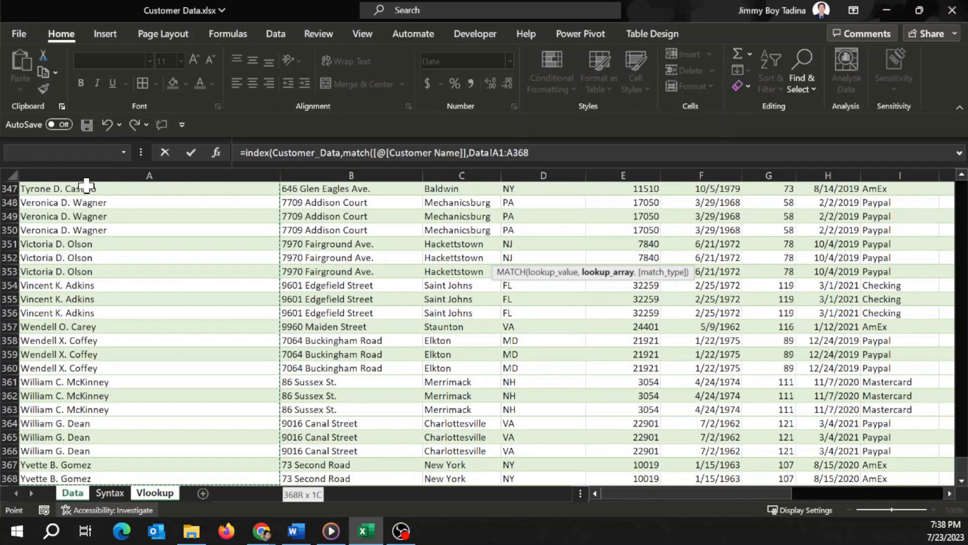
scroll(161, 247, up, 3)
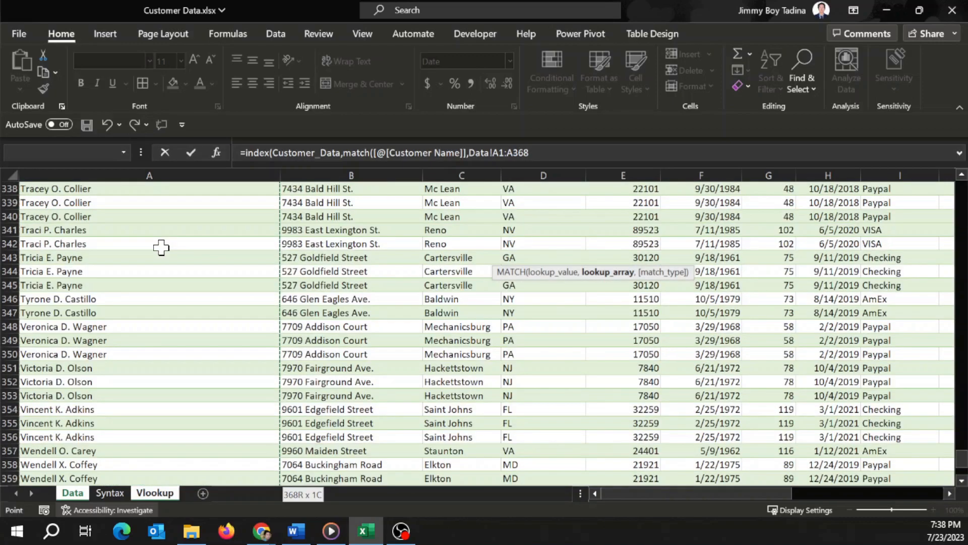
scroll(162, 248, up, 20)
scroll(162, 246, up, 2)
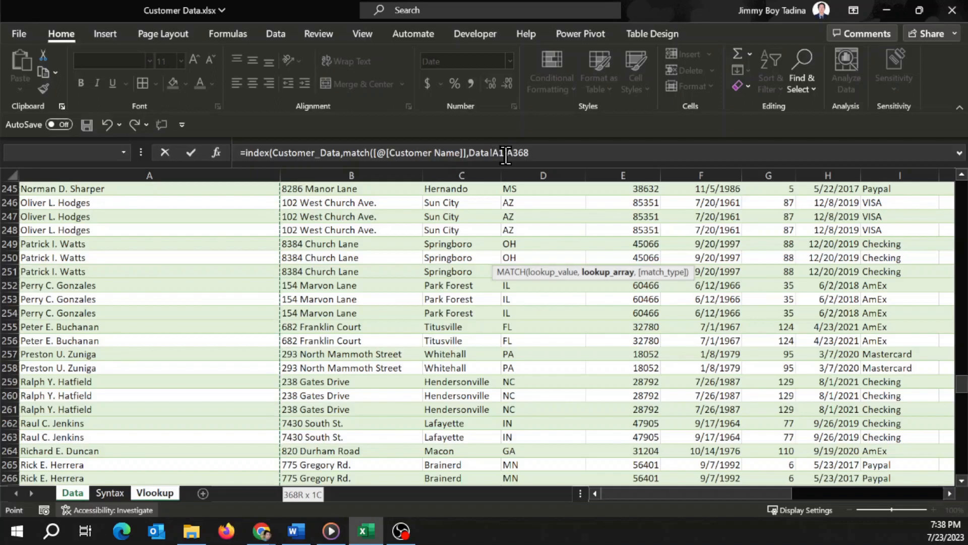
click(547, 153)
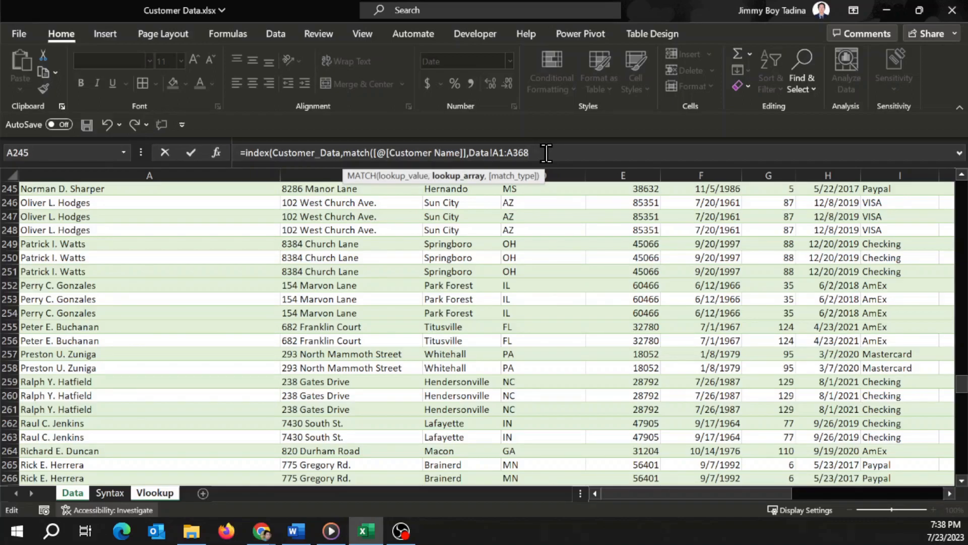
text(,)
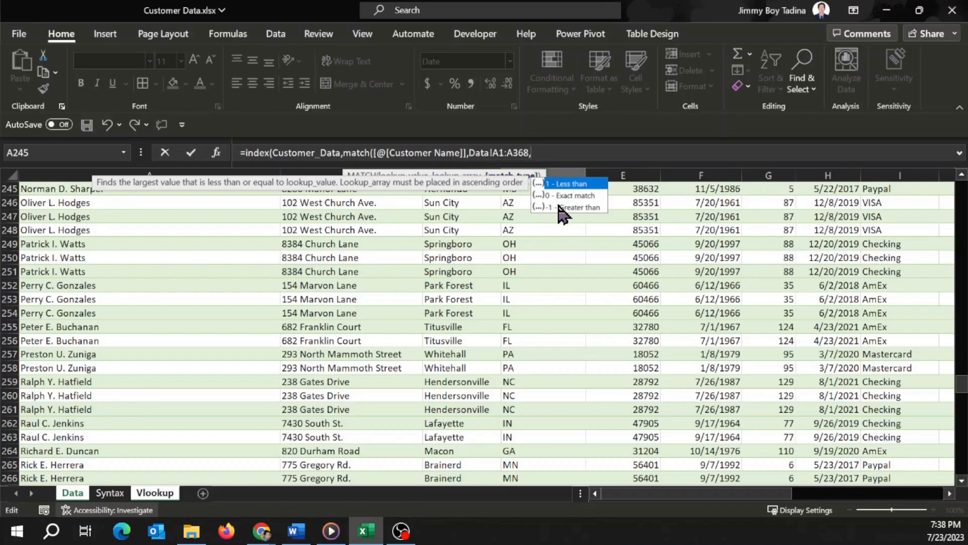
text(0))
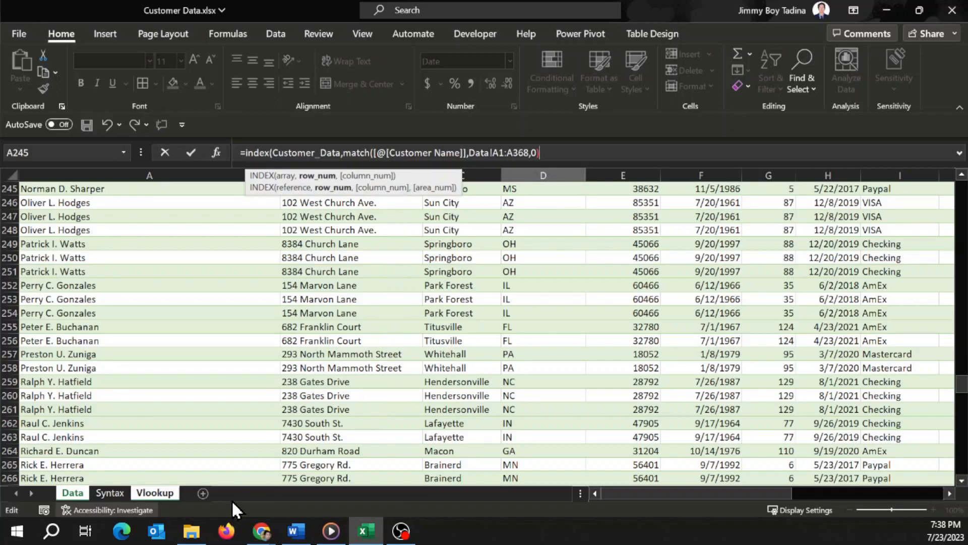
- Return to the Vlookup sheet and review the lookup value, lookup array and match type of the nested MATCH in D6
click(151, 495)
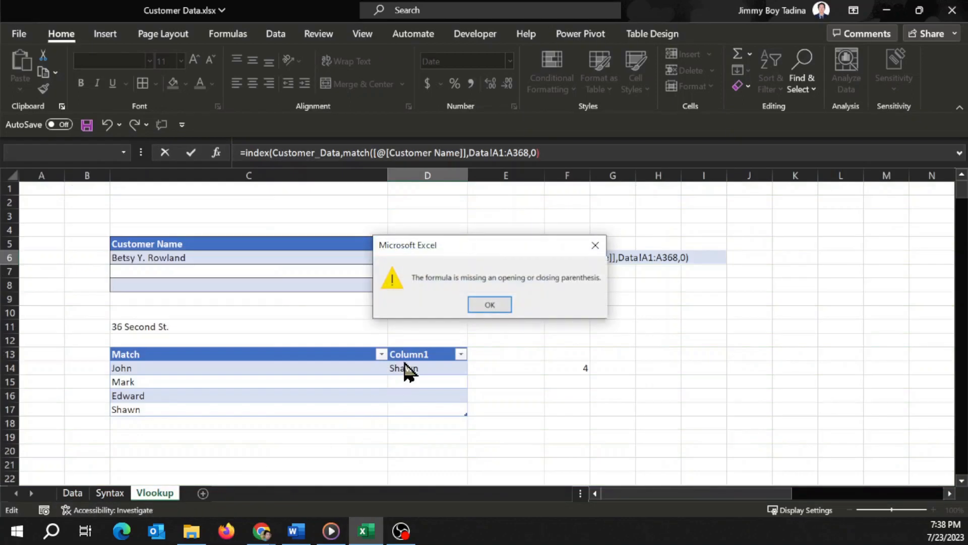
click(477, 306)
key(Right)
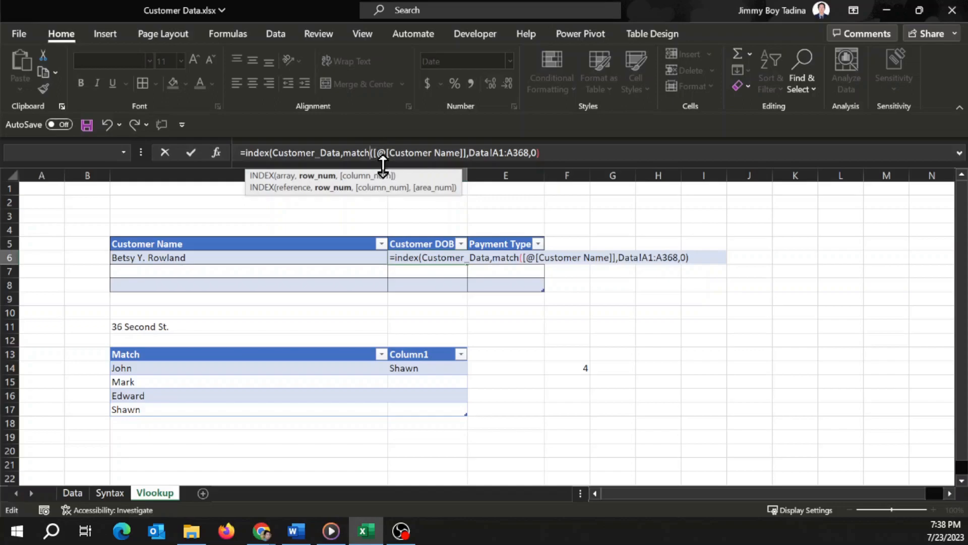
click(373, 153)
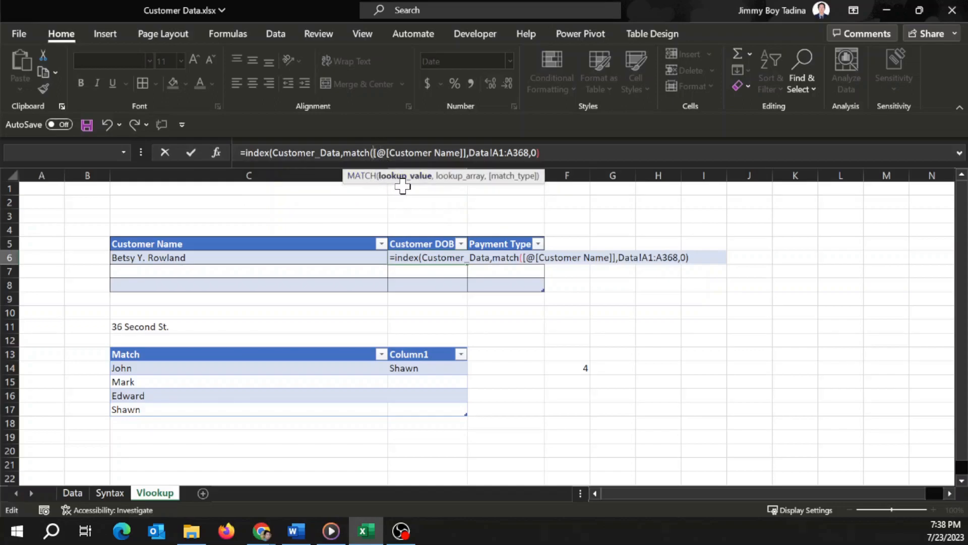
click(470, 152)
click(533, 152)
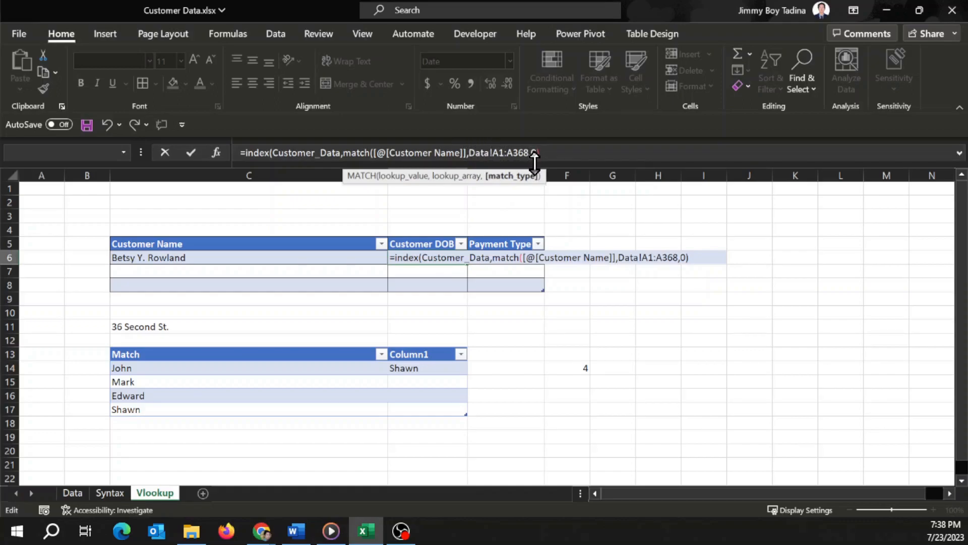
key(Left)
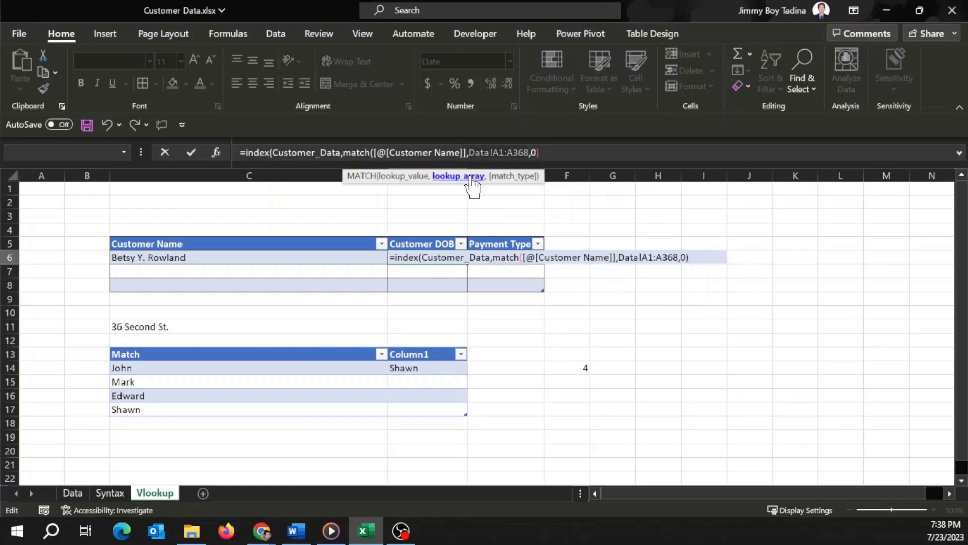
click(554, 156)
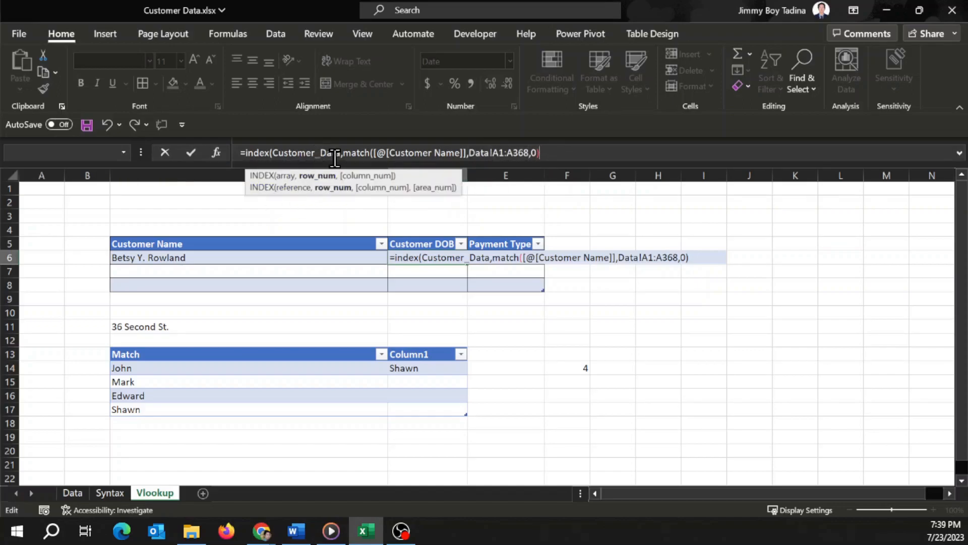
key(BackSpace)
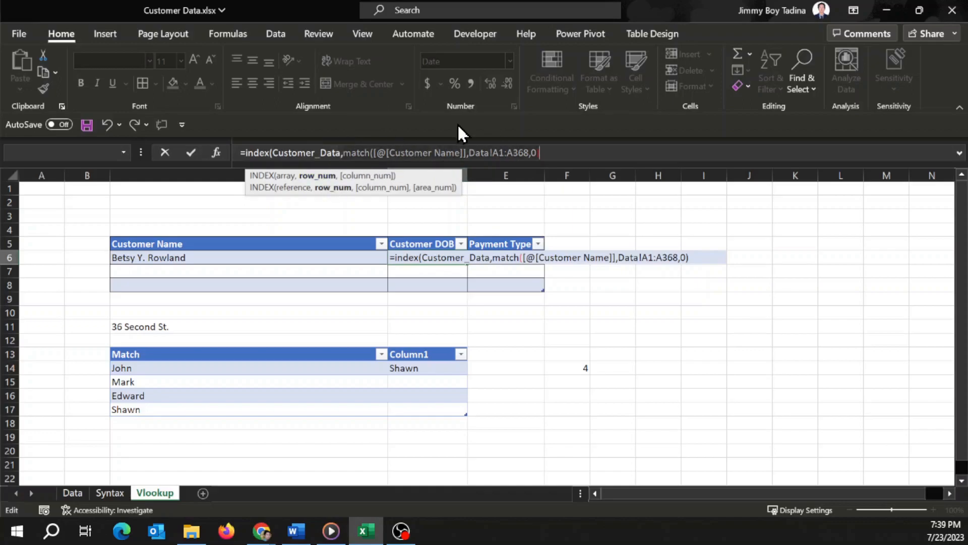
text())
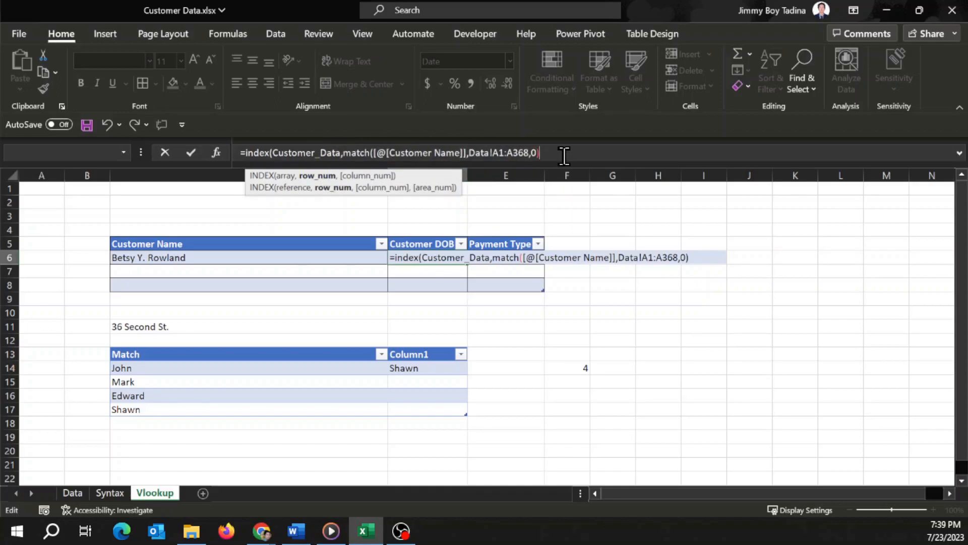
- Add a second MATCH as the INDEX column number, with the Customer DOB header as its lookup value
text(,)
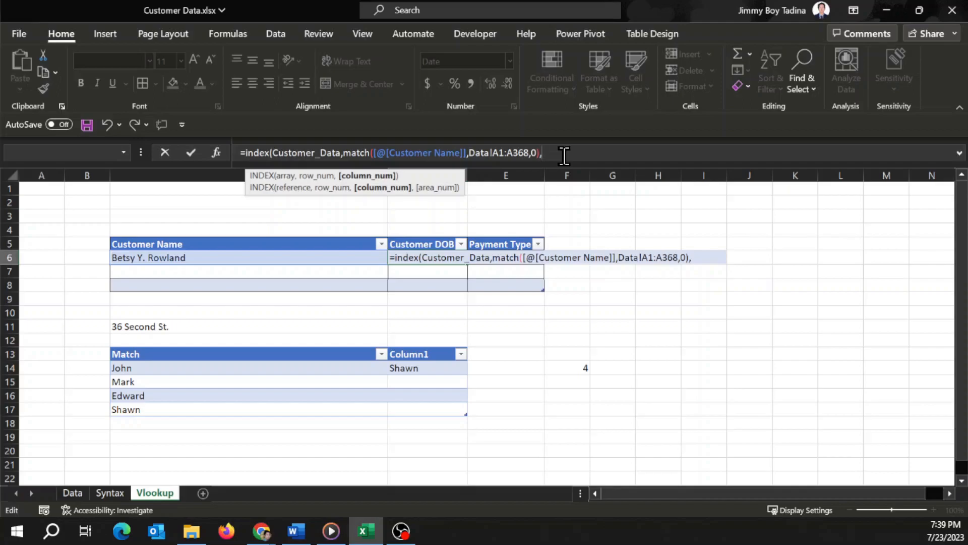
text(match()
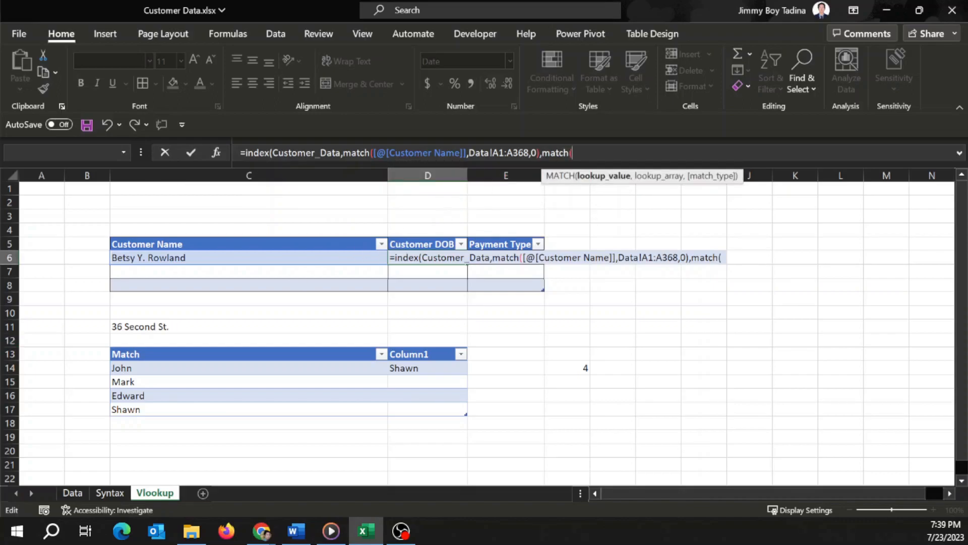
click(432, 244)
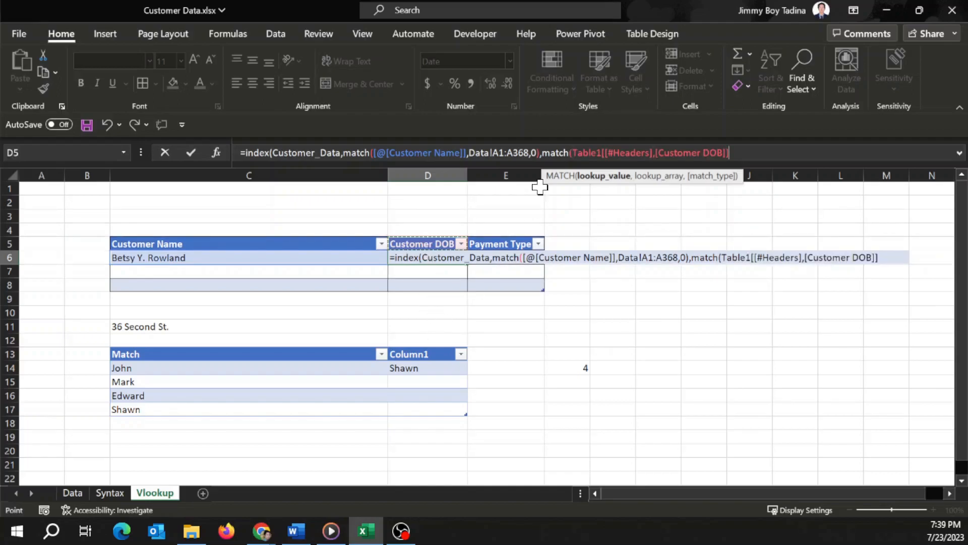
- Replace the structured header reference in the second MATCH with the absolute reference $D$5
drag(569, 153, 731, 176)
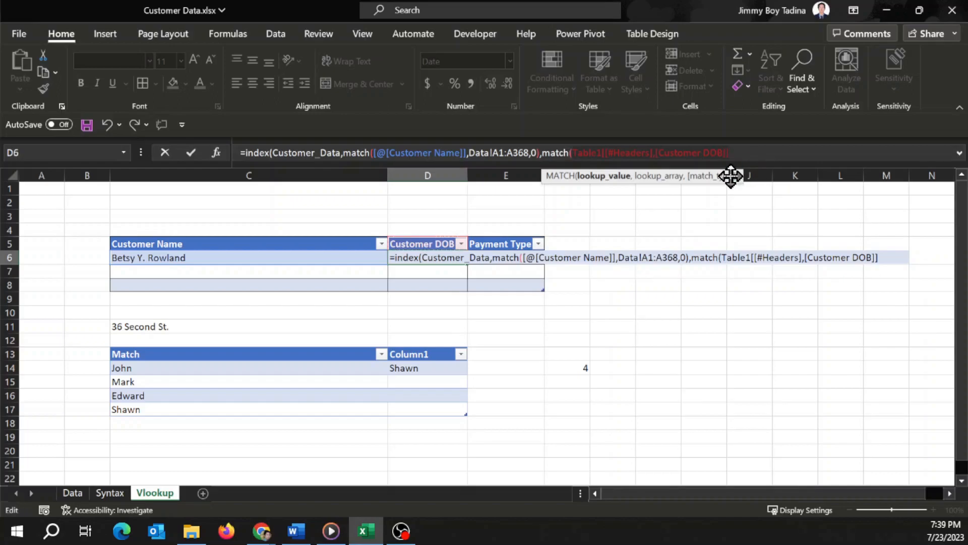
text(D)
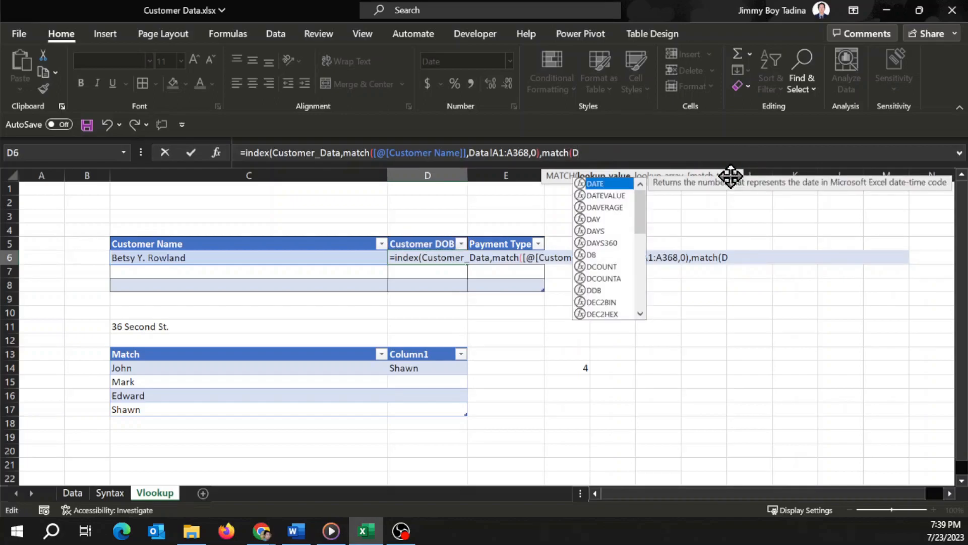
text(5)
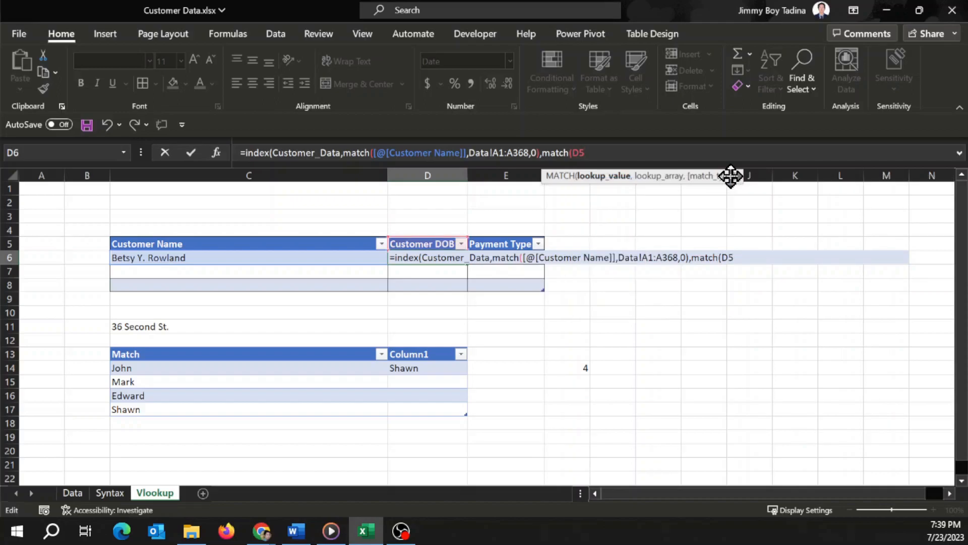
key(F4)
key(F4)
key(F4)
key(F4)
key(F4)
- Set the second MATCH lookup array in D6 to the header row A1:R1 of the Data sheet
text(,)
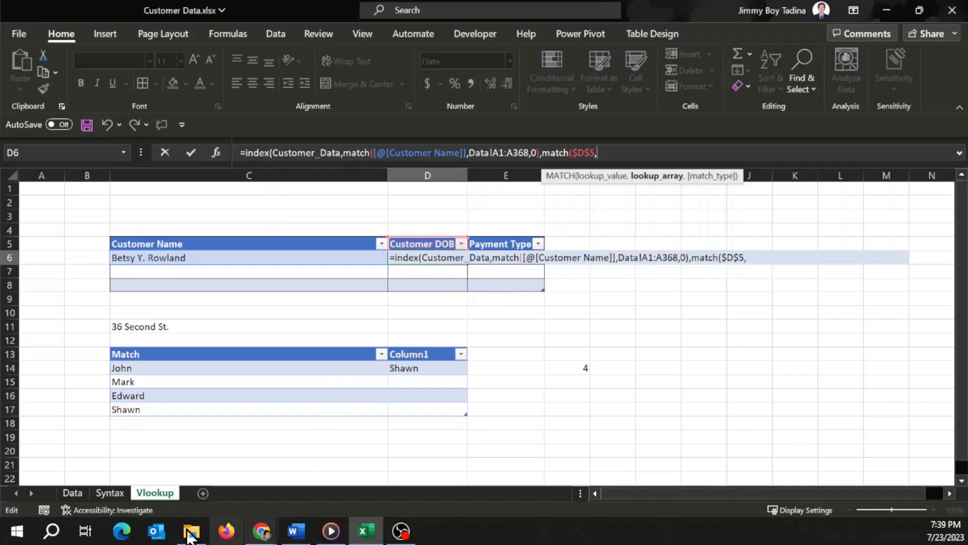
click(70, 495)
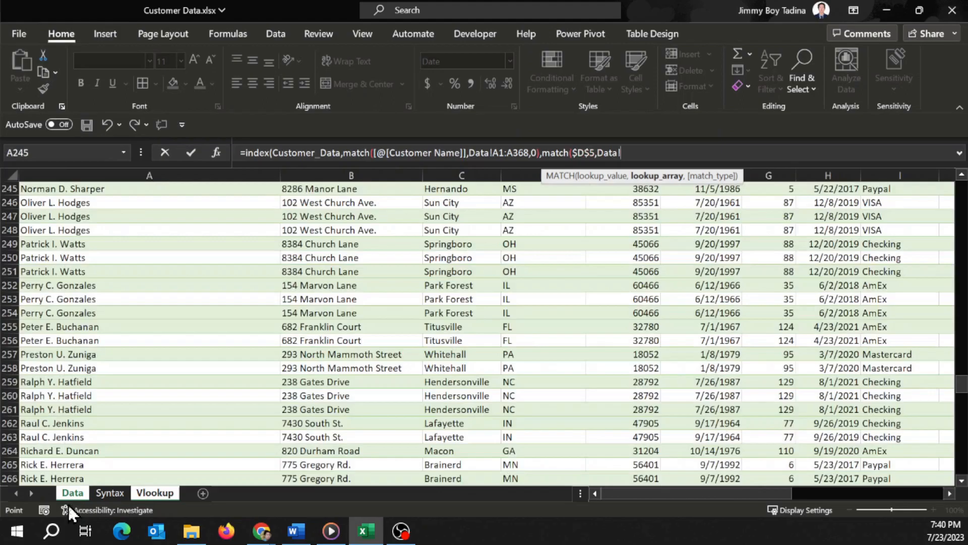
drag(963, 360, 963, 197)
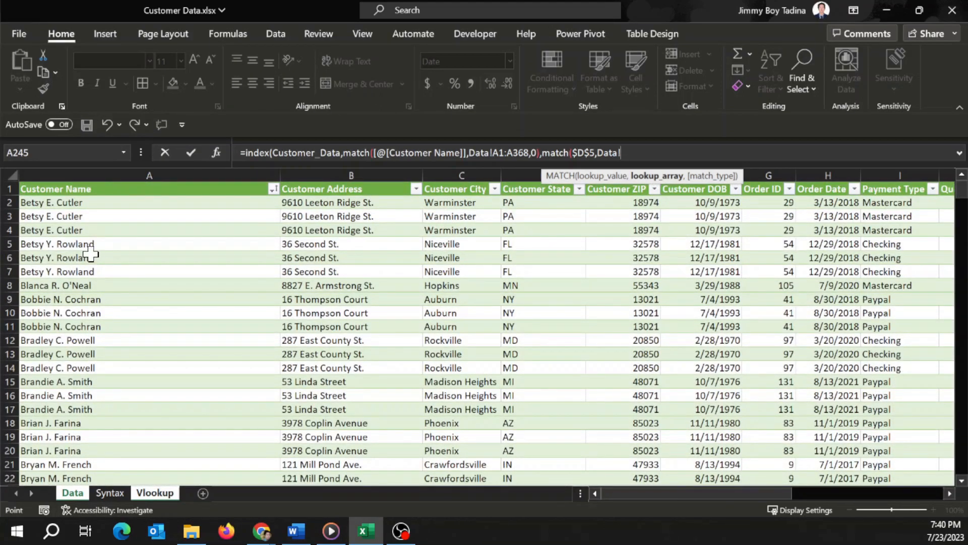
click(41, 189)
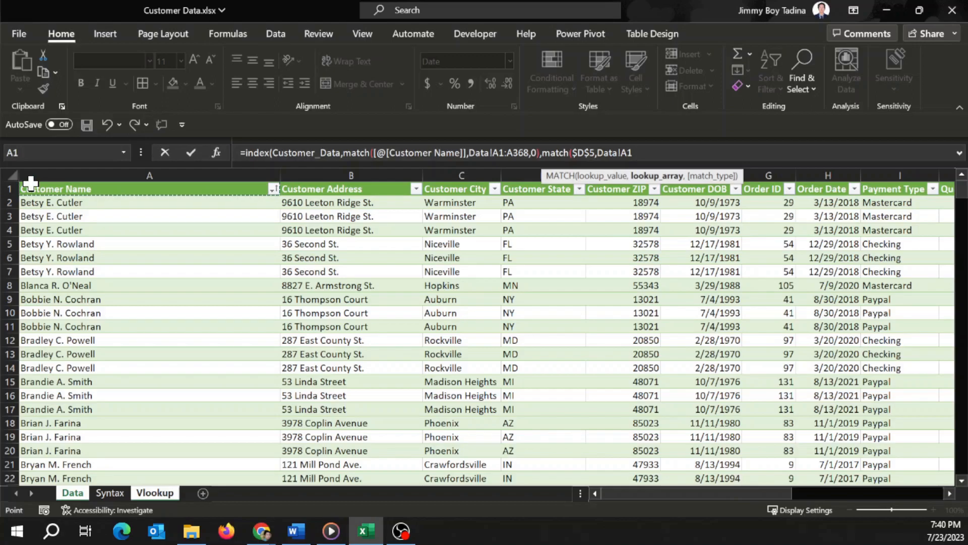
key(ctrl+shift+Right)
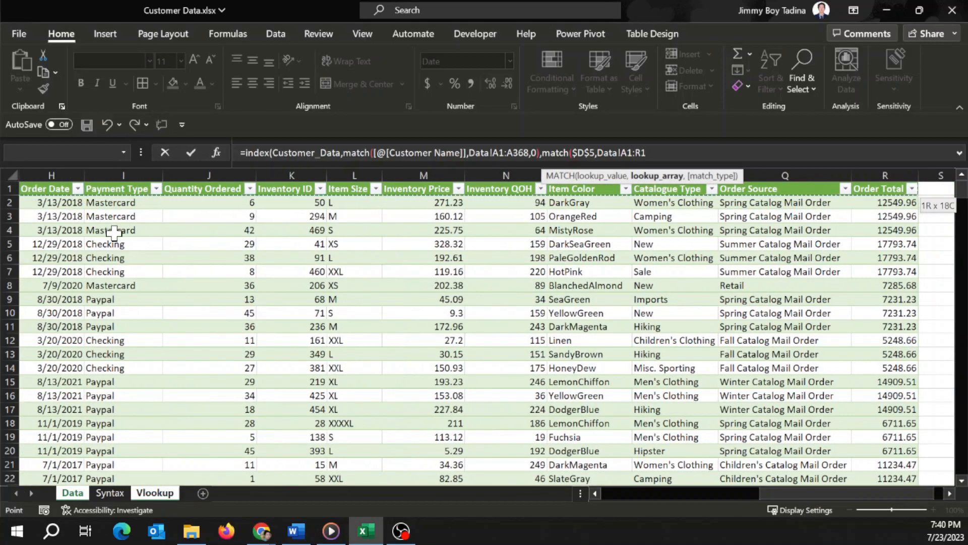
- Make the second MATCH lookup array absolute as Data!$A$1:$R$1
click(631, 158)
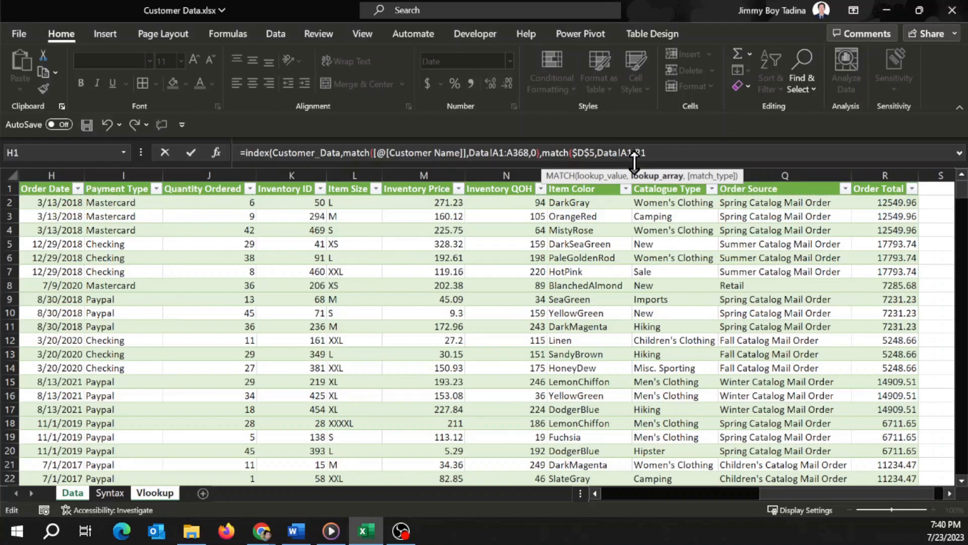
text($D)
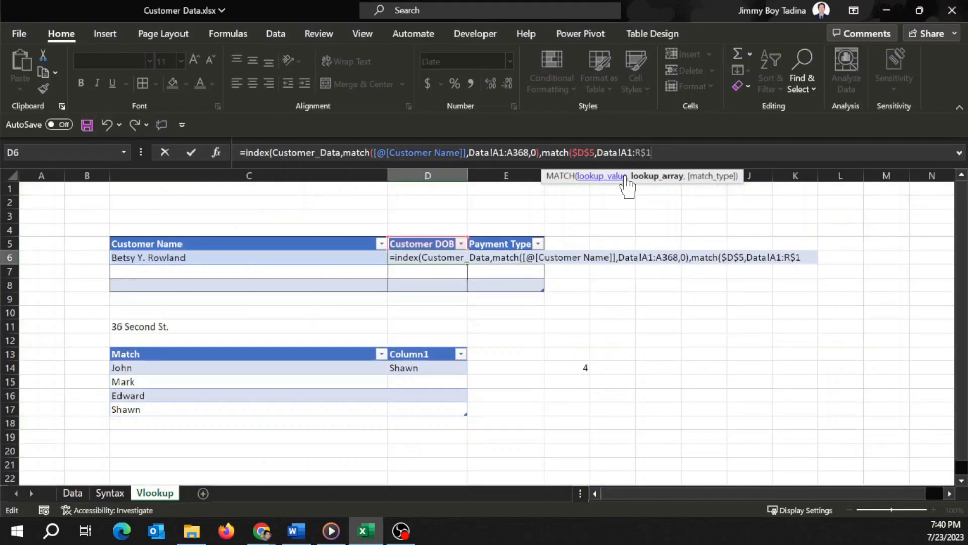
text($)
click(631, 156)
key(F4)
click(679, 155)
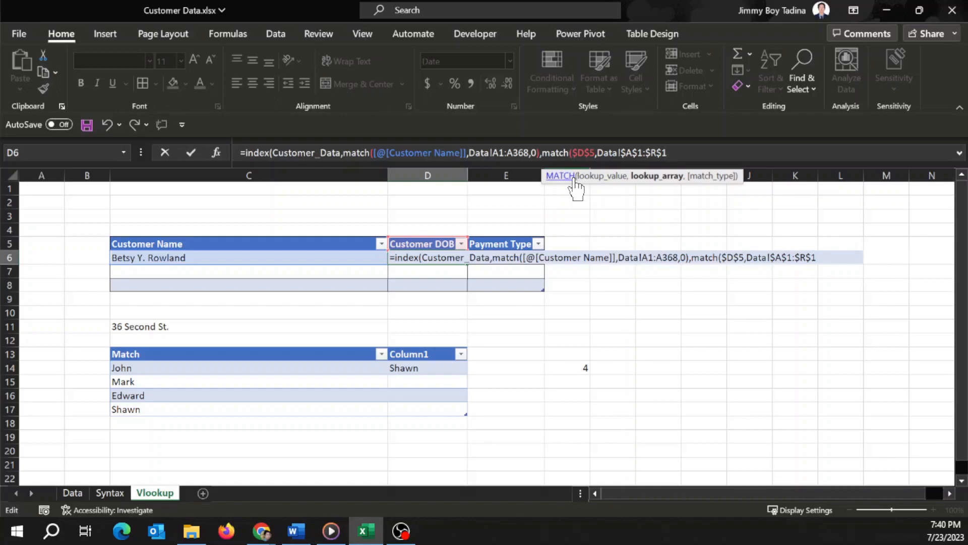
- Set the second MATCH to match type 0, close both functions and enter the INDEX formula in D6
text(,0)
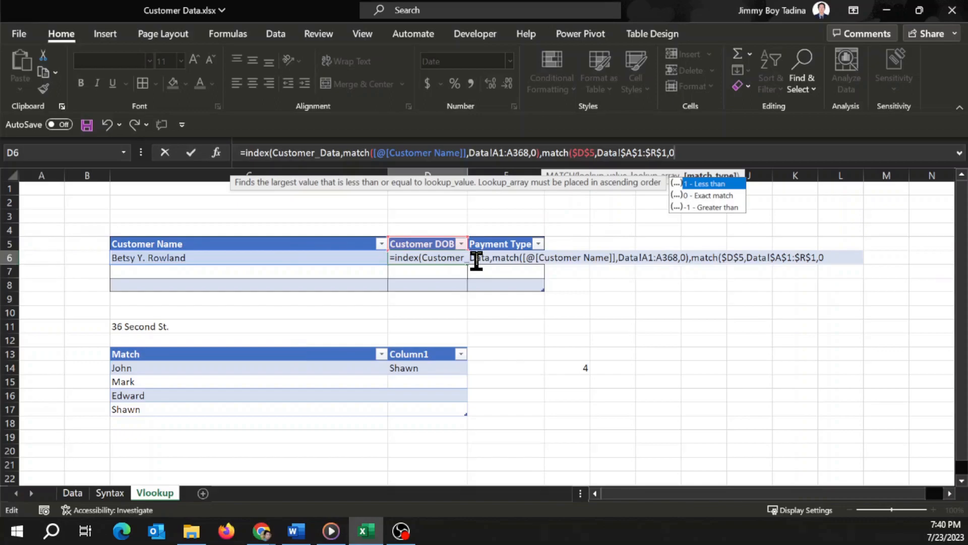
text())
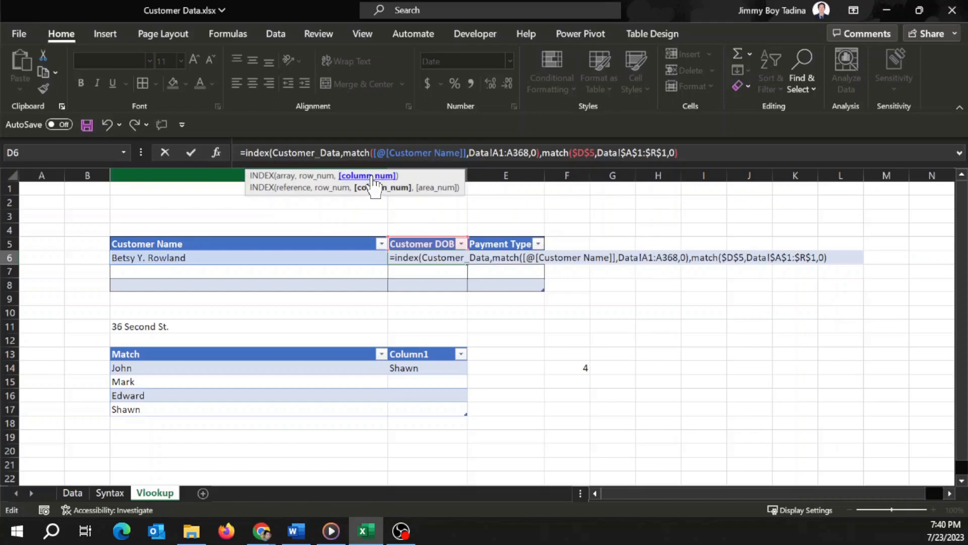
key(BackSpace)
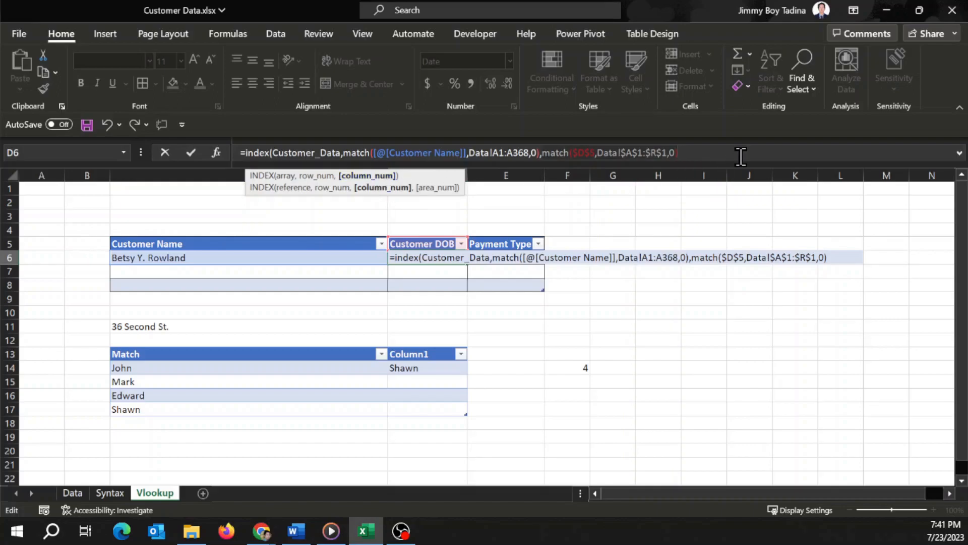
text())
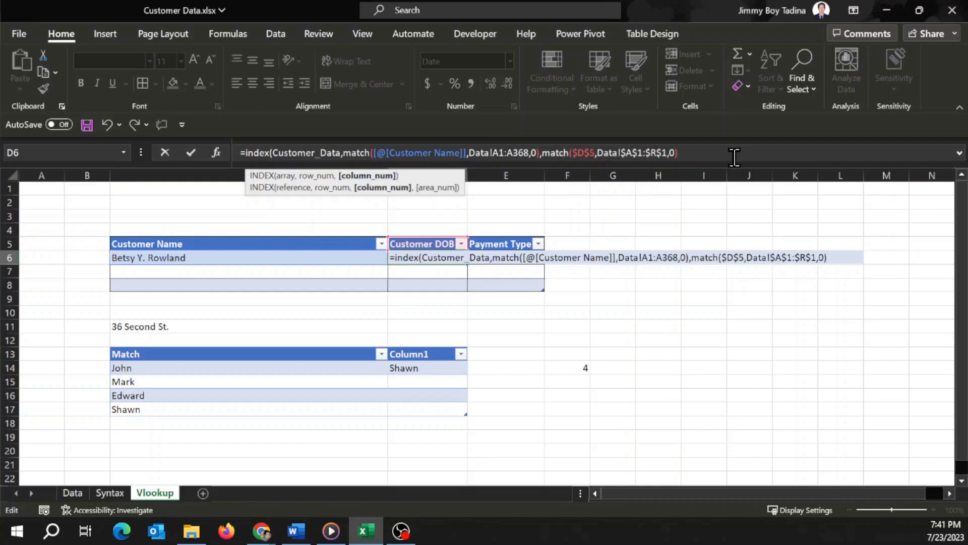
text())
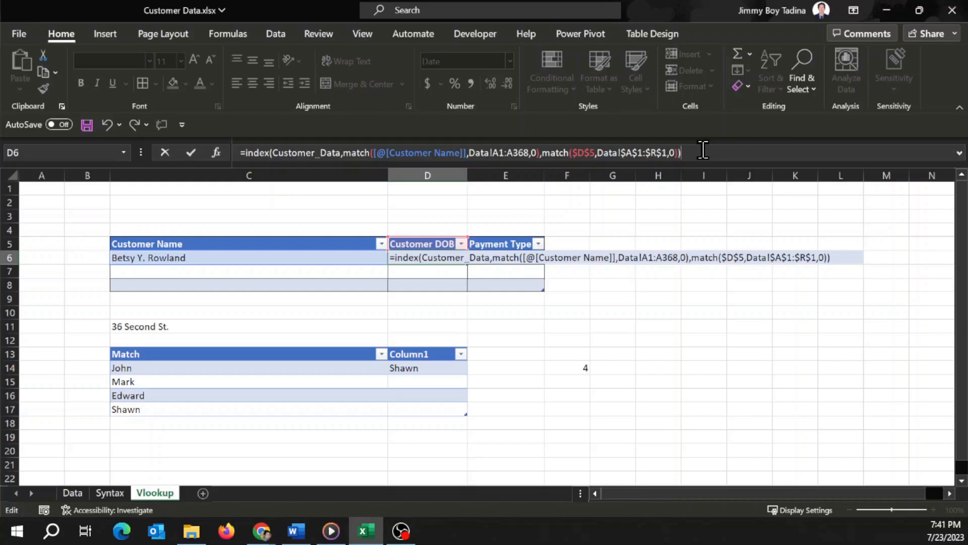
key(Return)
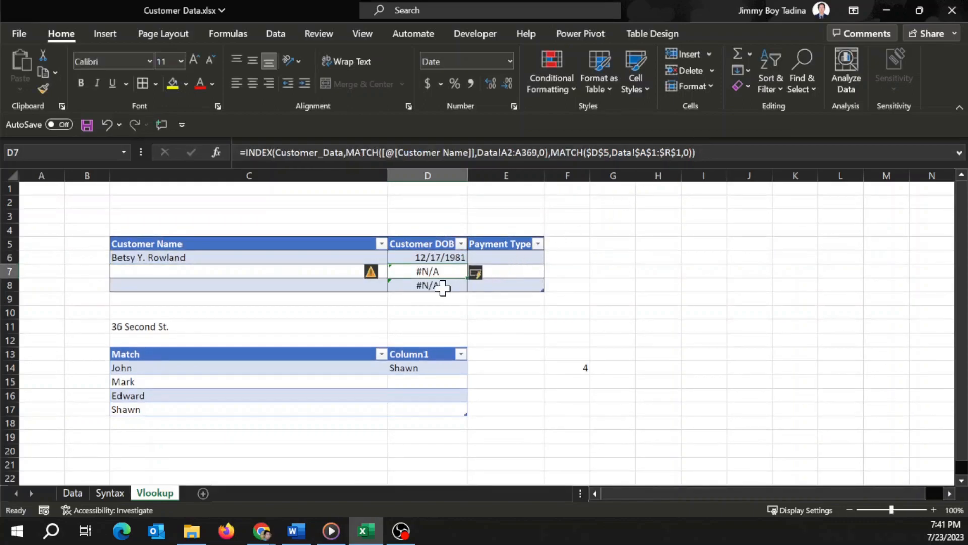
- Widen column D of the Vlookup sheet and review the INDEX and MATCH formula in D6
click(451, 258)
drag(467, 175, 549, 175)
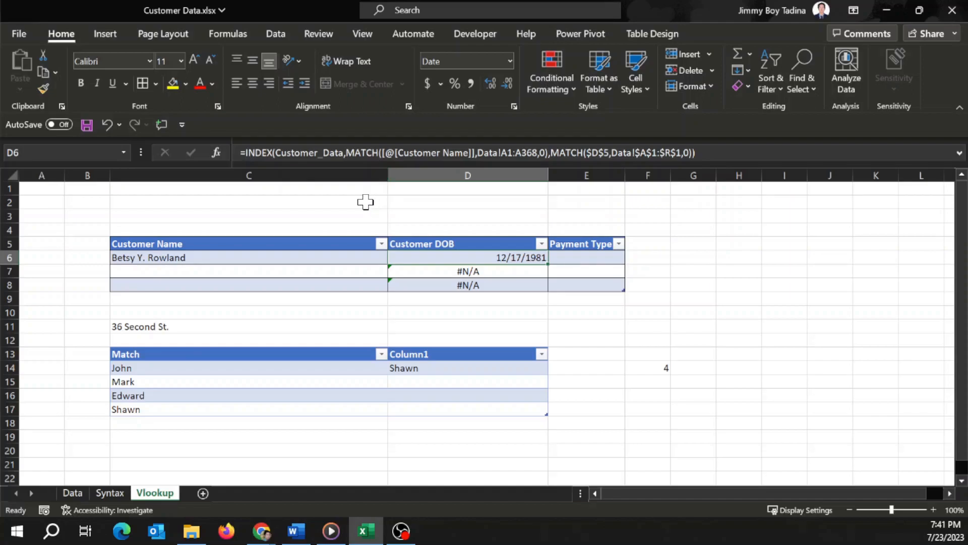
click(354, 156)
key(Escape)
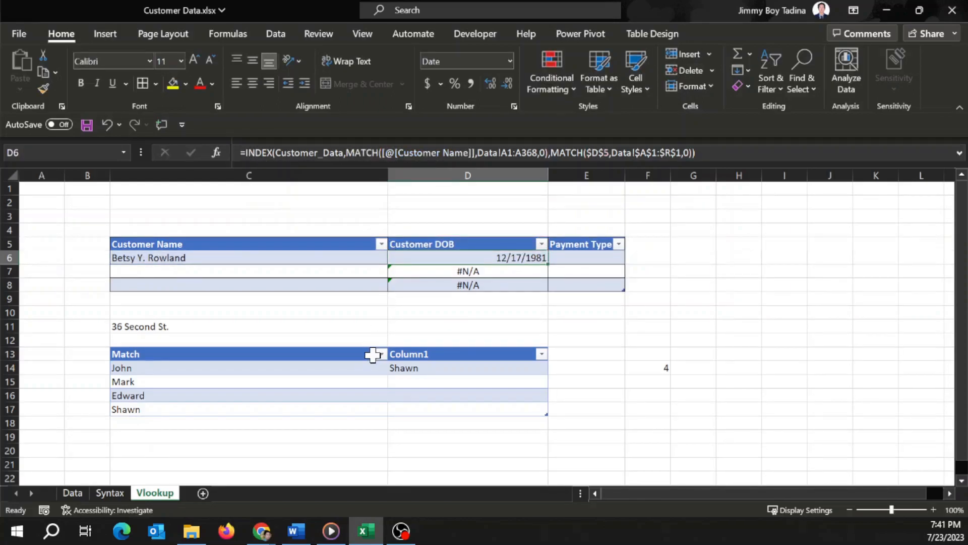
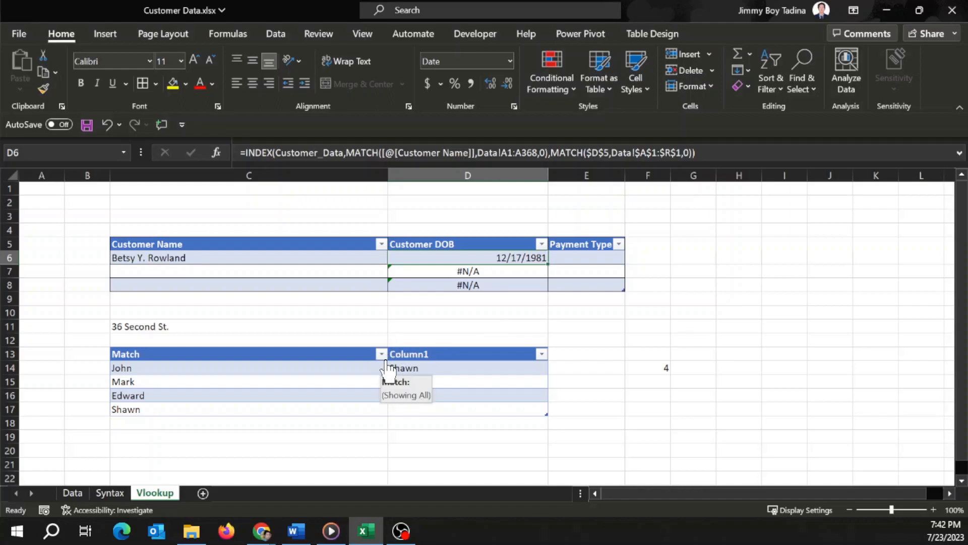
- Examine the Customer Name column and the header row on the Data sheet, and return to the Vlookup sheet
scroll(388, 328, down, 1)
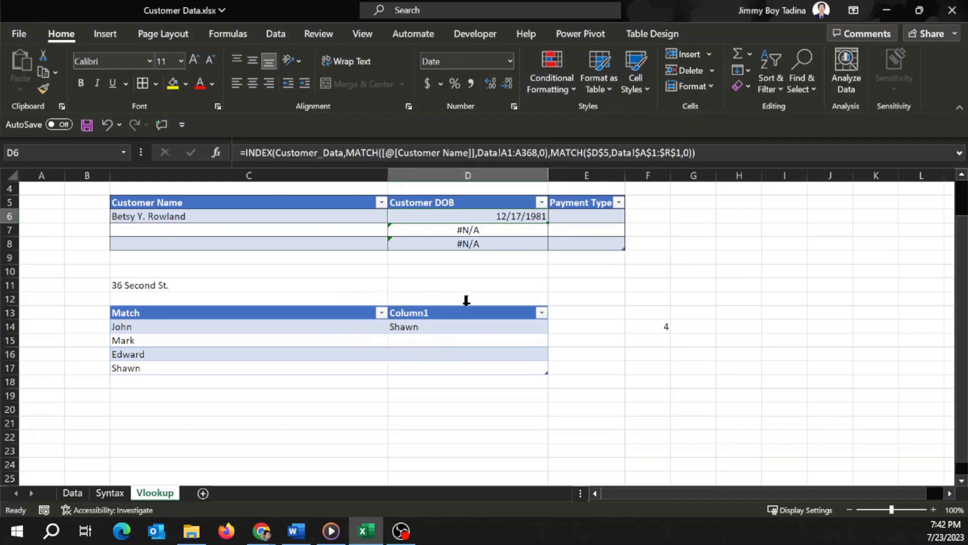
scroll(466, 300, up, 1)
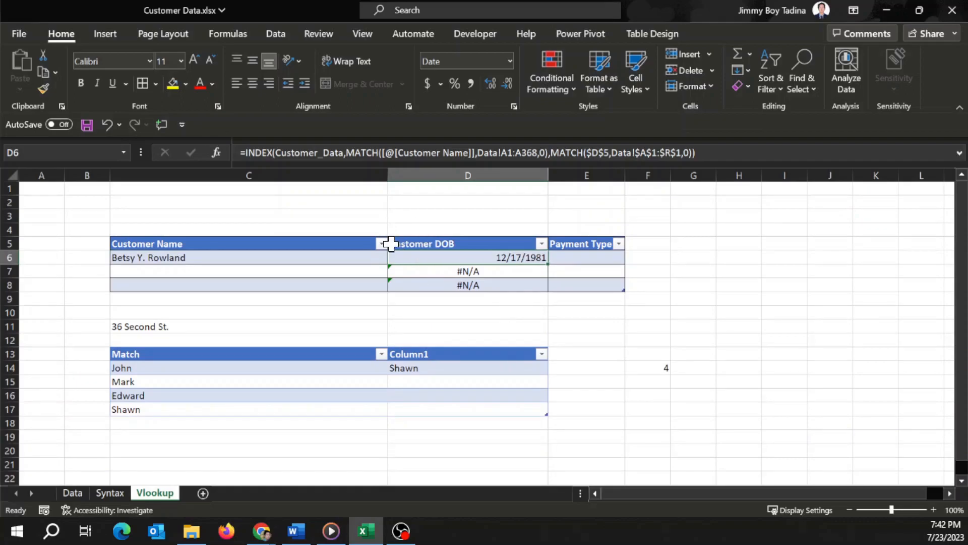
click(77, 494)
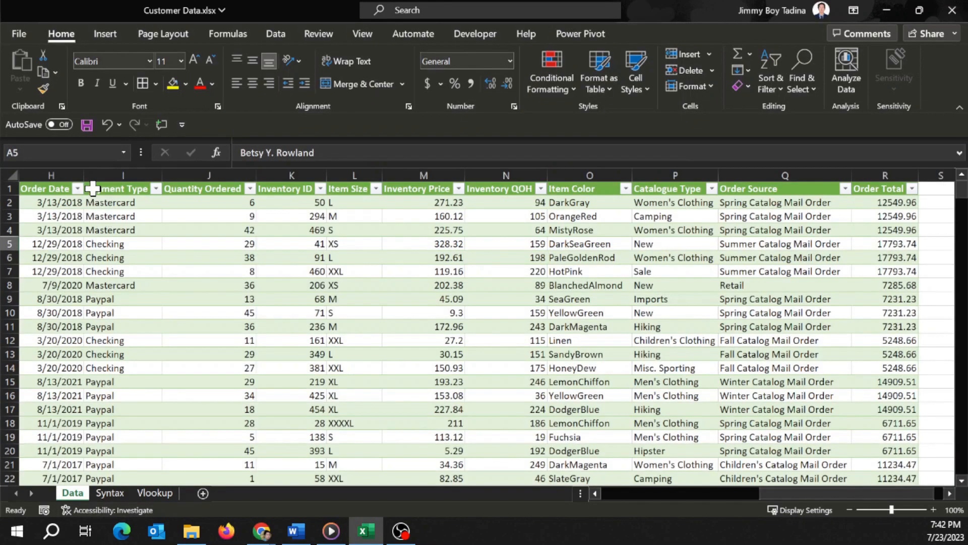
click(51, 175)
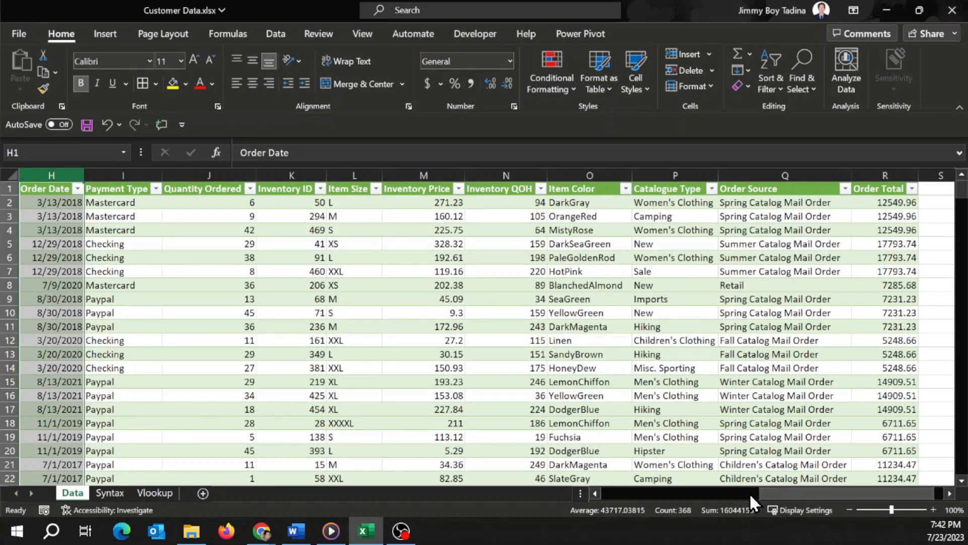
drag(783, 496, 494, 500)
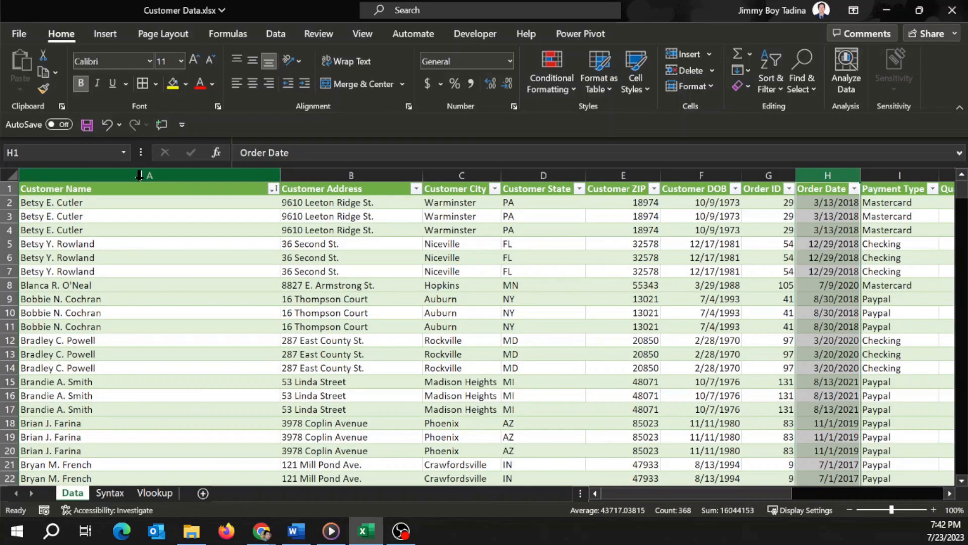
click(140, 176)
click(171, 299)
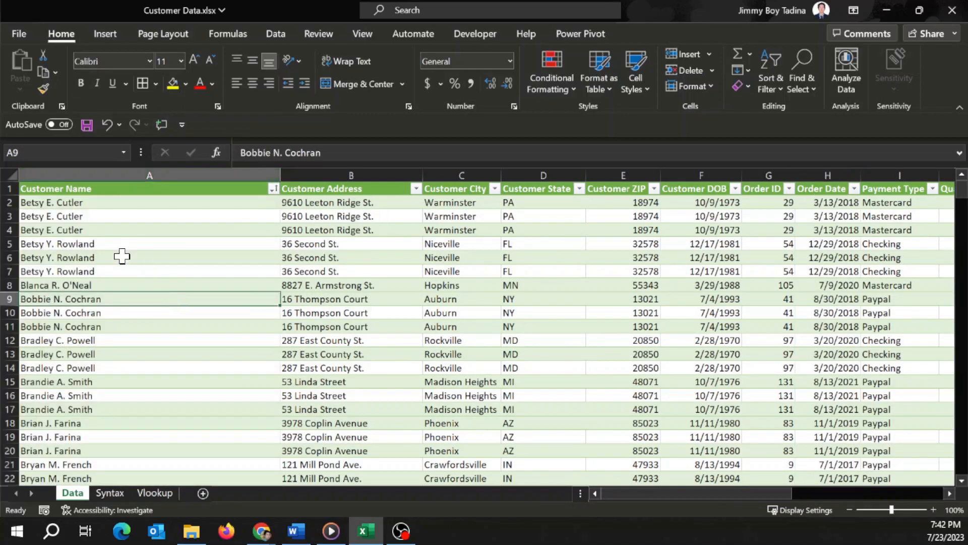
click(10, 189)
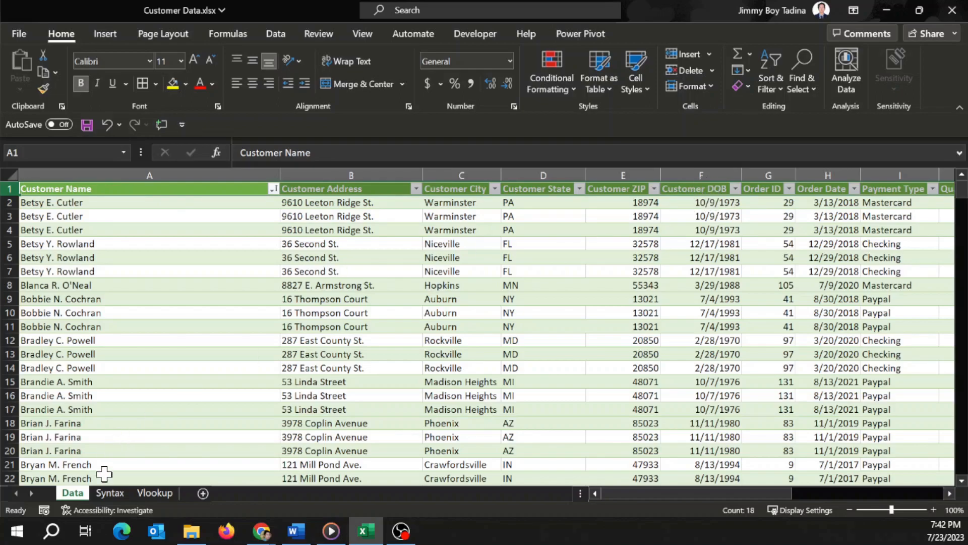
click(150, 494)
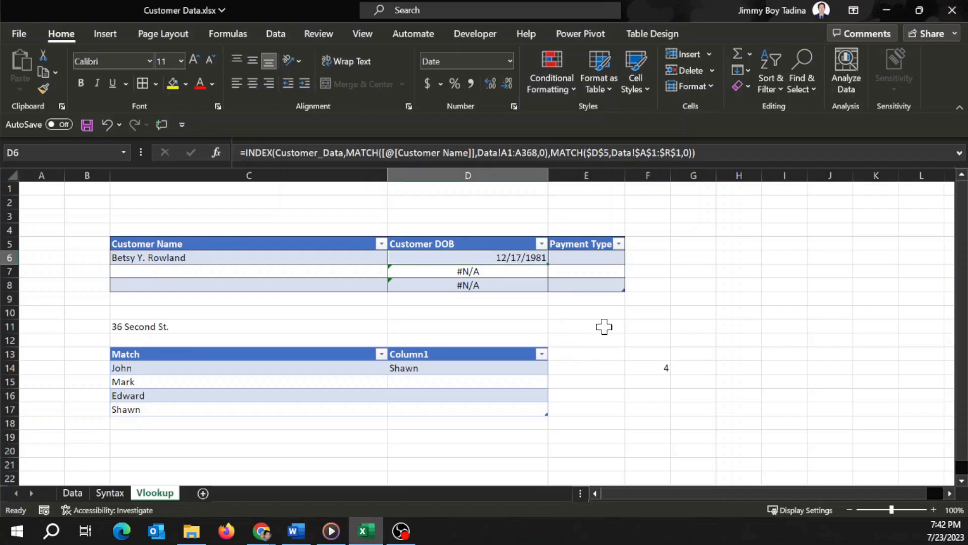
- Clear the INDEX and MATCH formula from cell D6 under Customer DOB
click(508, 311)
click(502, 258)
key(Delete)
key(Down)
key(Up)
text(=xlok)
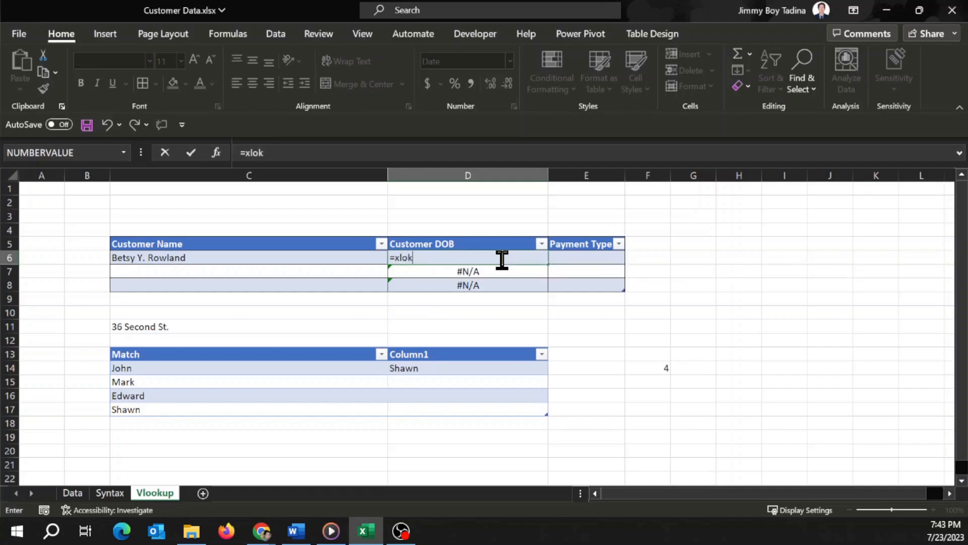
key(BackSpace)
text(o)
text(ku)
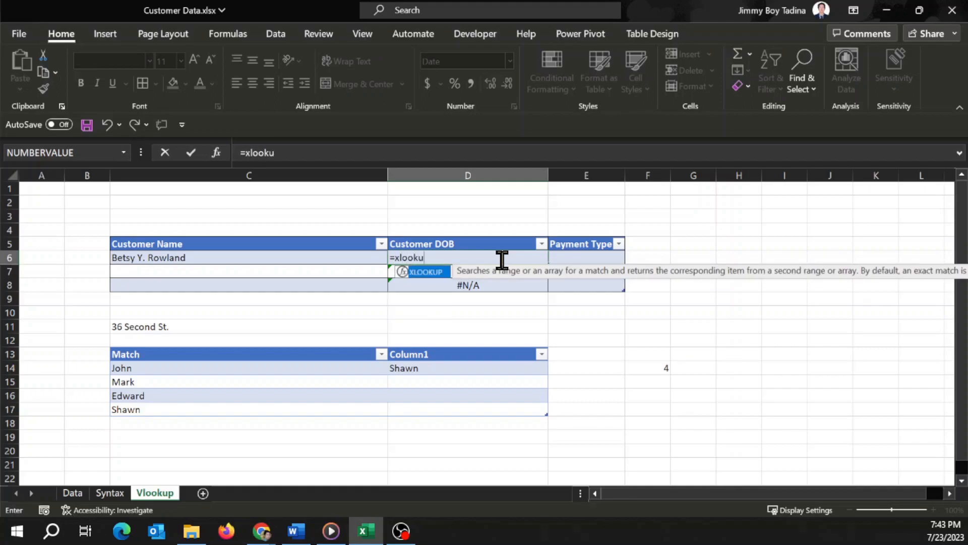
text(p()
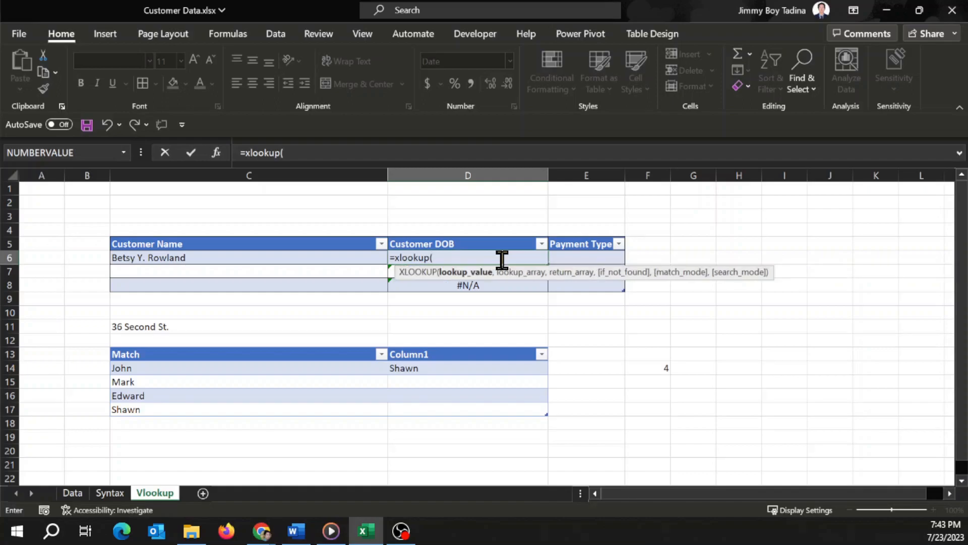
key(BackSpace)
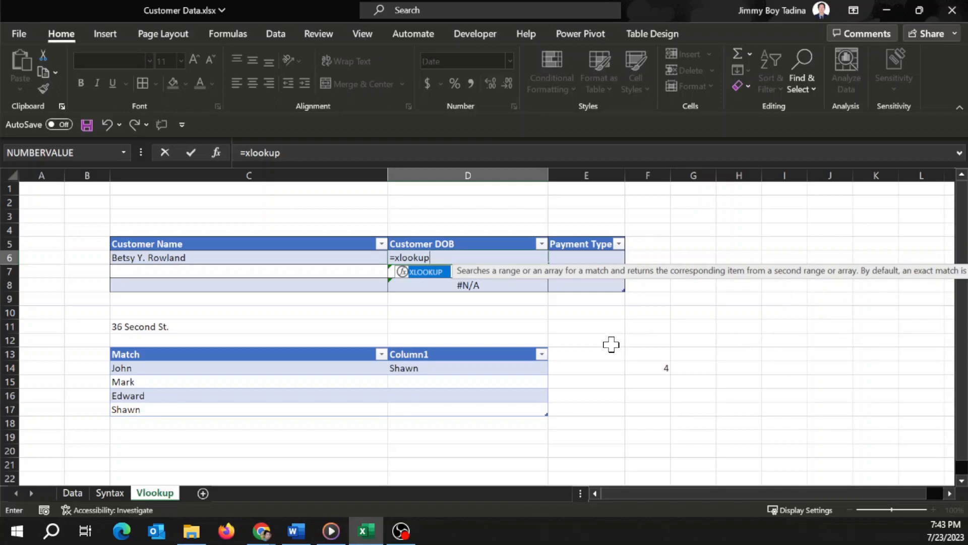
key(Escape)
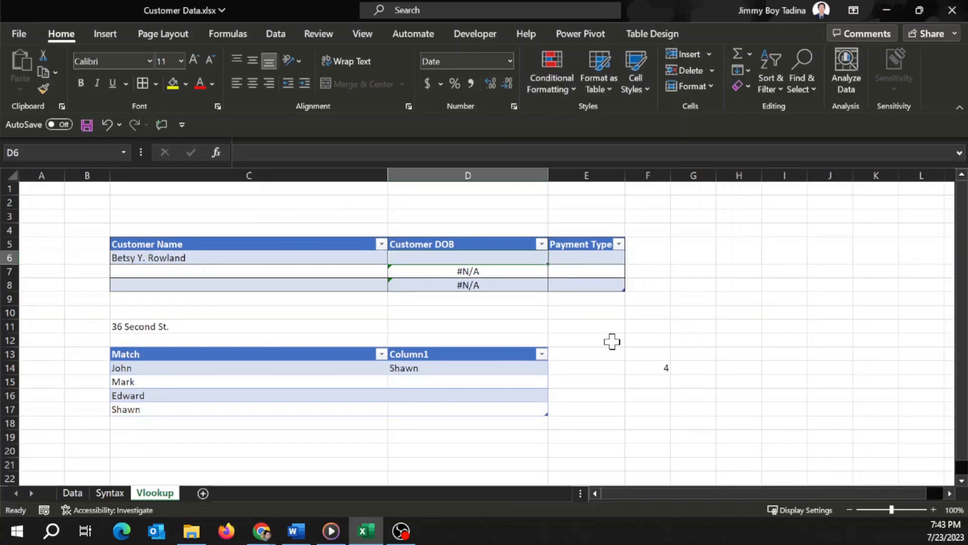
- Start an XLOOKUP formula in D6 with the row's Customer Name in C6 as the lookup value
text(=x)
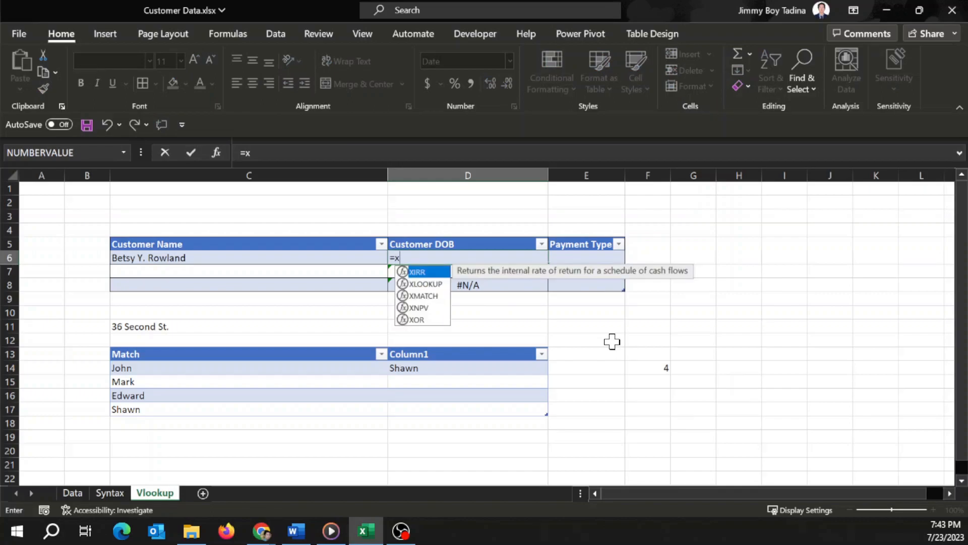
text(lo)
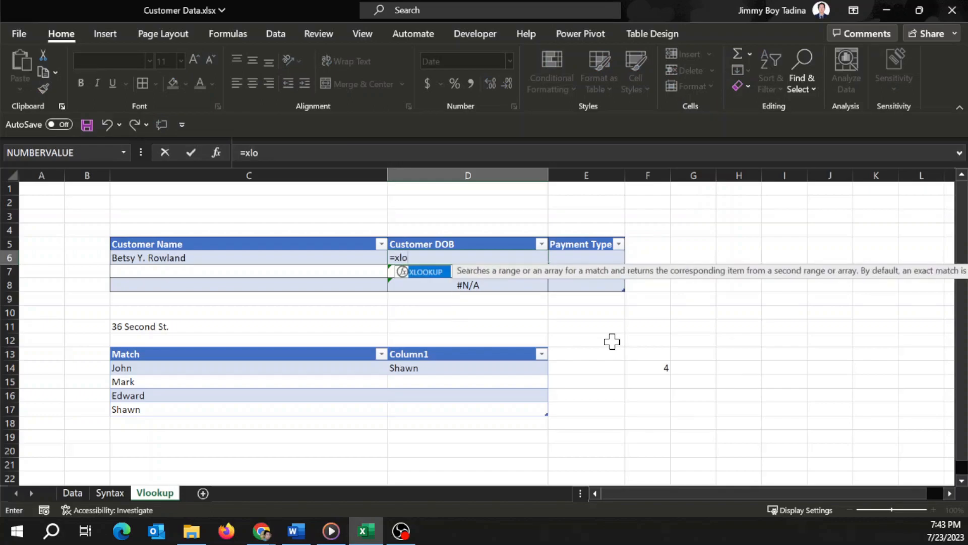
text(okup()
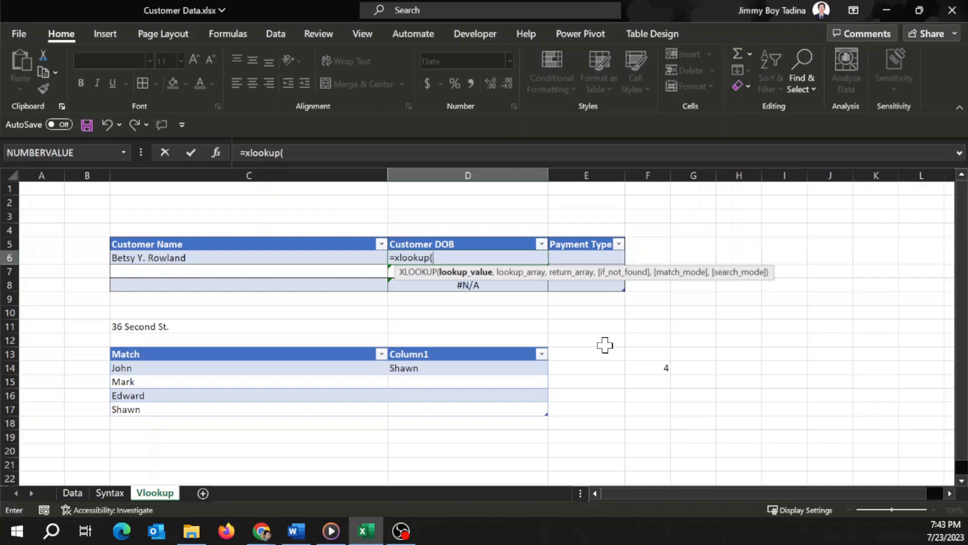
click(200, 258)
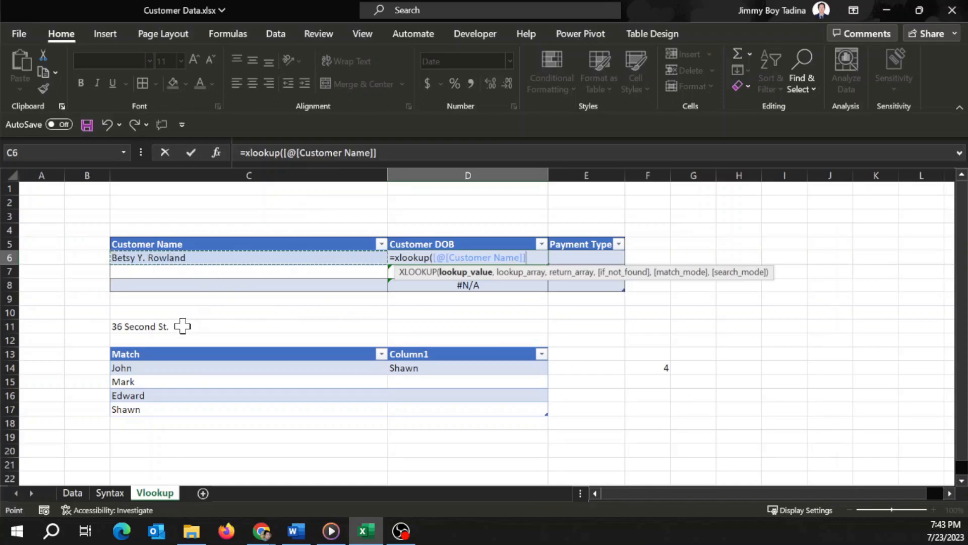
text(,)
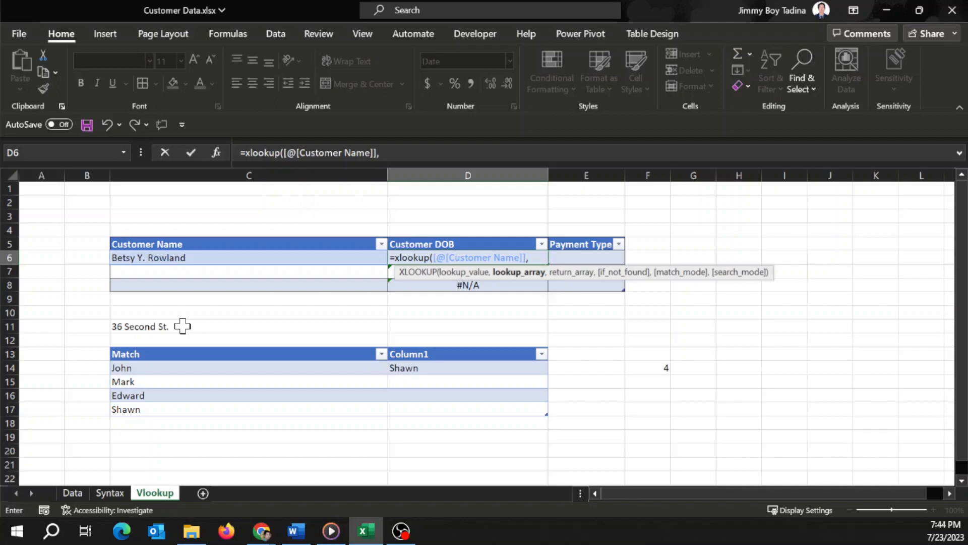
text(Customer_Data)
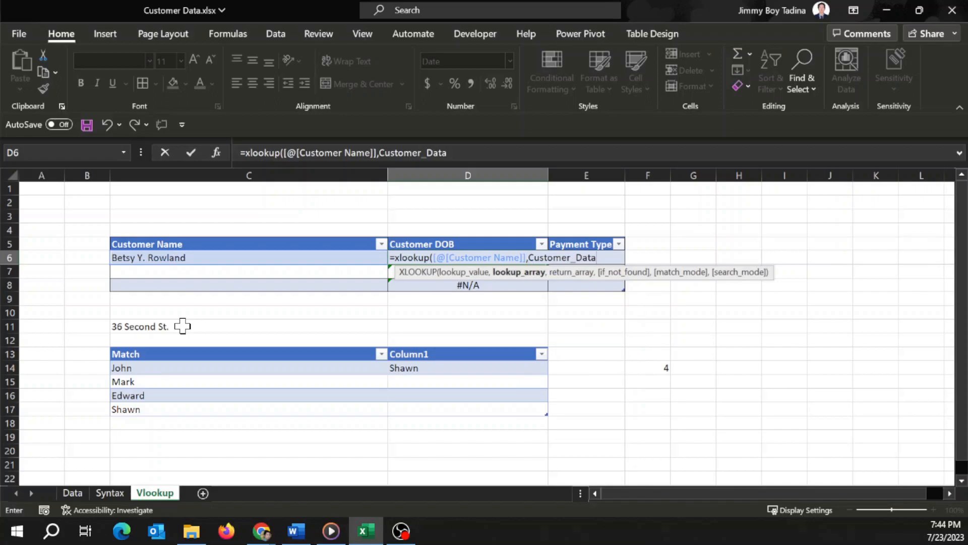
text(,)
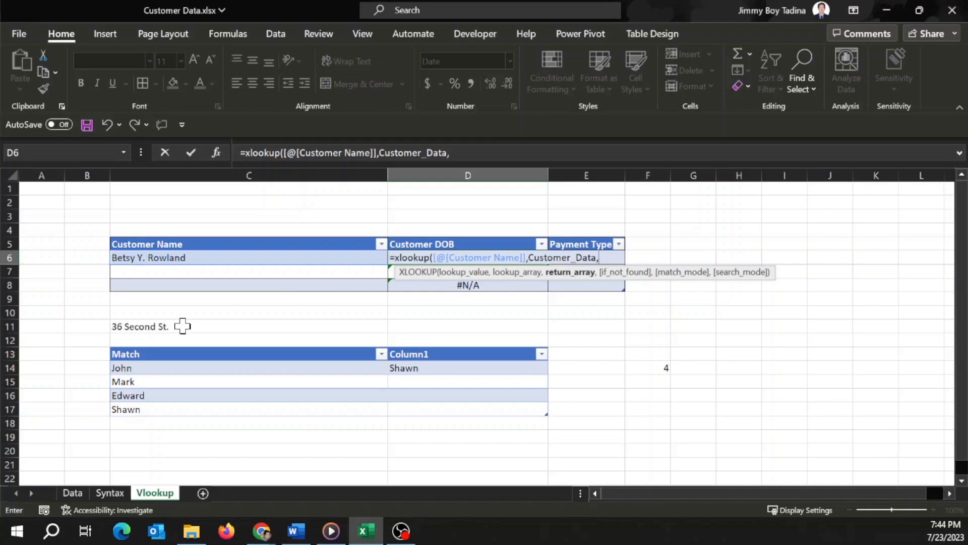
key(BackSpace)
key(BackSpace)
key(BackSpace)
key(BackSpace)
key(BackSpace)
key(BackSpace)
key(BackSpace)
key(BackSpace)
key(BackSpace)
key(BackSpace)
key(BackSpace)
key(BackSpace)
key(BackSpace)
key(BackSpace)
key(BackSpace)
key(BackSpace)
key(BackSpace)
key(BackSpace)
key(BackSpace)
key(BackSpace)
key(BackSpace)
key(BackSpace)
key(BackSpace)
key(BackSpace)
key(BackSpace)
key(BackSpace)
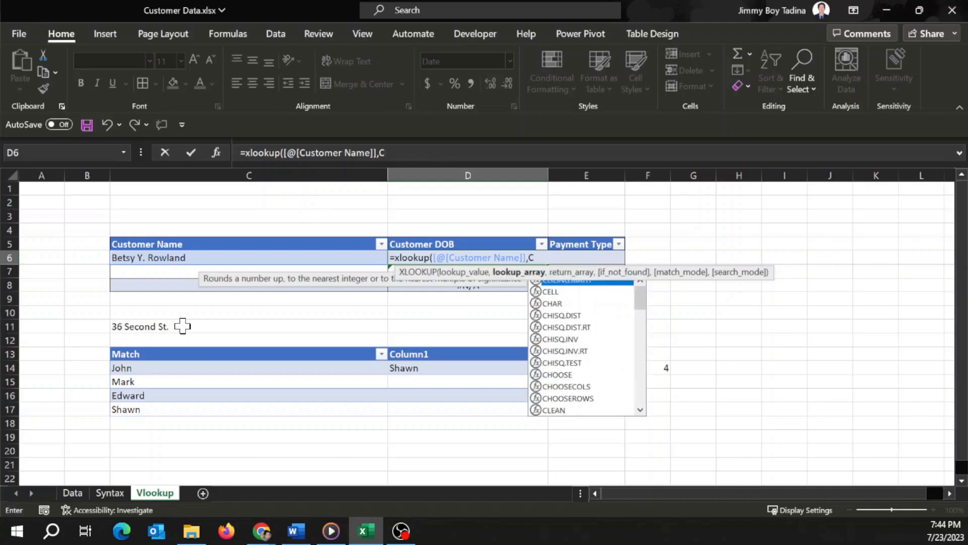
key(BackSpace)
key(BackSpace)
key(BackSpace)
key(BackSpace)
key(BackSpace)
key(BackSpace)
key(BackSpace)
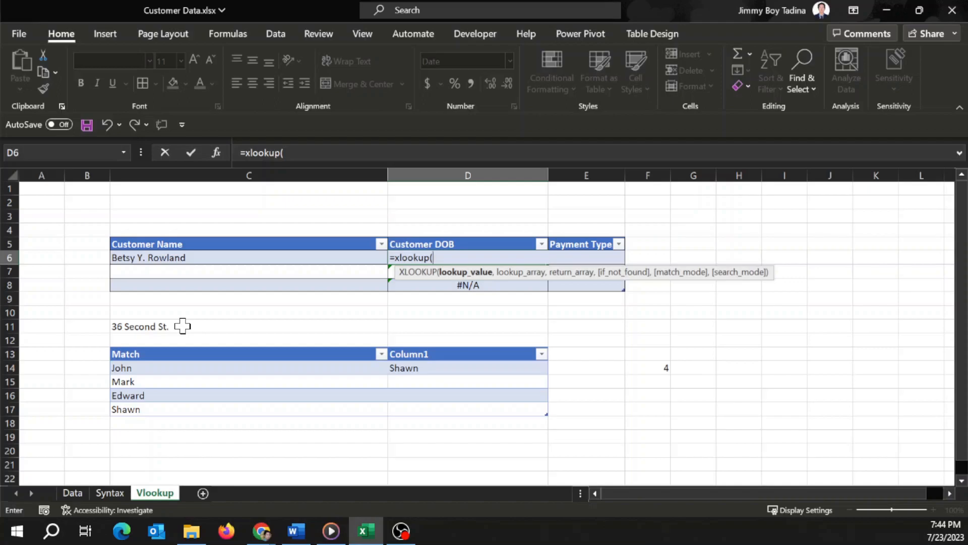
- Set the XLOOKUP's lookup value to the row's Customer Name in C6 and its lookup array to A1:A368 on the Data sheet
click(209, 258)
text(,)
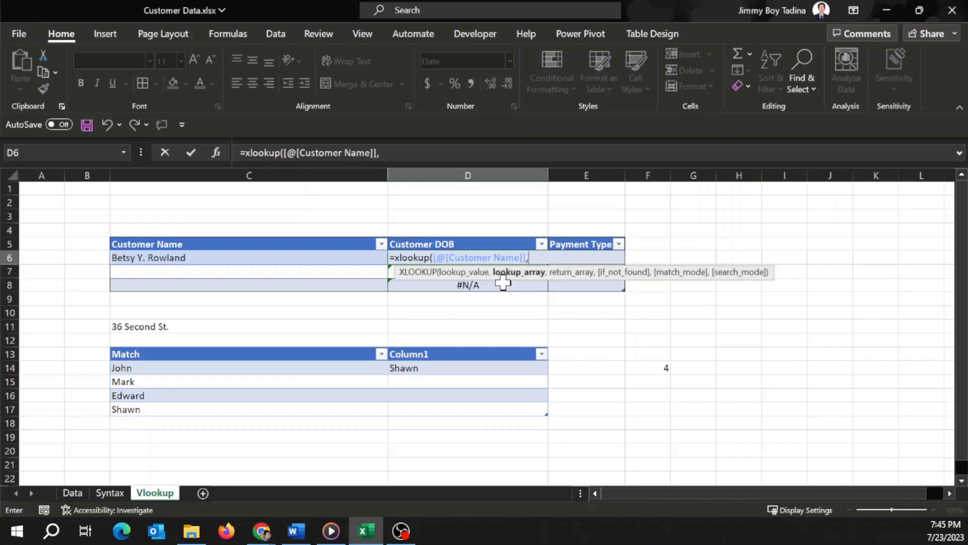
click(75, 493)
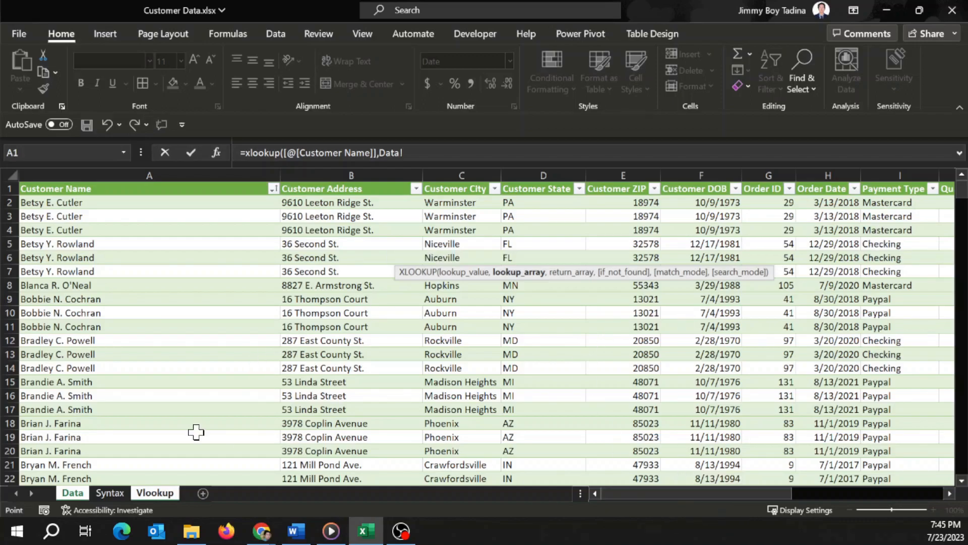
click(97, 186)
key(ctrl+shift+Down)
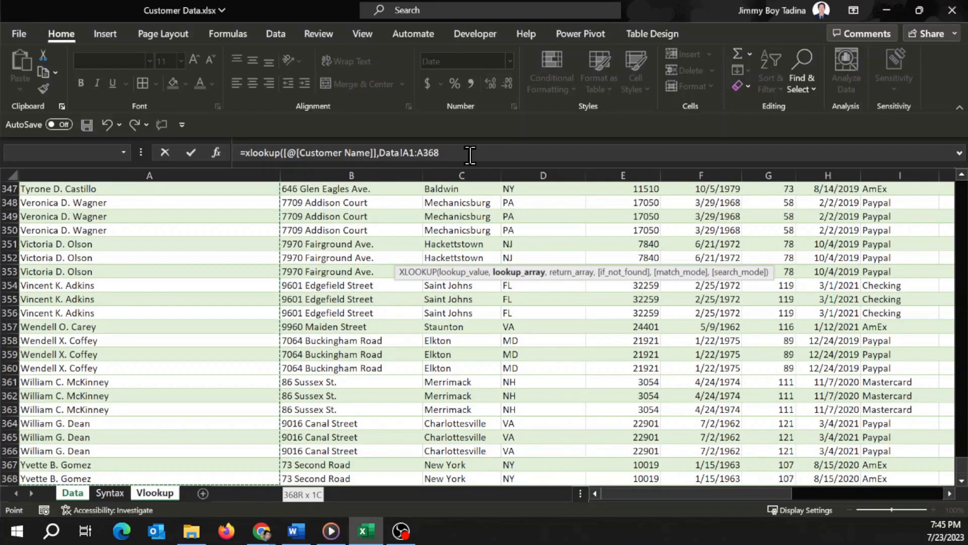
- Make the lookup array reference absolute as Data!$A$1:$A$368 and continue to the return_array argument
click(418, 153)
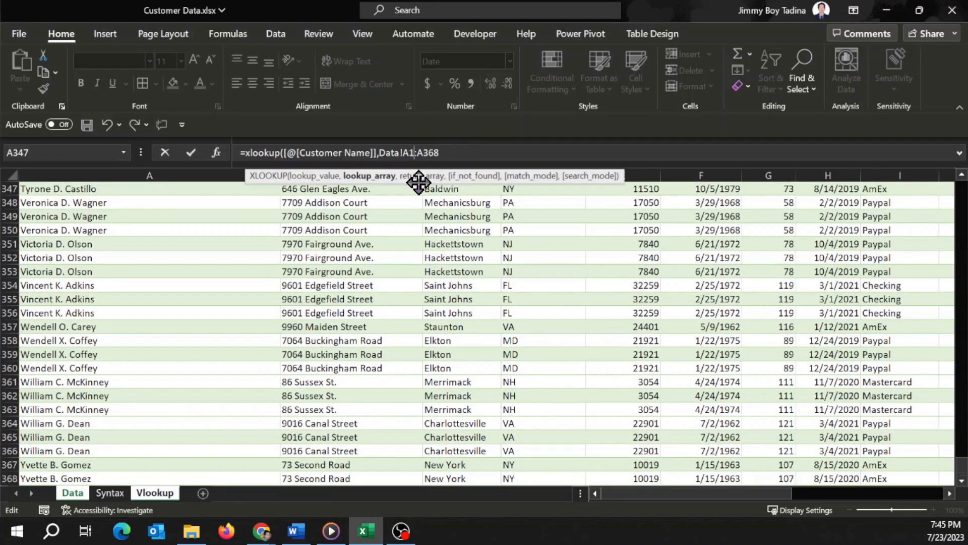
key(F4)
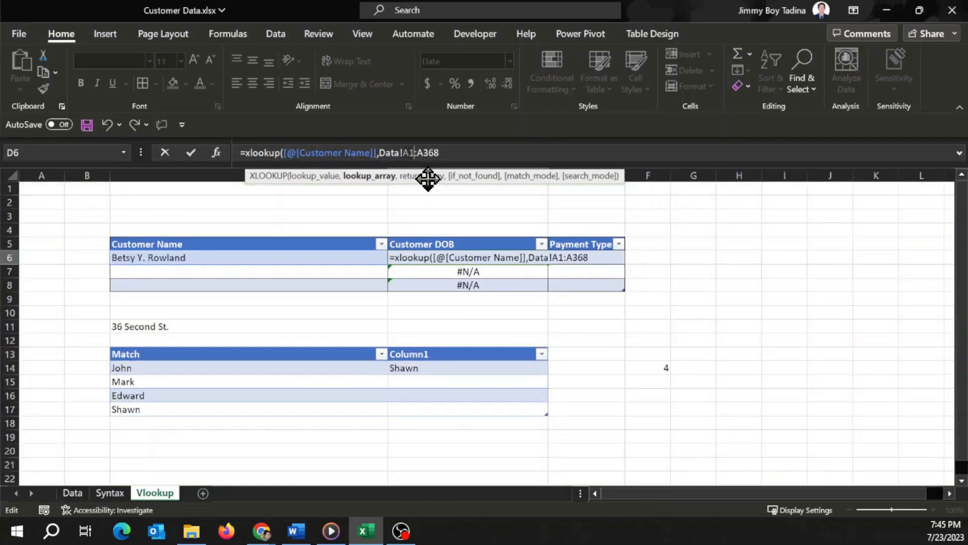
click(443, 160)
key(F4)
key(F4)
key(F4)
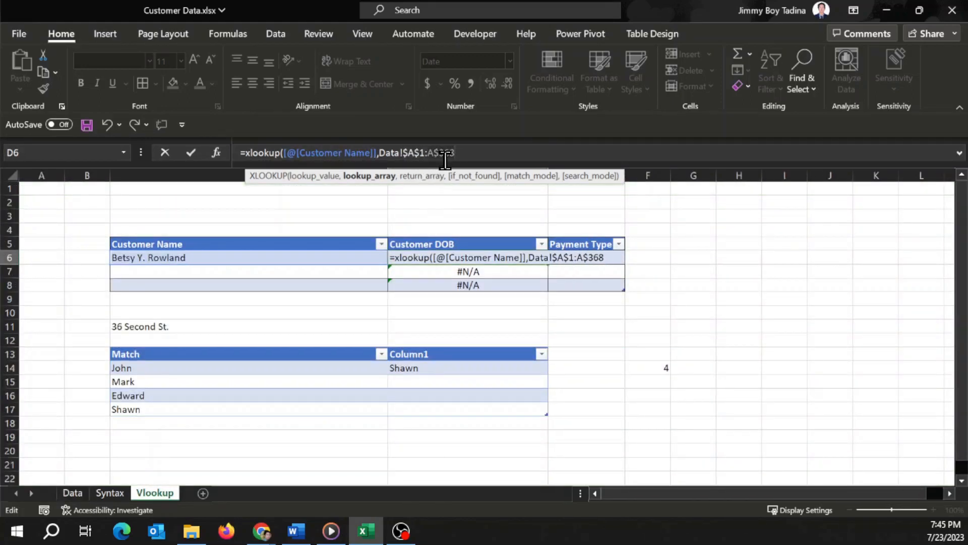
key(F4)
click(482, 152)
text(,)
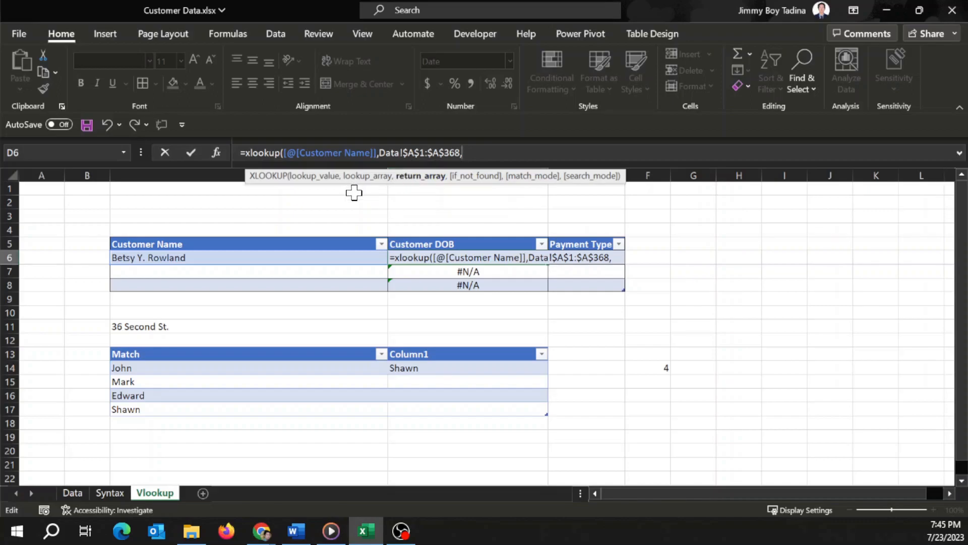
click(364, 177)
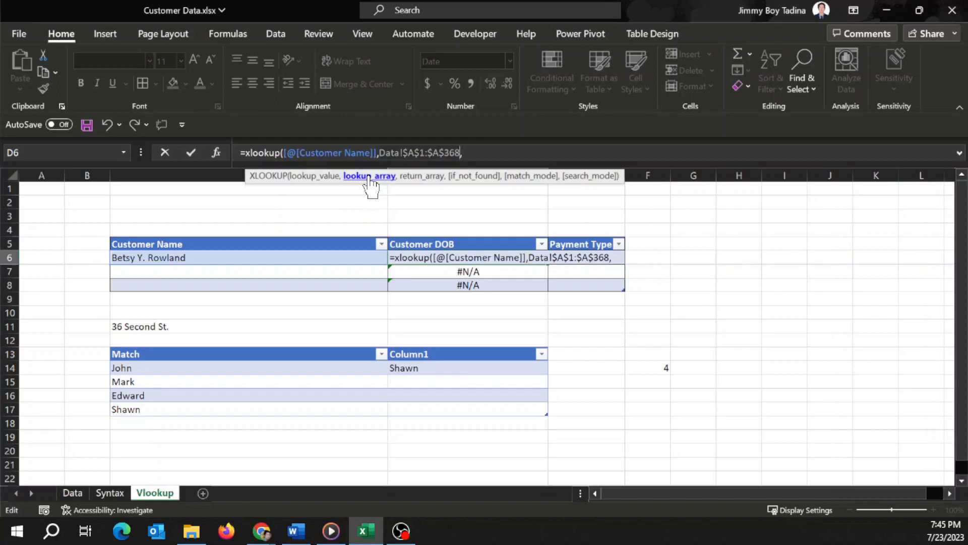
click(475, 152)
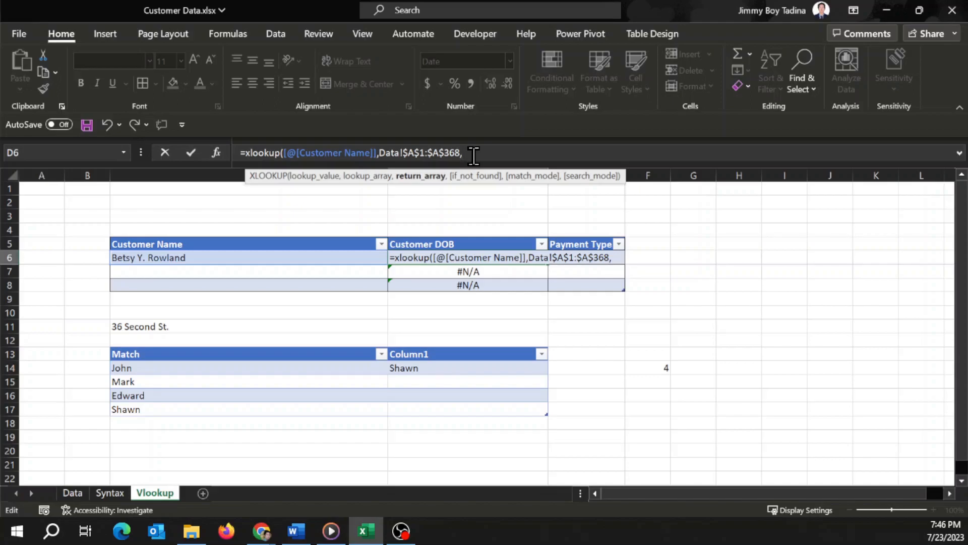
- Add the Customer DOB column of the Data sheet as the return array, with the absolute reference Data!$F$1:$F$368
click(78, 493)
drag(962, 467, 962, 188)
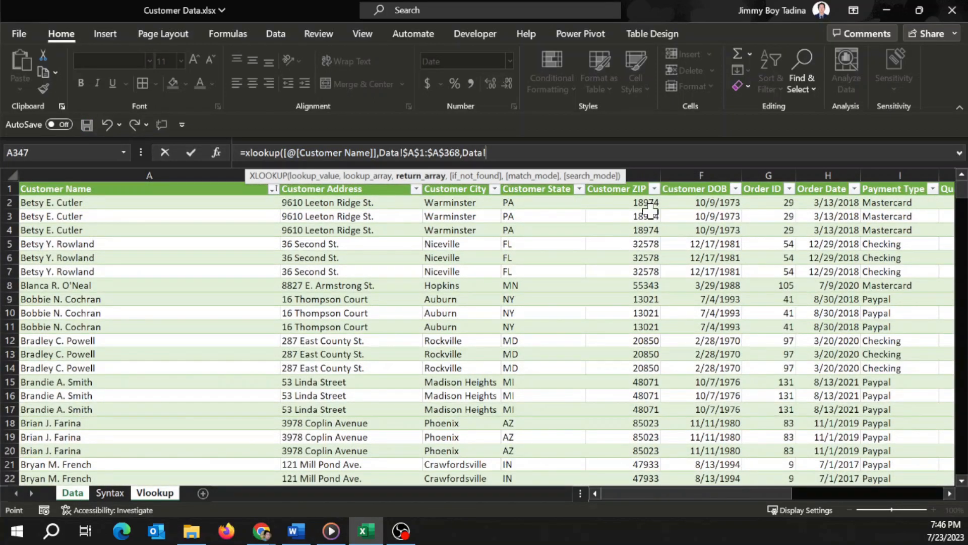
click(687, 188)
key(ctrl+shift+Down)
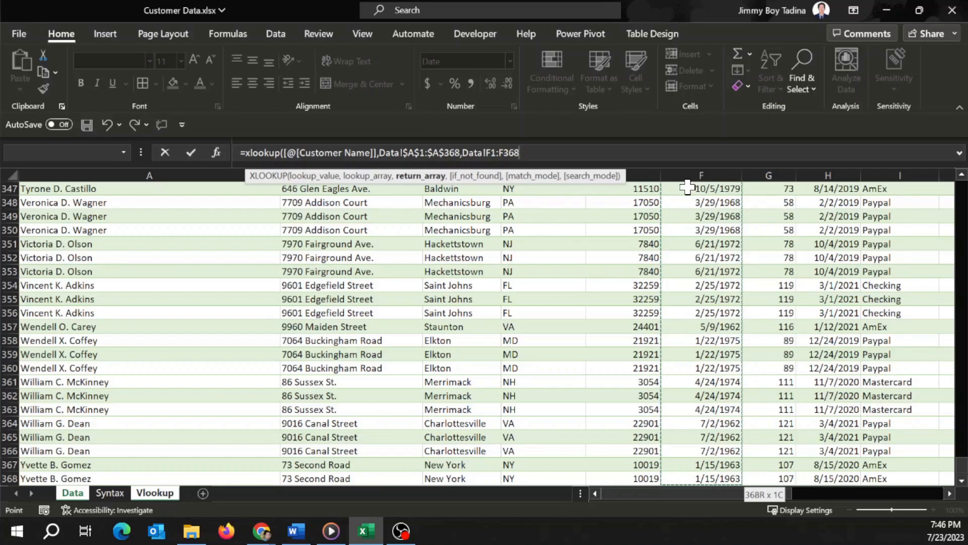
click(503, 152)
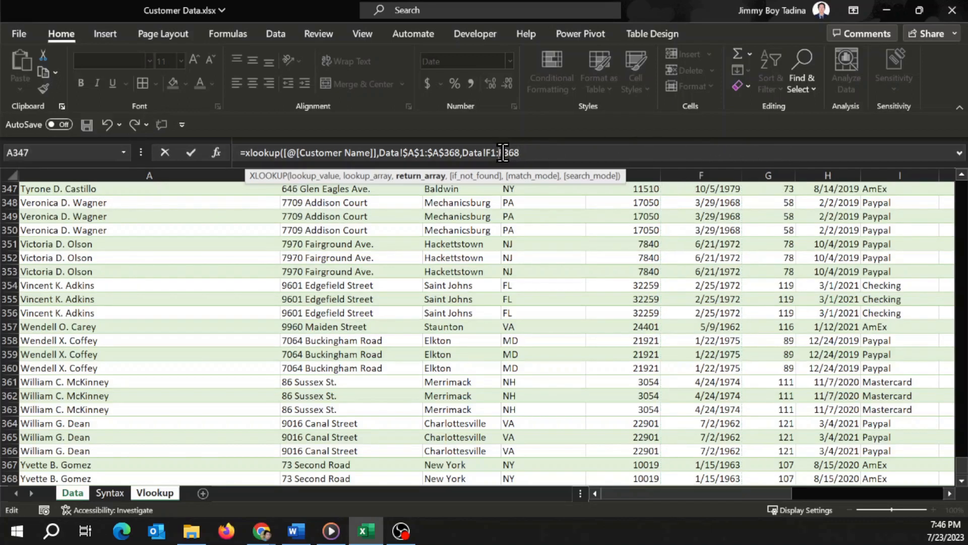
key(F4)
click(500, 152)
key(F4)
click(598, 156)
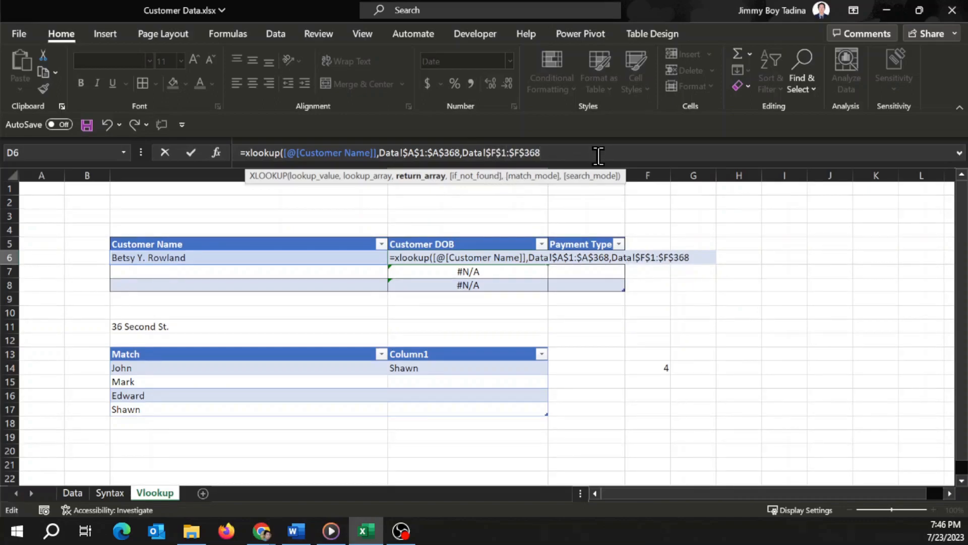
- Try "not found" as the if_not_found text and 0 as the match mode, and cancel the formula entry in D6
text(,)
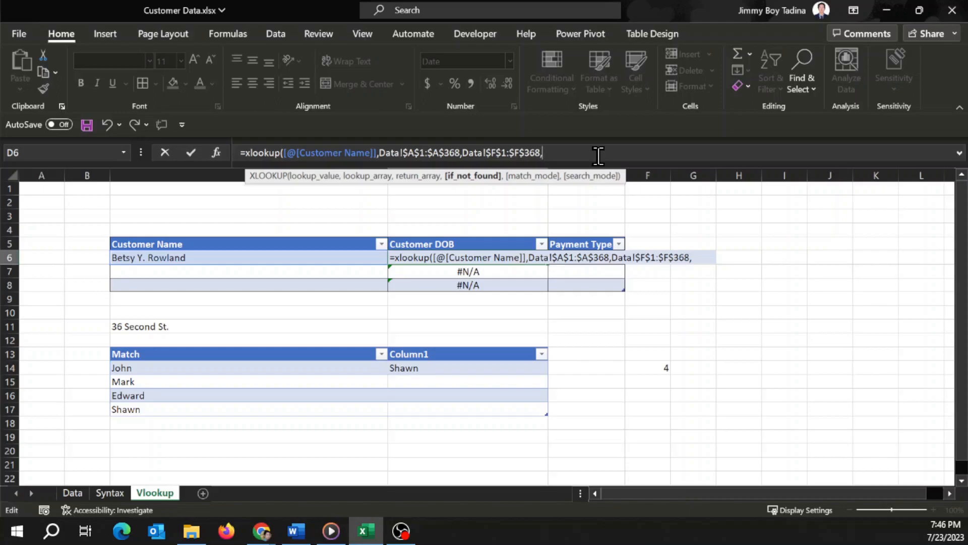
text("not found)
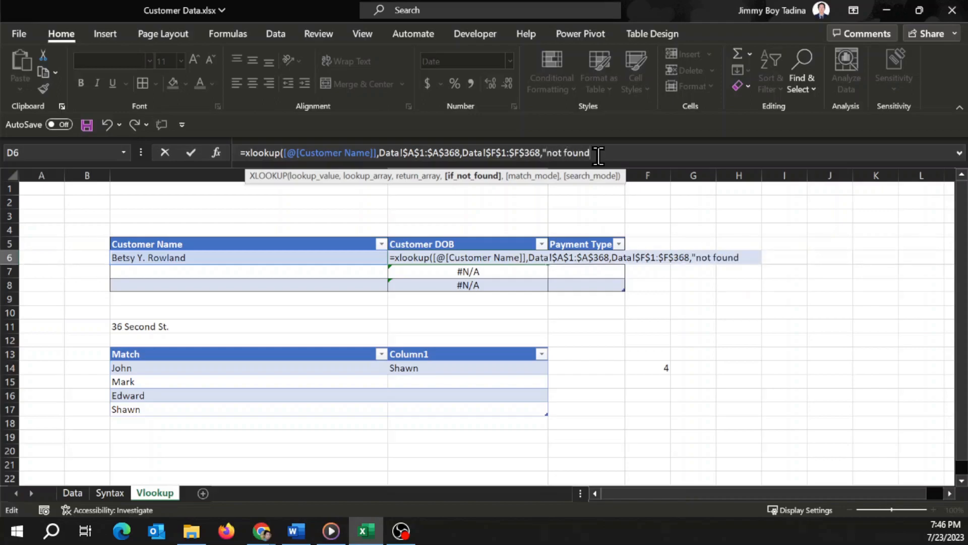
text(",)
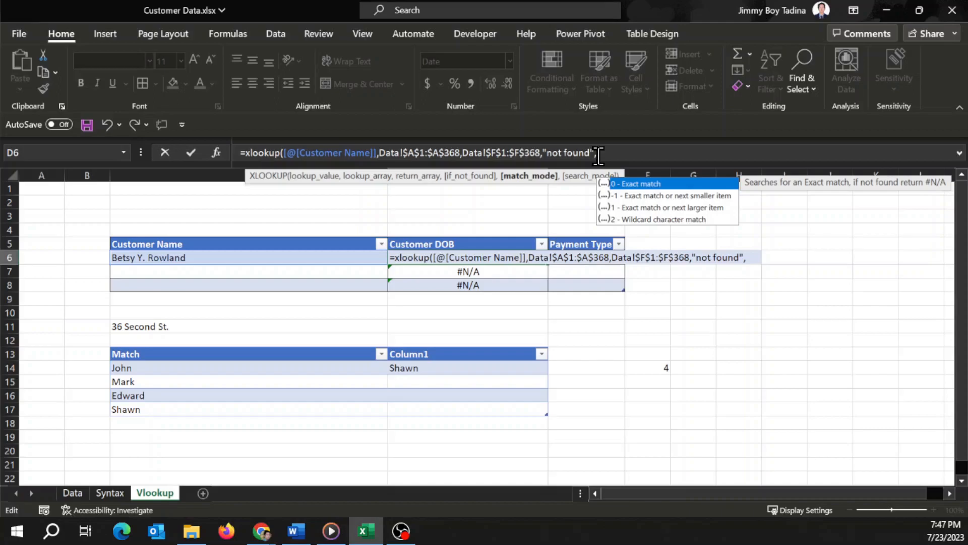
text(0)
text(,)
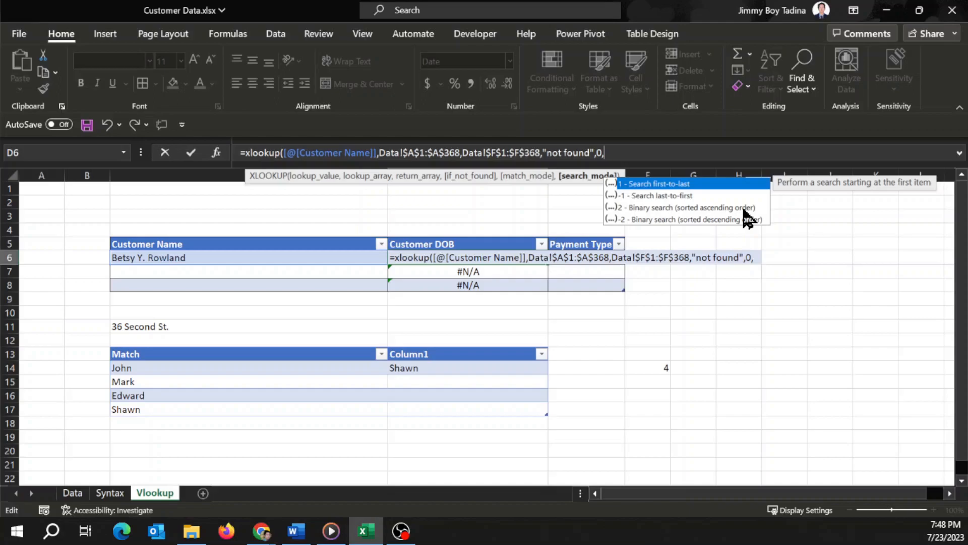
key(Escape)
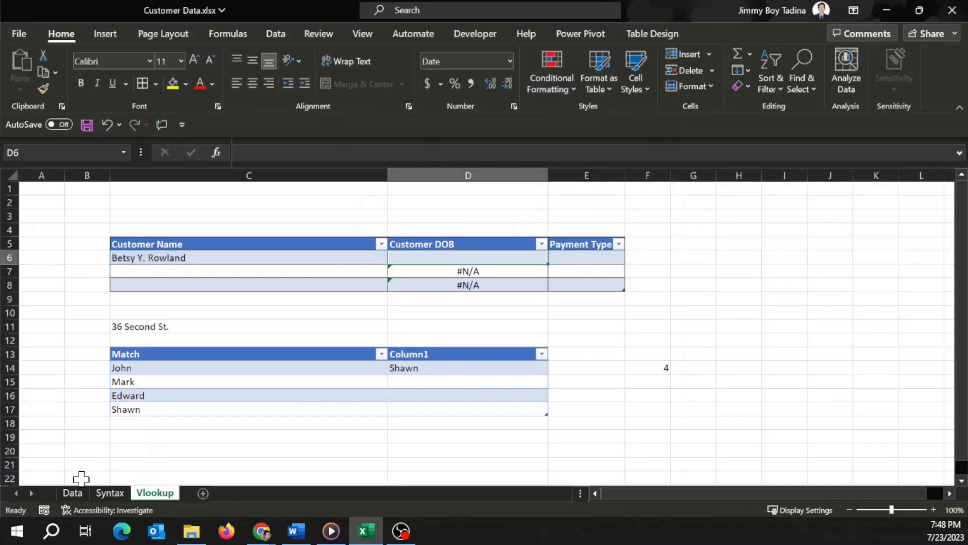
- Examine the repeated customer entries in A5:A7 on the Data sheet and the full record in row 5
click(74, 493)
scroll(69, 323, up, 9)
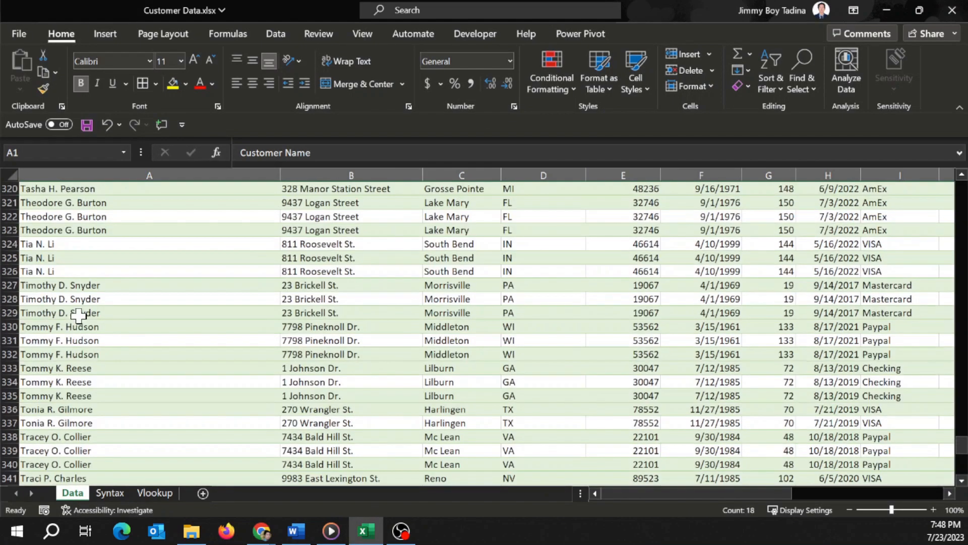
key(ctrl+Home)
key(Down)
key(Down)
key(Down)
key(Down)
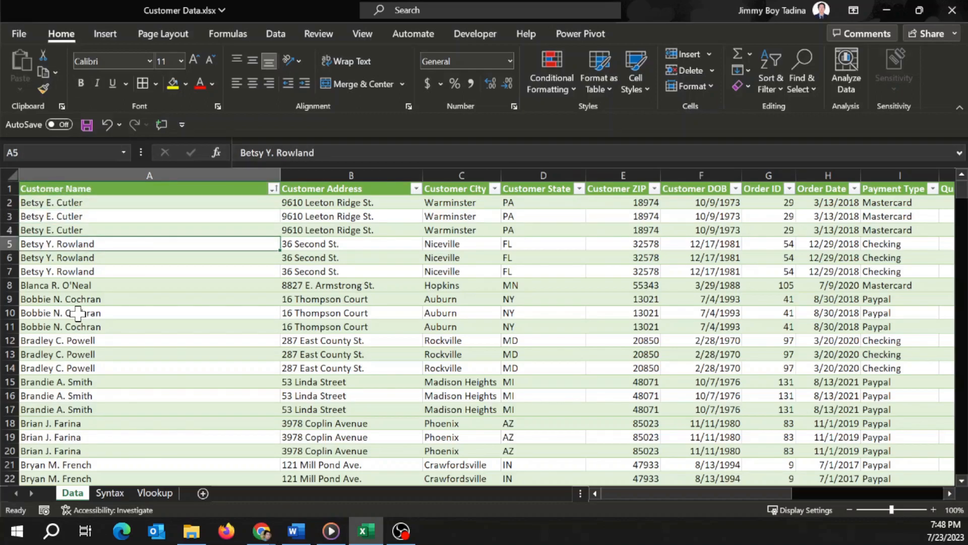
key(shift+Down)
key(shift+Down)
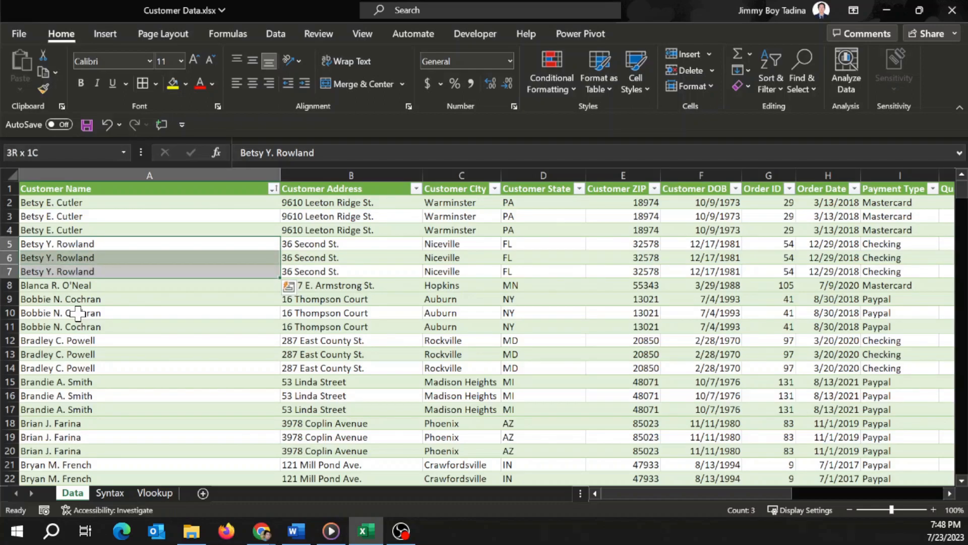
key(shift+Up)
key(shift+Up)
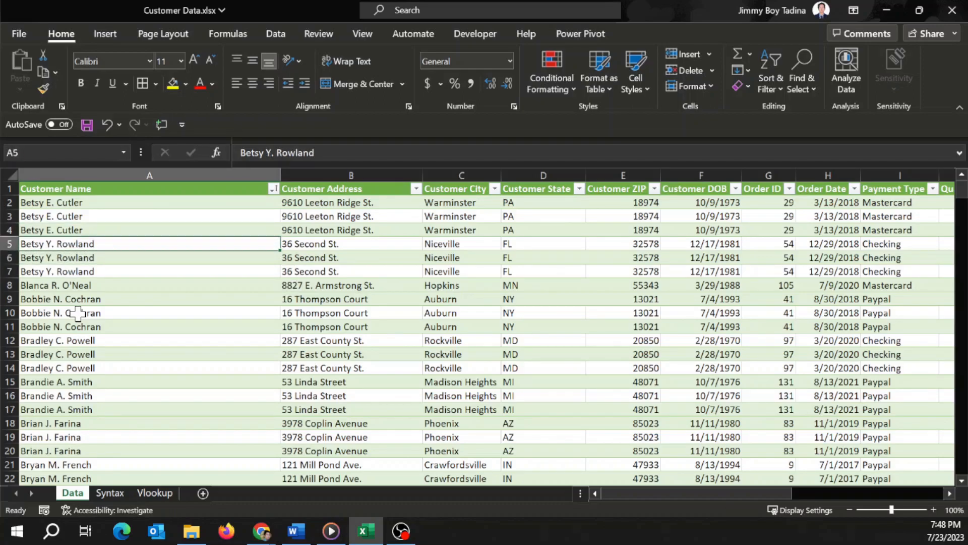
key(shift+Down)
key(shift+Down)
key(shift+Up)
key(shift+Up)
key(Down)
key(Up)
key(ctrl+shift+Right)
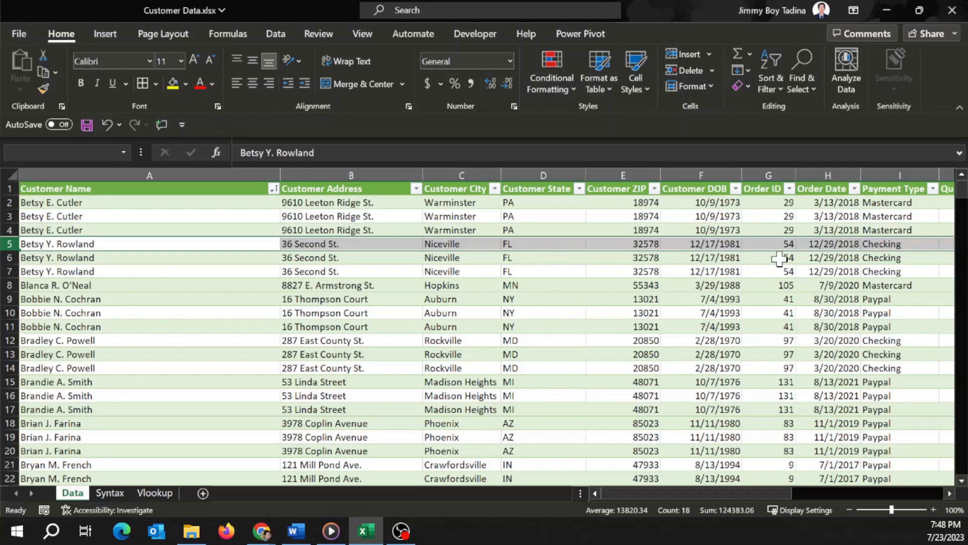
- Compare the Customer DOB entries in F5:F7 for the repeated customer, and return to the Vlookup sheet
click(716, 244)
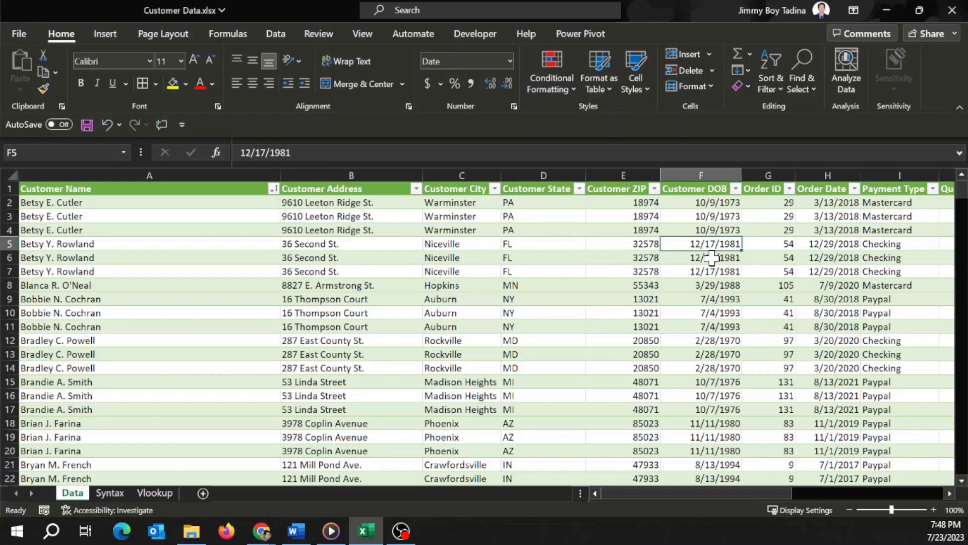
click(713, 257)
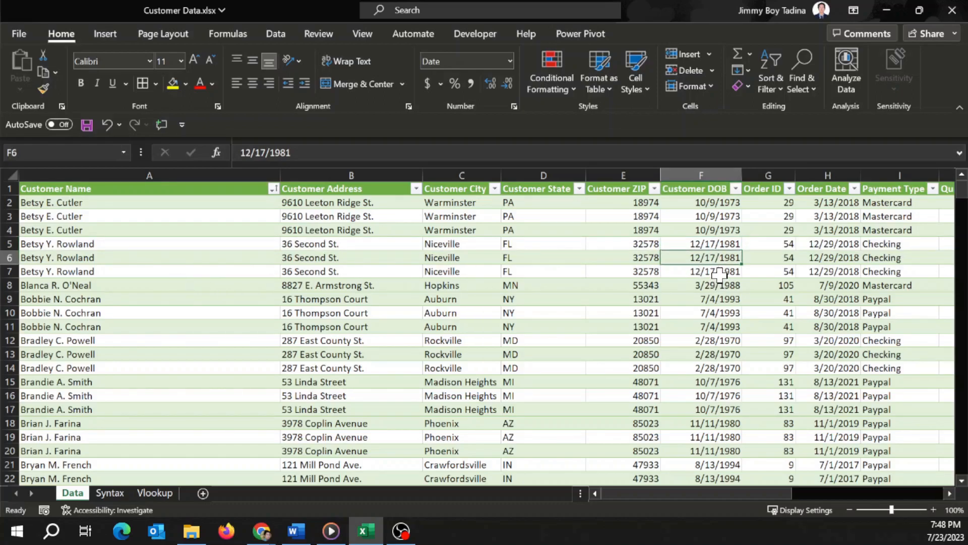
click(116, 272)
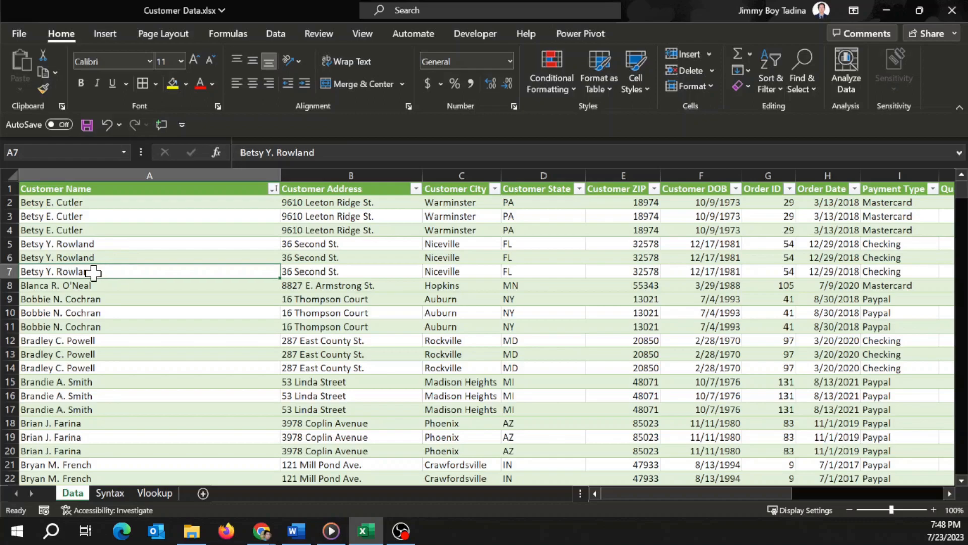
click(683, 272)
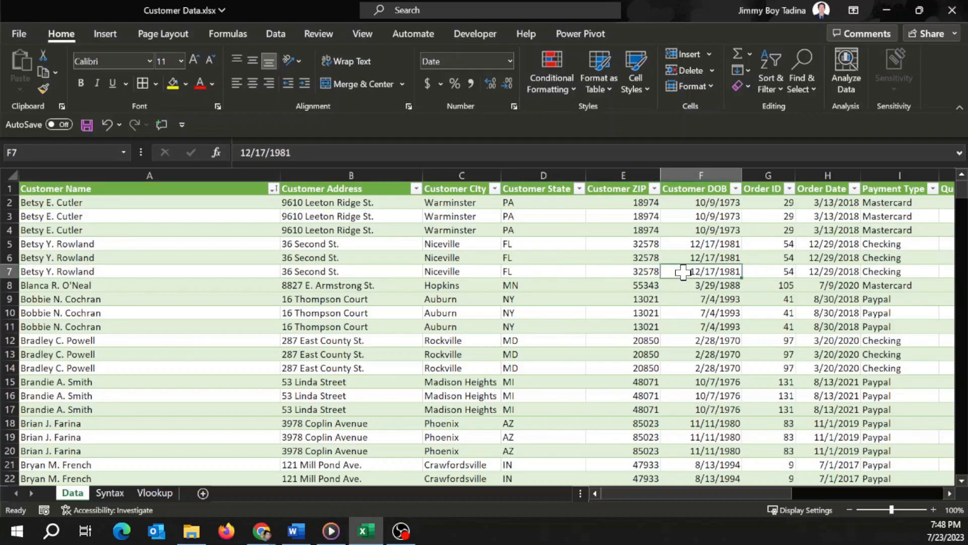
key(Up)
key(Up)
key(Down)
key(Down)
key(Up)
key(Up)
key(ctrl+Page_Down)
key(ctrl+Page_Down)
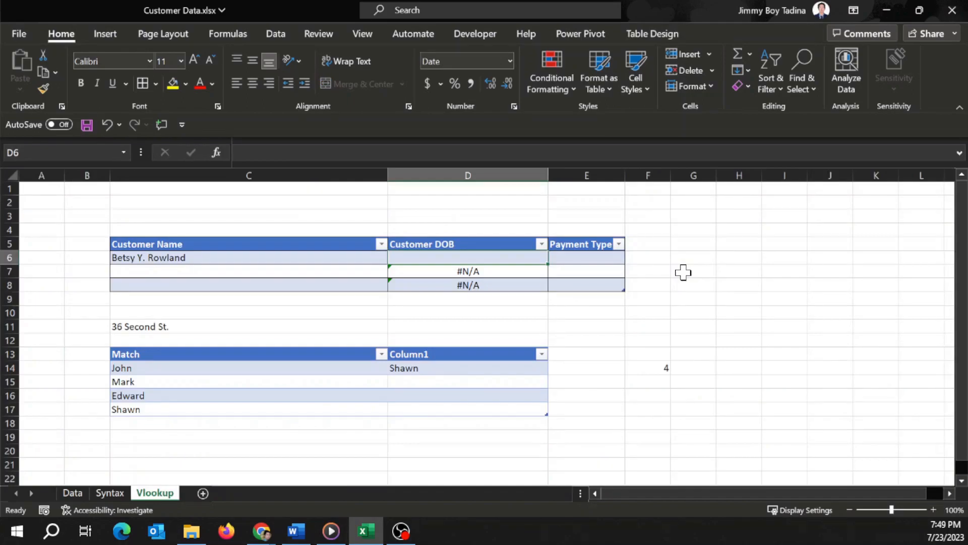
- Start an XLOOKUP formula in D6 with the row's Customer Name cell as the lookup value
text(=)
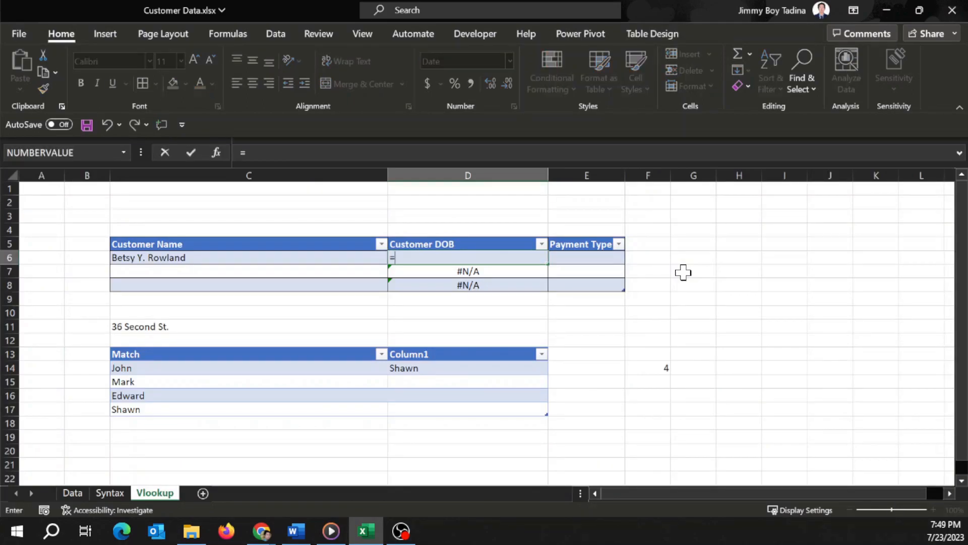
text(xlookup()
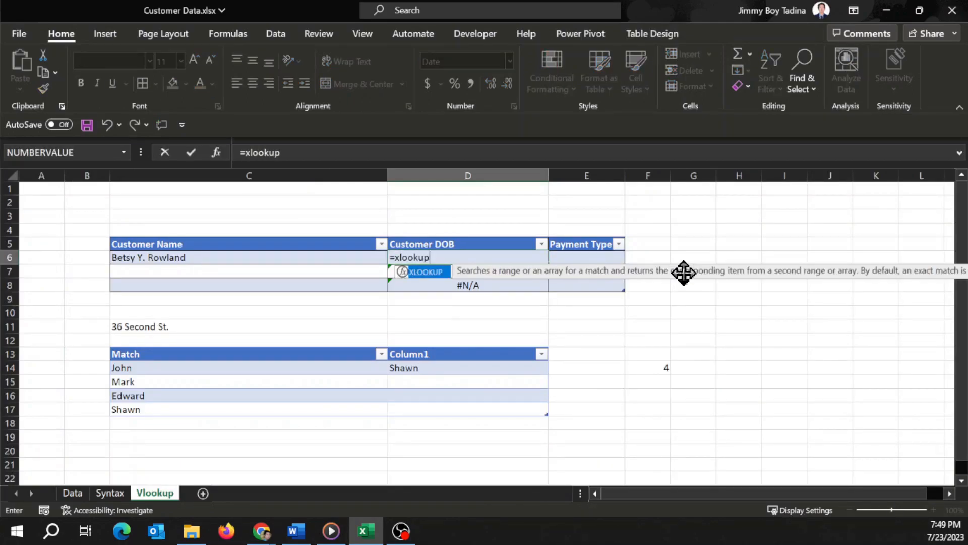
click(307, 259)
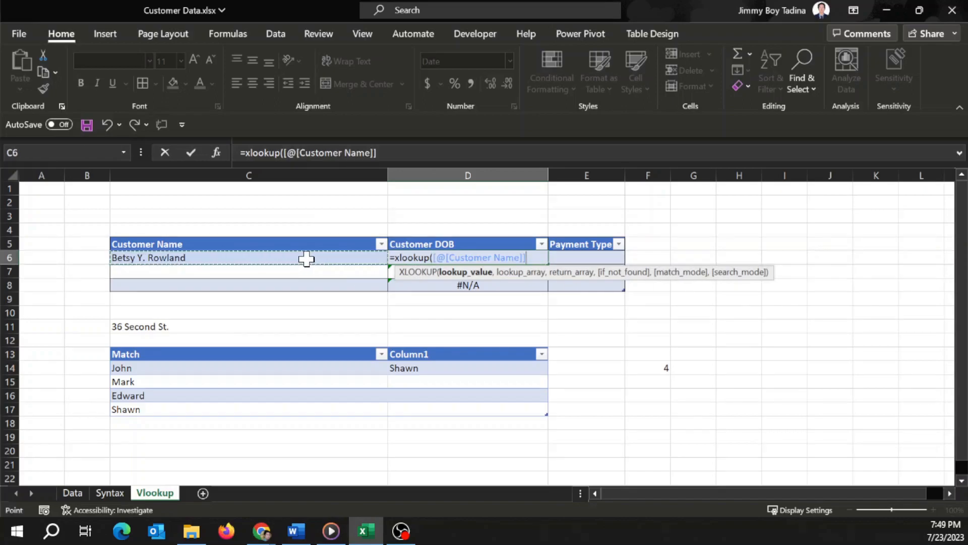
text(,)
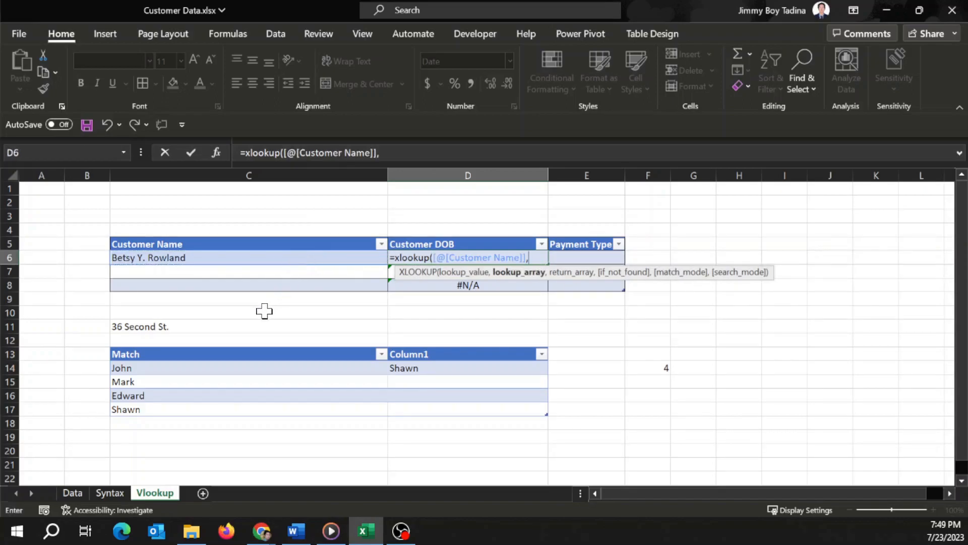
text(custome)
key(Tab)
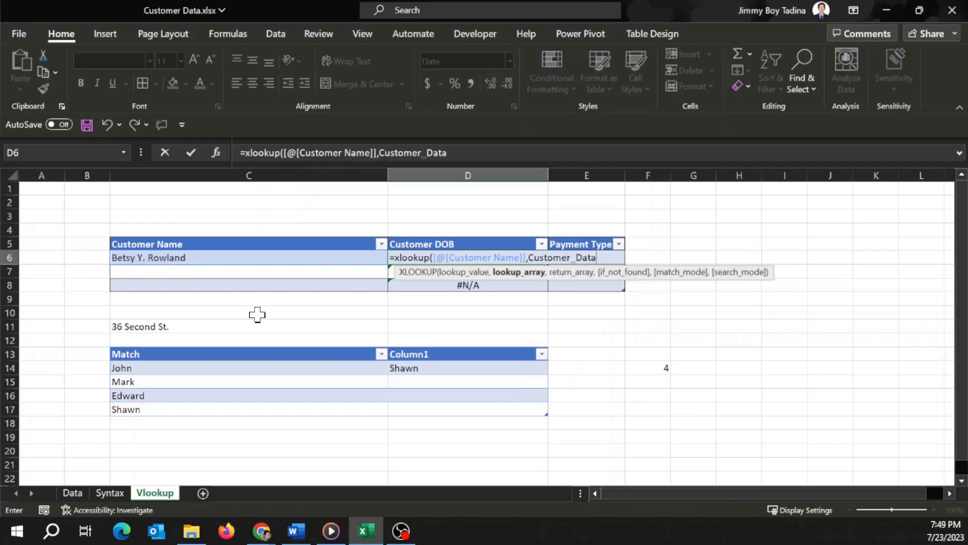
text(,)
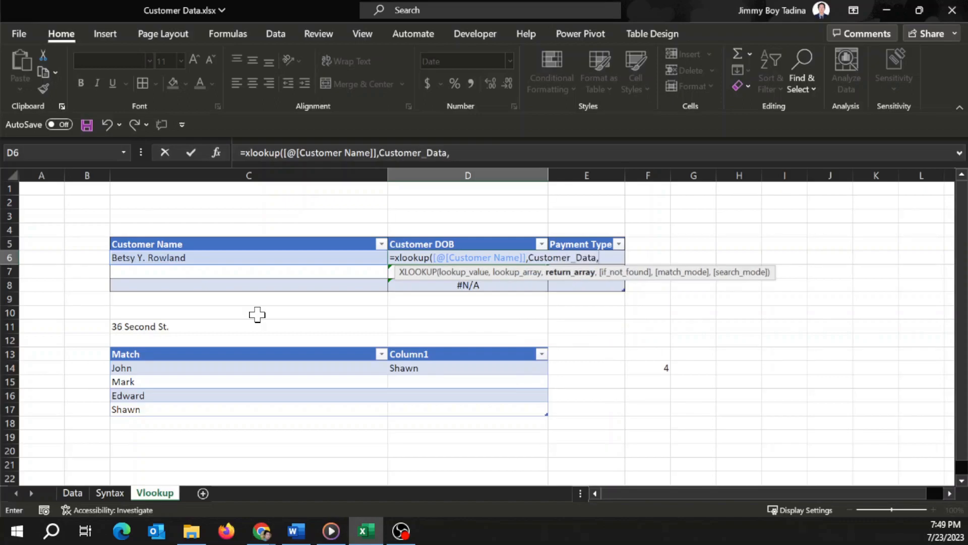
key(BackSpace)
key(BackSpace)
key(BackSpace)
key(BackSpace)
key(BackSpace)
key(BackSpace)
key(BackSpace)
key(BackSpace)
key(BackSpace)
key(BackSpace)
key(BackSpace)
key(BackSpace)
key(BackSpace)
key(BackSpace)
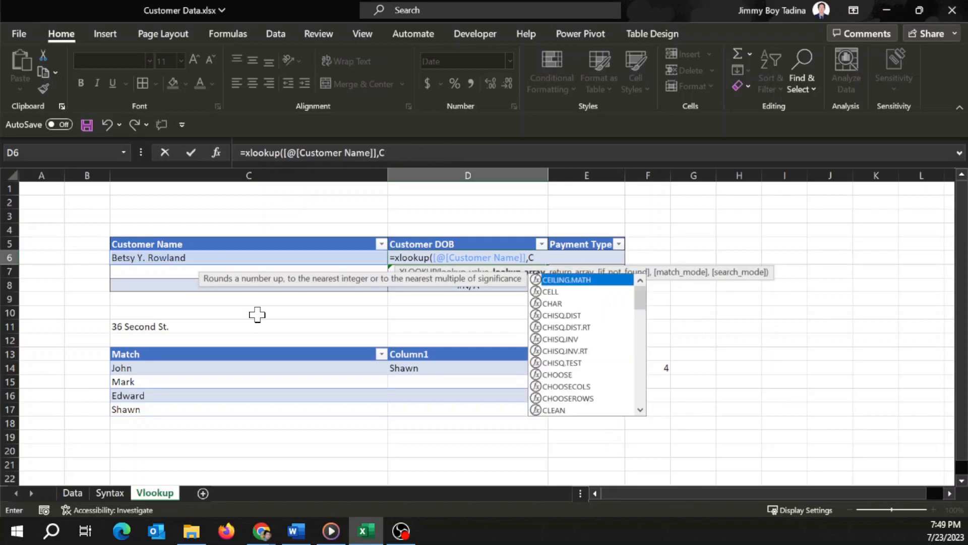
- Add the Customer Name column of the Data sheet, Data!A1:A368, as the lookup array
click(73, 493)
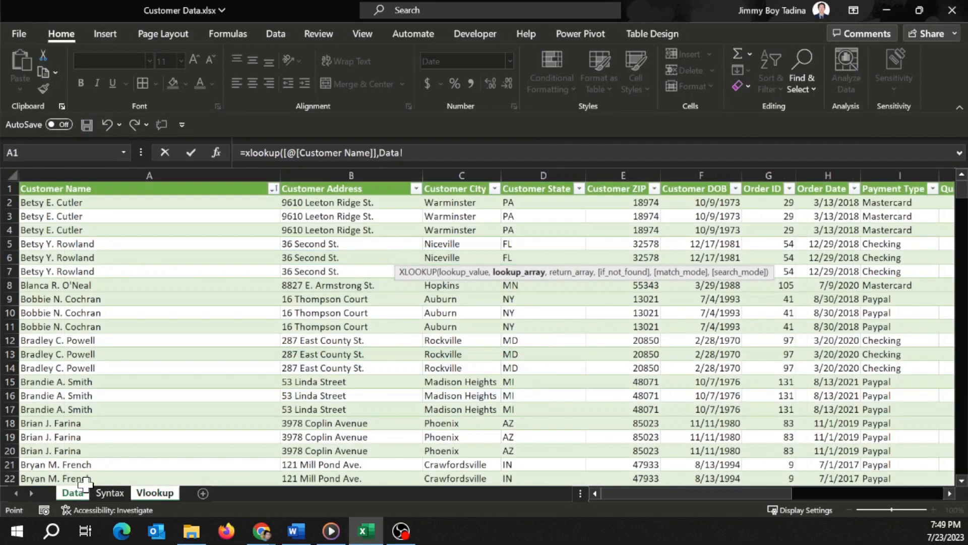
click(109, 186)
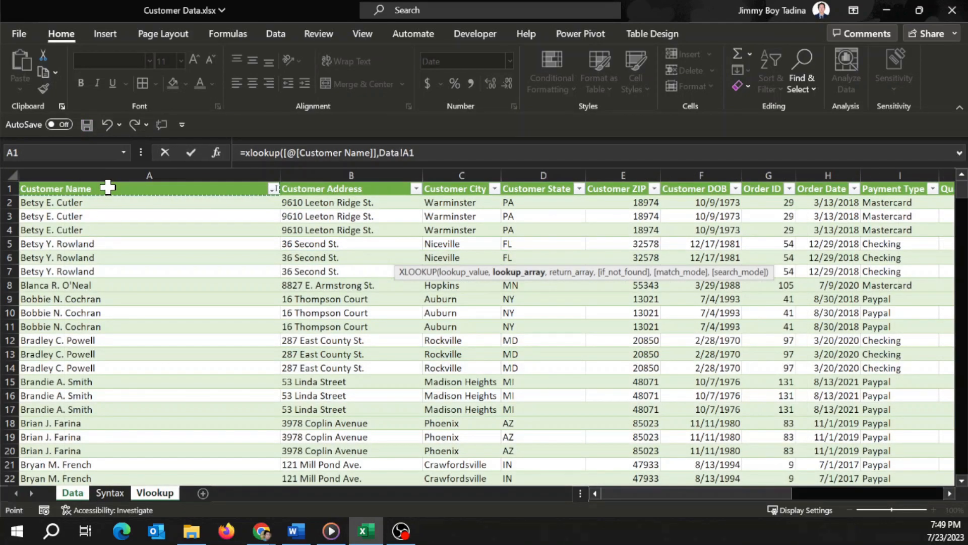
key(ctrl+shift+Down)
text(,)
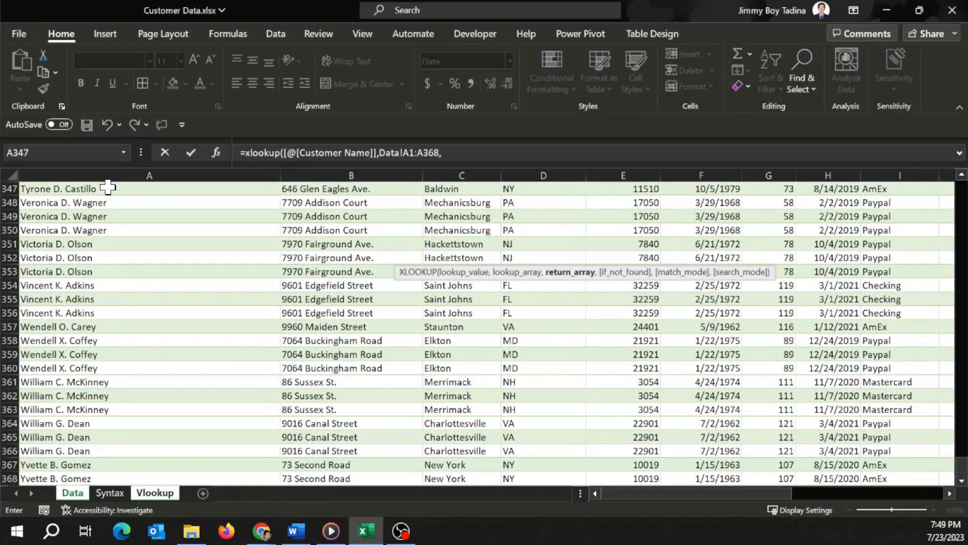
- Add the Customer DOB column of the Data sheet, Data!F1:F368, as the return array
scroll(670, 318, up, 17)
scroll(852, 297, up, 18)
drag(963, 390, 964, 194)
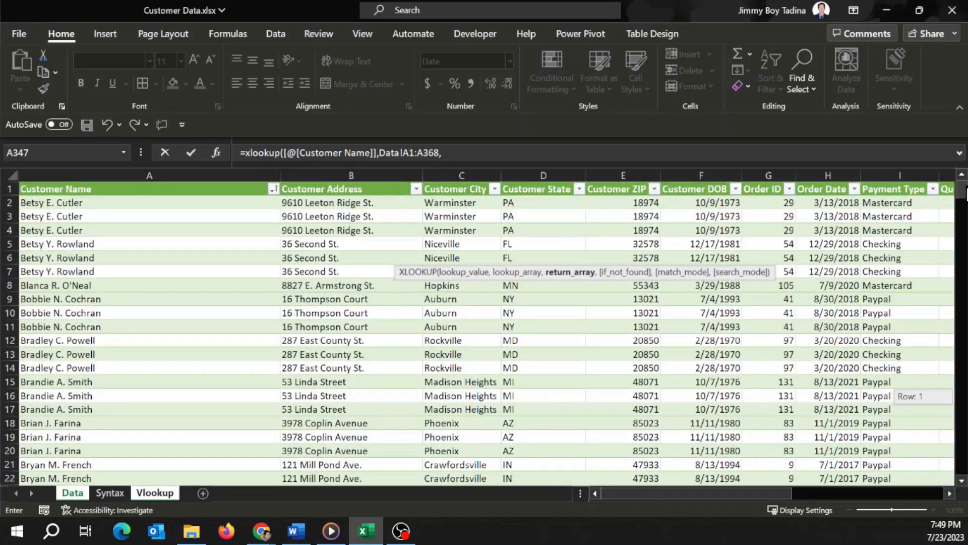
click(709, 187)
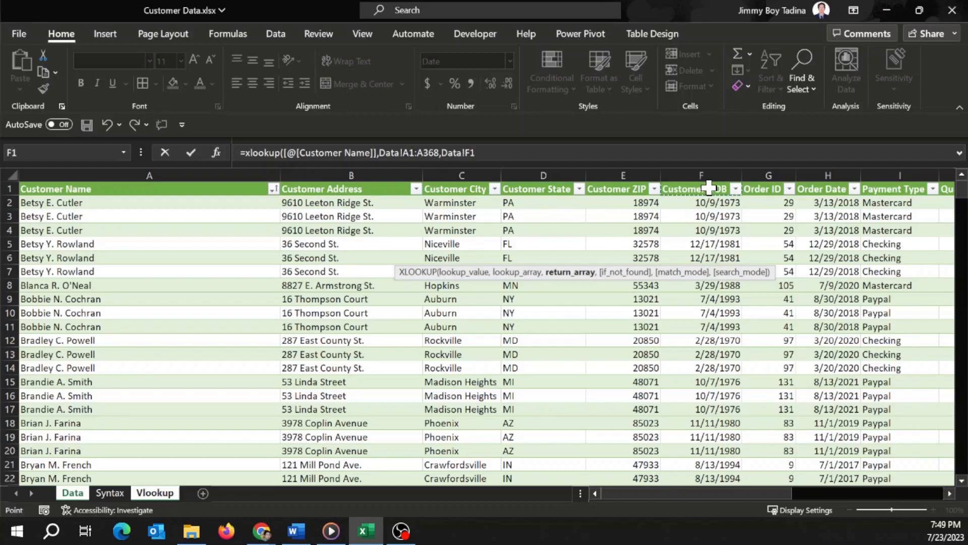
key(ctrl+shift+Down)
text(,)
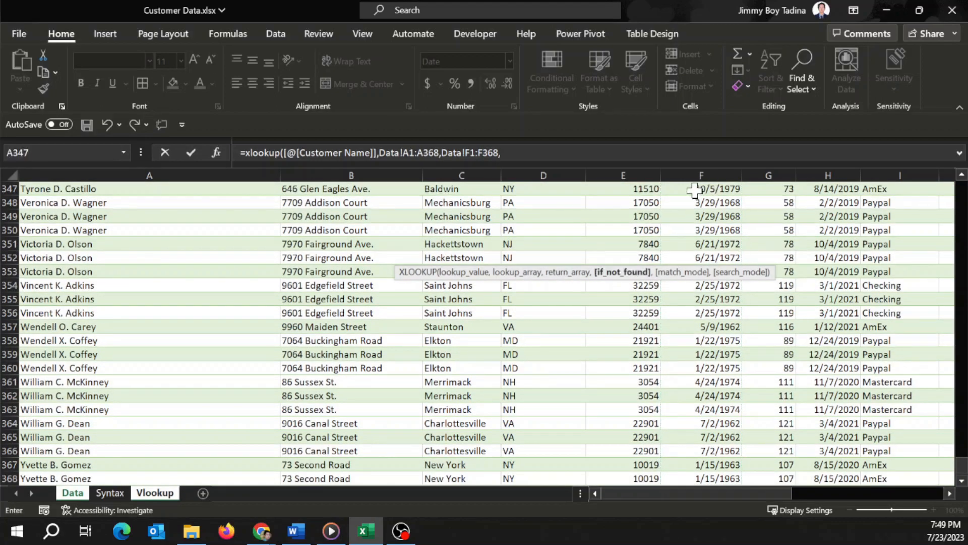
- Make both XLOOKUP ranges absolute, as Data!$A$1:$A$368 and Data!$F$1:$F$368
click(412, 153)
key(F4)
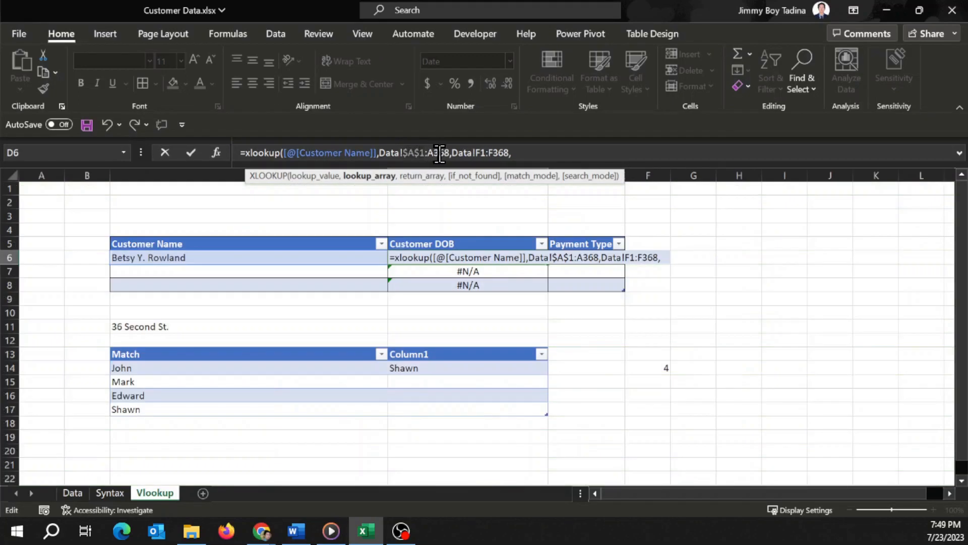
click(440, 153)
key(F4)
click(492, 152)
key(F4)
click(522, 153)
key(F4)
click(563, 152)
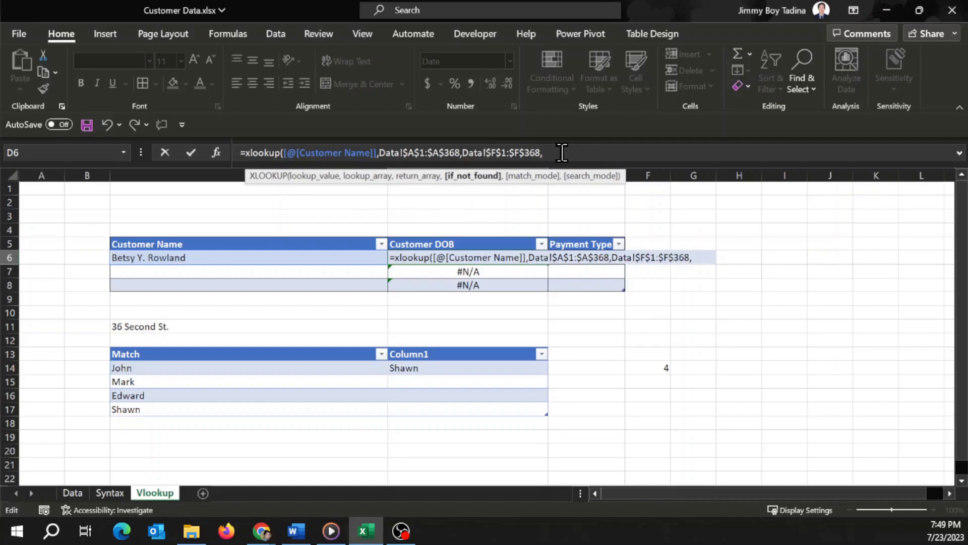
- Enter "if not found" as the formula's if_not_found text
text("if n)
text(ot sound)
key(BackSpace)
key(BackSpace)
key(BackSpace)
key(BackSpace)
key(BackSpace)
text(f)
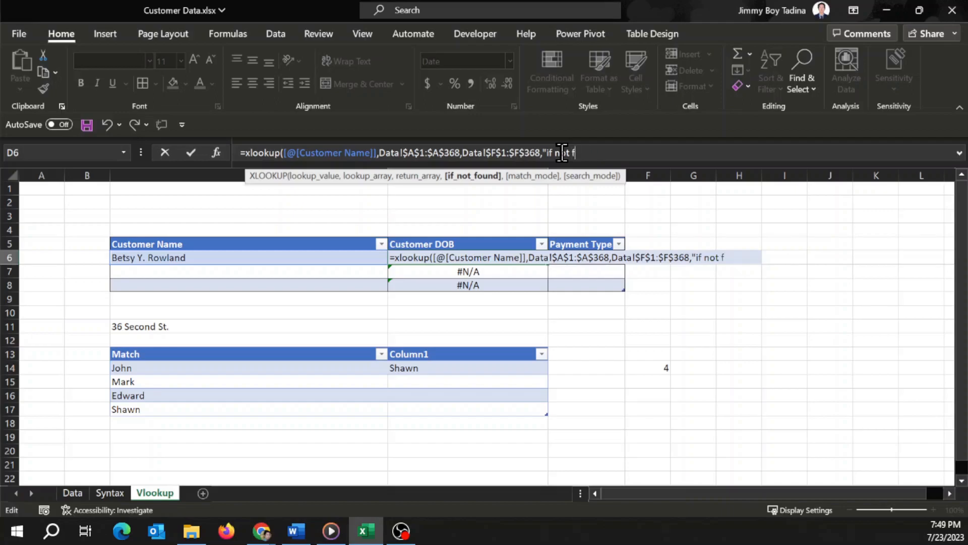
text(ound",)
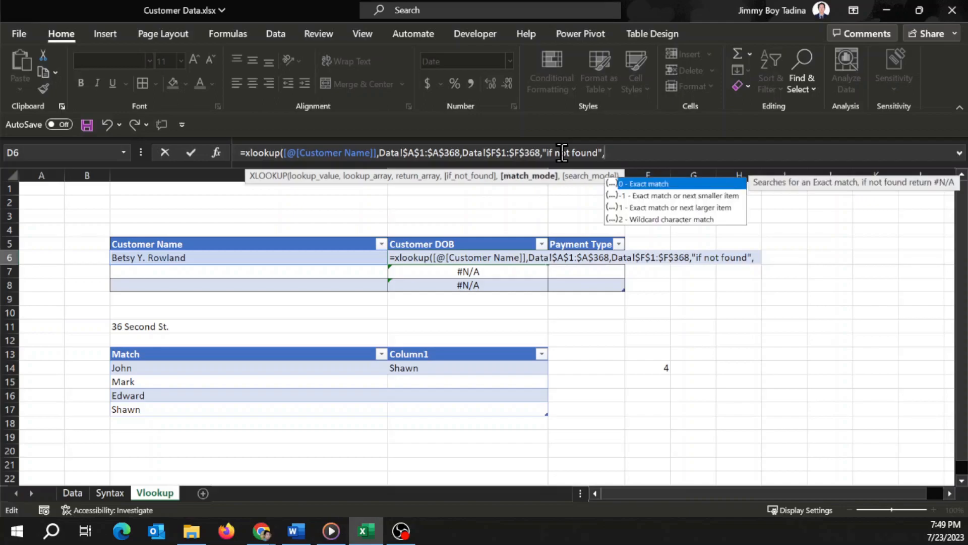
- Set the match mode to 0 and the search mode to -1, close the XLOOKUP formula and commit it in D6
text(0,)
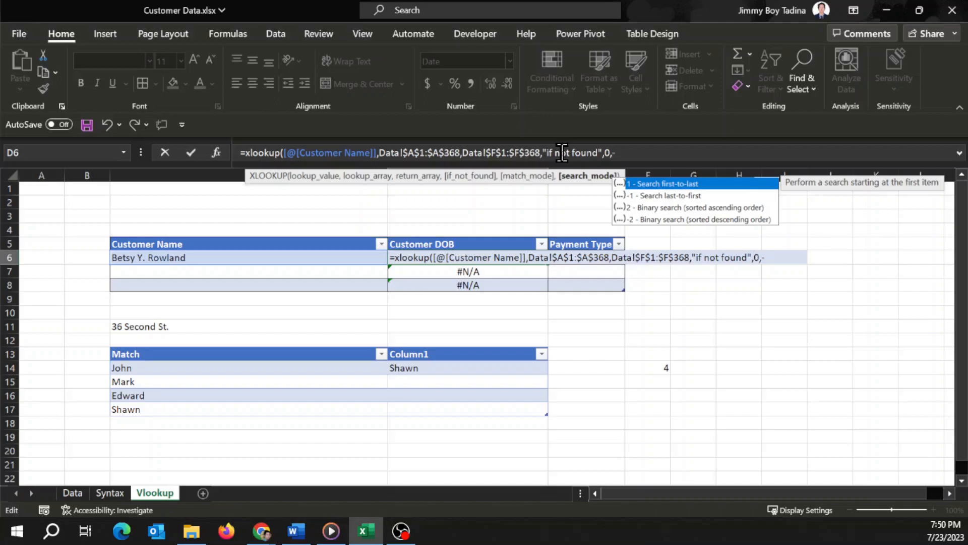
text(-1))
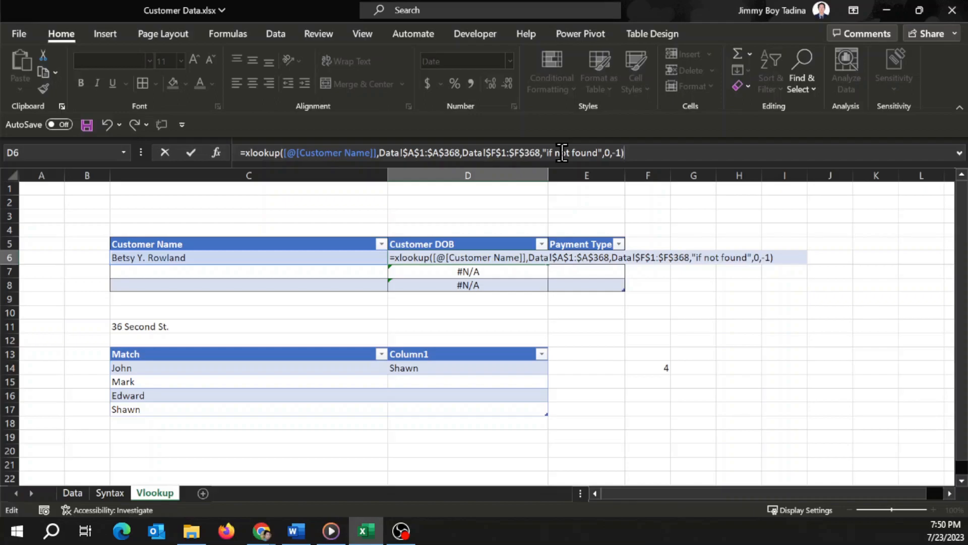
key(Return)
key(Up)
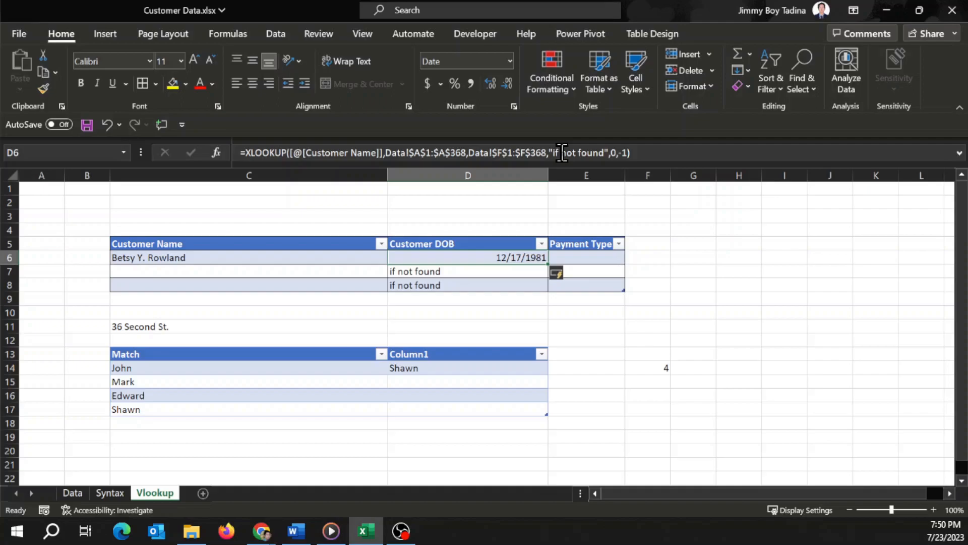
- Examine the first customer records on the Data sheet, including the Customer DOB column
click(72, 493)
scroll(417, 368, up, 20)
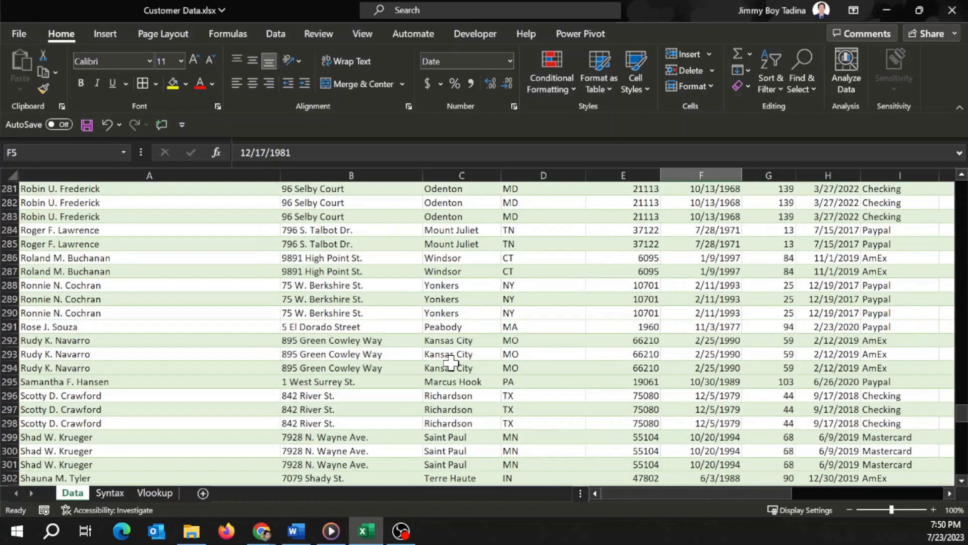
scroll(451, 362, up, 13)
drag(961, 398, 951, 192)
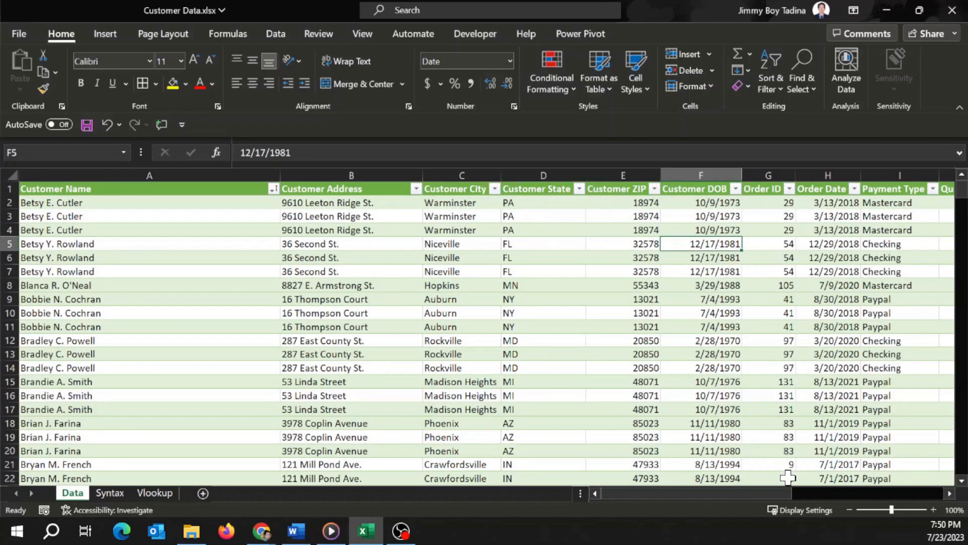
drag(718, 495, 716, 494)
- Examine the Customer State column down to row 368 and its neighbouring header cells in row 1 of the Data sheet
click(517, 187)
scroll(518, 186, down, 10)
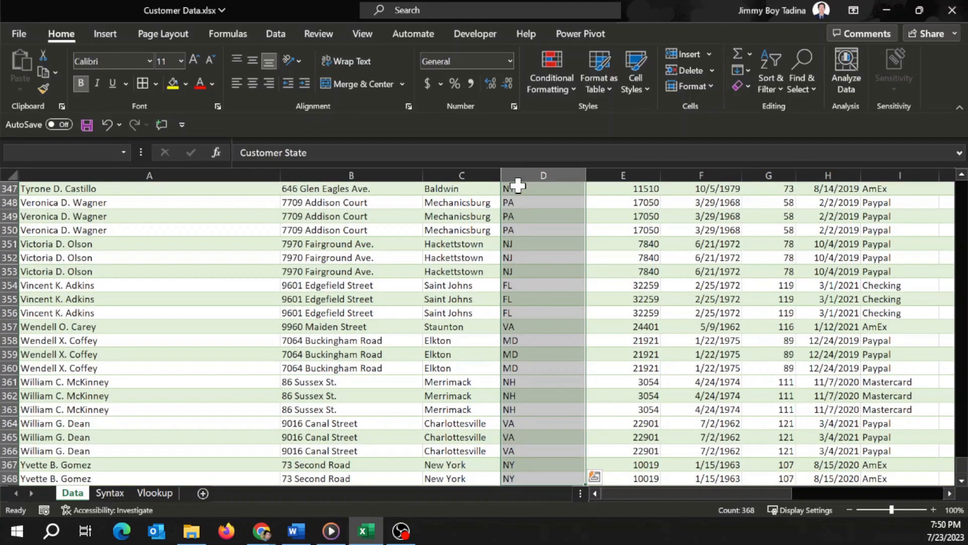
scroll(518, 186, up, 15)
key(Left)
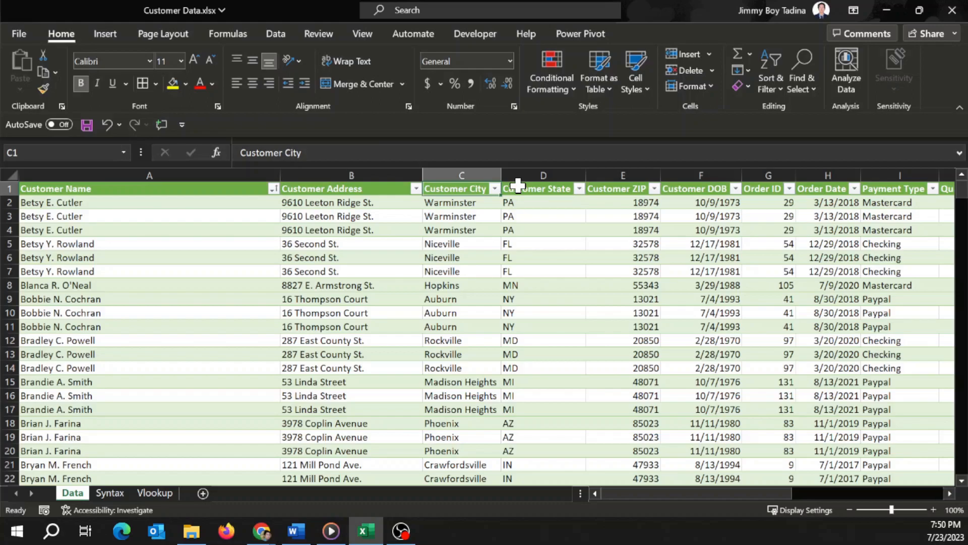
key(Right)
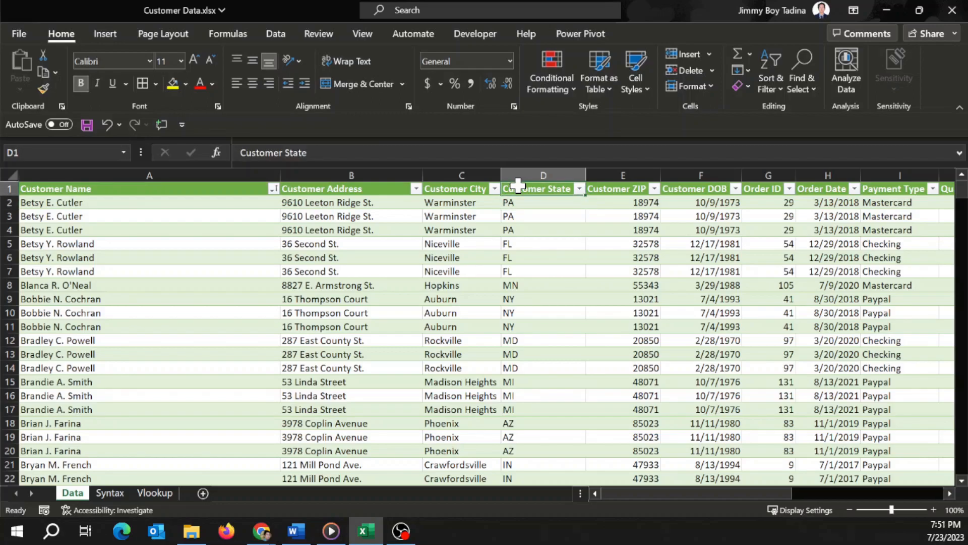
key(Right)
key(Left)
key(shift+Left)
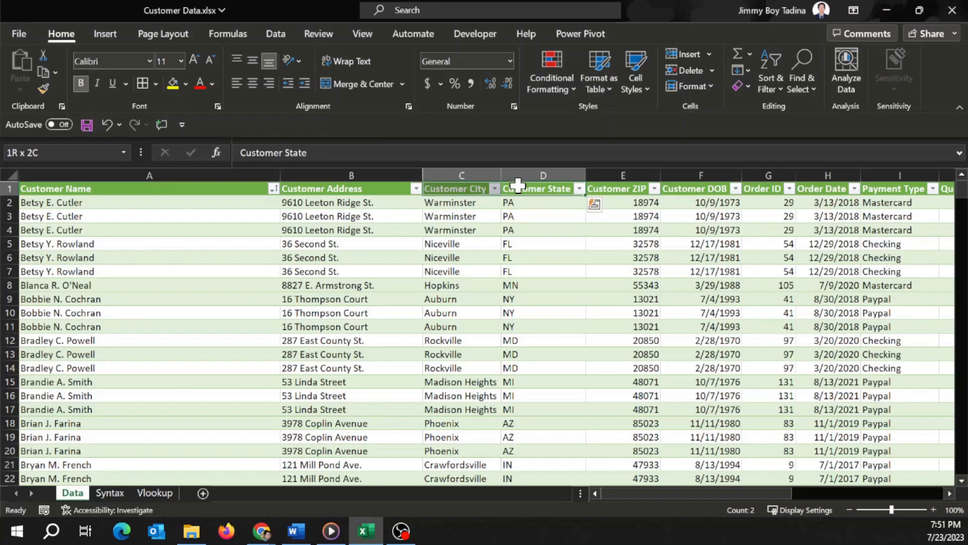
key(Right)
key(Left)
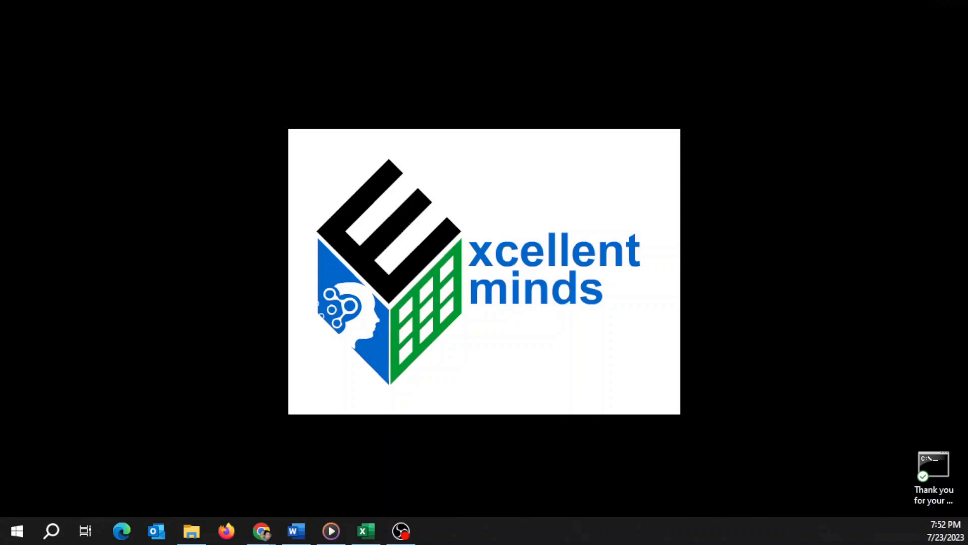
- Switch to Chrome to show the Excellent Minds video page on YouTube, and switch away from it
mouse_move(260, 536)
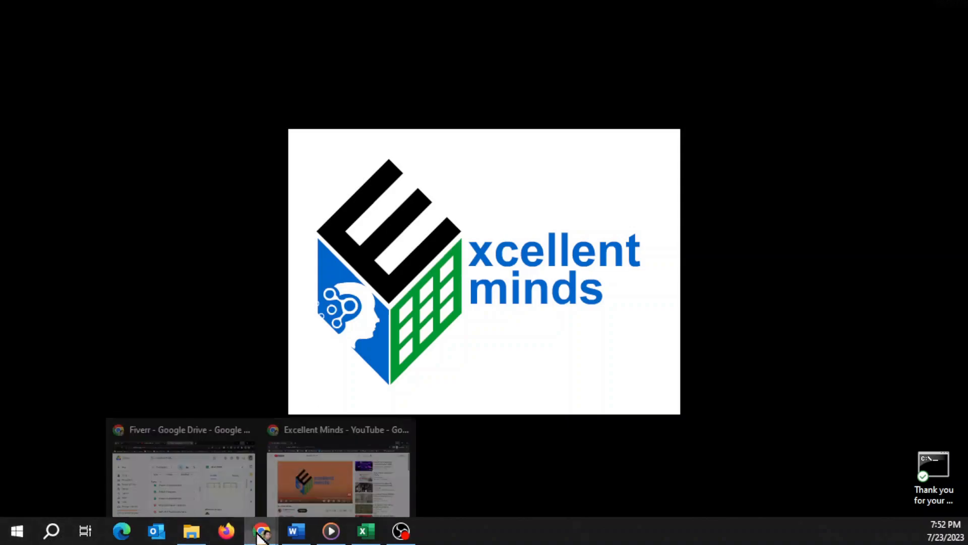
click(322, 487)
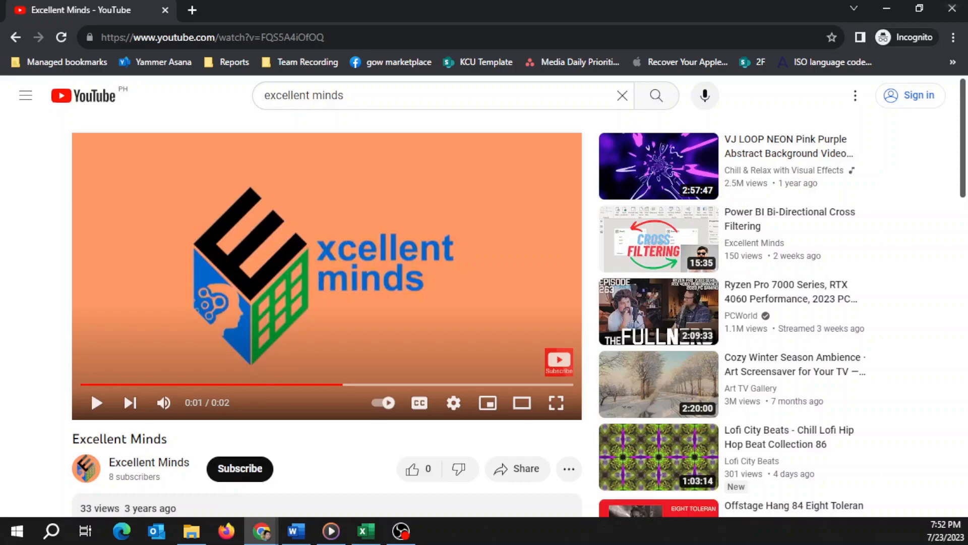
key(alt+Tab)
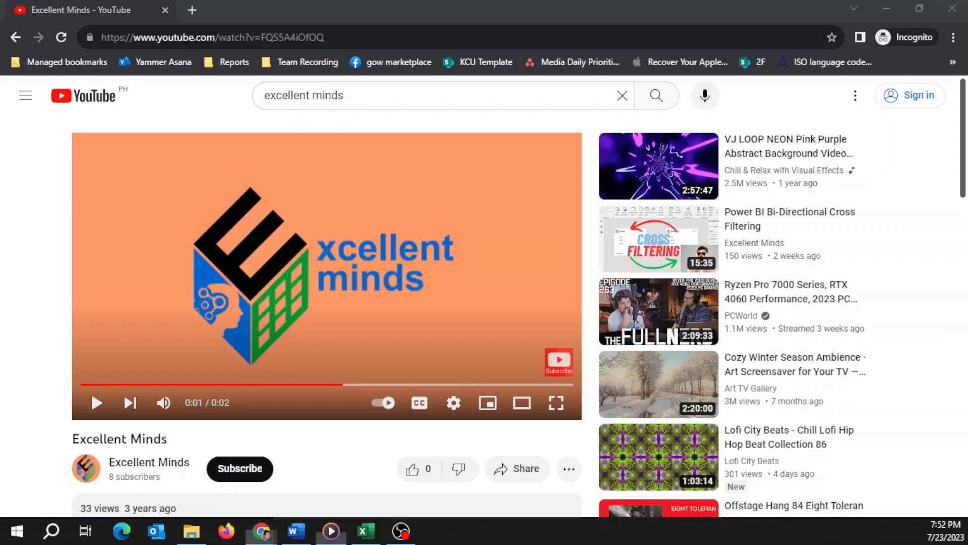